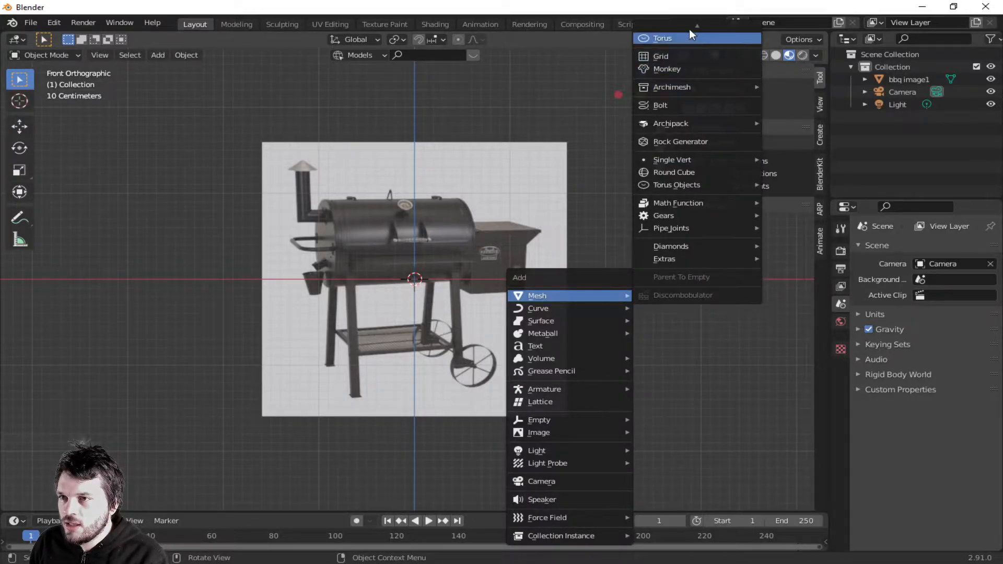
pyautogui.moveTo(697, 25)
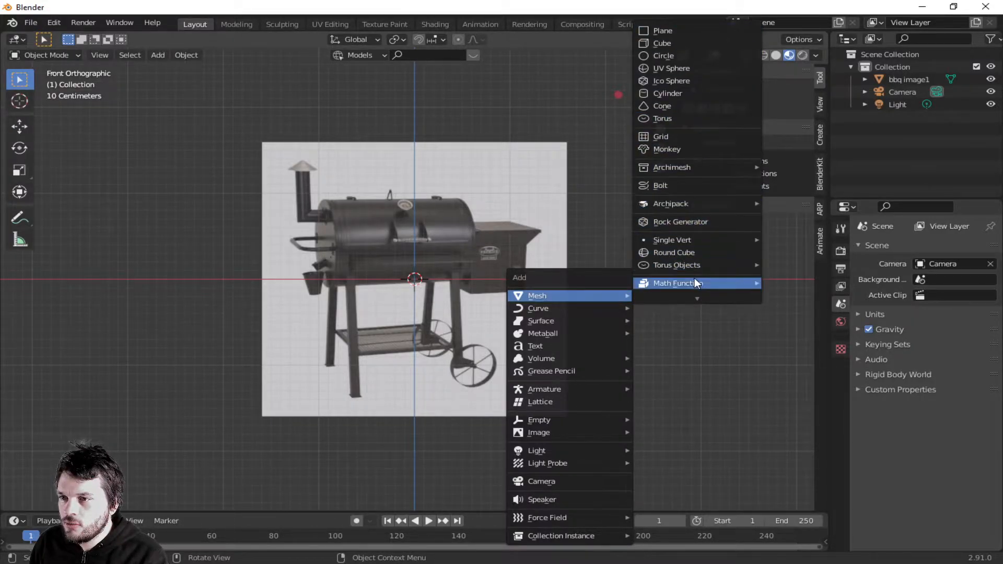
pyautogui.moveTo(685, 297)
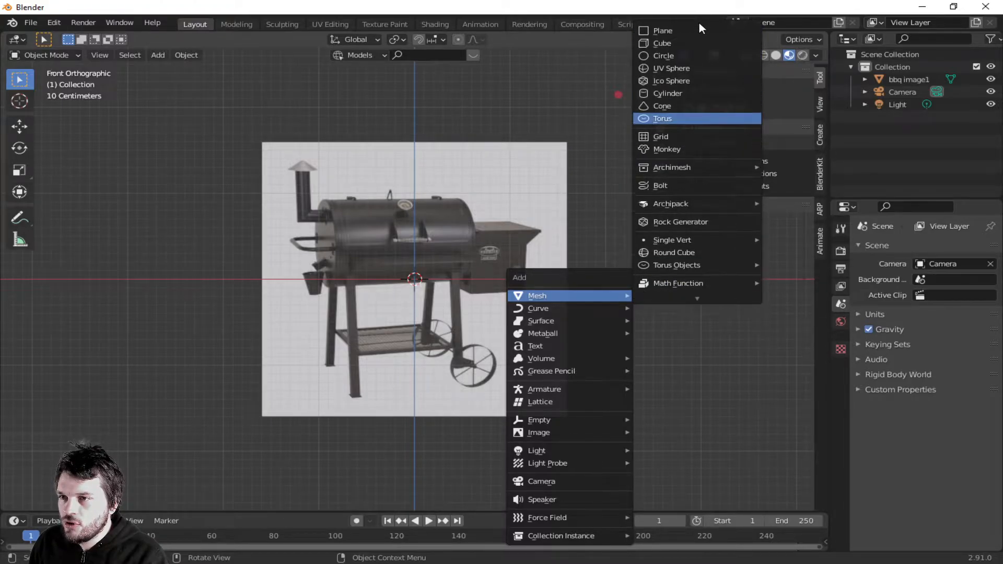
pyautogui.moveTo(581, 436)
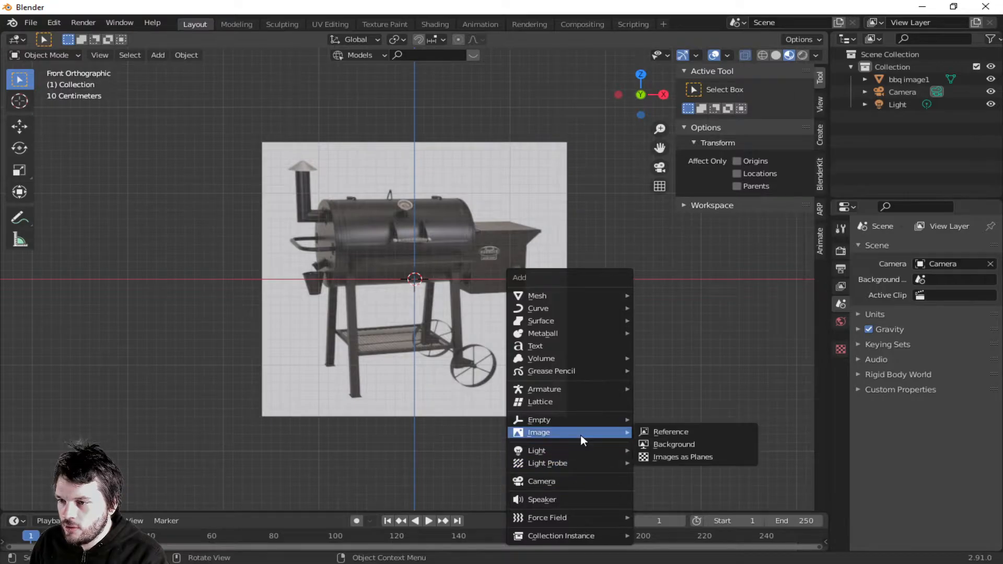
pyautogui.click(688, 458)
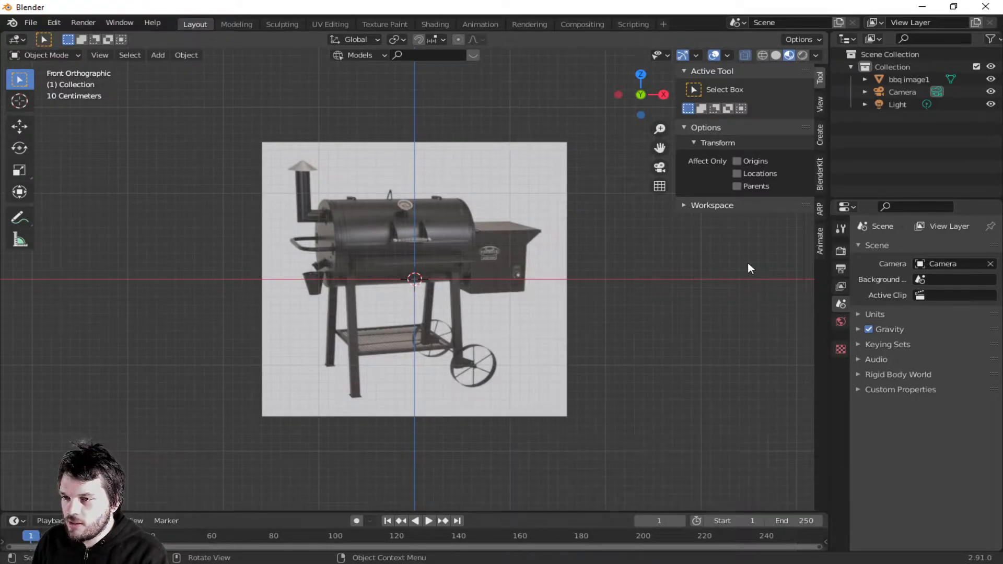
pyautogui.click(492, 297)
pyautogui.click(625, 314)
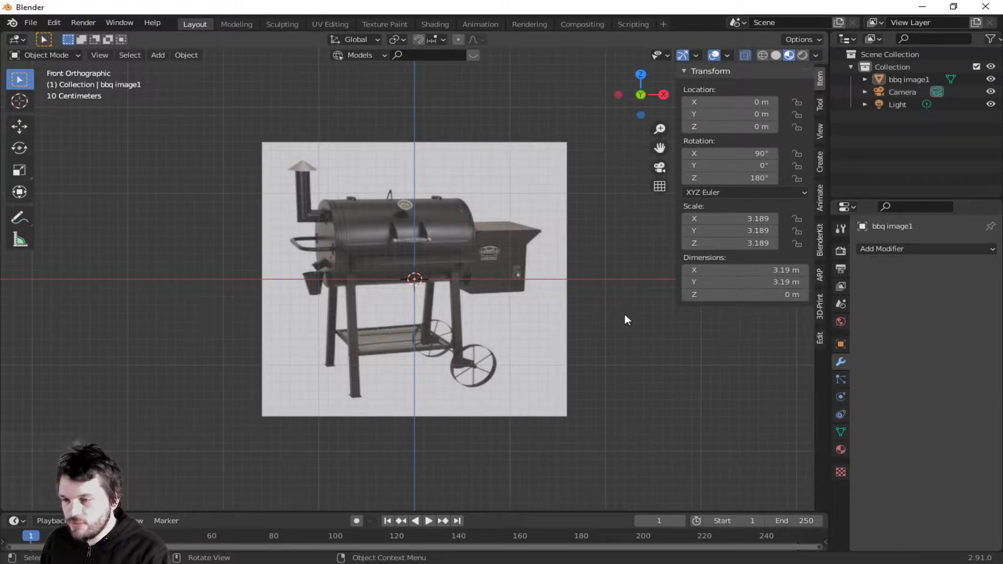
# - Add a cylinder mesh at the origin and rotate it 90° about the global Y axis
pyautogui.hotkey('shift', 'a')
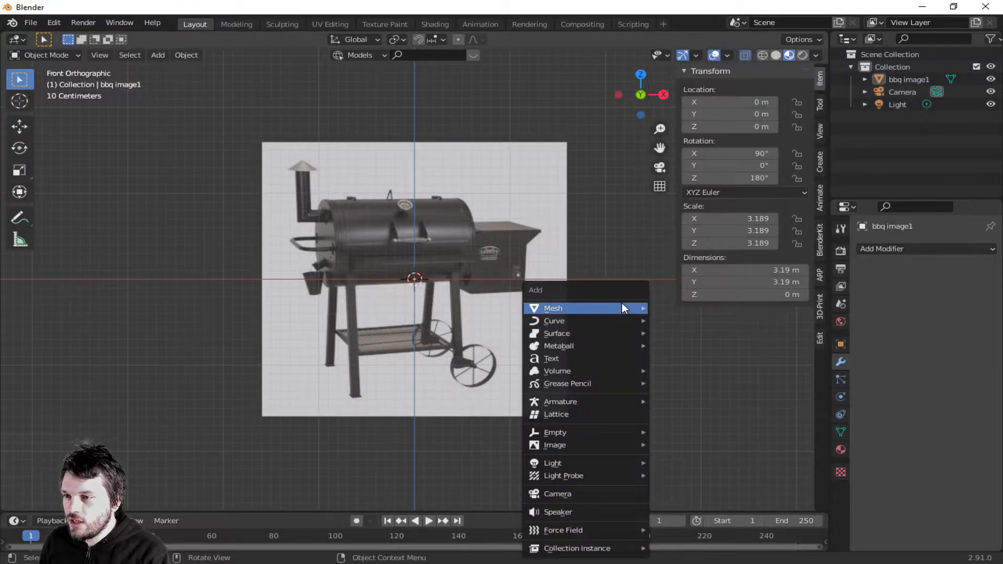
pyautogui.moveTo(721, 17)
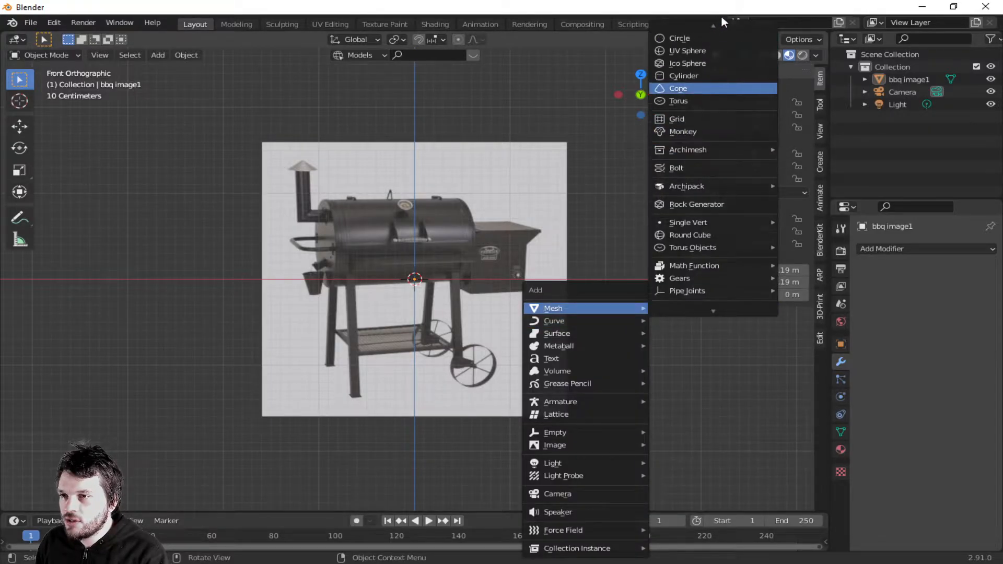
pyautogui.click(685, 93)
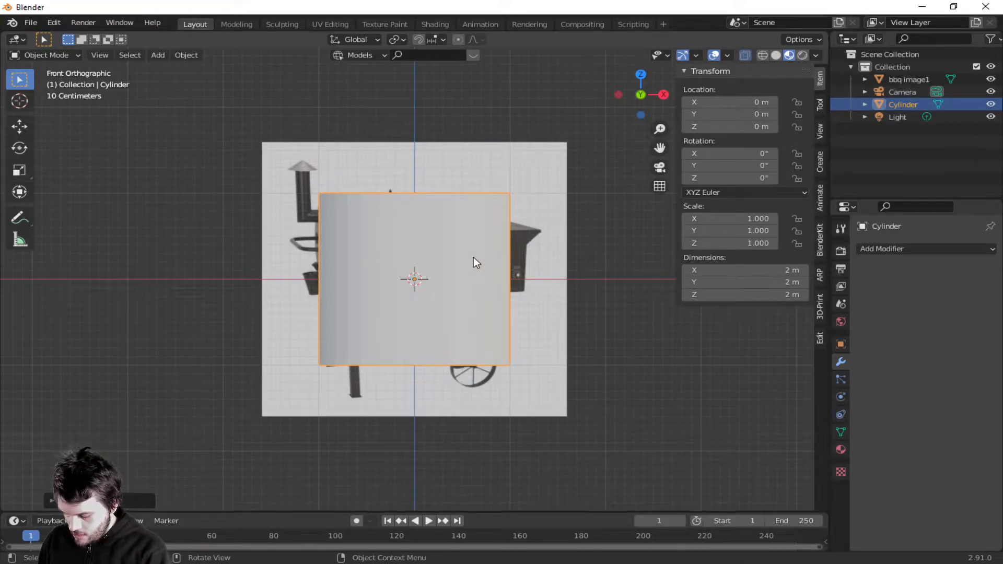
pyautogui.write('rz90')
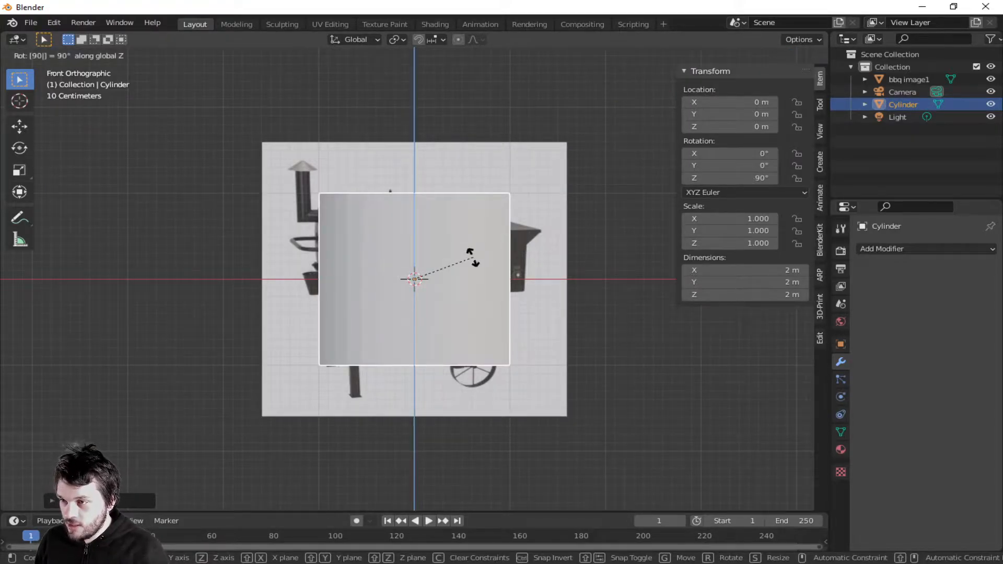
pyautogui.write('xy')
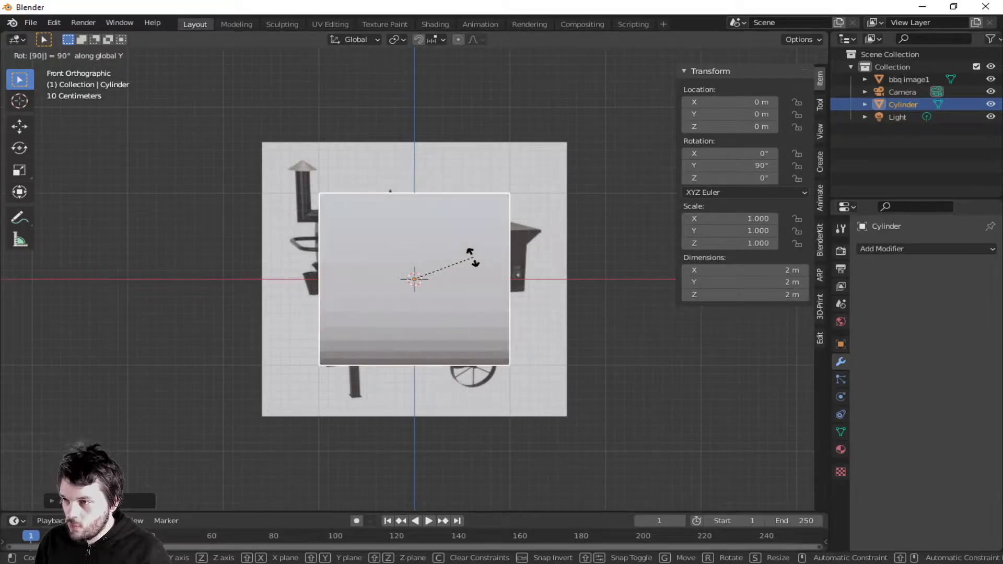
pyautogui.press('Return')
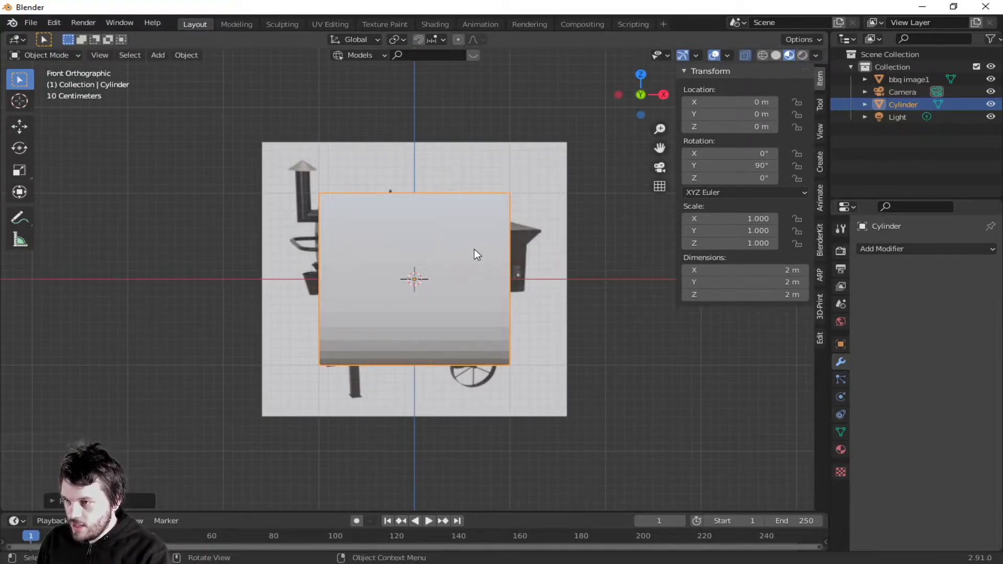
# - Scale the cylinder uniformly to about 0.452, then stretch it along global X to about 1.66 m long
pyautogui.press('s')
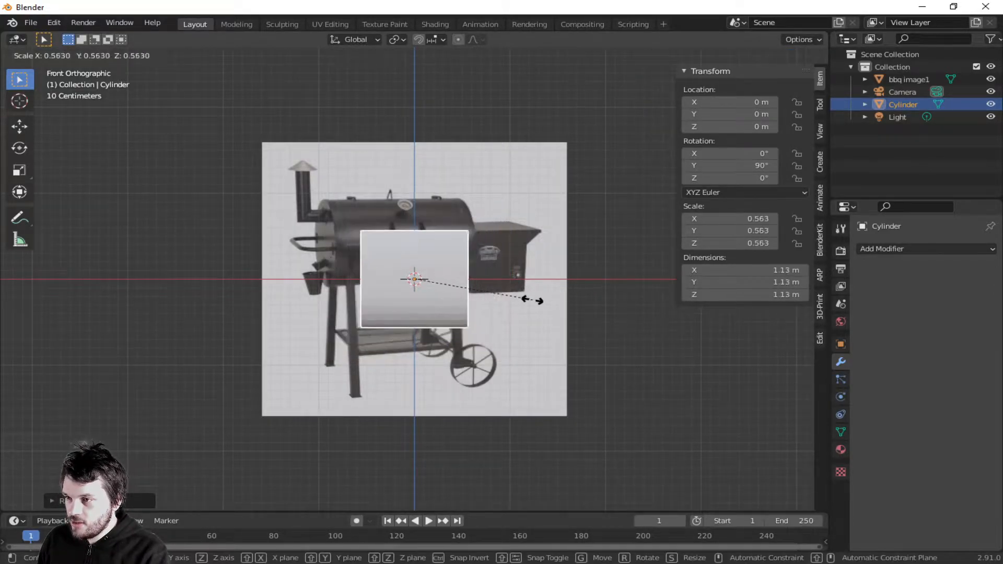
pyautogui.click(509, 307)
pyautogui.press('s')
pyautogui.press('x')
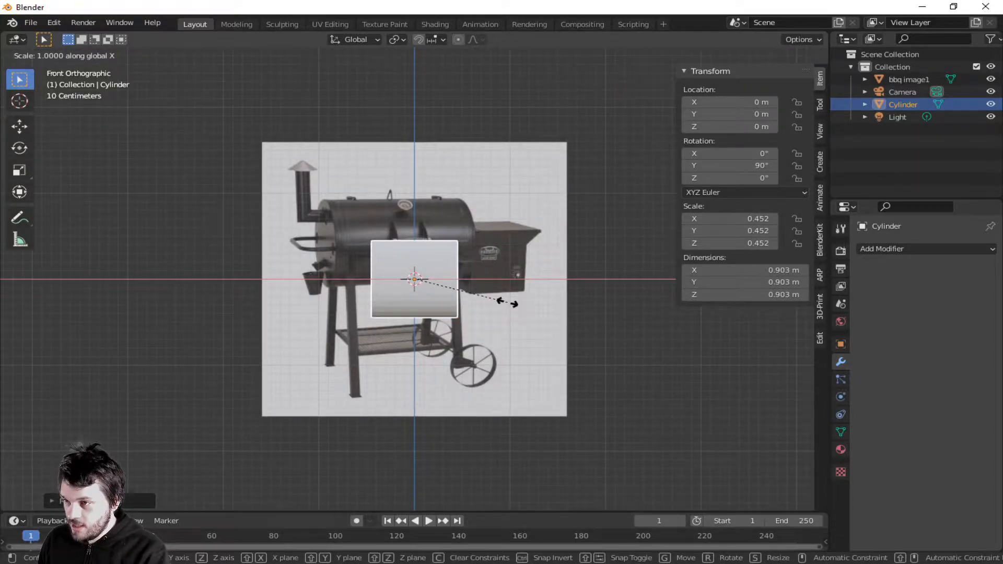
pyautogui.click(589, 302)
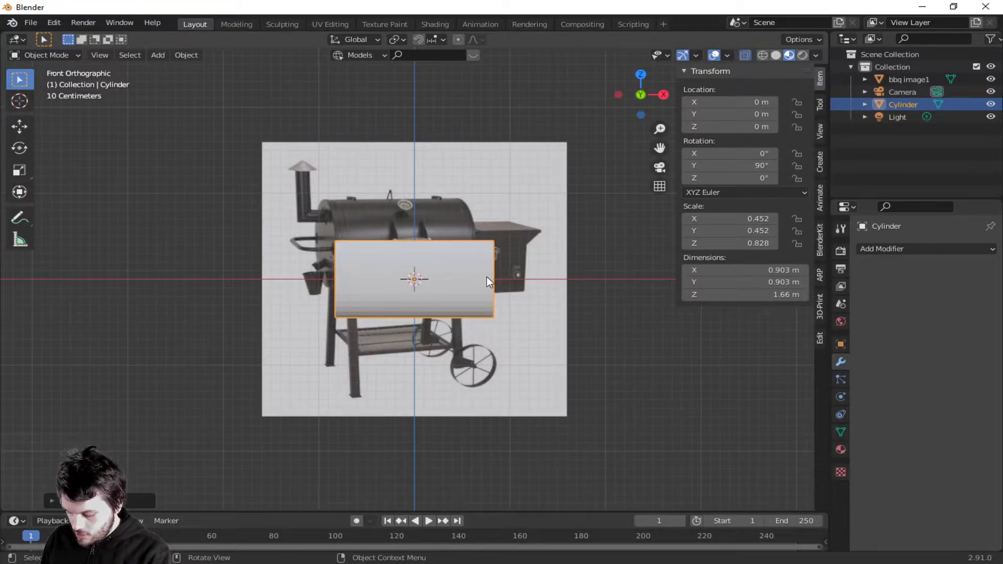
# - Move the cylinder about 0.44 m up along Z and about -0.24 m along X over the barbecue's barrel in the reference image
pyautogui.press('g')
pyautogui.press('z')
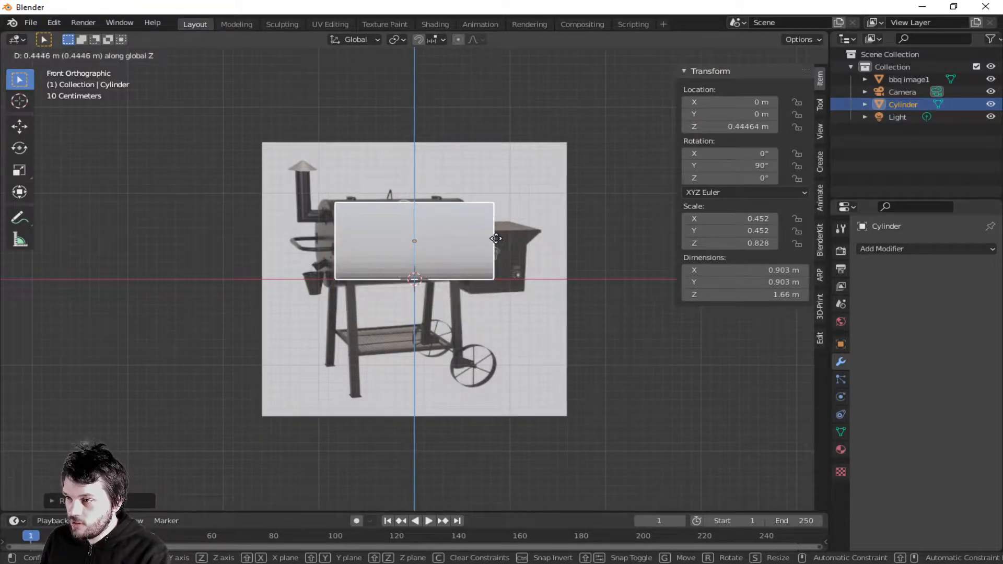
pyautogui.click(497, 243)
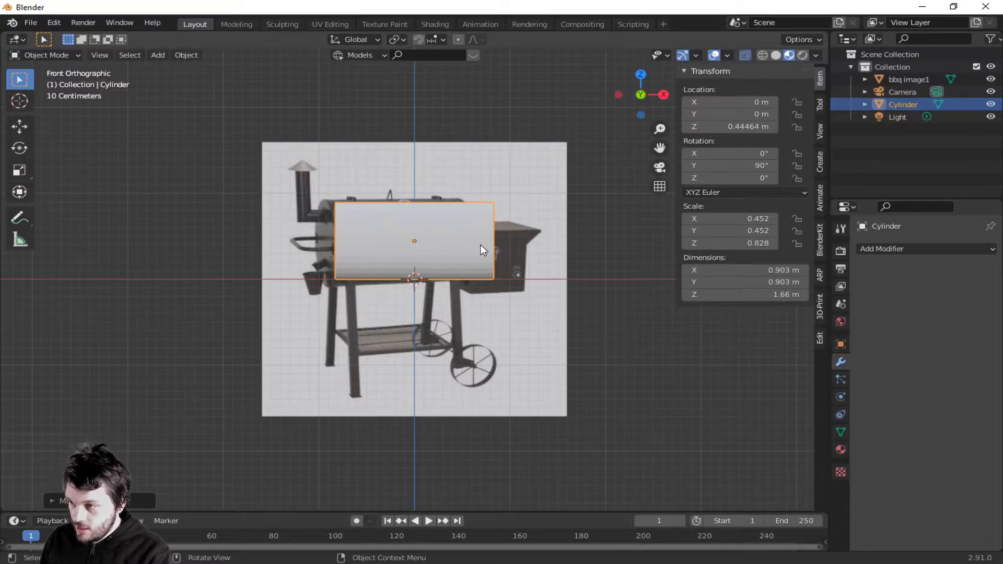
pyautogui.press('g')
pyautogui.press('y')
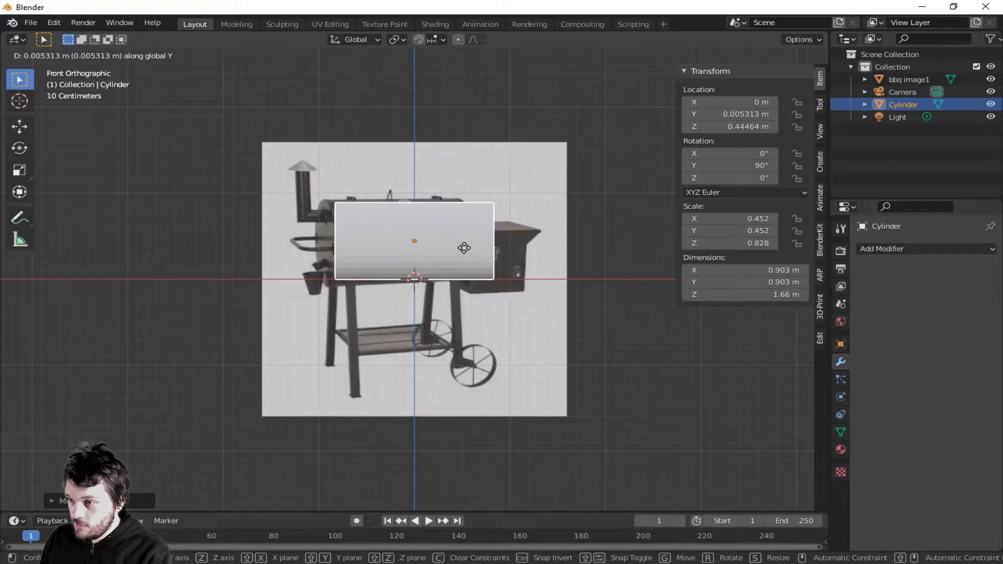
pyautogui.press('x')
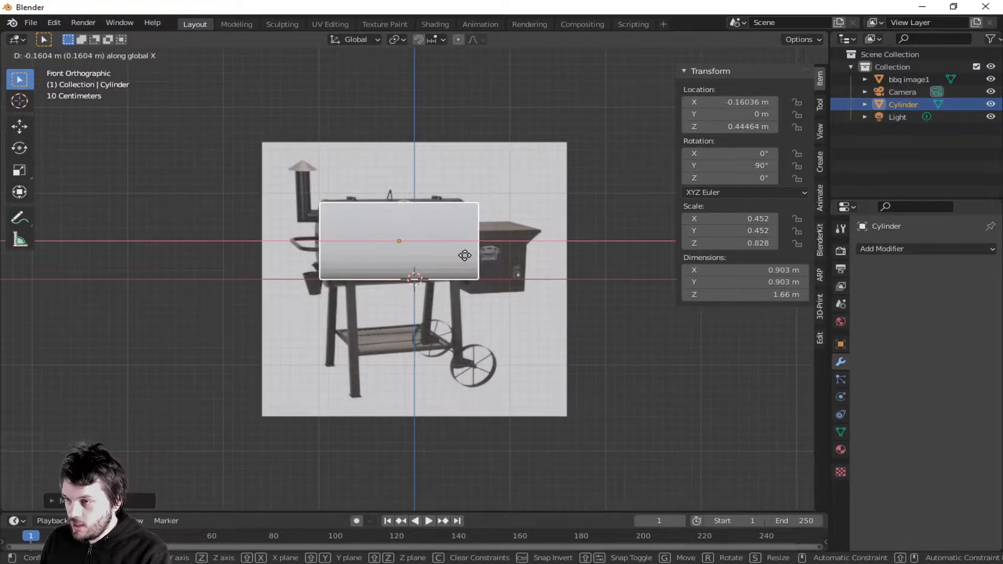
pyautogui.click(458, 257)
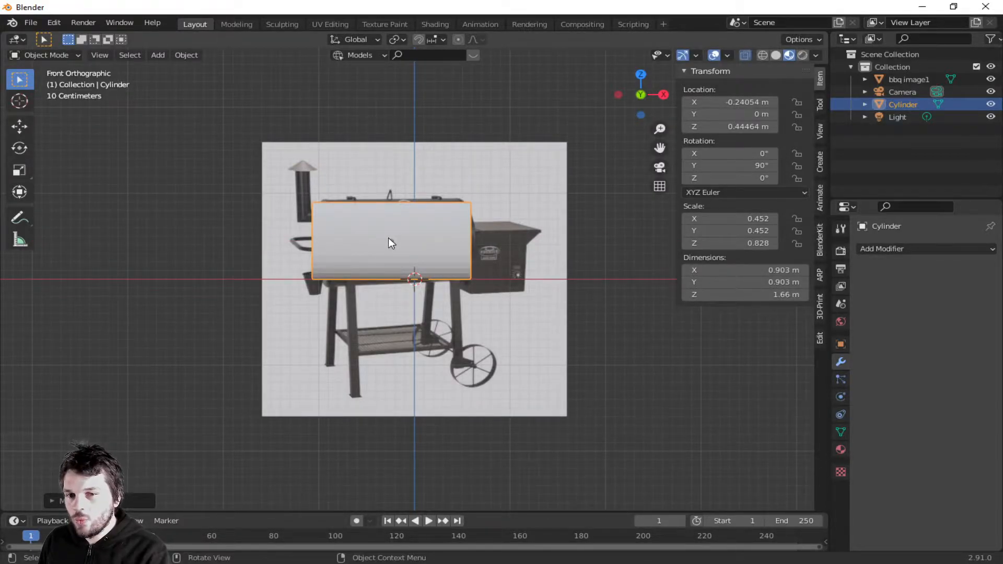
# - Enter Edit Mode on the cylinder
pyautogui.moveTo(394, 244); pyautogui.dragTo(390, 284, button='middle')
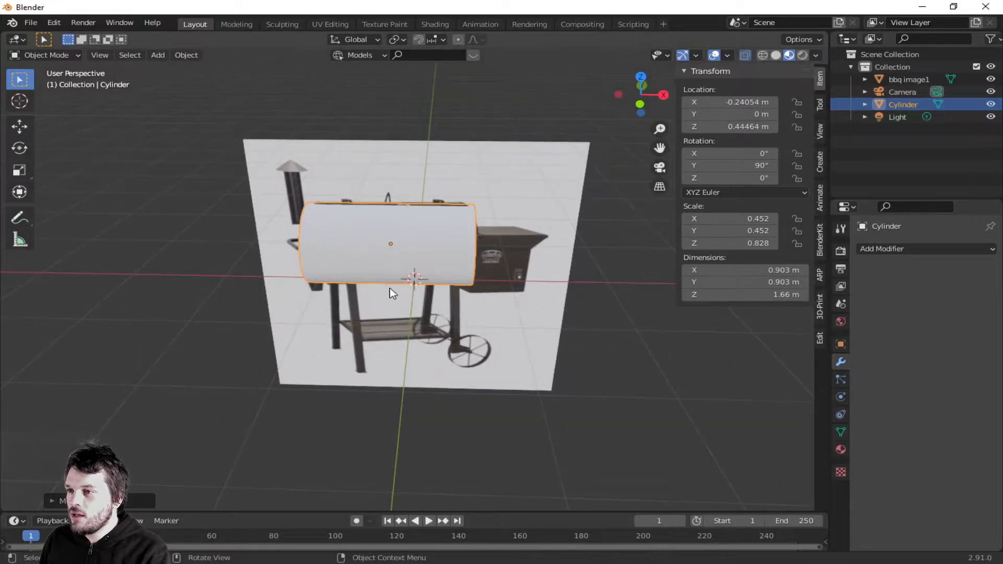
pyautogui.scroll(2, 390, 289)
pyautogui.scroll(4, 390, 289)
pyautogui.scroll(-6, 389, 290)
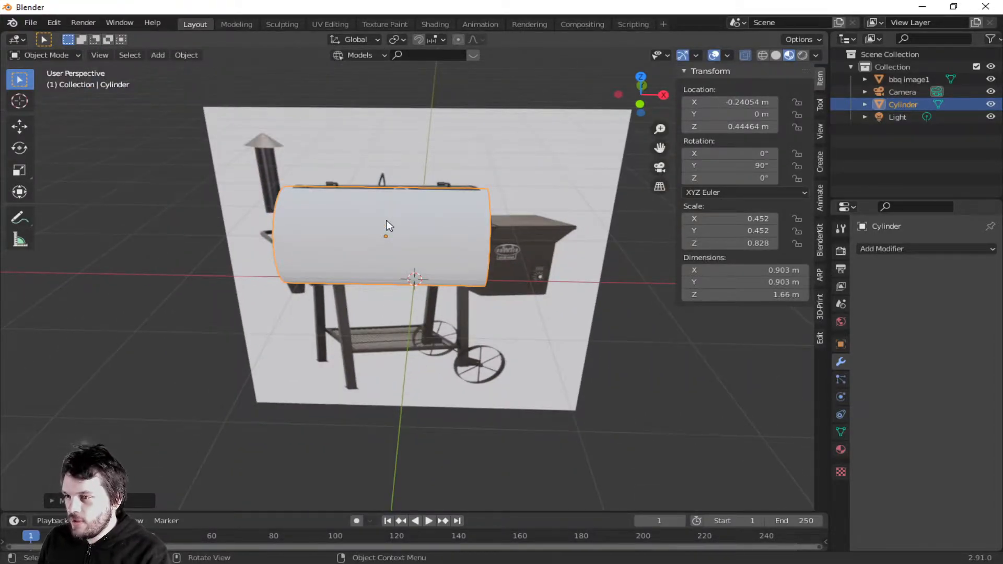
pyautogui.moveTo(385, 227); pyautogui.dragTo(437, 168, button='middle')
pyautogui.press('Tab')
pyautogui.moveTo(388, 260); pyautogui.dragTo(309, 298, button='middle')
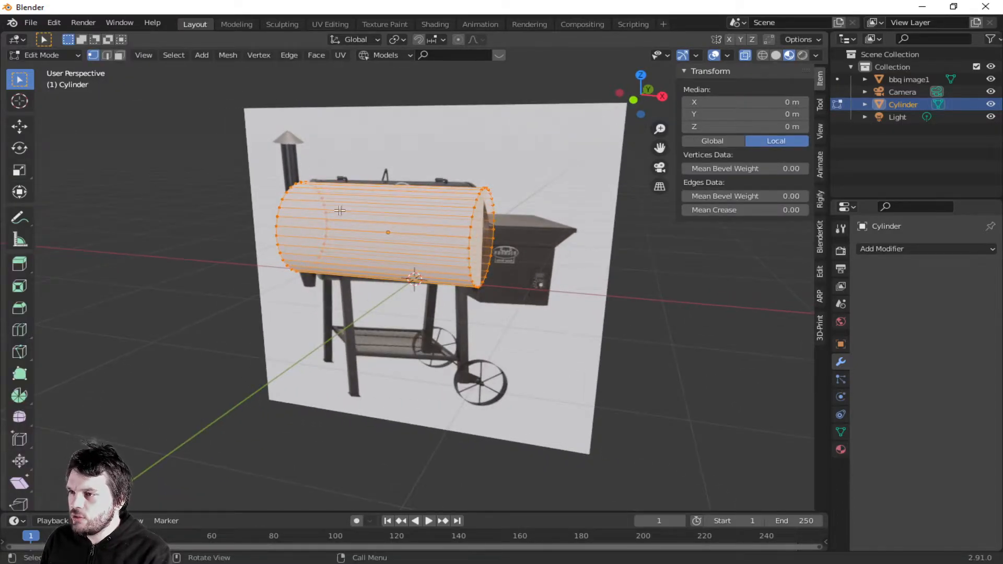
pyautogui.moveTo(338, 194); pyautogui.dragTo(361, 192, button='middle')
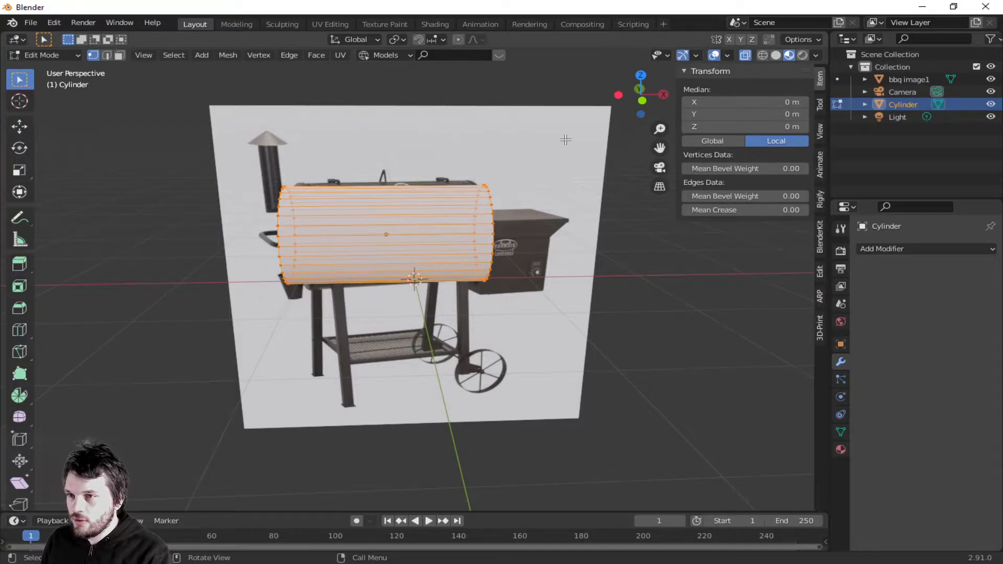
# - Toggle X-ray off and on to compare how the cylinder's mesh is displayed with and without see-through
pyautogui.click(746, 55)
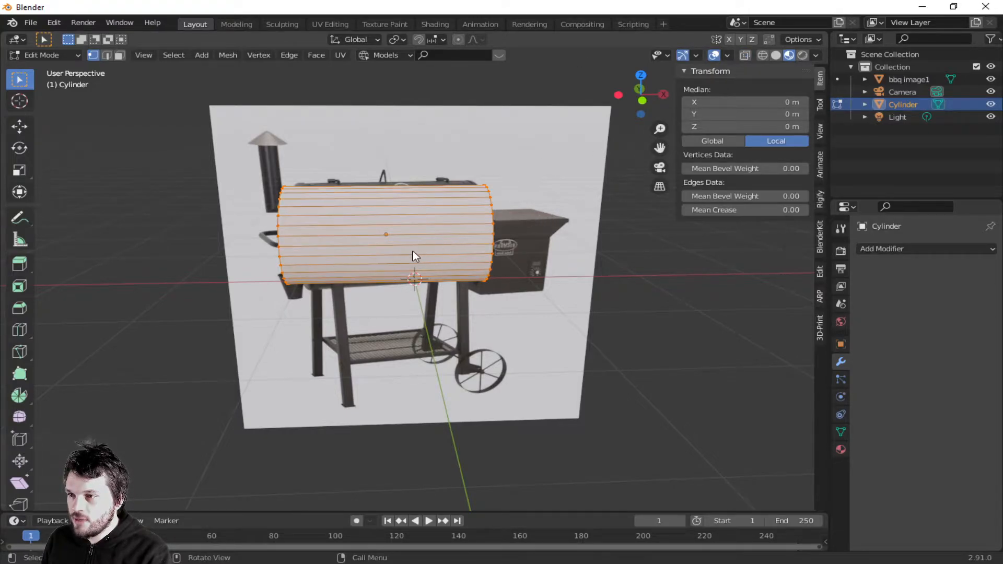
pyautogui.click(745, 56)
pyautogui.click(746, 57)
pyautogui.click(746, 56)
# - Add two loop cuts near the cylinder's chimney end, at about -0.83 m and -0.54 m on its local Z axis
pyautogui.moveTo(381, 220); pyautogui.dragTo(334, 240, button='middle')
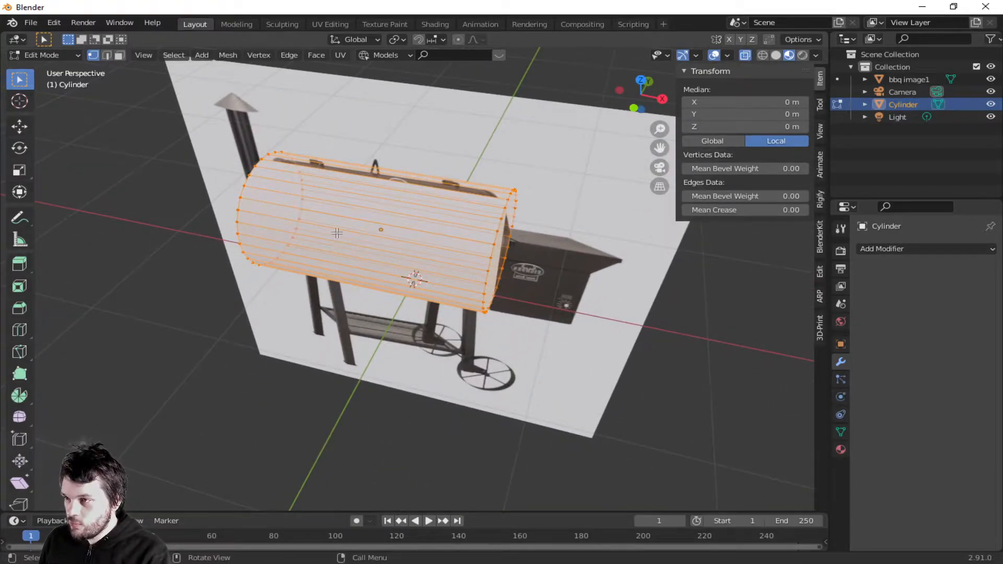
pyautogui.hotkey('ctrl', 'r')
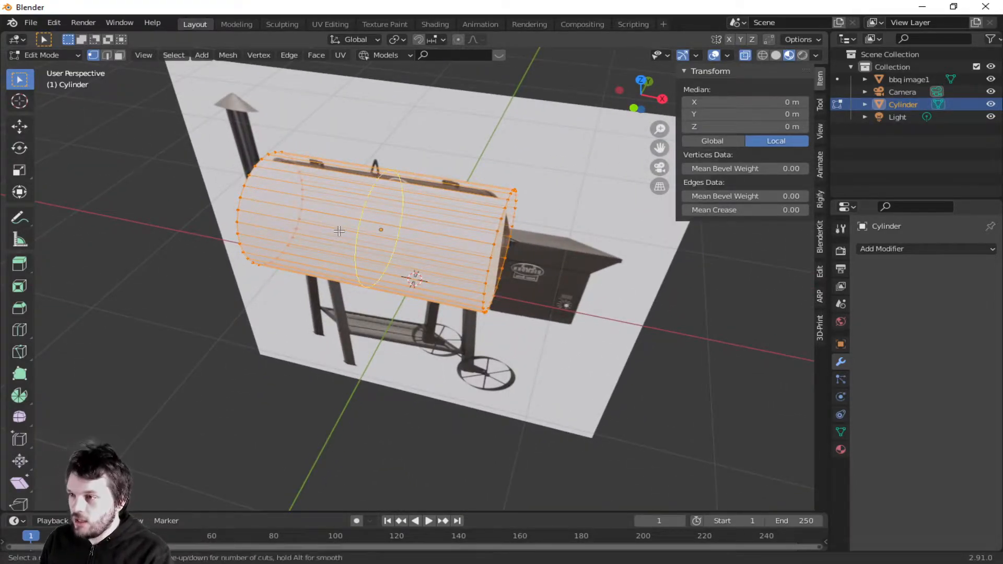
pyautogui.click(314, 219)
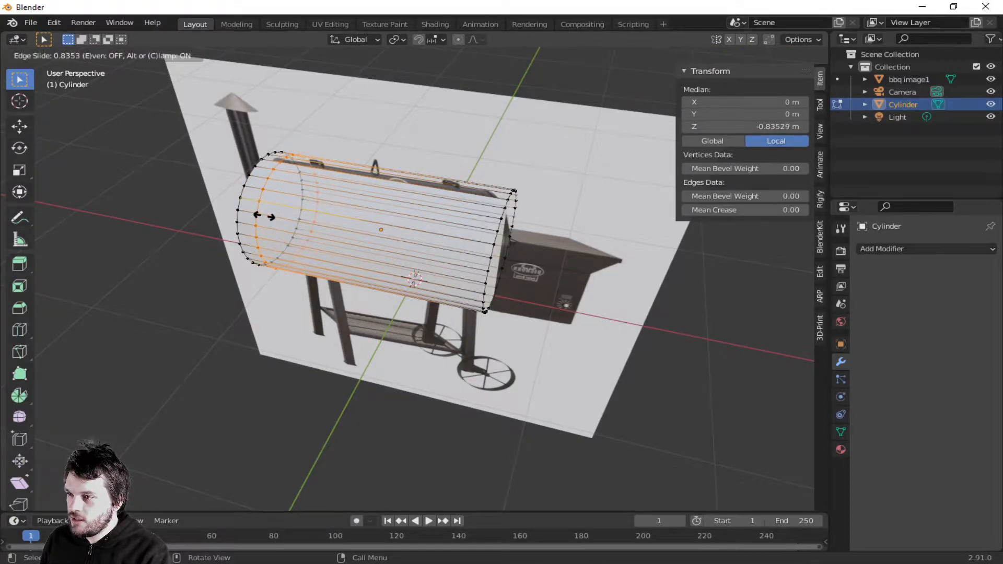
pyautogui.click(264, 216)
pyautogui.hotkey('ctrl', 'r')
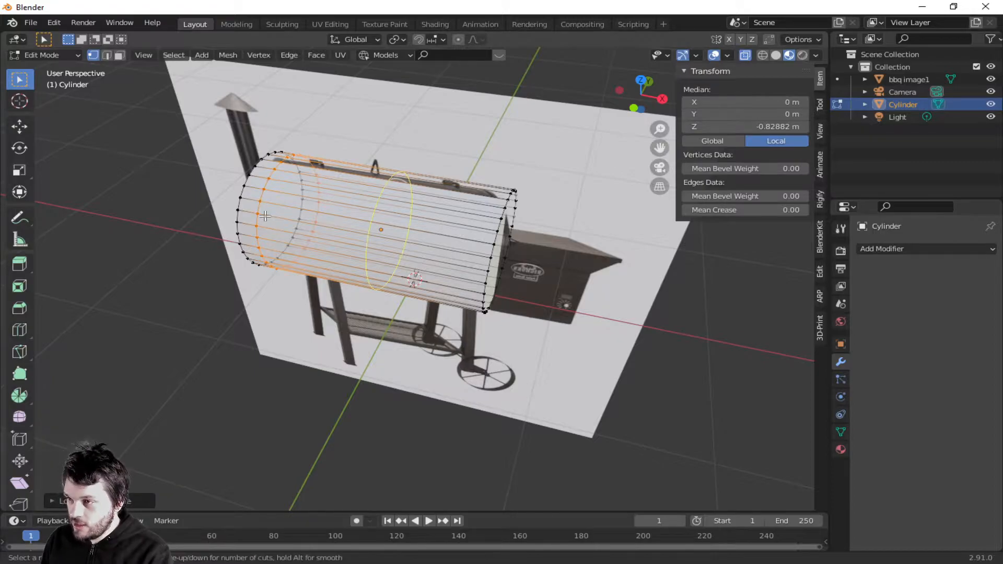
pyautogui.click(342, 210)
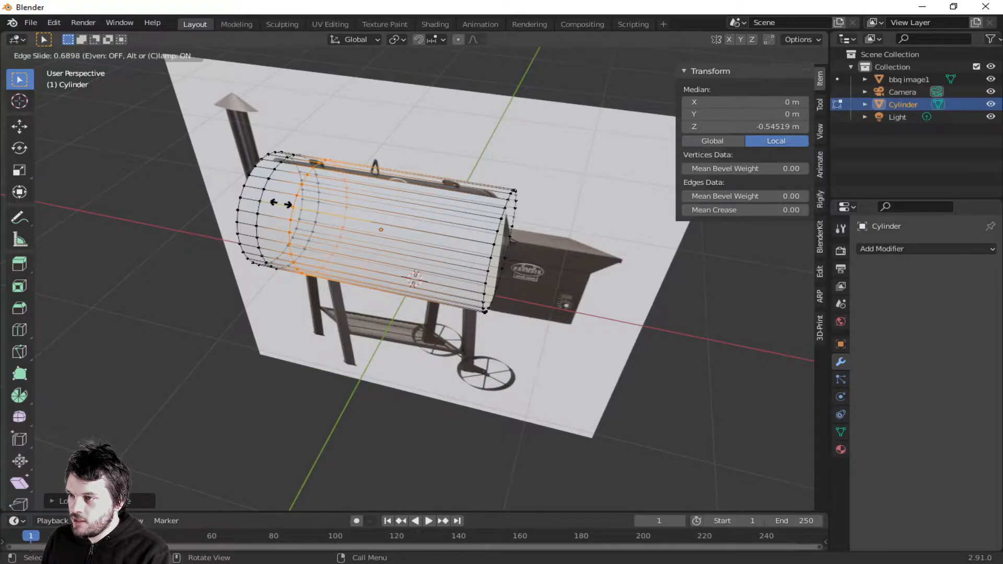
pyautogui.click(282, 203)
# - Add two loop cuts near the cylinder's side-box end, at about 0.83 m and 0.59 m on its local Z axis
pyautogui.hotkey('ctrl', 'r')
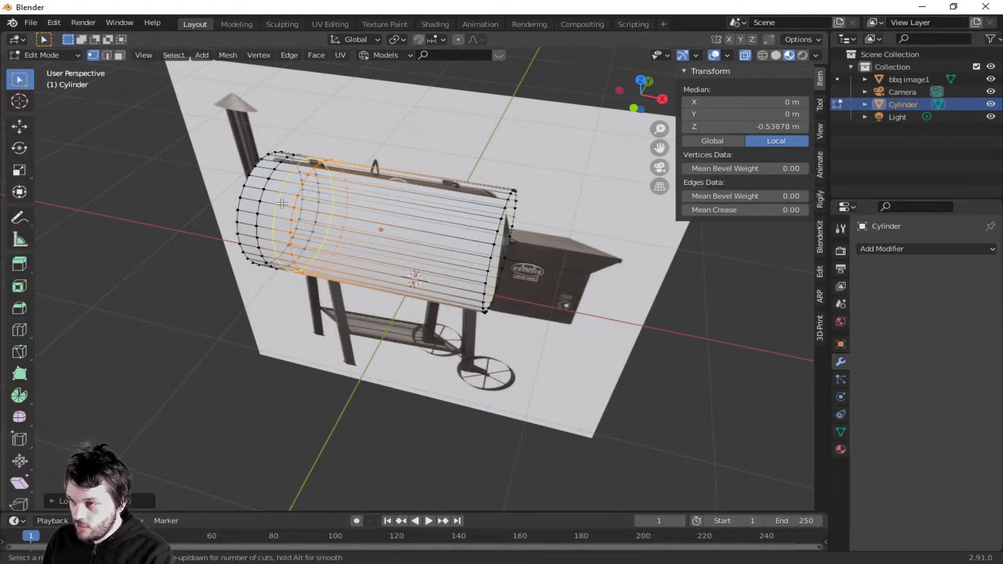
pyautogui.click(381, 219)
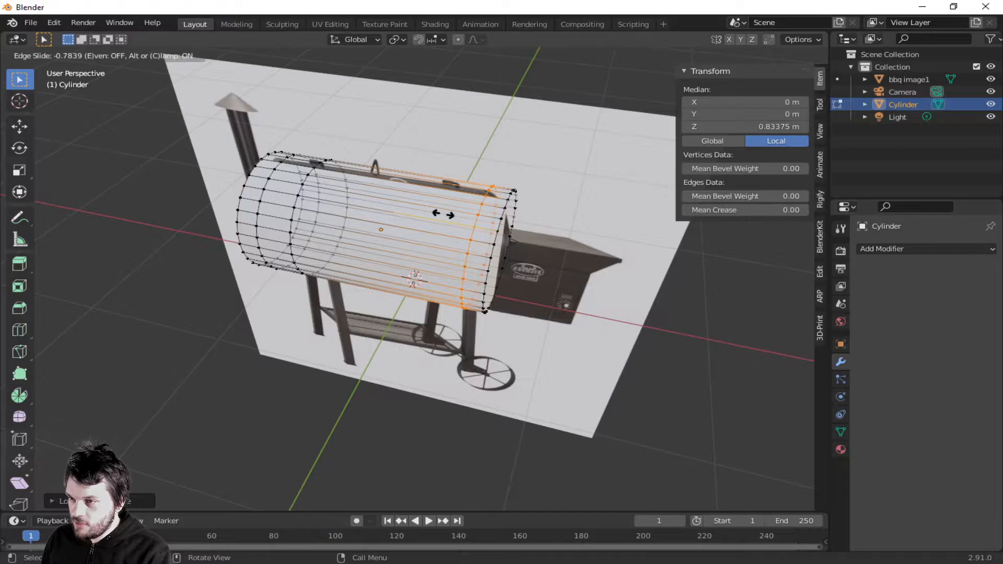
pyautogui.click(444, 214)
pyautogui.hotkey('ctrl', 'r')
pyautogui.click(443, 214)
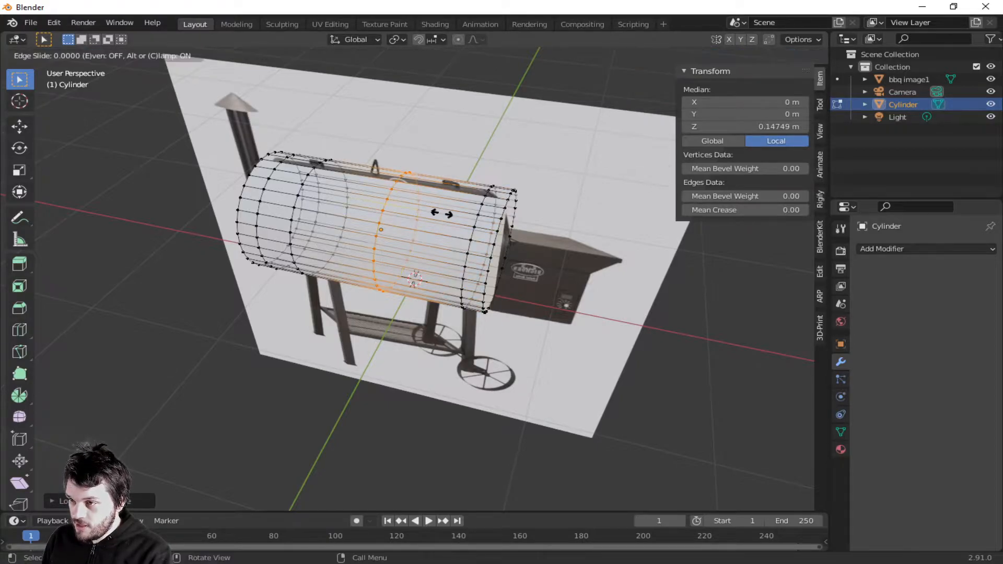
pyautogui.click(492, 215)
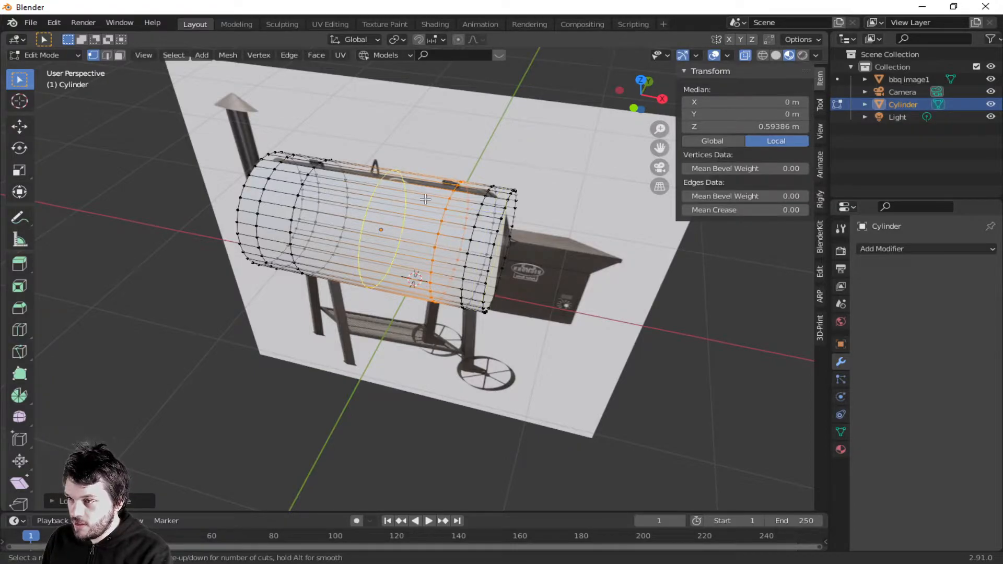
# - Add another loop cut around the cylinder and slide it toward the chimney end, to about -0.33 m on local Z
pyautogui.press('g')
pyautogui.press('g')
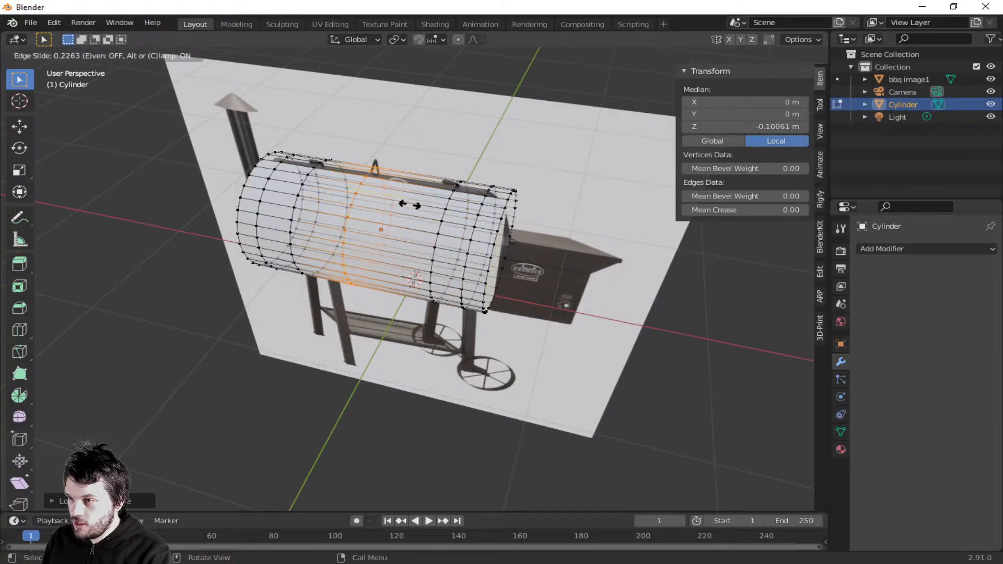
pyautogui.click(386, 198)
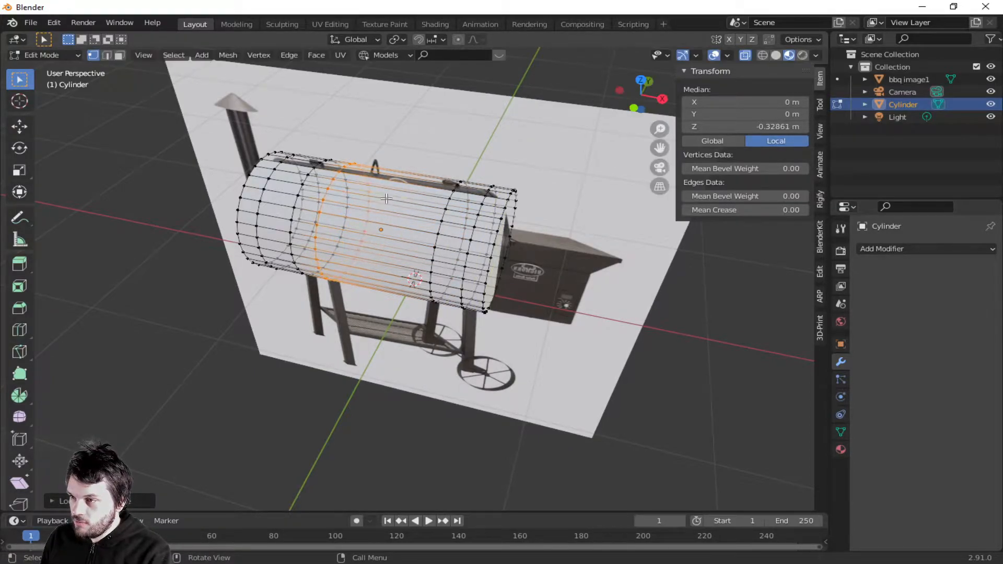
# - Add three loop cuts around the cylinder's middle section, at about -0.19 m, 0.10 m and 0.26 m on its local Z axis
pyautogui.press('g')
pyautogui.press('g')
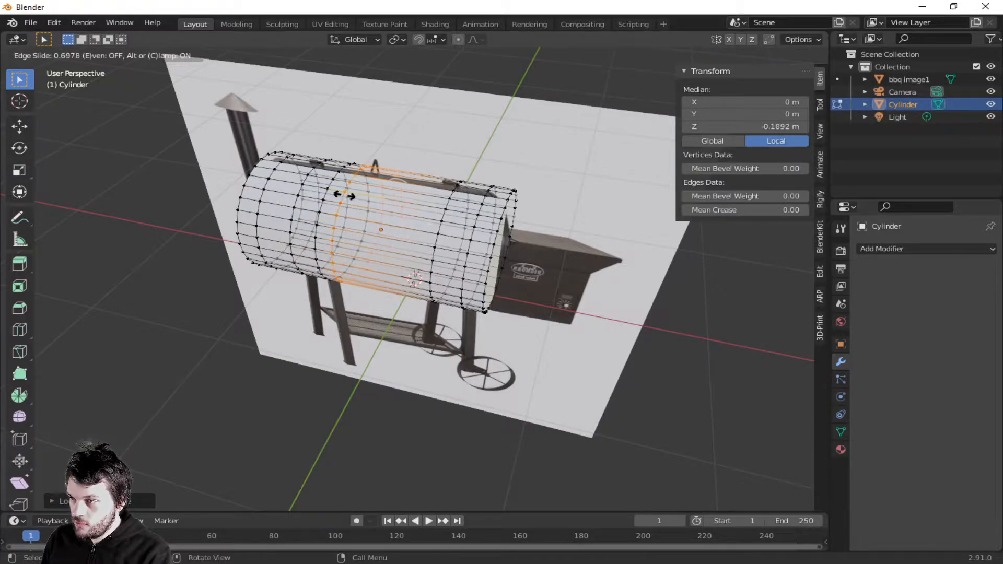
pyautogui.click(345, 195)
pyautogui.hotkey('ctrl', 'r')
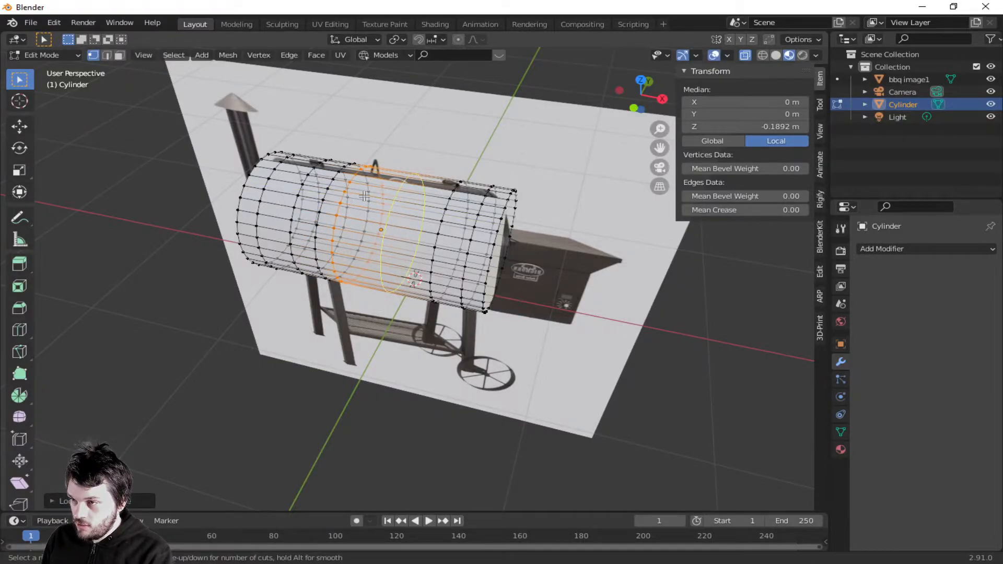
pyautogui.click(366, 195)
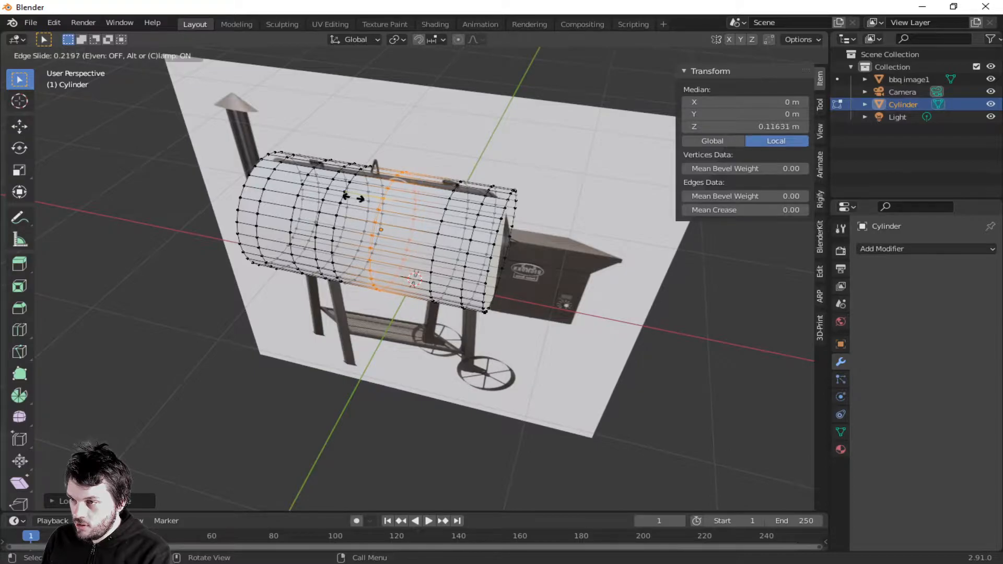
pyautogui.click(351, 198)
pyautogui.hotkey('ctrl', 'r')
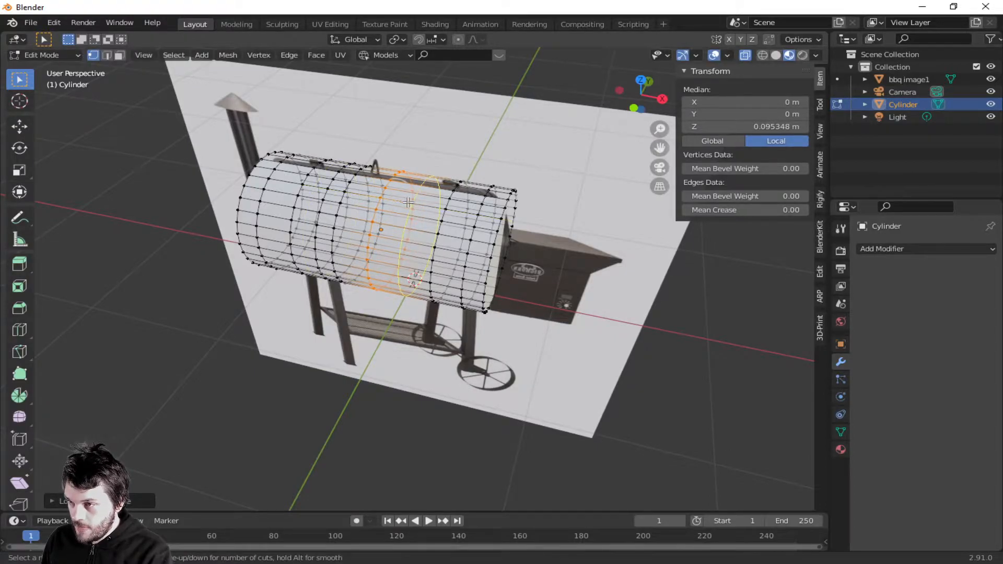
pyautogui.click(404, 201)
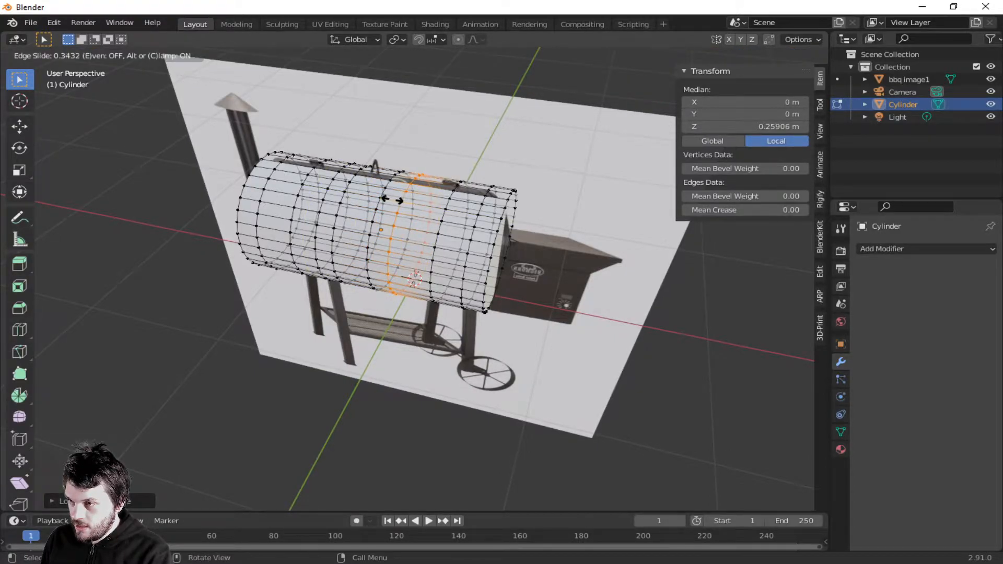
pyautogui.click(392, 200)
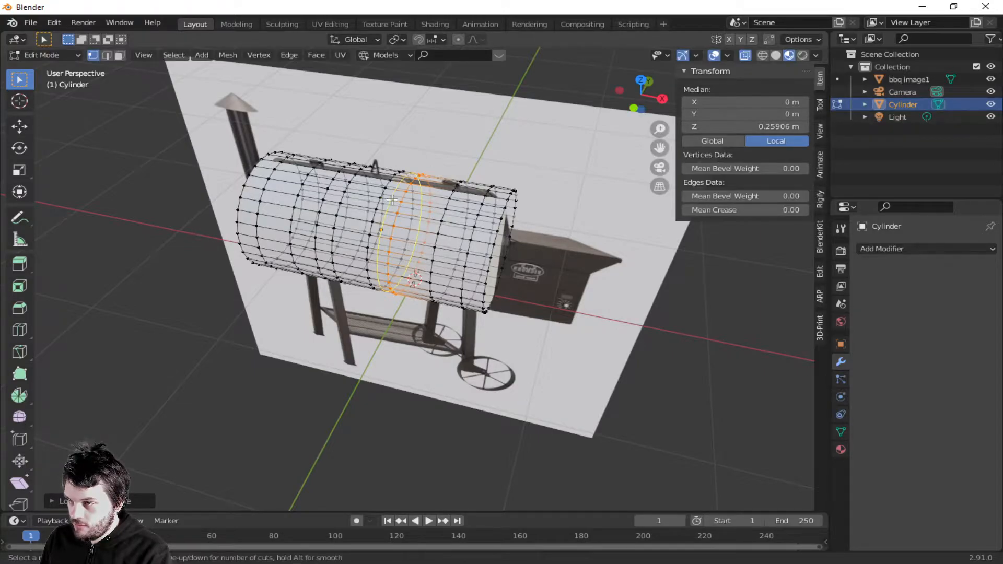
pyautogui.press('g')
pyautogui.press('g')
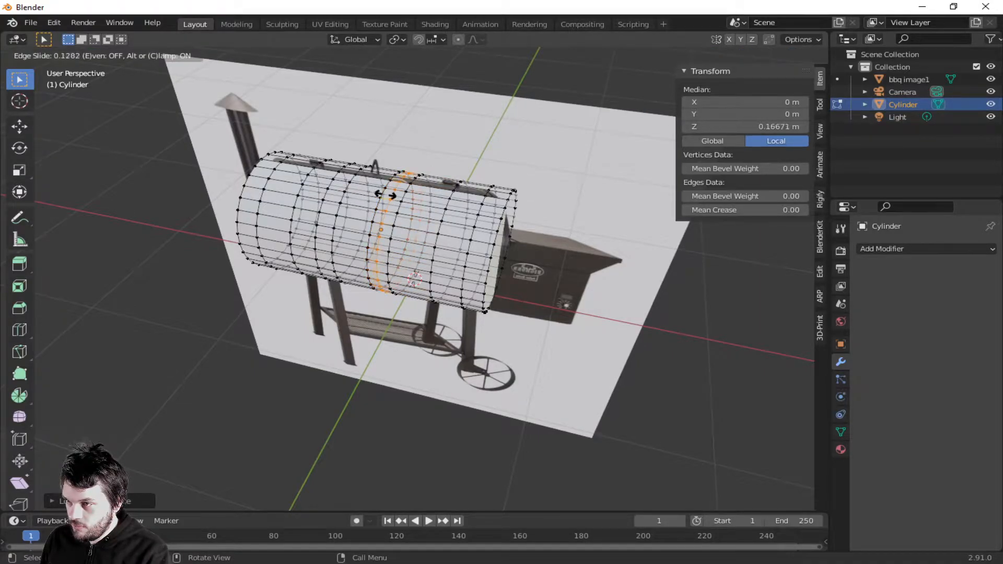
pyautogui.click(386, 194)
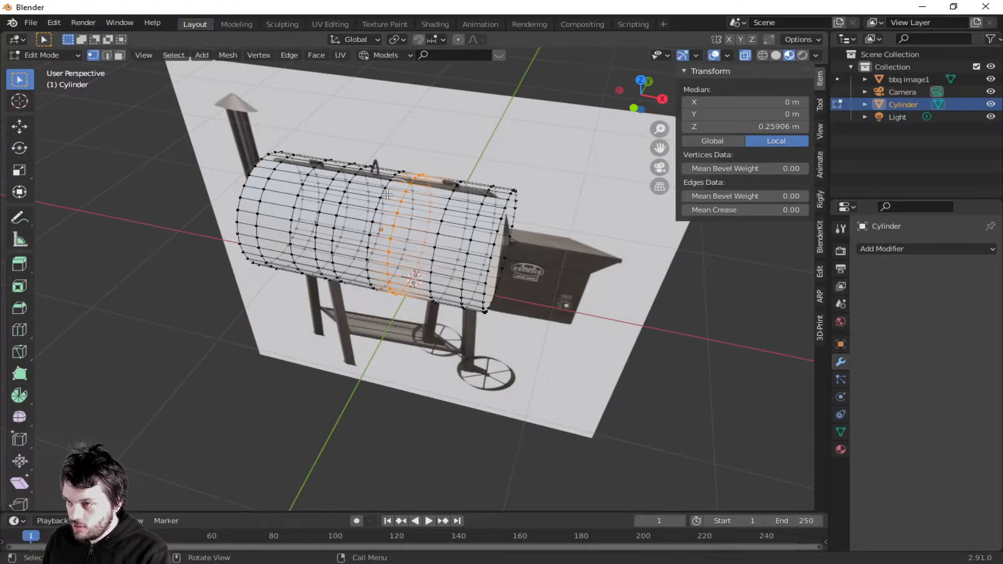
pyautogui.click(366, 198)
# - Add a loop cut around the cylinder close to its centre, at about -0.05 m on its local Z axis
pyautogui.hotkey('ctrl', 'r')
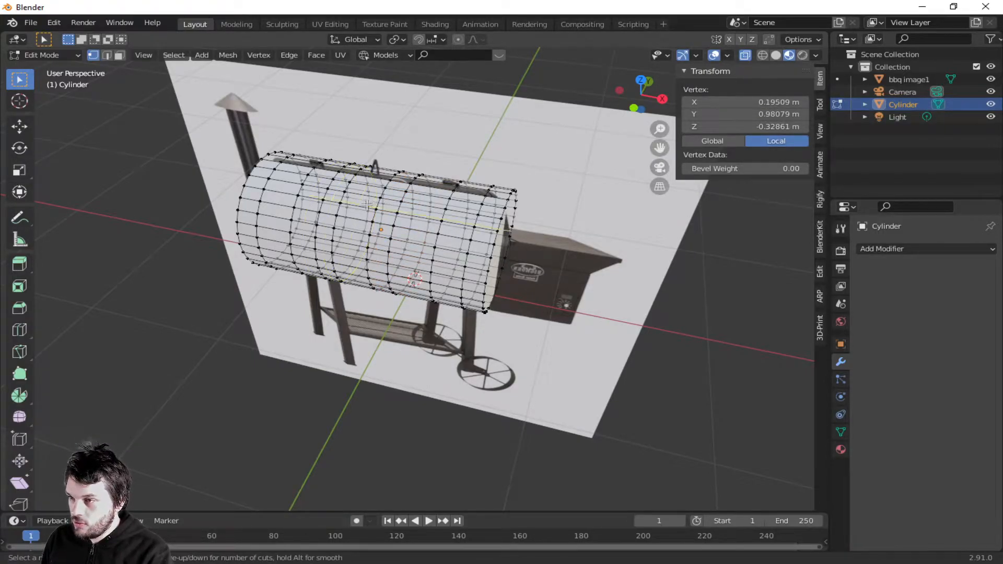
pyautogui.click(360, 216)
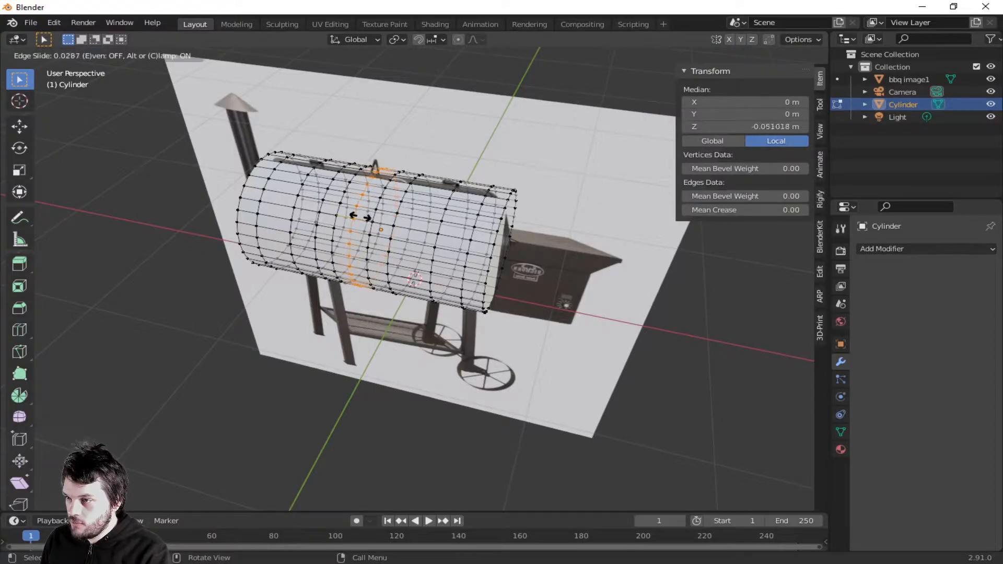
pyautogui.click(361, 217)
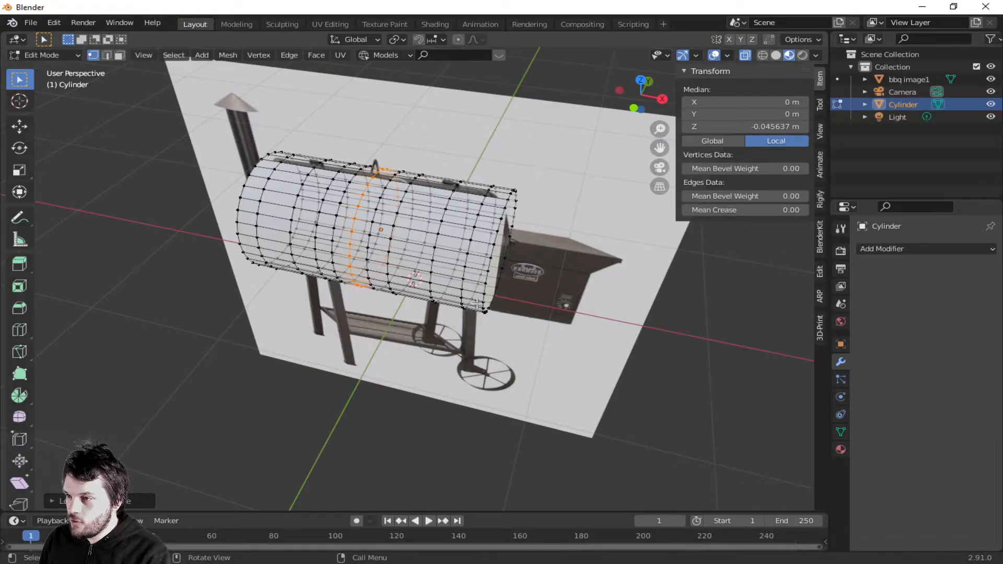
# - Turn off X-ray, switch to face selection and select the cylinder's end cap on the chimney side
pyautogui.moveTo(513, 273); pyautogui.dragTo(601, 156, button='middle')
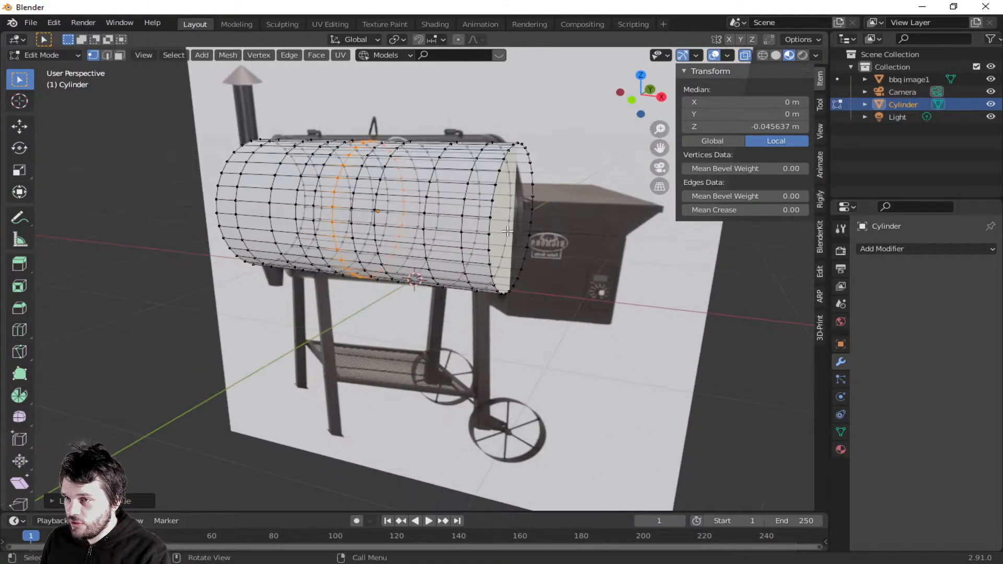
pyautogui.click(747, 56)
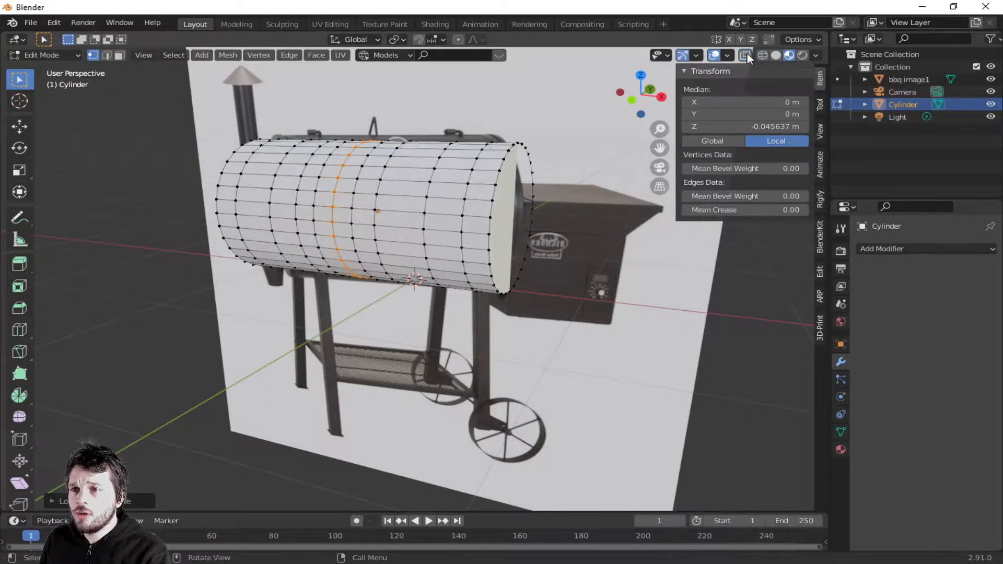
pyautogui.moveTo(447, 287); pyautogui.dragTo(590, 292, button='middle')
pyautogui.click(293, 276)
pyautogui.press('3')
pyautogui.click(305, 269)
pyautogui.moveTo(330, 268); pyautogui.dragTo(259, 287, button='middle')
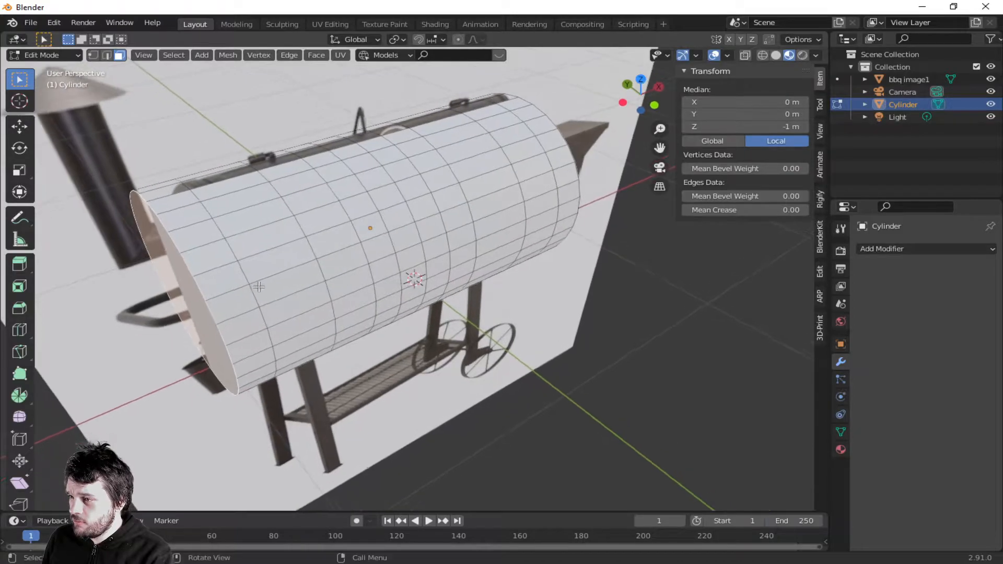
# - Add a new cylinder within the same mesh and rotate it 90° about the global Y axis
pyautogui.scroll(6, 213, 301)
pyautogui.scroll(-7, 212, 302)
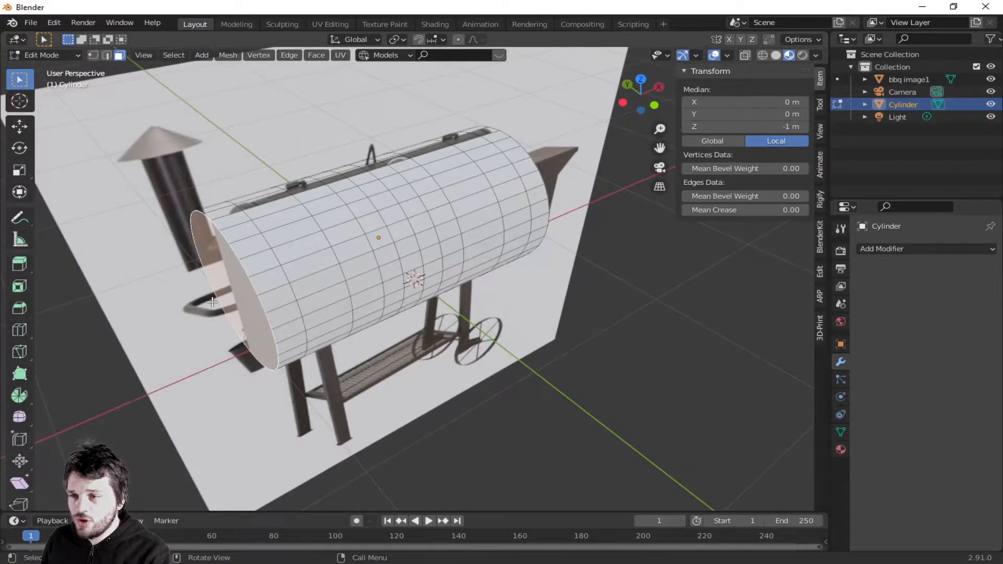
pyautogui.scroll(2, 212, 302)
pyautogui.moveTo(212, 302); pyautogui.dragTo(260, 286, button='middle')
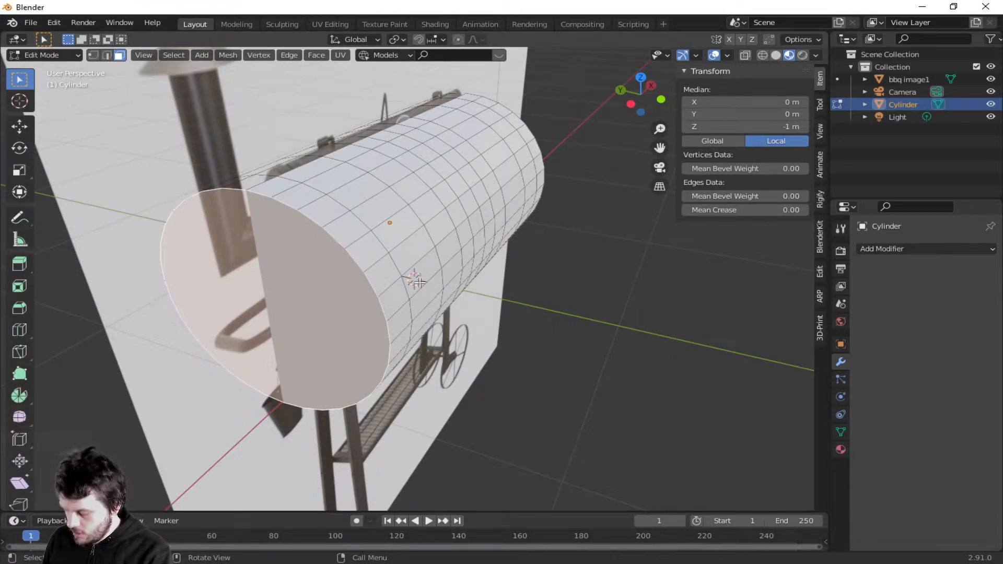
pyautogui.scroll(3, 261, 265)
pyautogui.scroll(-5, 262, 266)
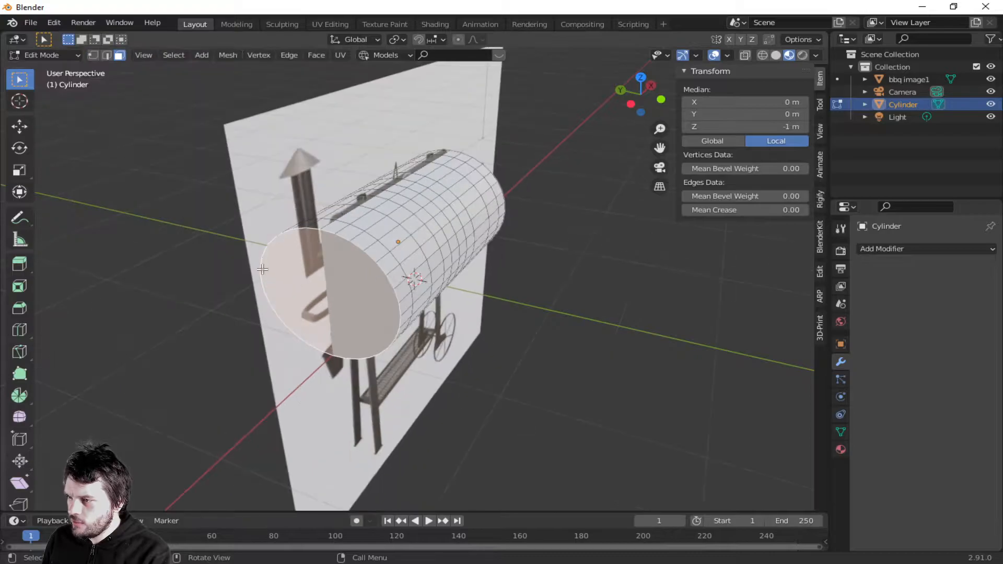
pyautogui.hotkey('shift', 'a')
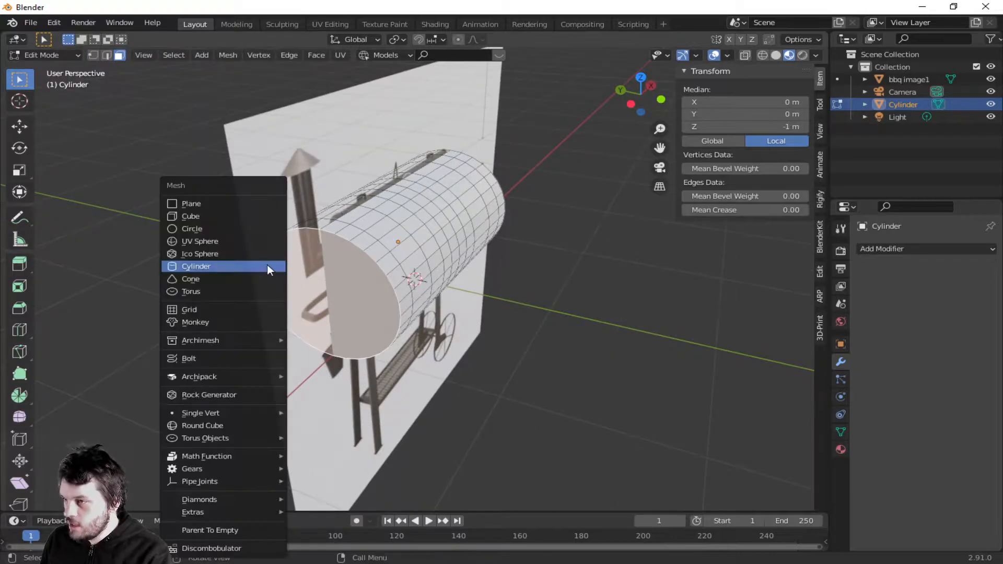
pyautogui.click(219, 266)
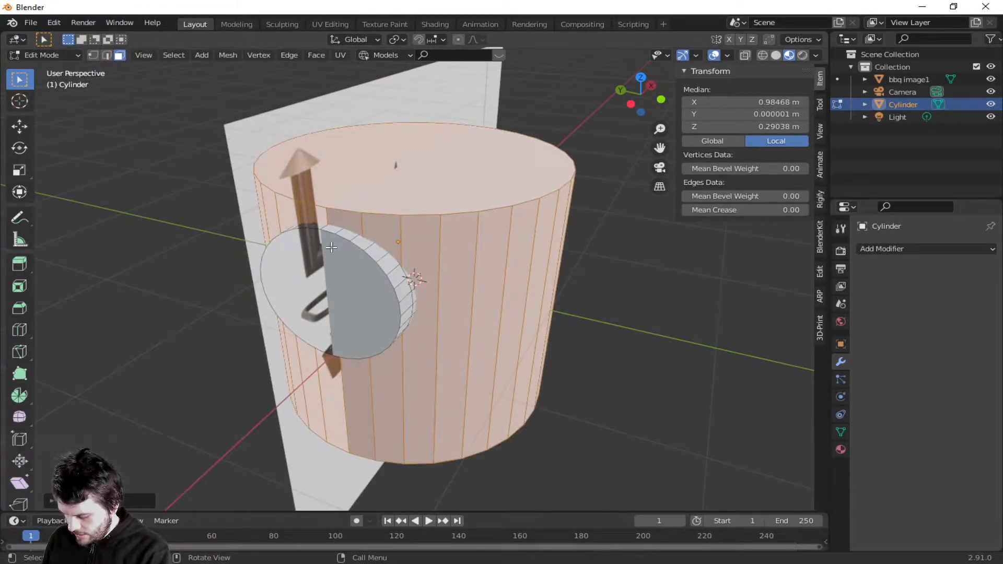
pyautogui.write('r')
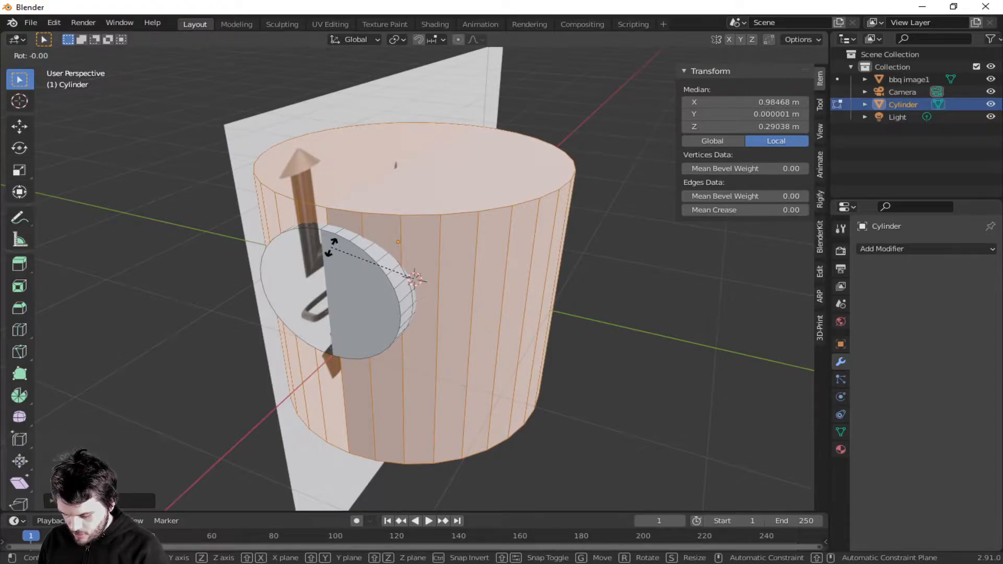
pyautogui.write('90y')
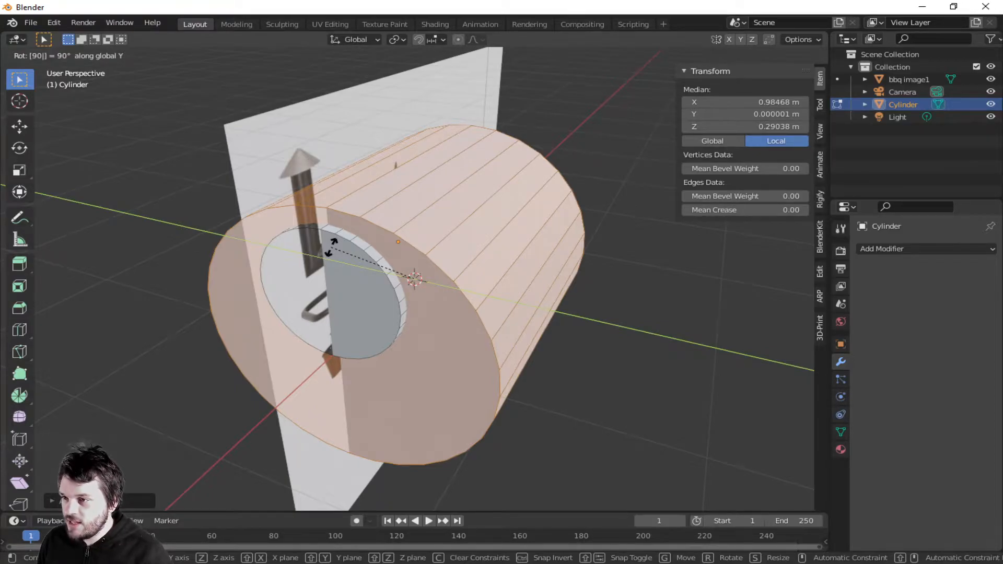
pyautogui.press('Return')
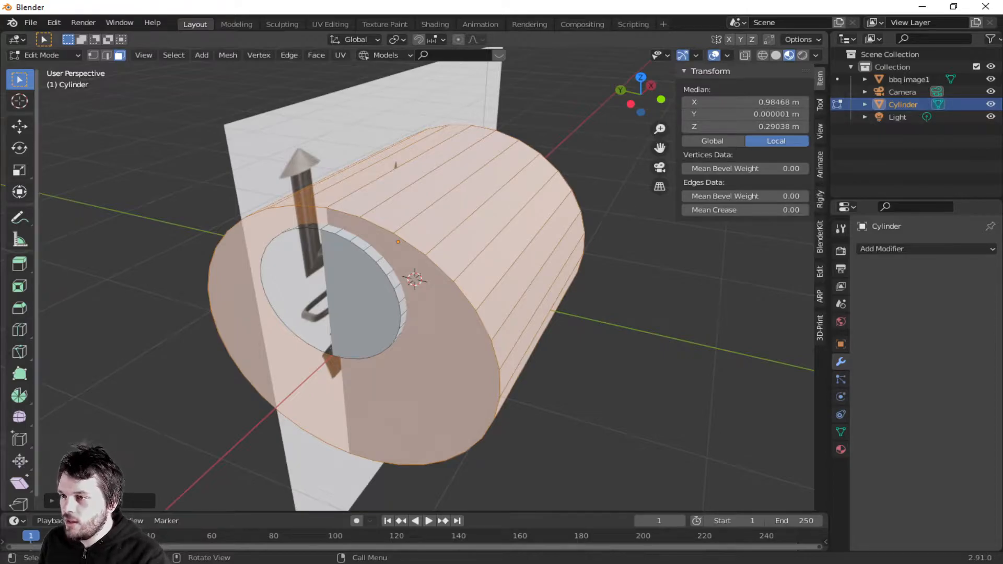
# - Scale the new cylinder down inside the barrel and raise it along global Z to about -0.67 m on local X
pyautogui.press('s')
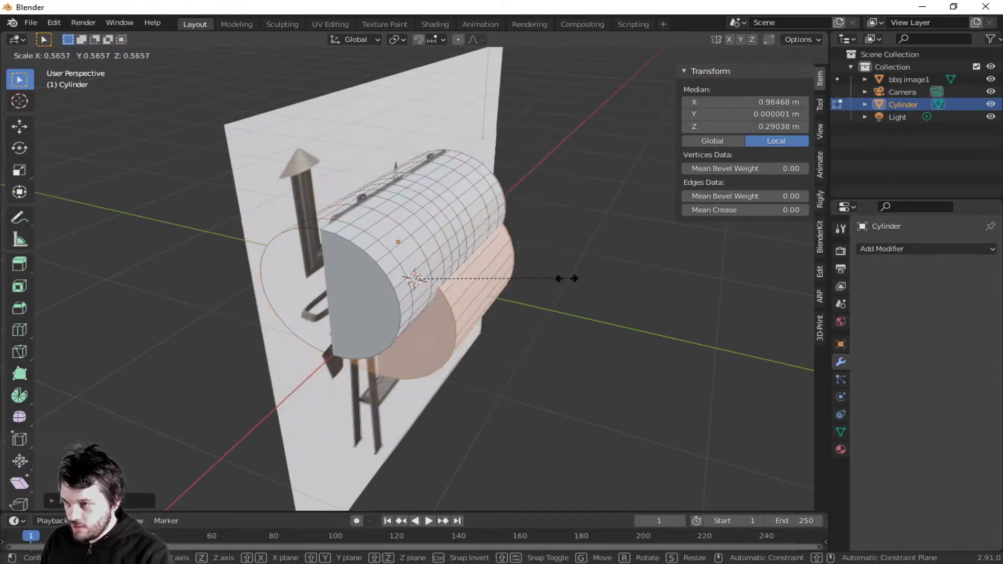
pyautogui.press('Return')
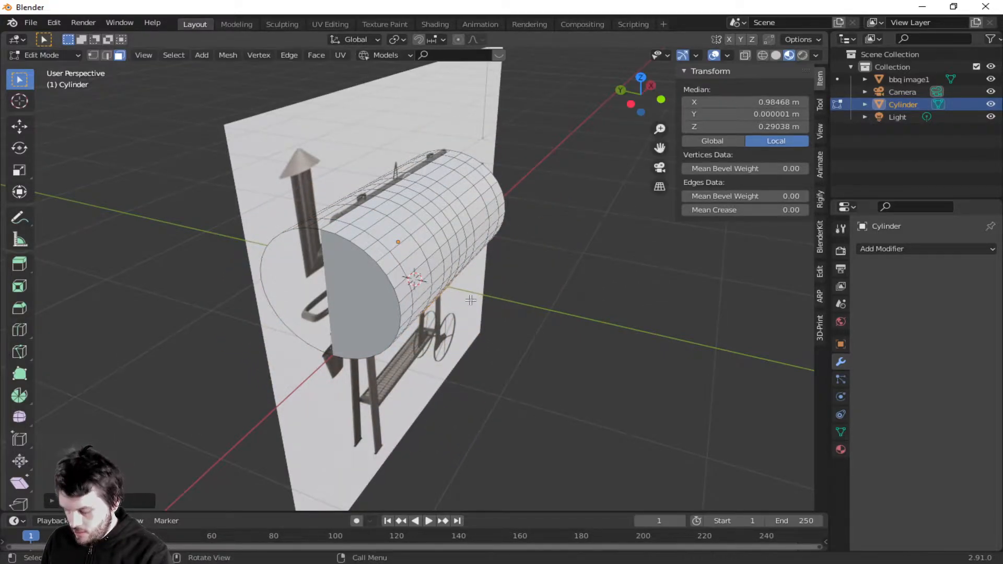
pyautogui.press('g')
pyautogui.press('z')
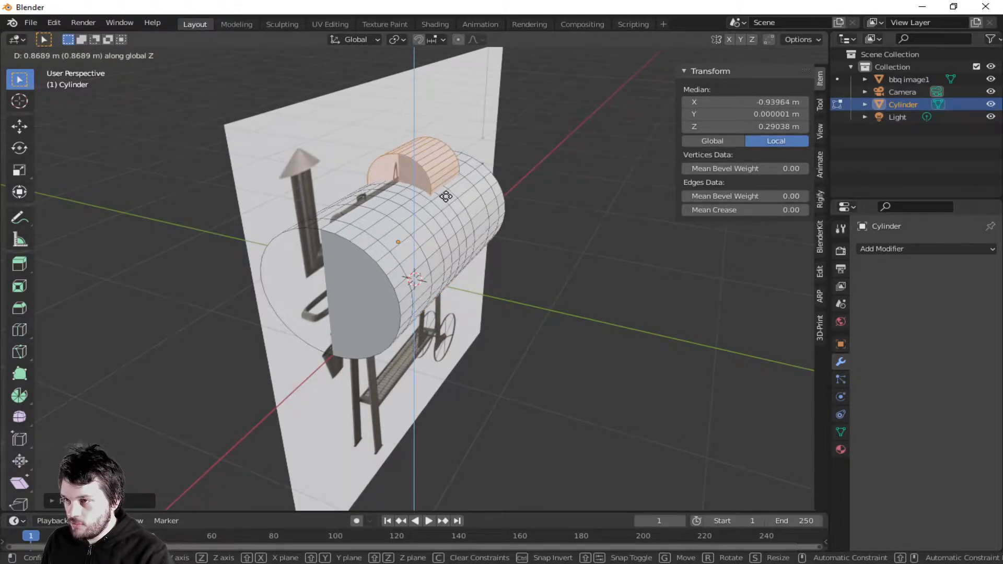
pyautogui.click(444, 212)
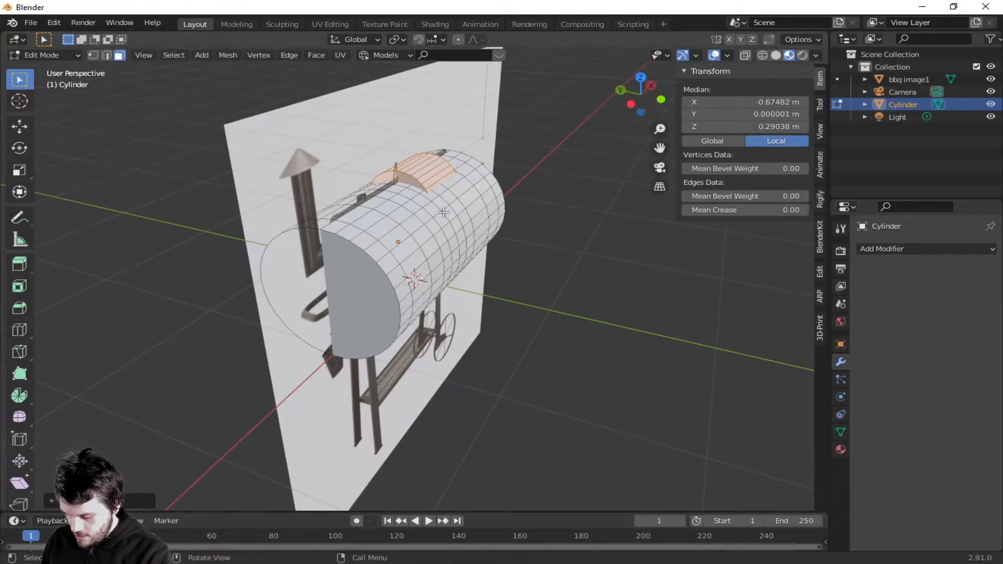
# - Move the new cylinder along global X out past the barrel's chimney end, to about -1.34 m on local Z
pyautogui.press('g')
pyautogui.press('y')
pyautogui.press('x')
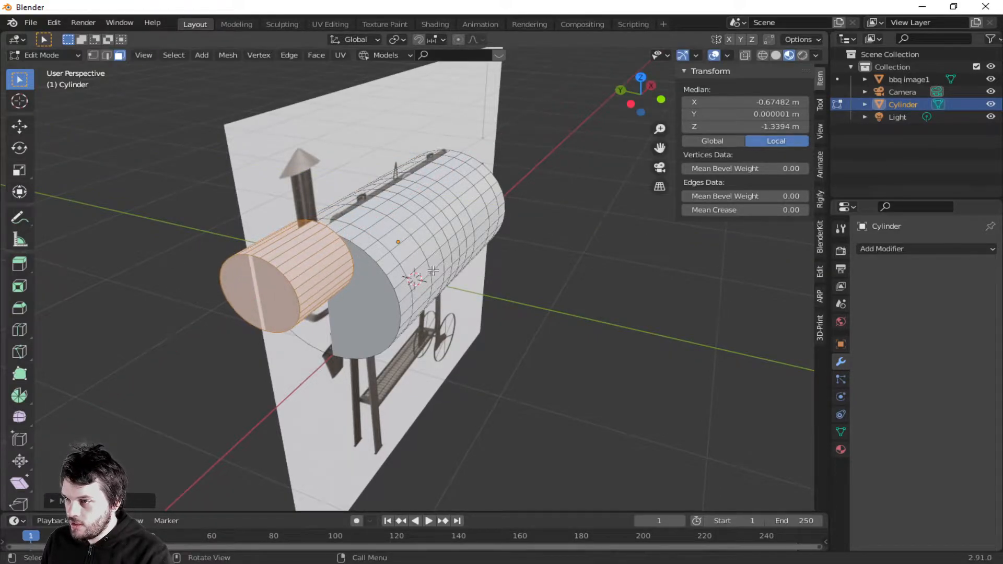
# - Shrink the new cylinder uniformly to chimney-pipe thickness and stretch it along global X into a longer pipe
pyautogui.moveTo(503, 305); pyautogui.dragTo(444, 260, button='middle')
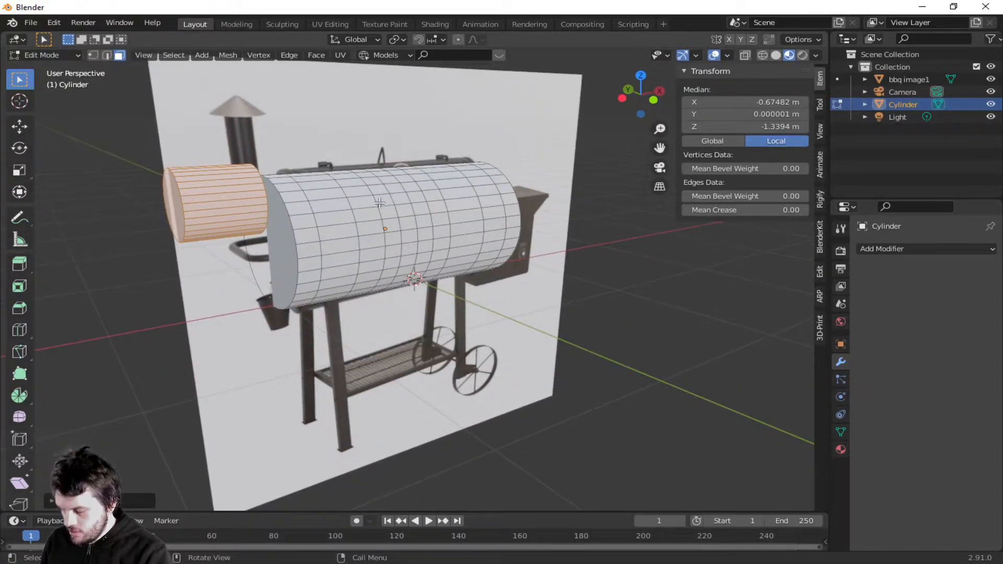
pyautogui.press('s')
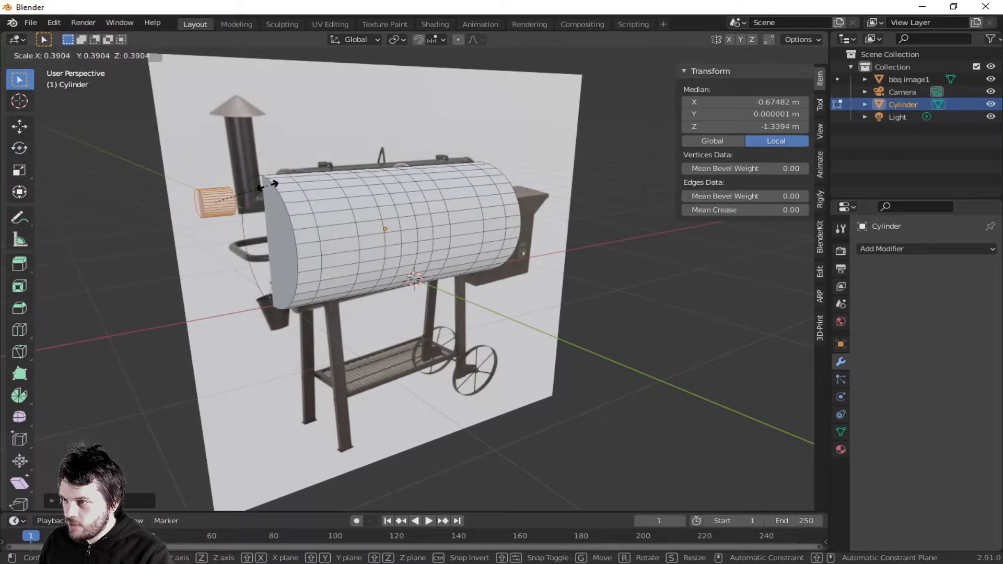
pyautogui.click(247, 190)
pyautogui.press('s')
pyautogui.press('y')
pyautogui.press('x')
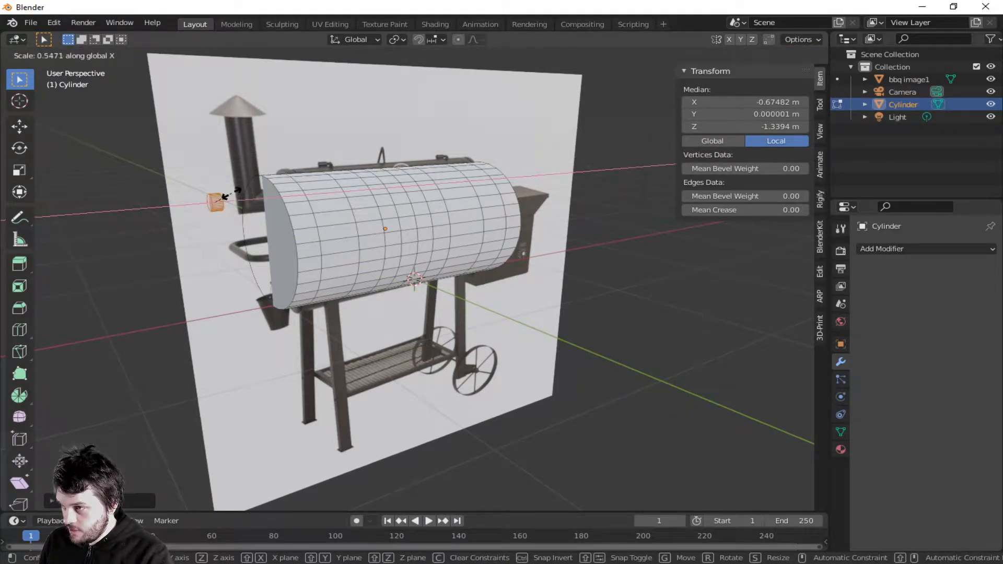
pyautogui.click(301, 178)
# - Move the pipe along global X against the barrel's chimney-side end cap, to about -1.21 m on local Z
pyautogui.moveTo(300, 178); pyautogui.dragTo(340, 212, button='middle')
pyautogui.scroll(4, 339, 214)
pyautogui.scroll(-4, 339, 214)
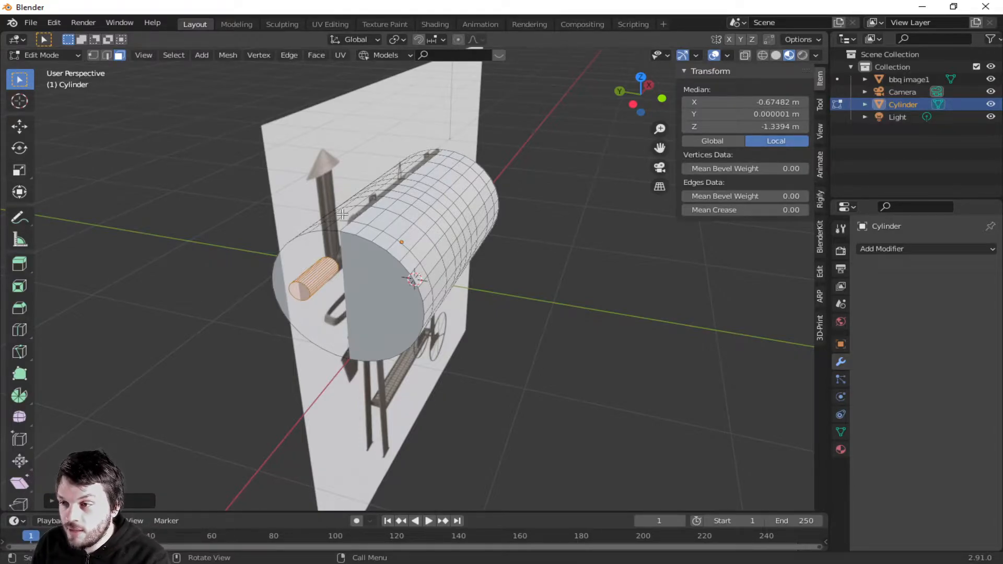
pyautogui.moveTo(410, 290); pyautogui.dragTo(326, 272, button='middle')
pyautogui.press('g')
pyautogui.press('y')
pyautogui.press('x')
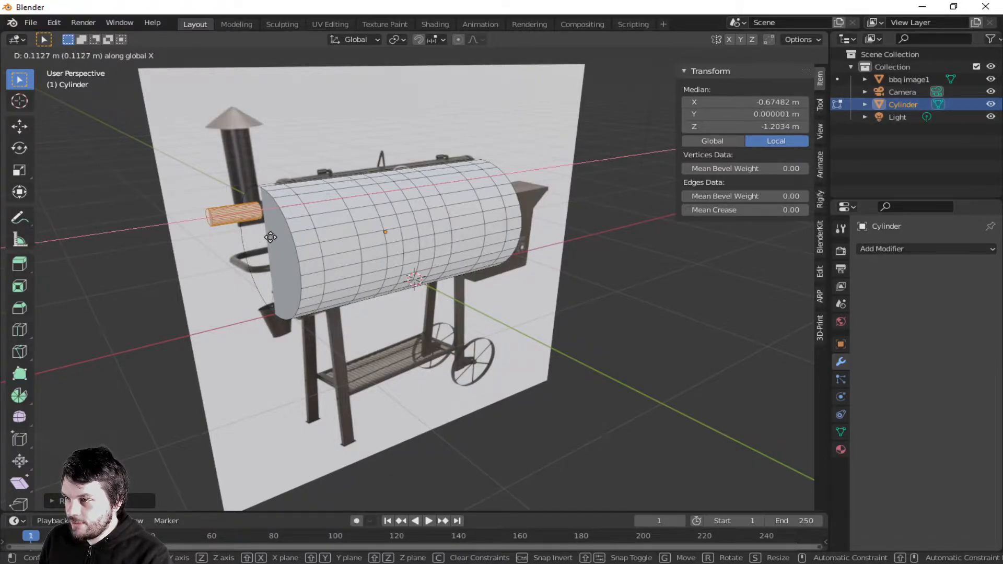
pyautogui.click(271, 238)
# - Scale the pipe up slightly in all directions and clear the selection
pyautogui.moveTo(270, 237); pyautogui.dragTo(248, 223, button='middle')
pyautogui.press('s')
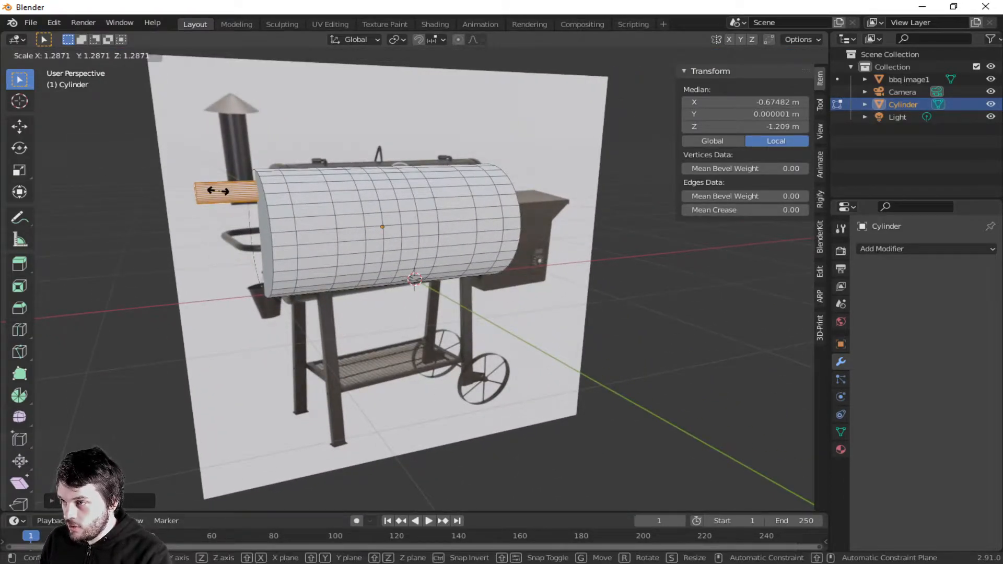
pyautogui.click(218, 191)
pyautogui.moveTo(229, 202); pyautogui.dragTo(230, 205, button='middle')
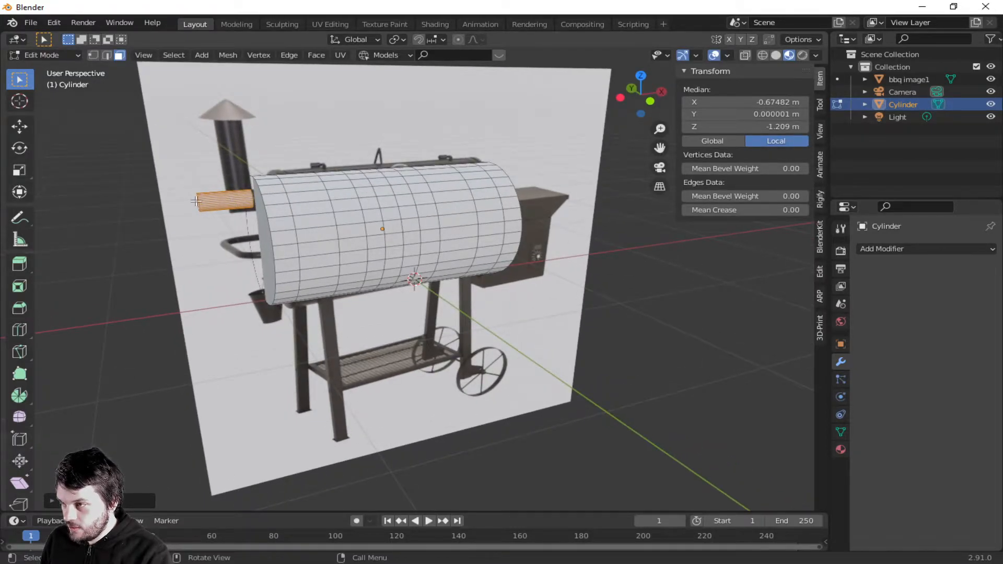
pyautogui.hotkey('alt', 'a')
pyautogui.scroll(5, 240, 216)
pyautogui.scroll(-5, 240, 215)
pyautogui.moveTo(240, 198); pyautogui.dragTo(330, 218, button='middle')
pyautogui.scroll(3, 388, 312)
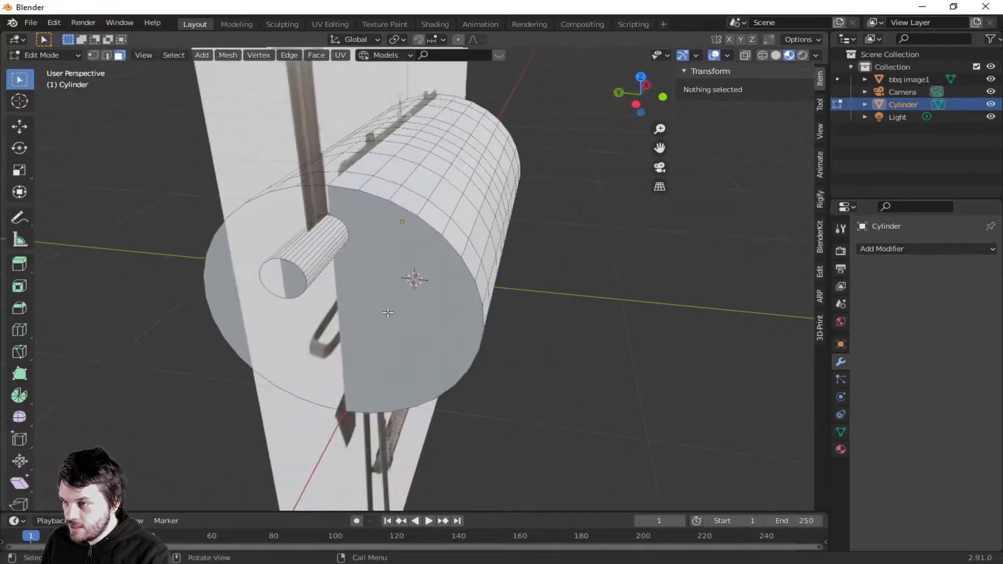
# - Select the pipe's free outer end face and align the view to the front
pyautogui.click(286, 278)
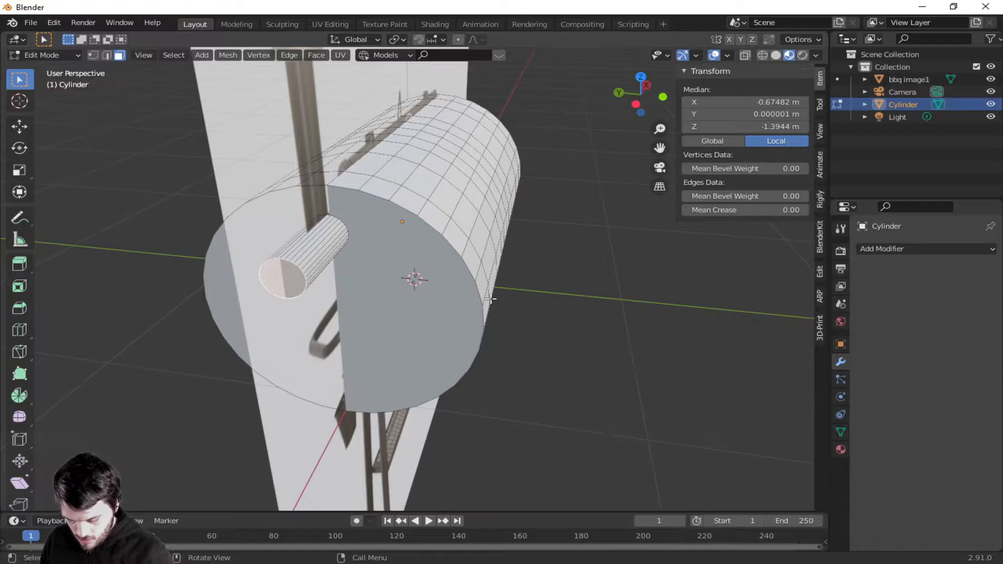
pyautogui.press('KP_1')
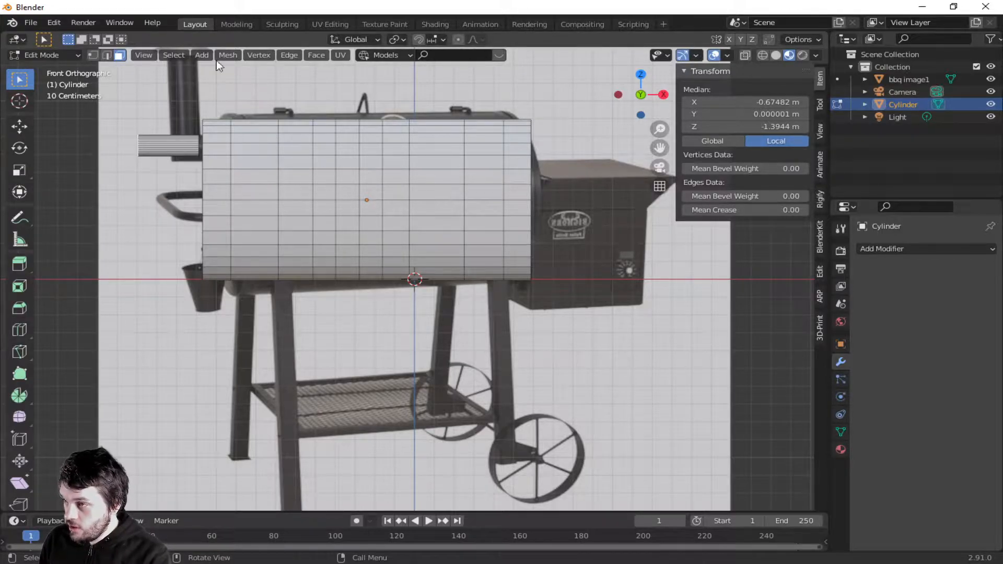
pyautogui.press('r')
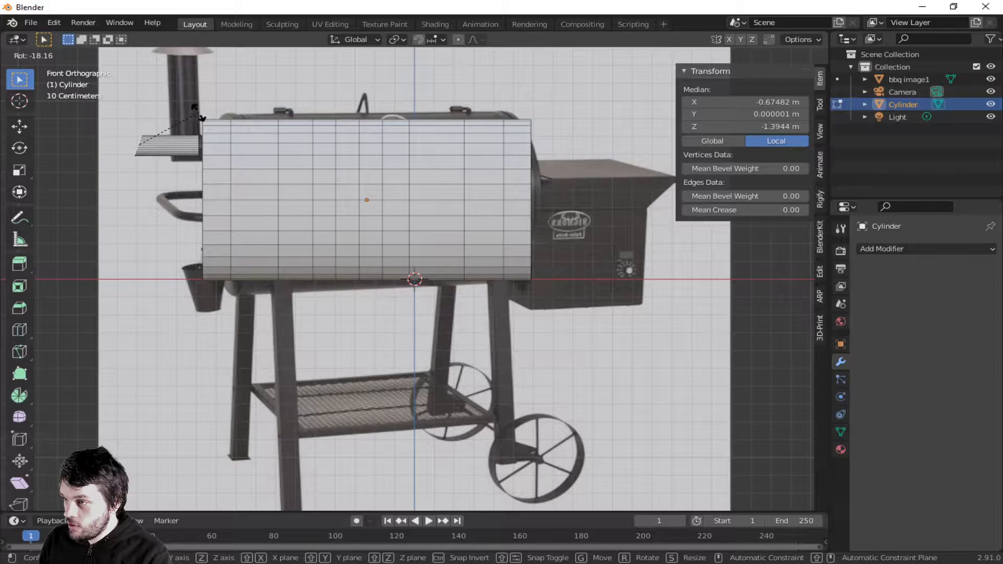
pyautogui.write('45')
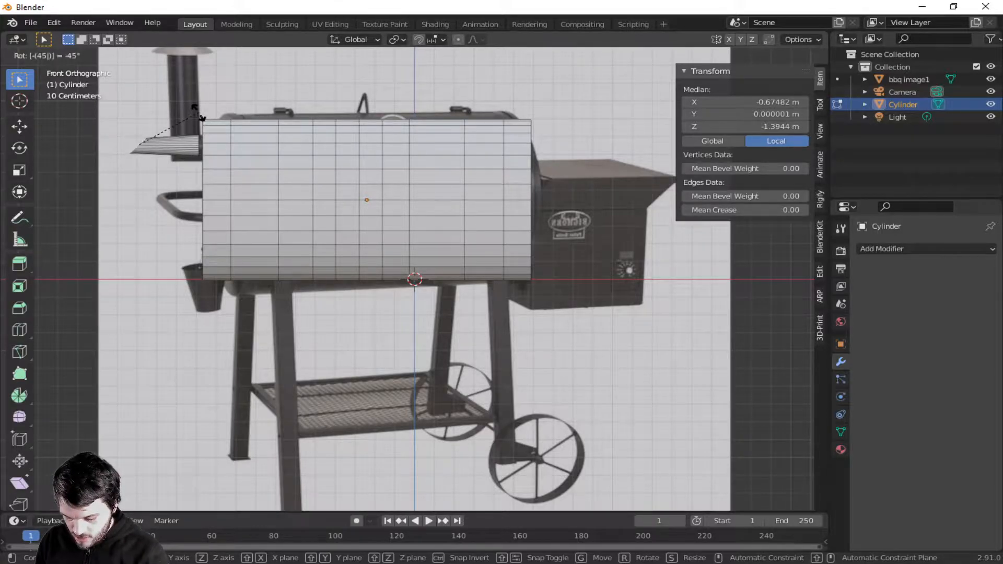
pyautogui.write('-90')
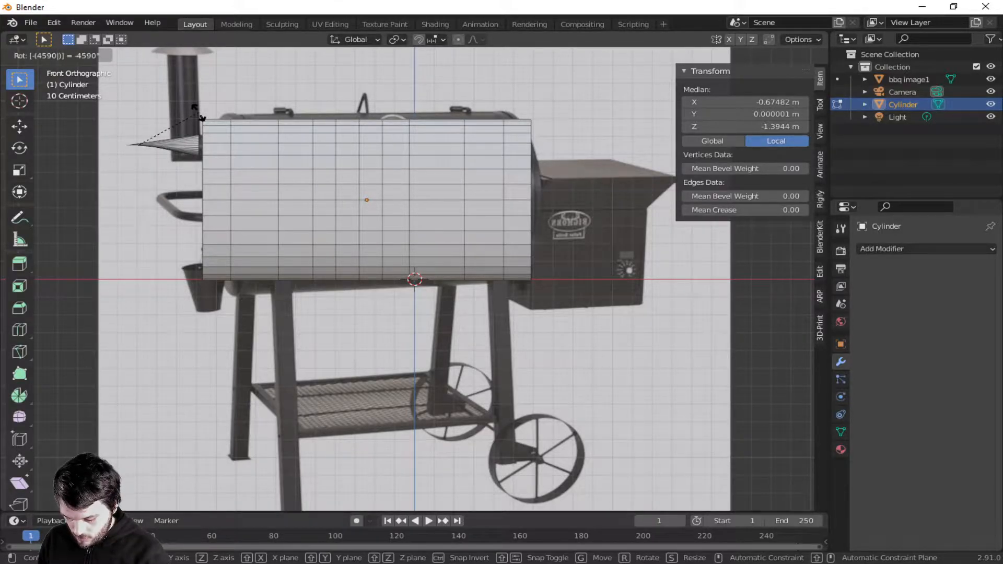
pyautogui.write('-45')
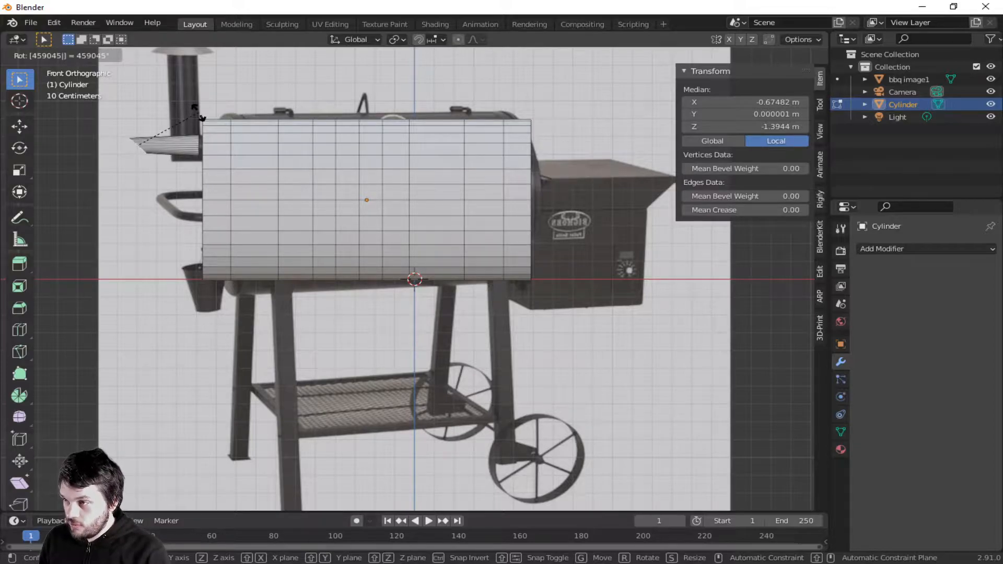
pyautogui.press('Escape')
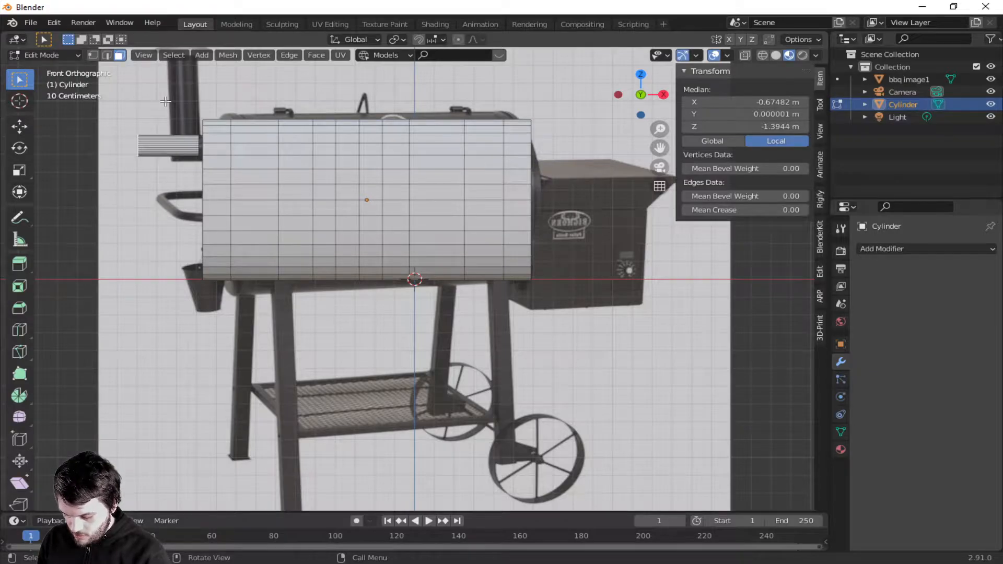
# - Rotate the pipe's outer end face by -45° and extrude it about 0.05 m along its normal to begin the elbow
pyautogui.write('r-45')
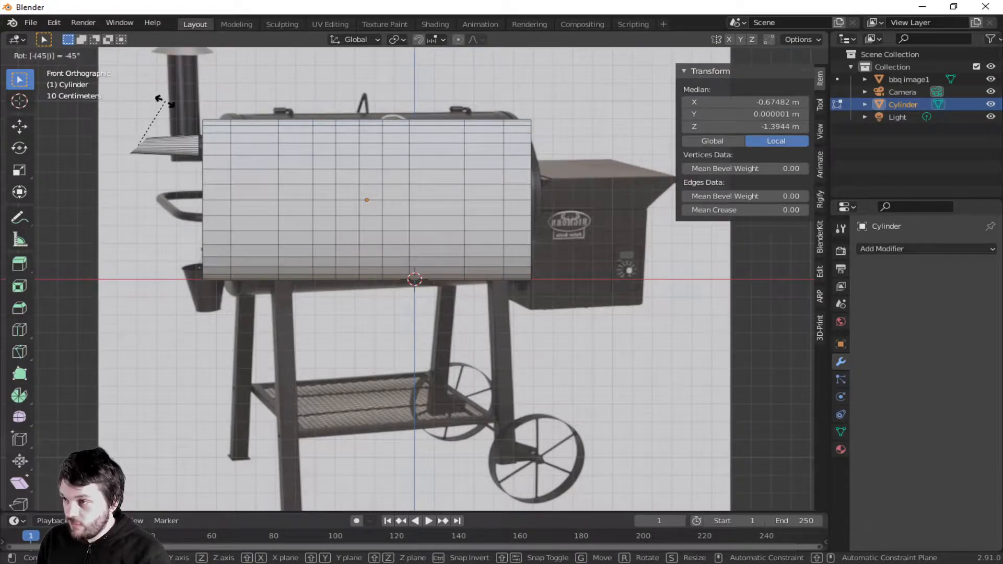
pyautogui.press('Return')
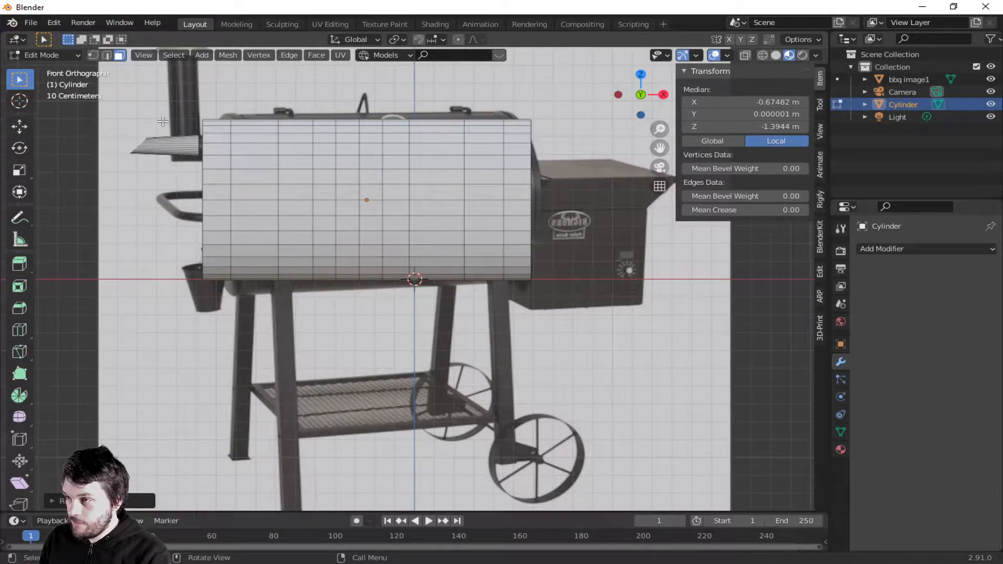
pyautogui.press('e')
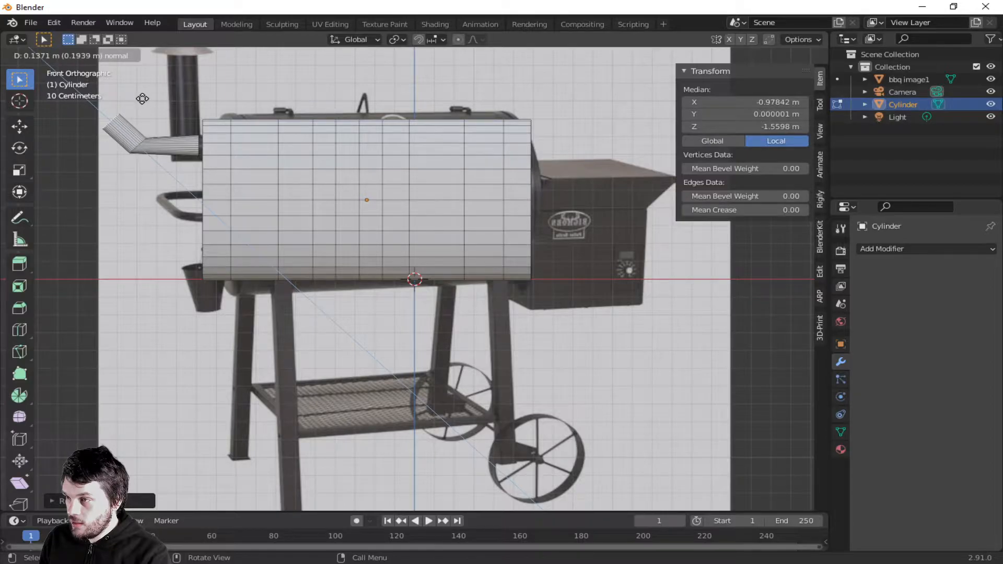
pyautogui.rightClick(143, 98)
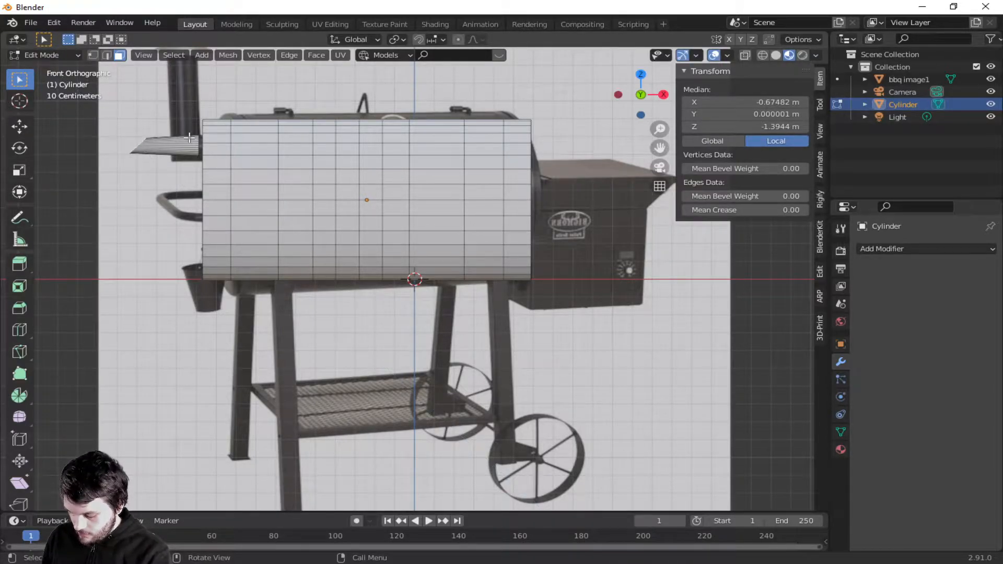
pyautogui.press('e')
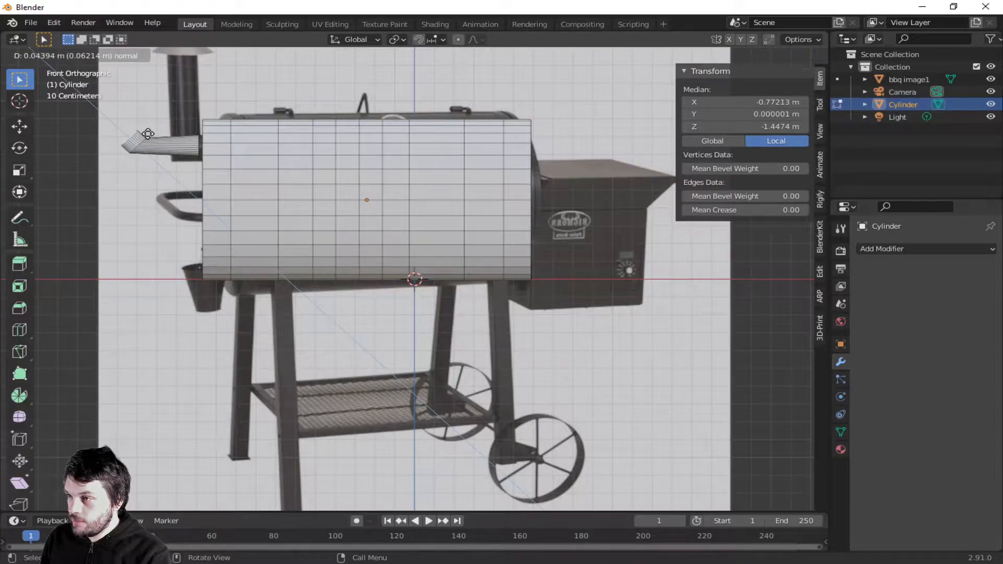
pyautogui.click(148, 137)
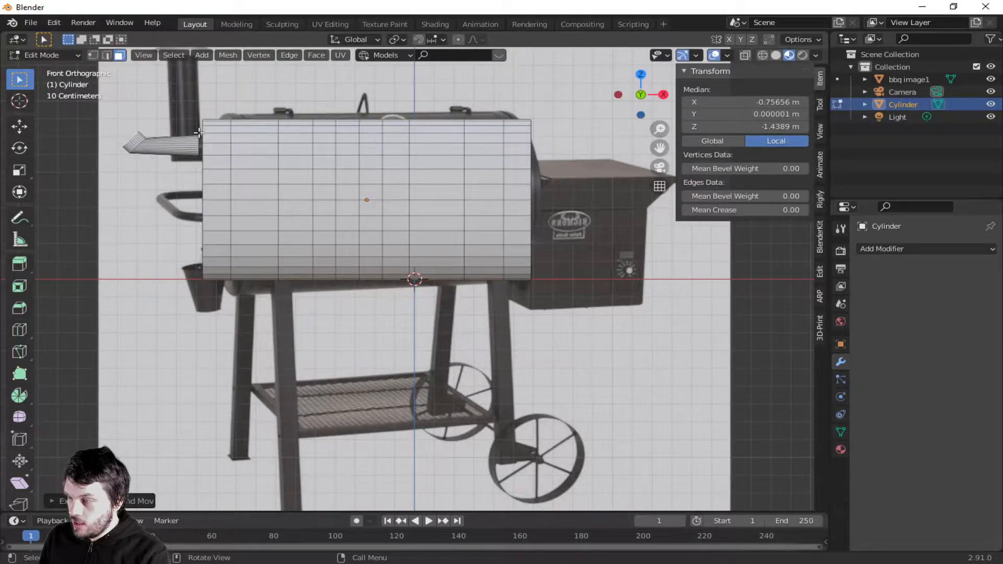
# - Rotate the elbow's new end face by another -45° to face upward and extrude it about 0.45 m into the vertical chimney
pyautogui.write('r45')
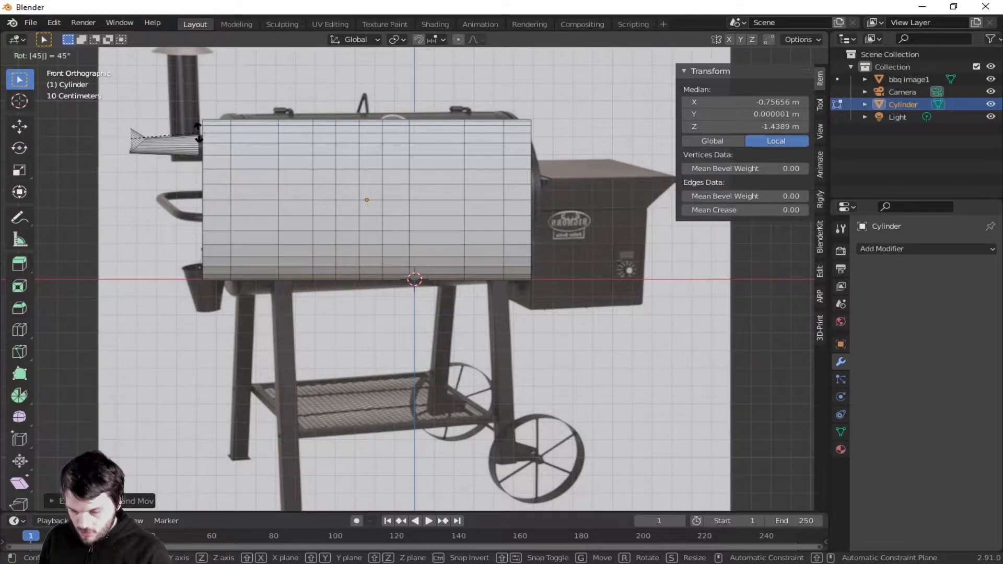
pyautogui.press('Return')
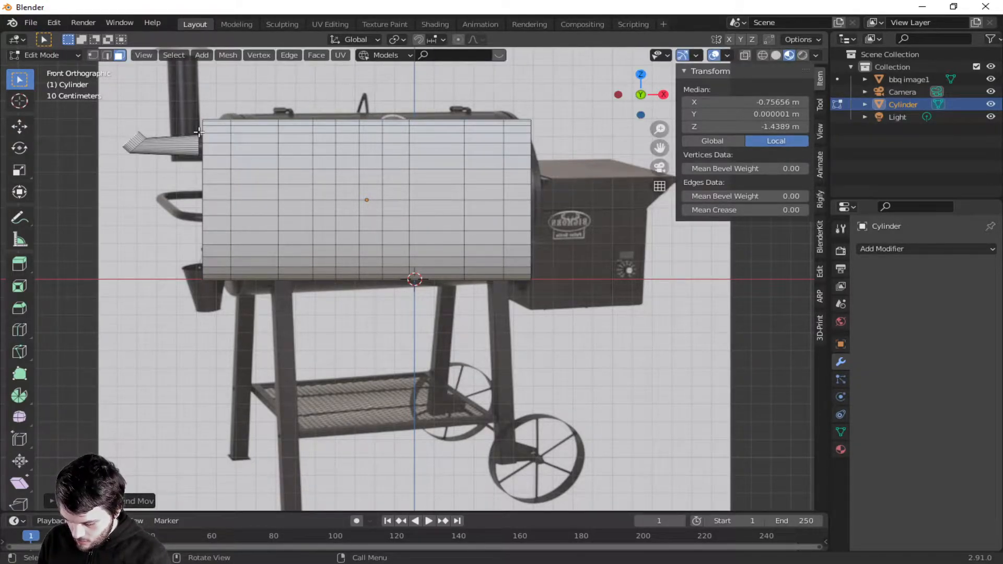
pyautogui.write('r-45')
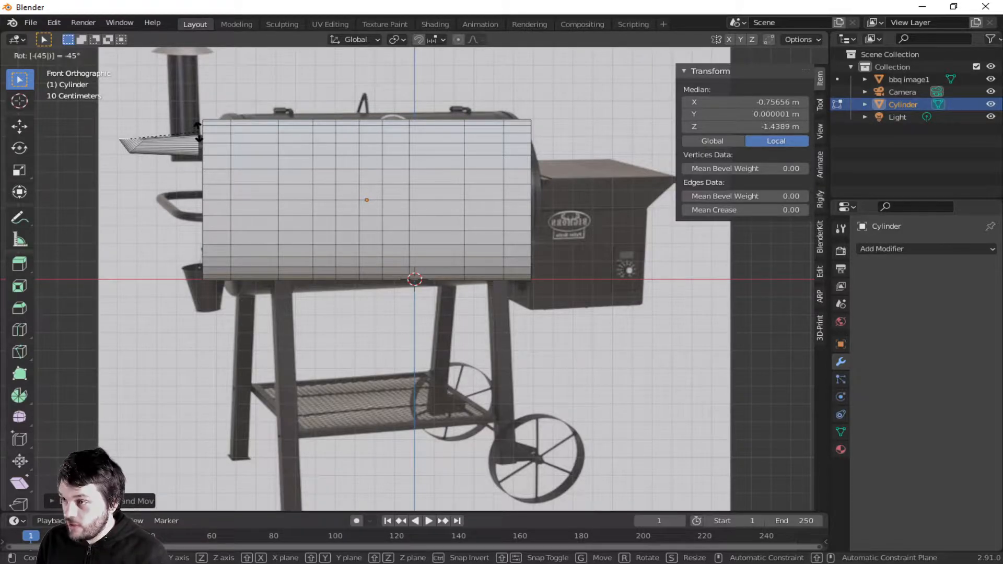
pyautogui.press('Return')
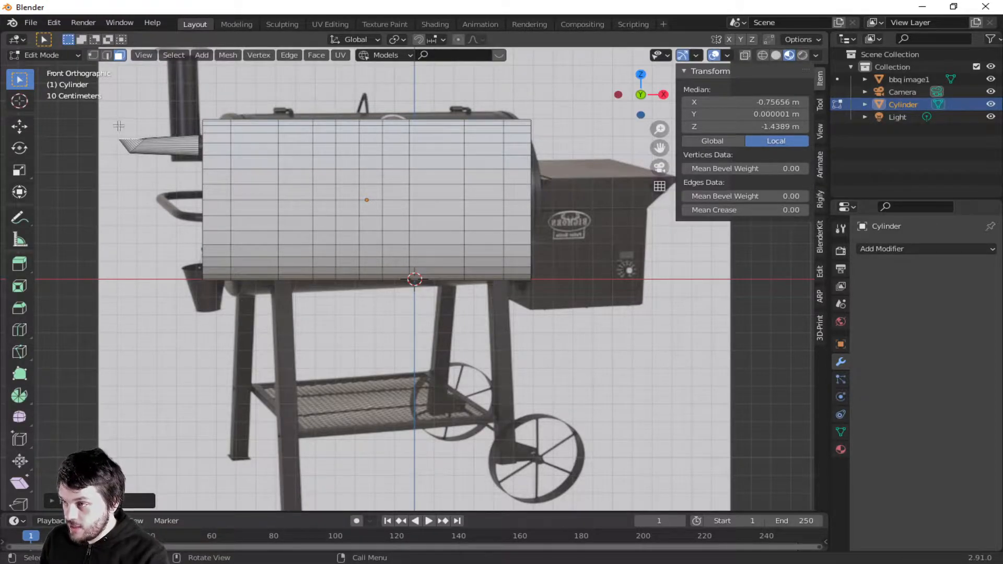
pyautogui.press('e')
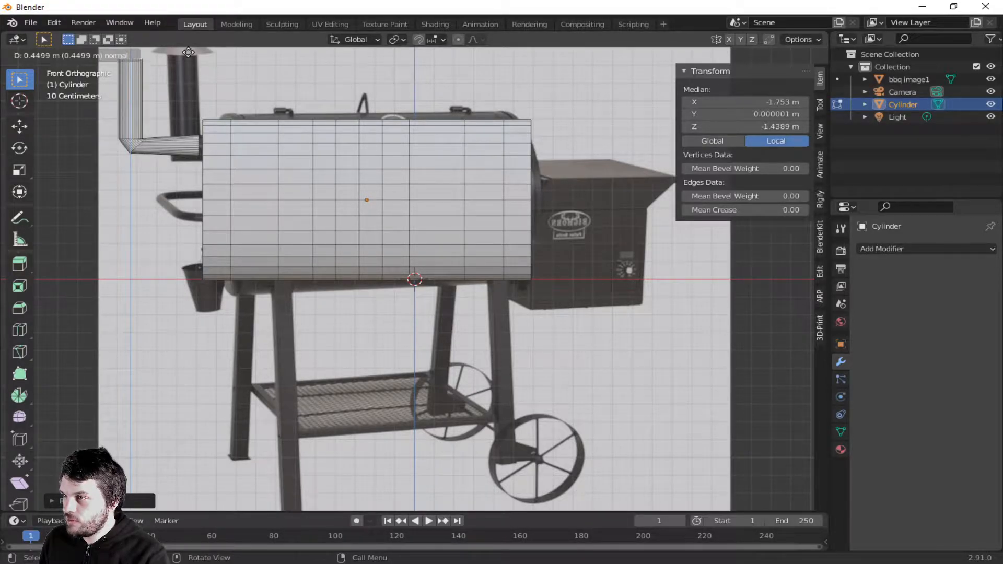
pyautogui.click(188, 52)
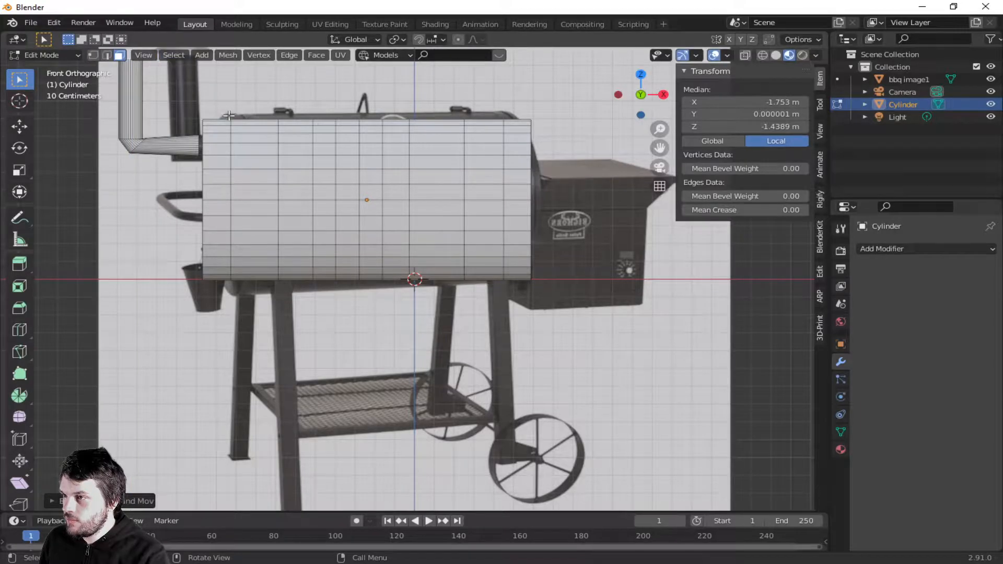
# - Extrude the chimney's top face in place and scale it to about 2.14 to form the cap's wide flat rim
pyautogui.scroll(4, 220, 136)
pyautogui.scroll(-6, 211, 157)
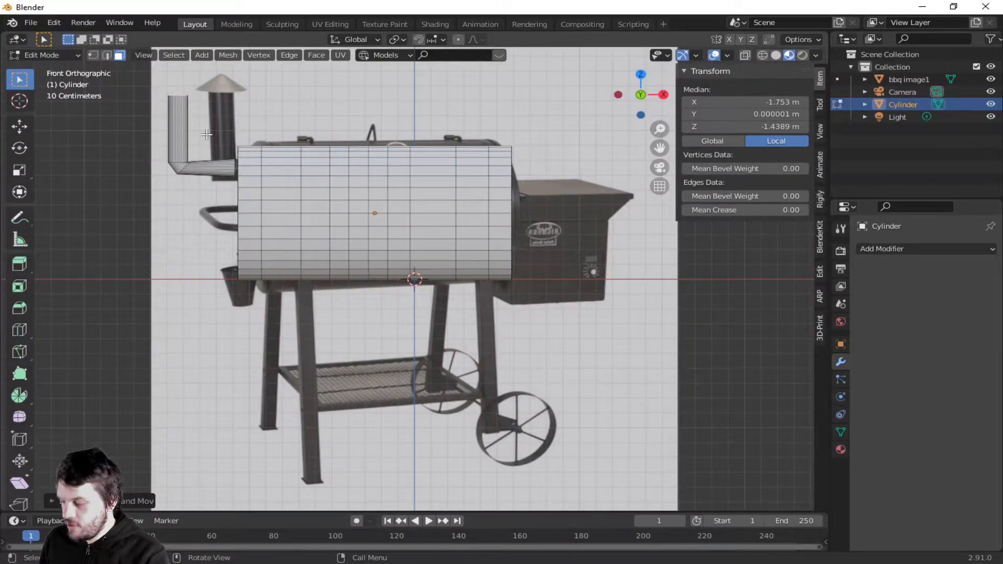
pyautogui.keyDown('shift'); pyautogui.moveTo(206, 135); pyautogui.dragTo(292, 242, button='middle'); pyautogui.keyUp('shift')
pyautogui.scroll(4, 290, 243)
pyautogui.scroll(-3, 290, 243)
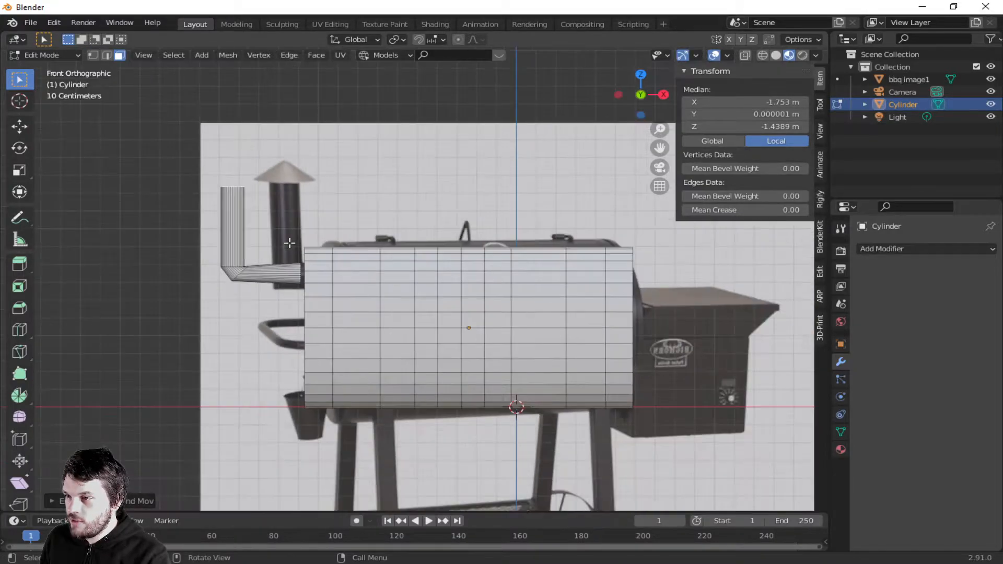
pyautogui.moveTo(256, 208); pyautogui.dragTo(311, 265, button='middle')
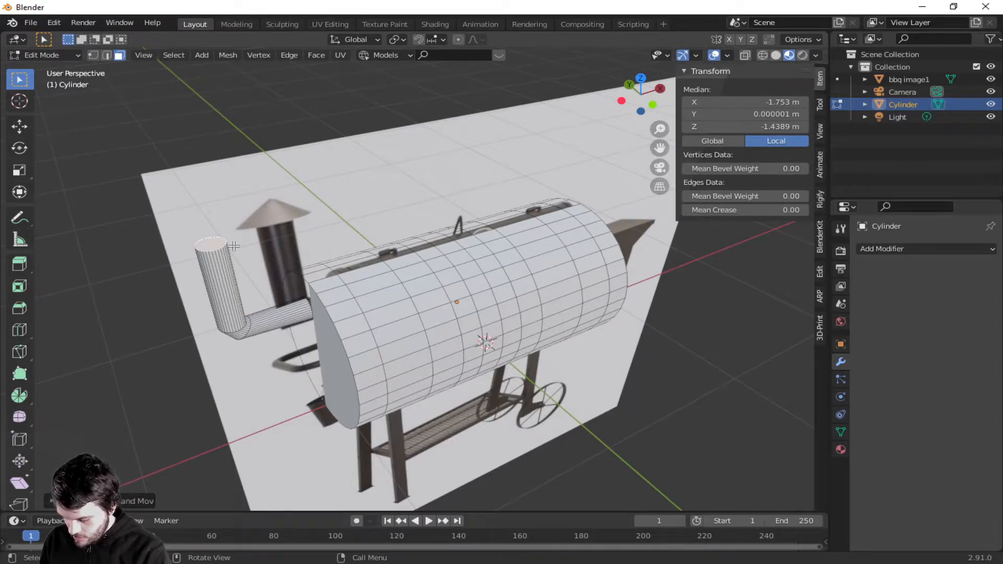
pyautogui.press('s')
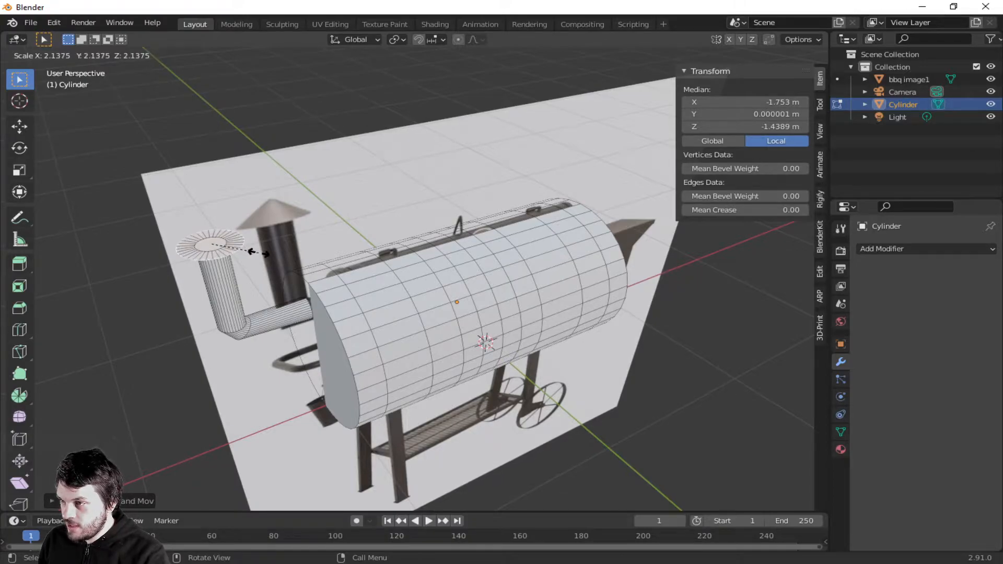
pyautogui.click(259, 253)
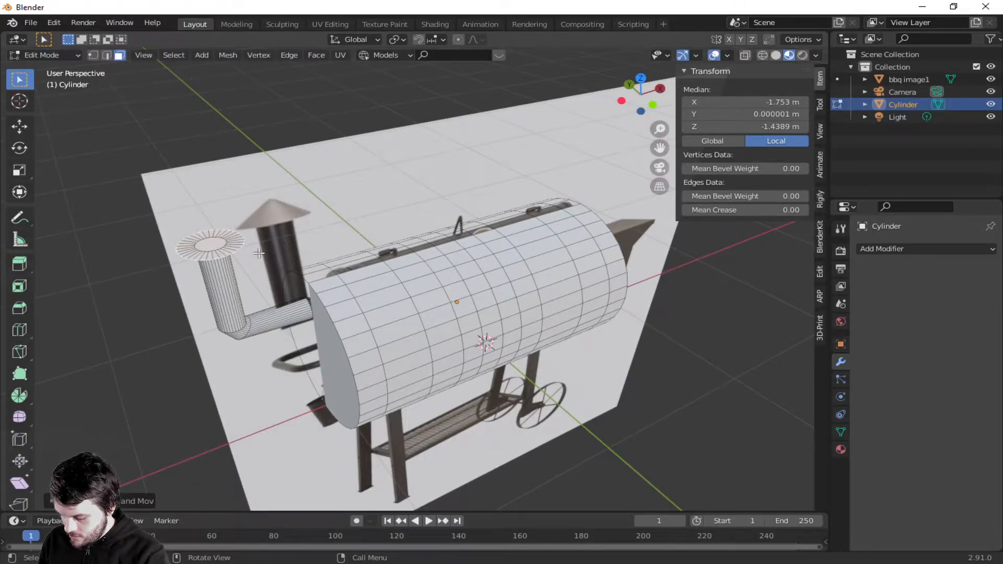
# - Extrude the rim upward to about -2.01 m on local X and scale its top face to about 0.15 for a conical cap
pyautogui.press('e')
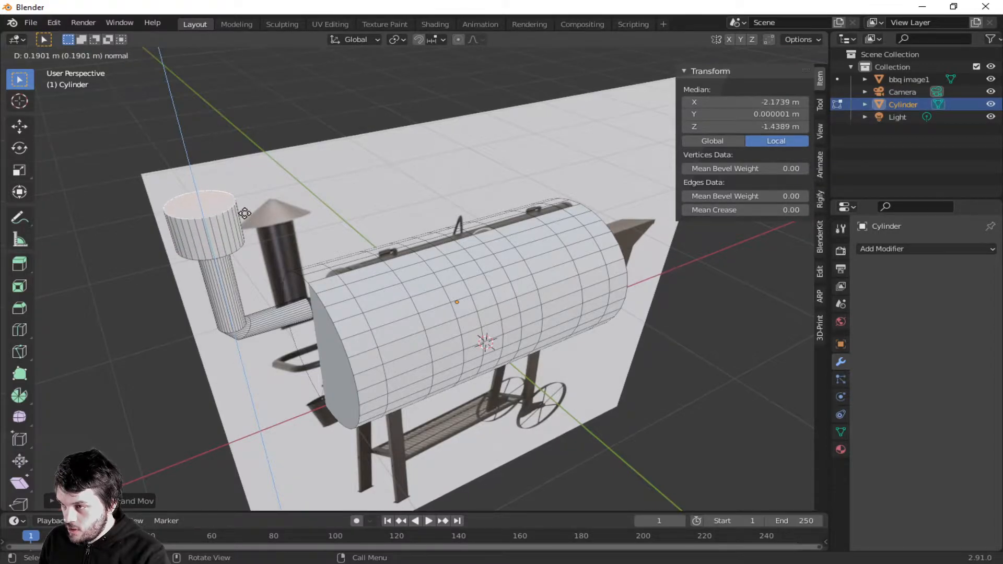
pyautogui.click(245, 213)
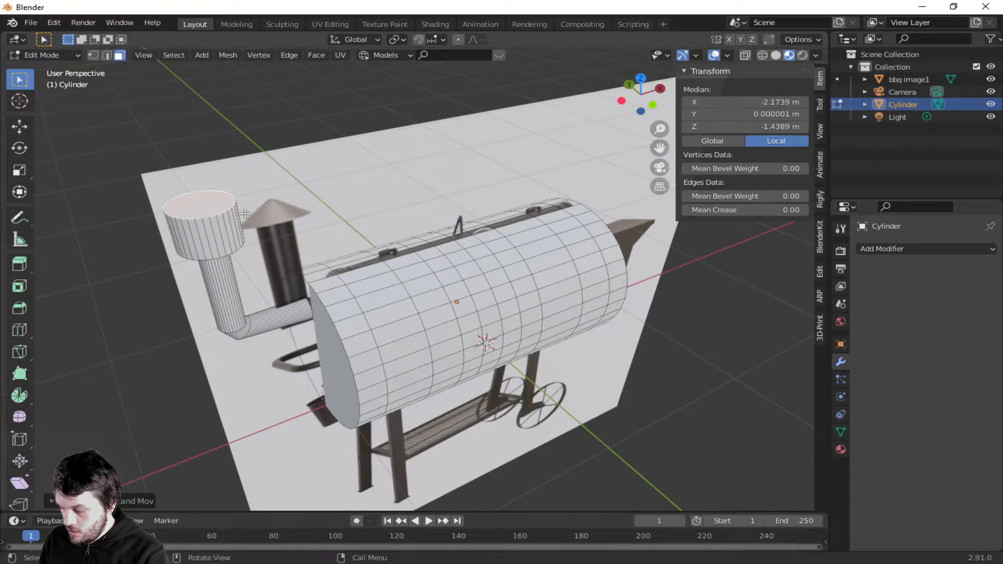
pyautogui.press('g')
pyautogui.press('z')
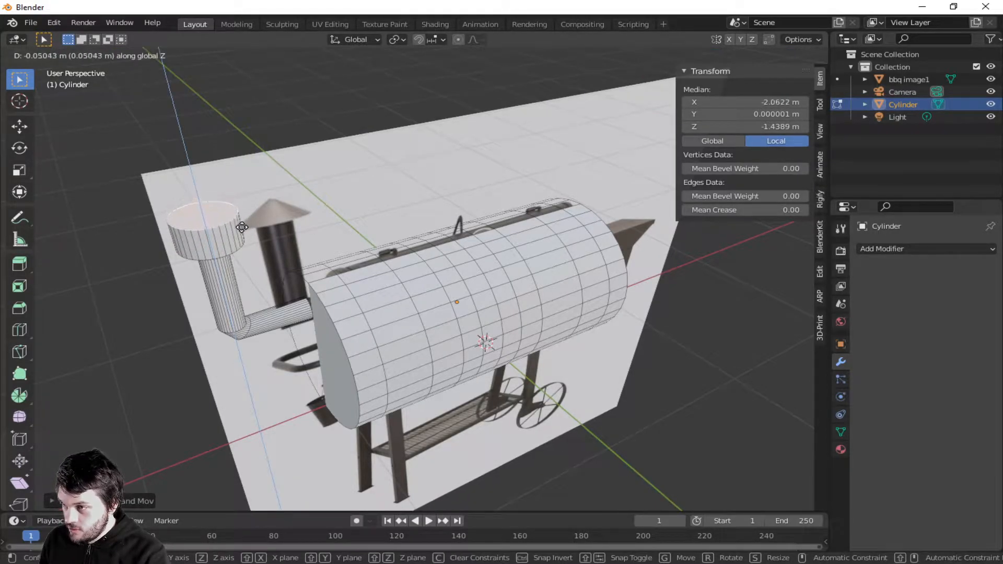
pyautogui.click(242, 230)
pyautogui.press('s')
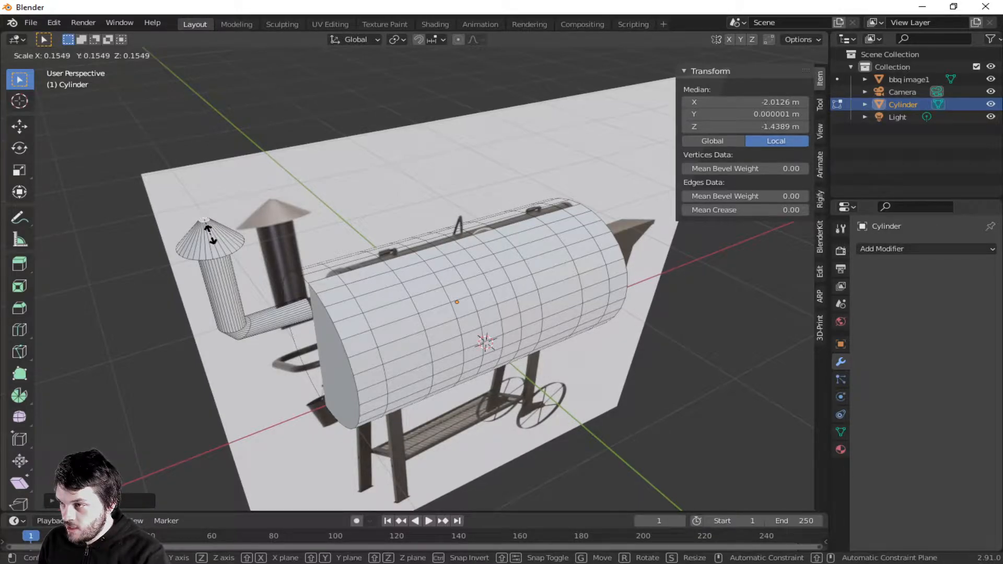
pyautogui.click(209, 234)
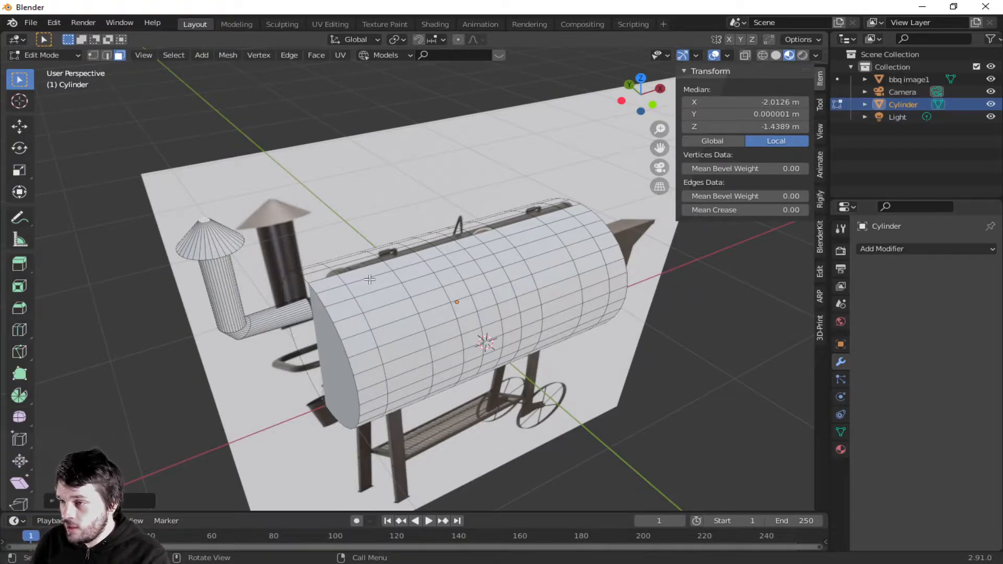
# - Select the edge loop where the horizontal pipe meets the elbow and scale it uniformly to about 1.05
pyautogui.moveTo(371, 294); pyautogui.dragTo(237, 287, button='middle')
pyautogui.click(263, 283)
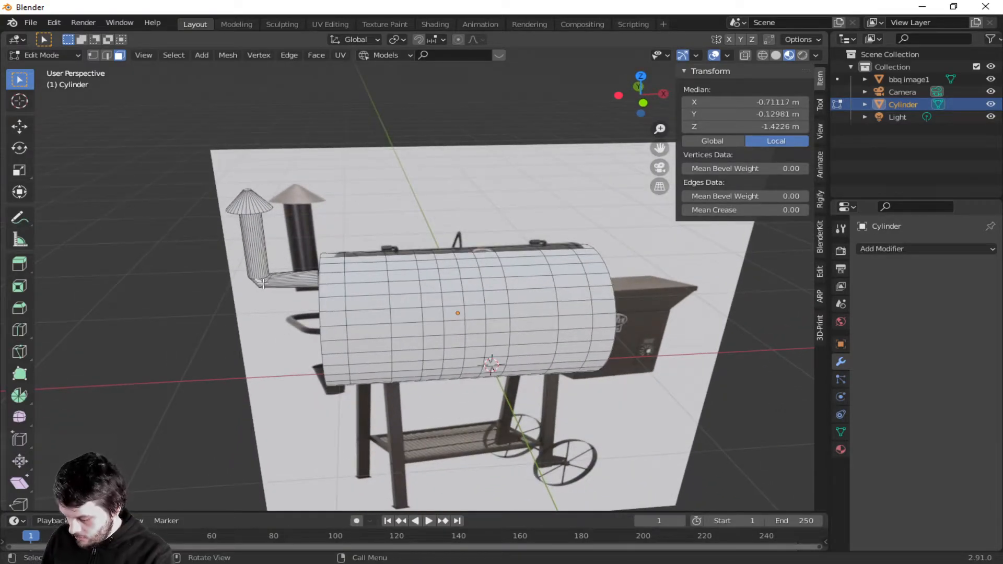
pyautogui.press('2')
pyautogui.click(264, 284)
pyautogui.click(268, 285)
pyautogui.click(266, 284)
pyautogui.scroll(3, 265, 283)
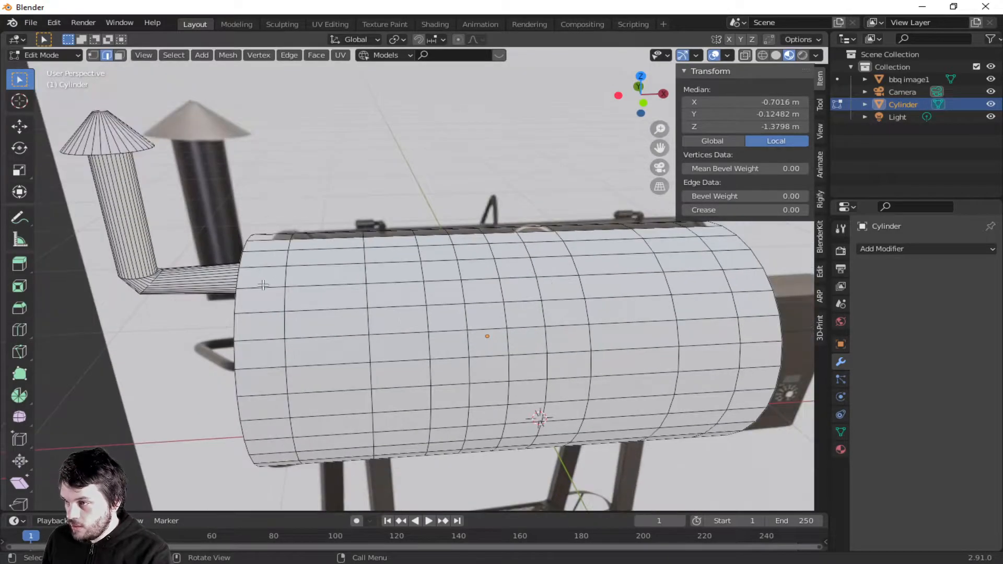
pyautogui.keyDown('alt'); pyautogui.click(148, 286); pyautogui.keyUp('alt')
pyautogui.keyDown('alt'); pyautogui.click(150, 286); pyautogui.keyUp('alt')
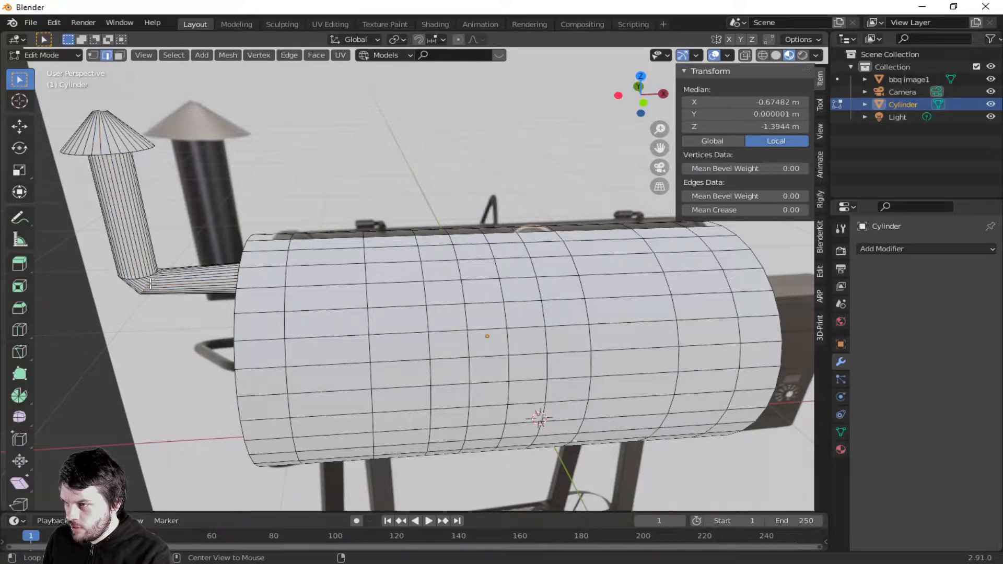
pyautogui.press('s')
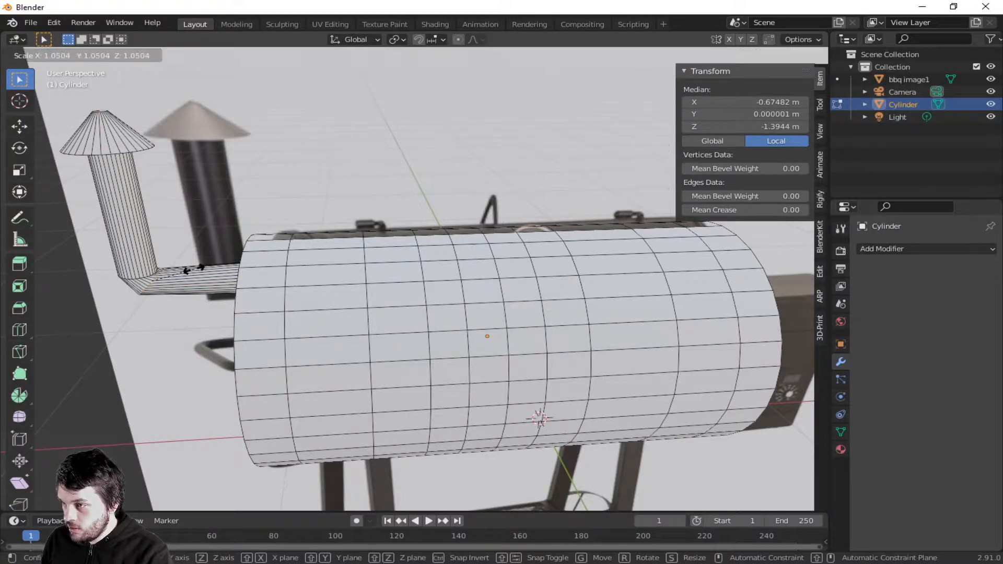
pyautogui.click(194, 268)
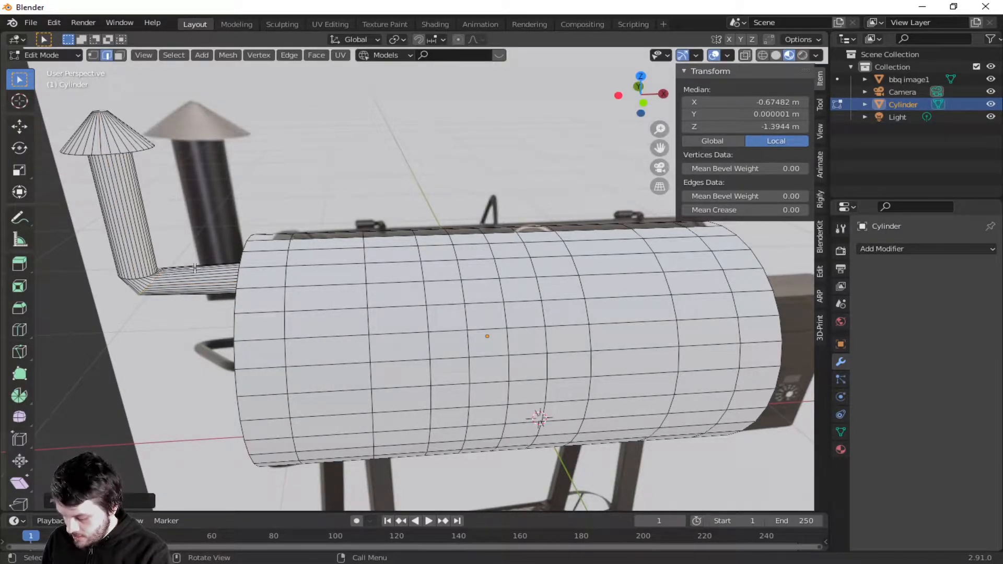
# - Move the selected edge loop between the horizontal pipe and the elbow about -0.002 m along the global X axis
pyautogui.press('g')
pyautogui.press('y')
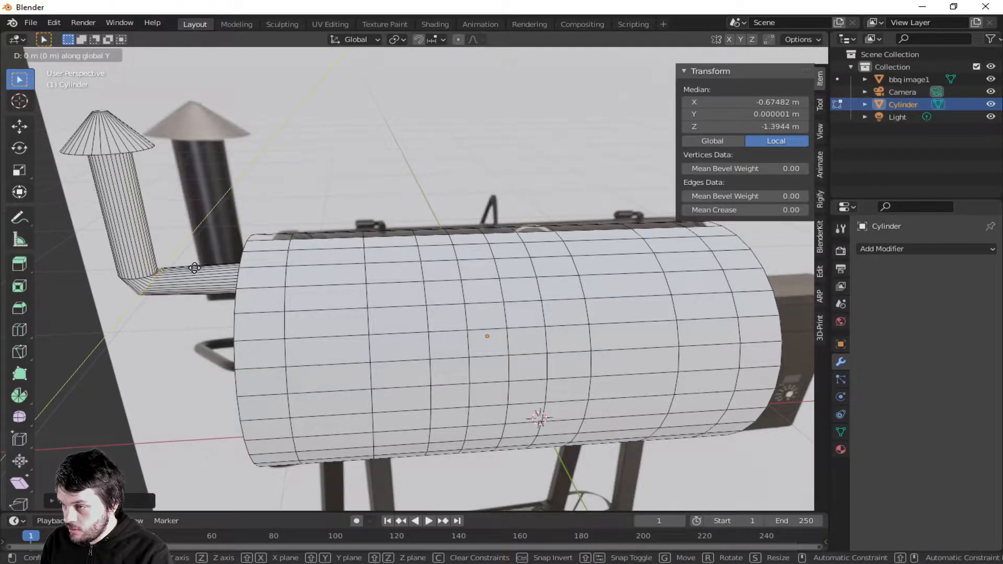
pyautogui.press('x')
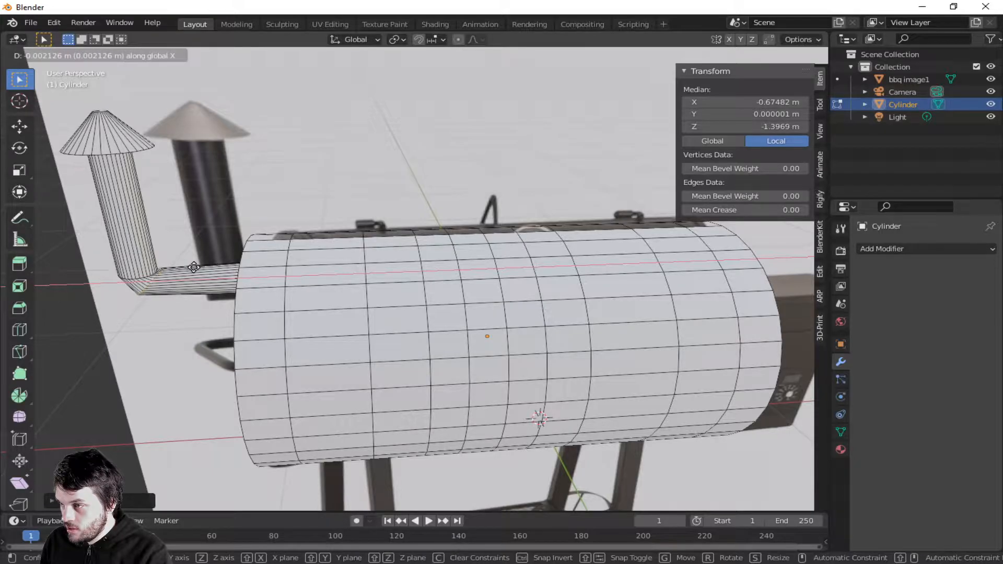
pyautogui.click(163, 268)
# - Select the edge loop where the elbow meets the vertical chimney and raise it about 0.023 m along global Z
pyautogui.keyDown('alt'); pyautogui.click(145, 272); pyautogui.keyUp('alt')
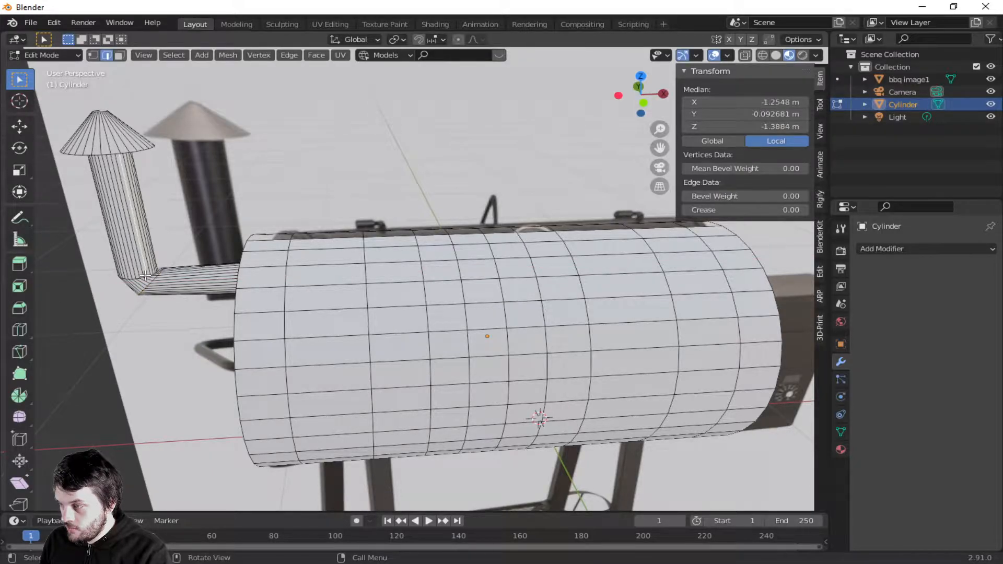
pyautogui.keyDown('alt'); pyautogui.click(148, 276); pyautogui.keyUp('alt')
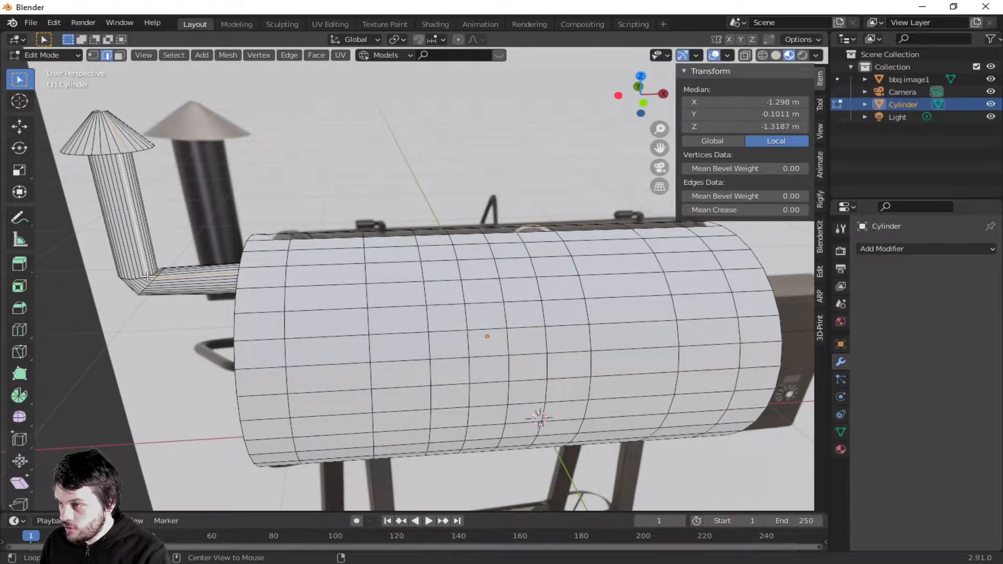
pyautogui.keyDown('alt'); pyautogui.click(144, 277); pyautogui.keyUp('alt')
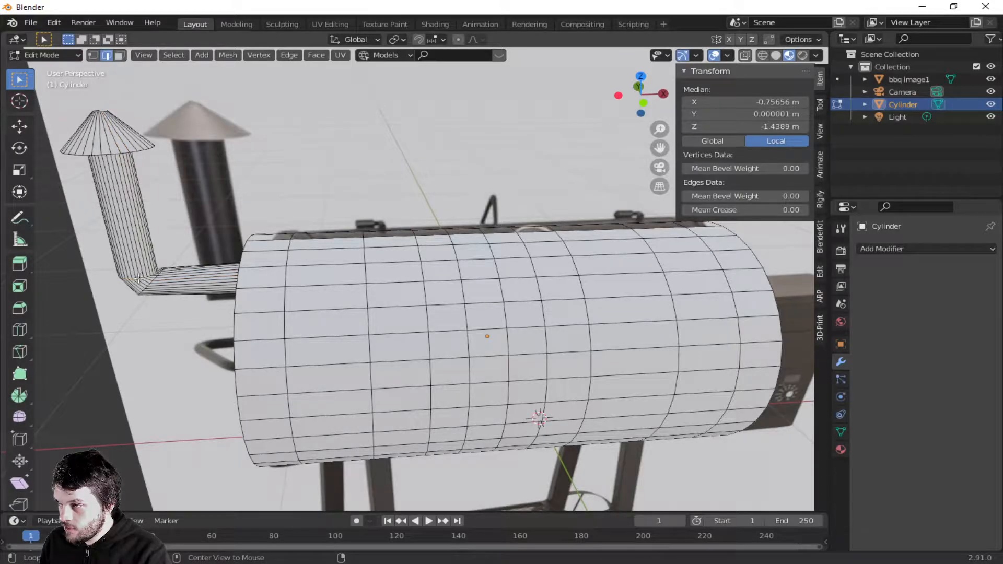
pyautogui.press('g')
pyautogui.press('z')
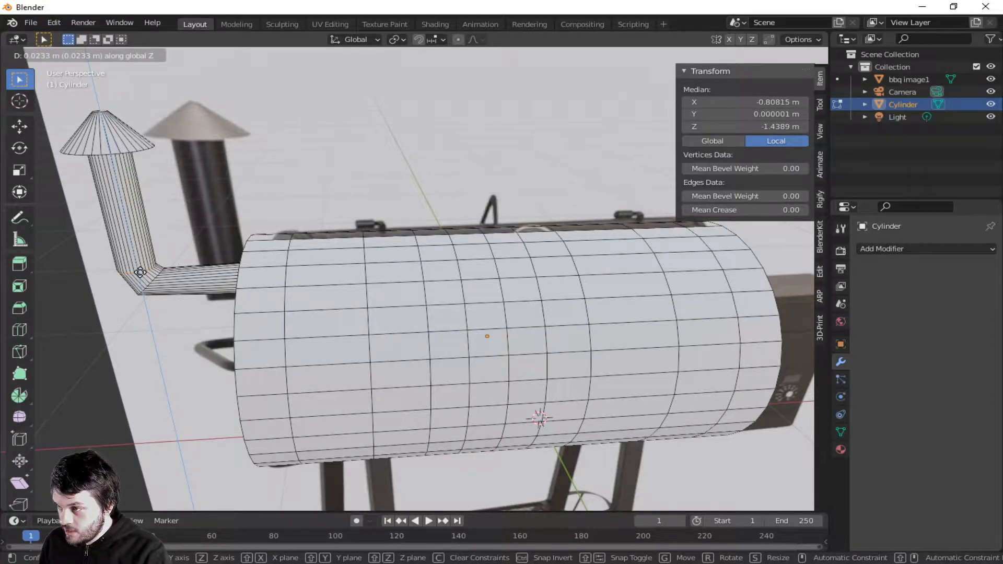
pyautogui.click(140, 273)
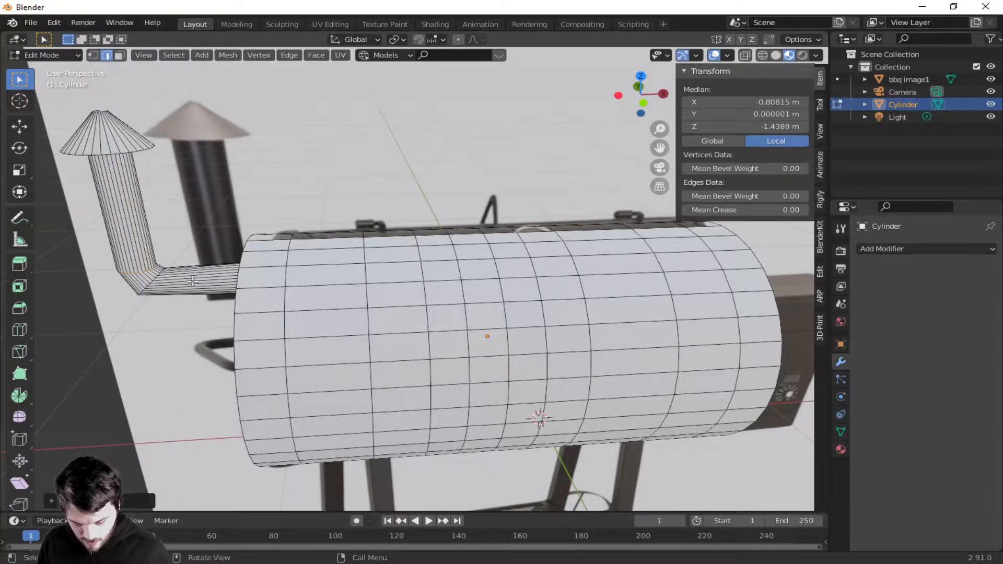
# - Bevel the edge loop between the horizontal pipe and the elbow by about 0.03 m with 2 segments
pyautogui.press('KP_1')
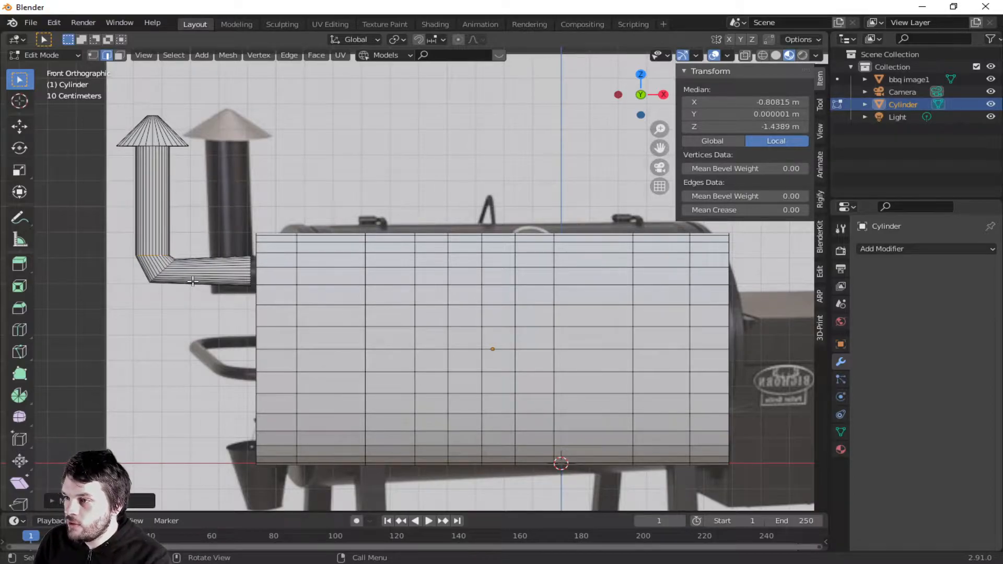
pyautogui.moveTo(215, 279); pyautogui.dragTo(270, 256, button='middle')
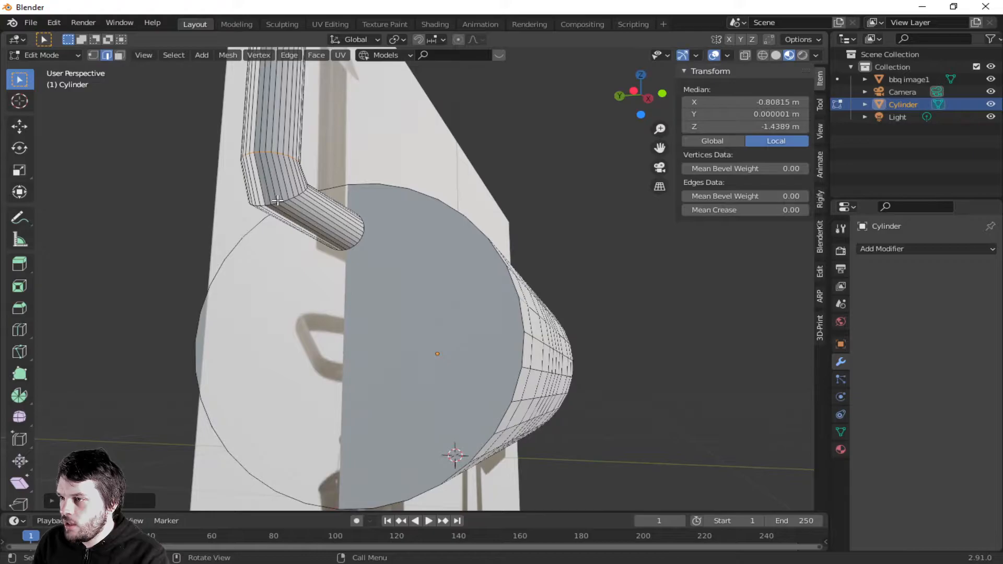
pyautogui.click(274, 204)
pyautogui.keyDown('alt'); pyautogui.click(277, 203); pyautogui.keyUp('alt')
pyautogui.keyDown('alt'); pyautogui.click(274, 204); pyautogui.keyUp('alt')
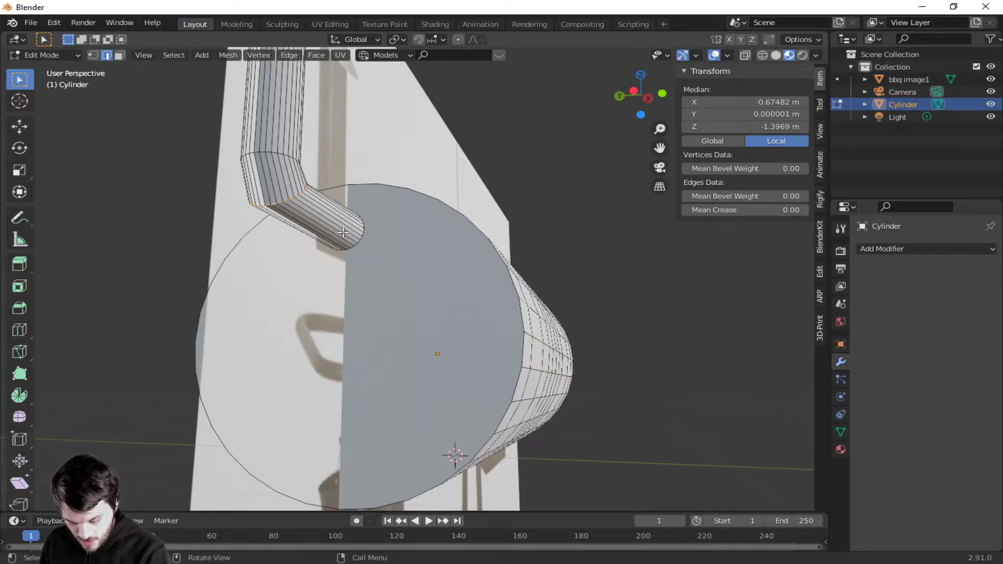
pyautogui.press('KP_1')
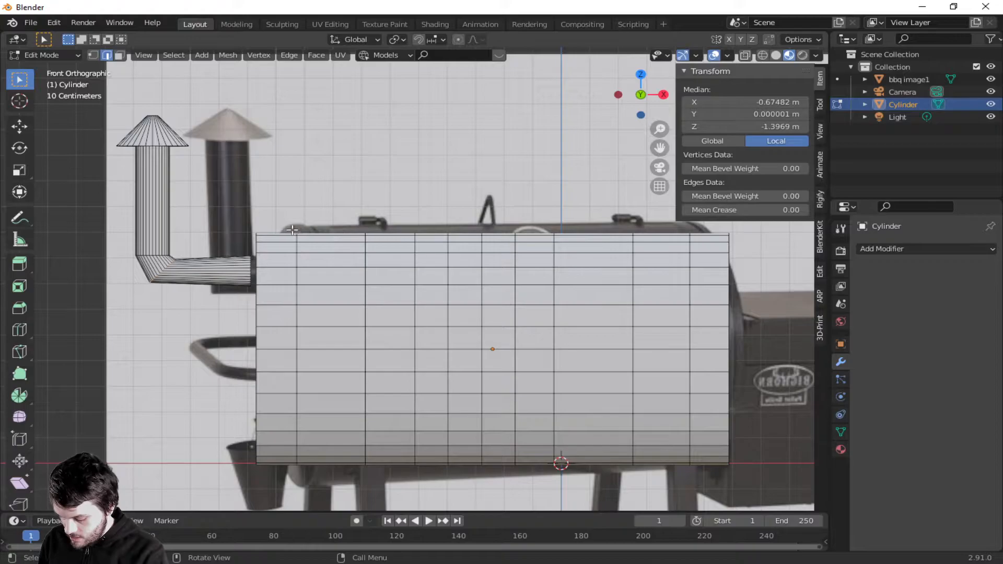
pyautogui.hotkey('ctrl', 'b')
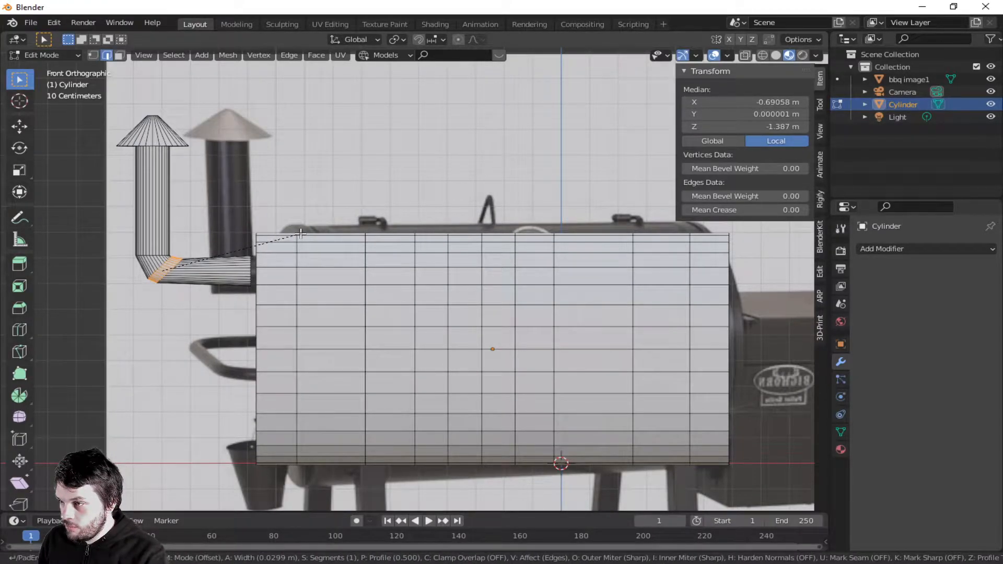
pyautogui.scroll(1, 301, 233)
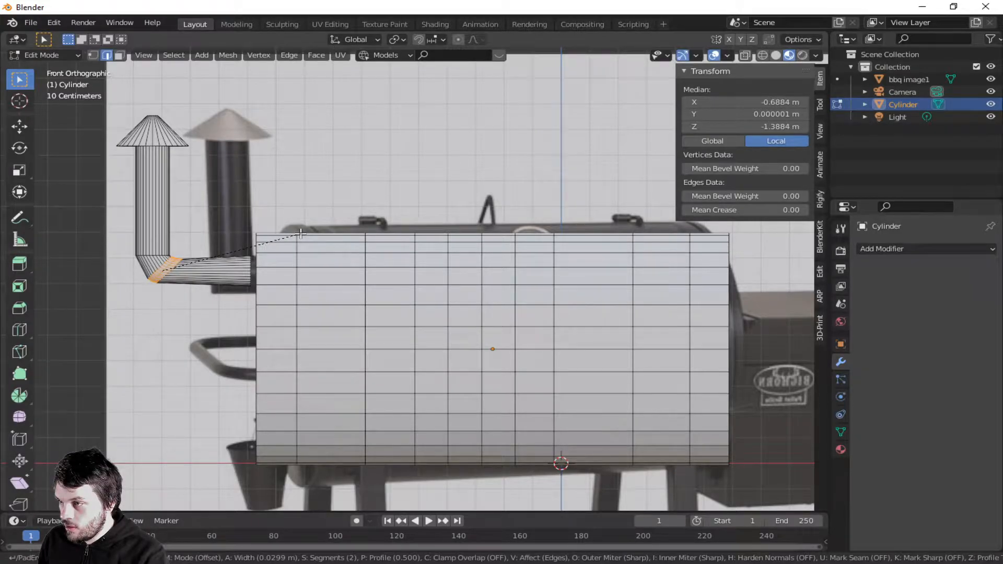
pyautogui.click(301, 234)
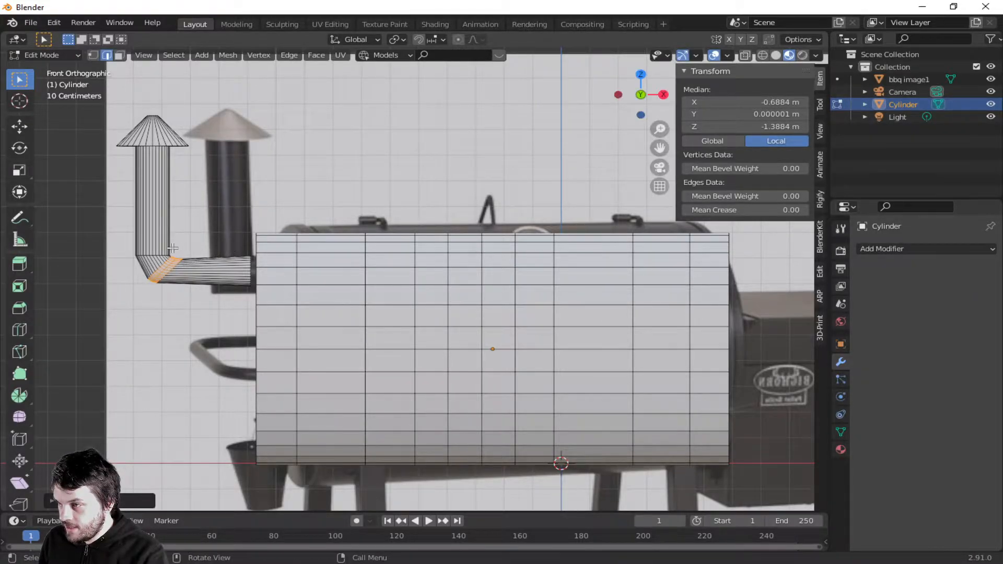
# - Bevel the edge loop between the elbow and the vertical chimney narrowly with 2 segments
pyautogui.keyDown('alt'); pyautogui.click(154, 255); pyautogui.keyUp('alt')
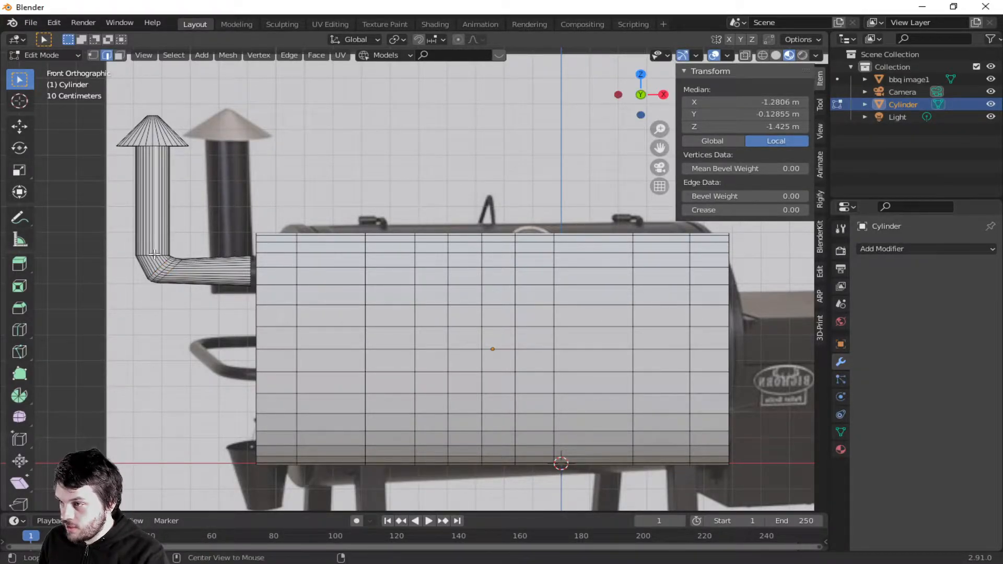
pyautogui.keyDown('alt'); pyautogui.click(130, 256); pyautogui.keyUp('alt')
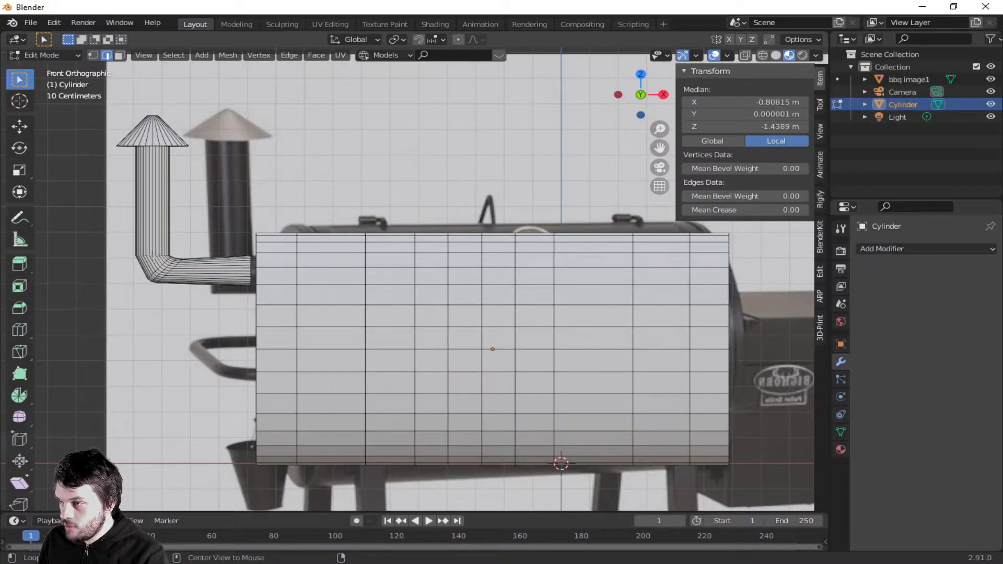
pyautogui.hotkey('ctrl', 'b')
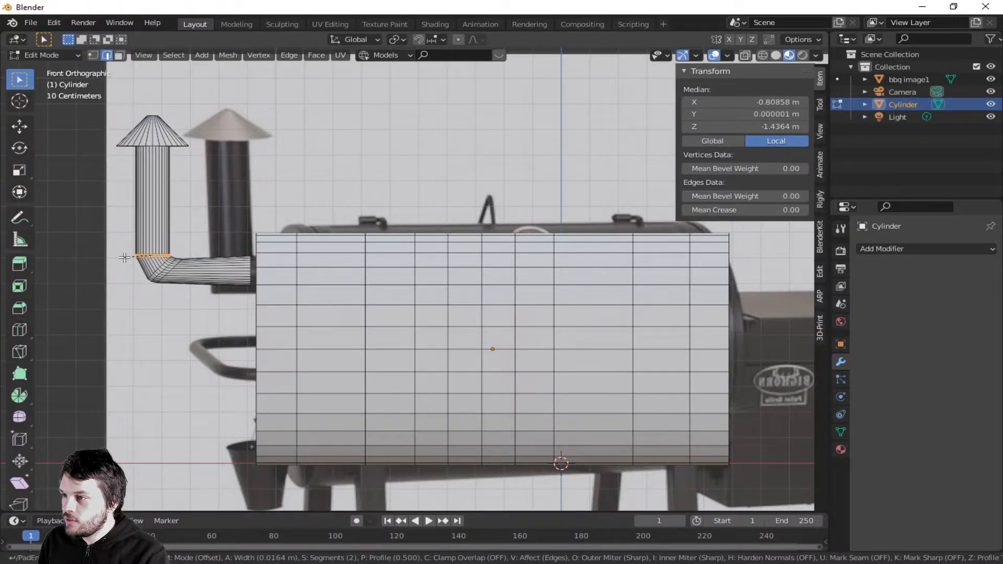
pyautogui.click(123, 258)
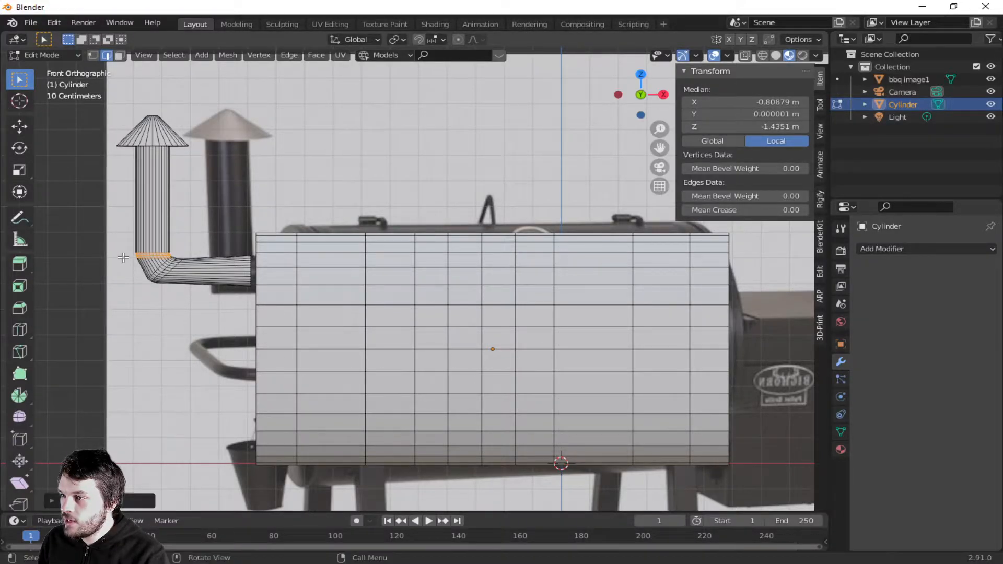
# - Select the barrel's large circular end face where the chimney pipe attaches, using face selection
pyautogui.click(235, 192)
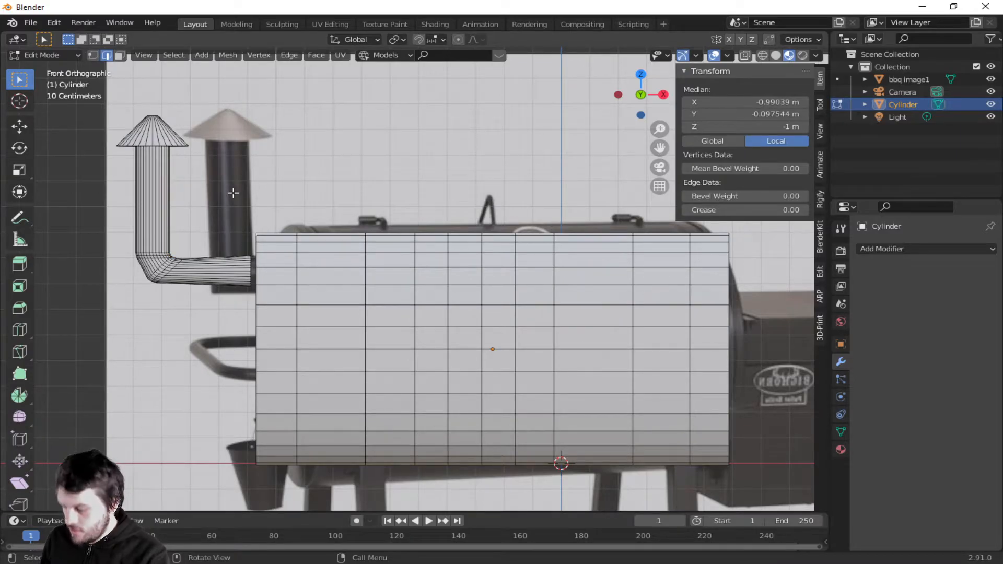
pyautogui.press('Tab')
pyautogui.press('Tab')
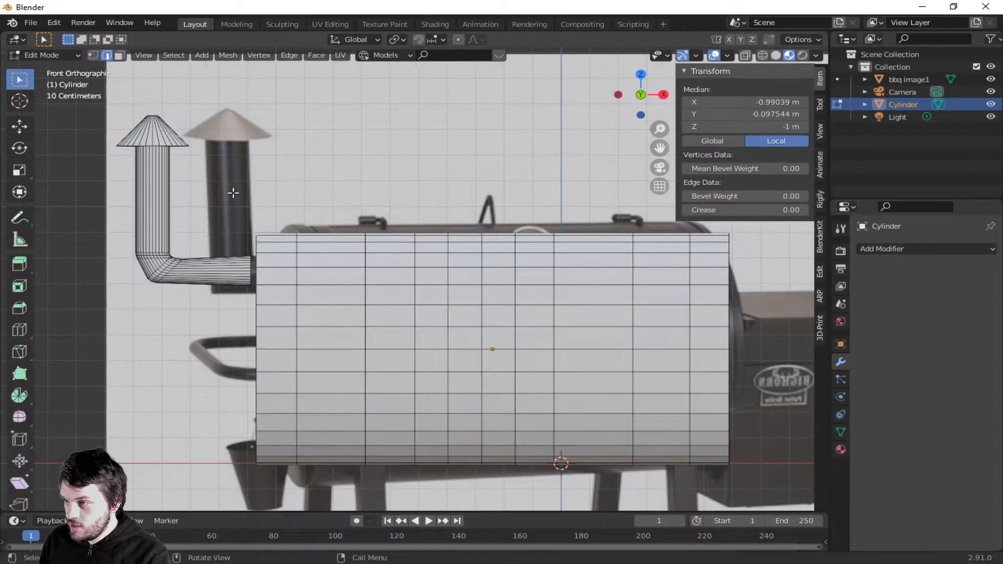
pyautogui.moveTo(253, 275); pyautogui.dragTo(321, 308, button='middle')
pyautogui.press('3')
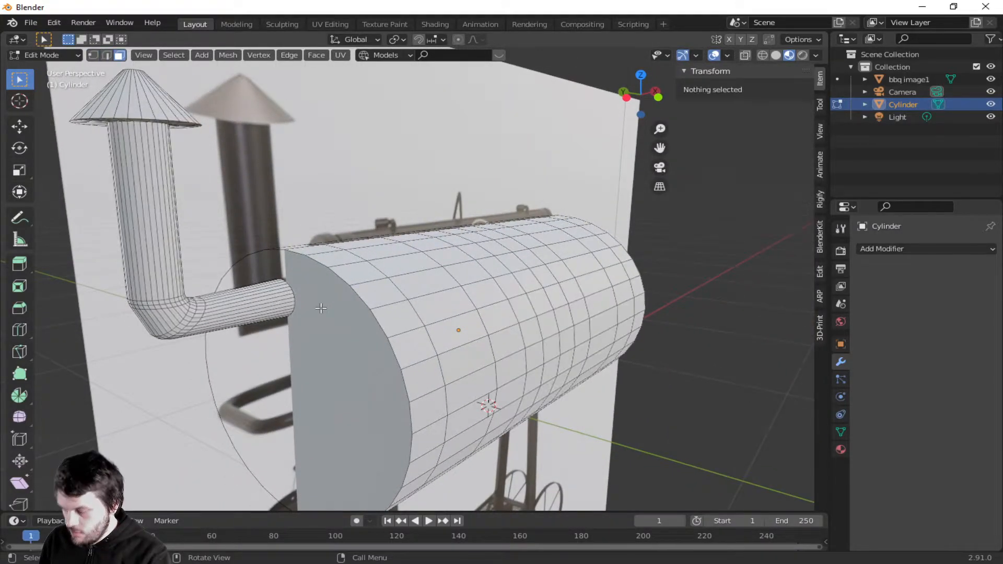
pyautogui.click(321, 309)
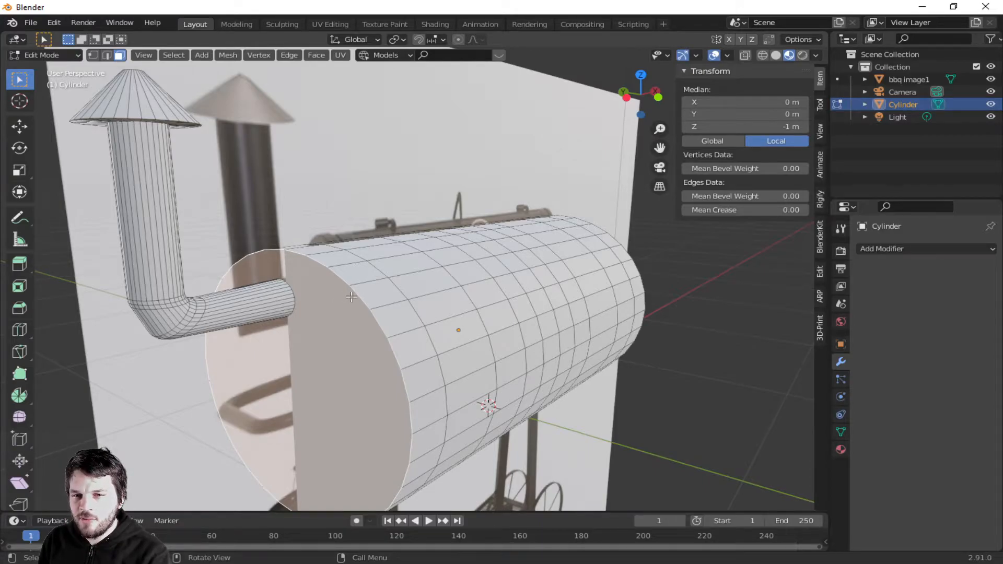
pyautogui.moveTo(348, 317); pyautogui.dragTo(211, 219, button='middle')
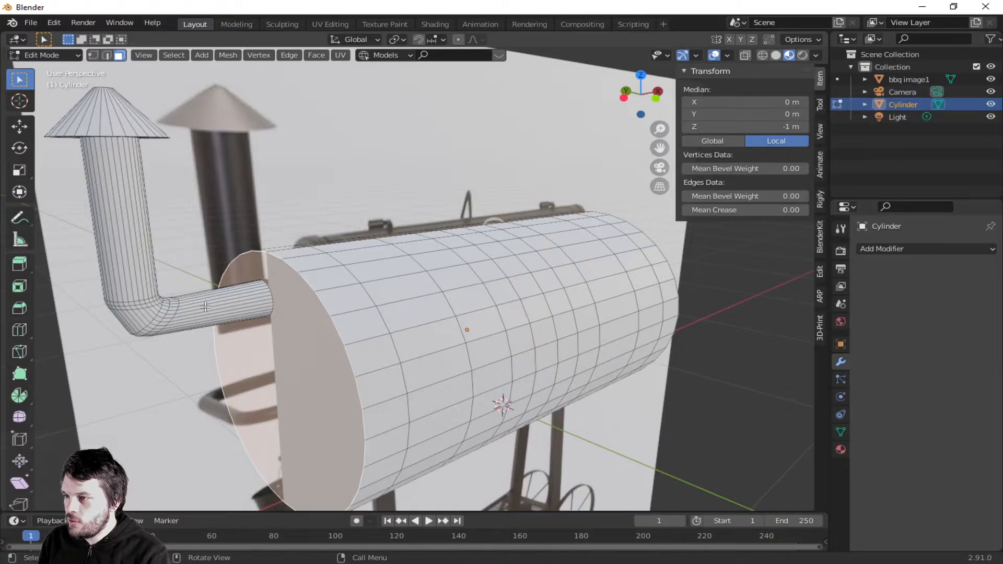
pyautogui.moveTo(360, 302); pyautogui.dragTo(389, 287, button='middle')
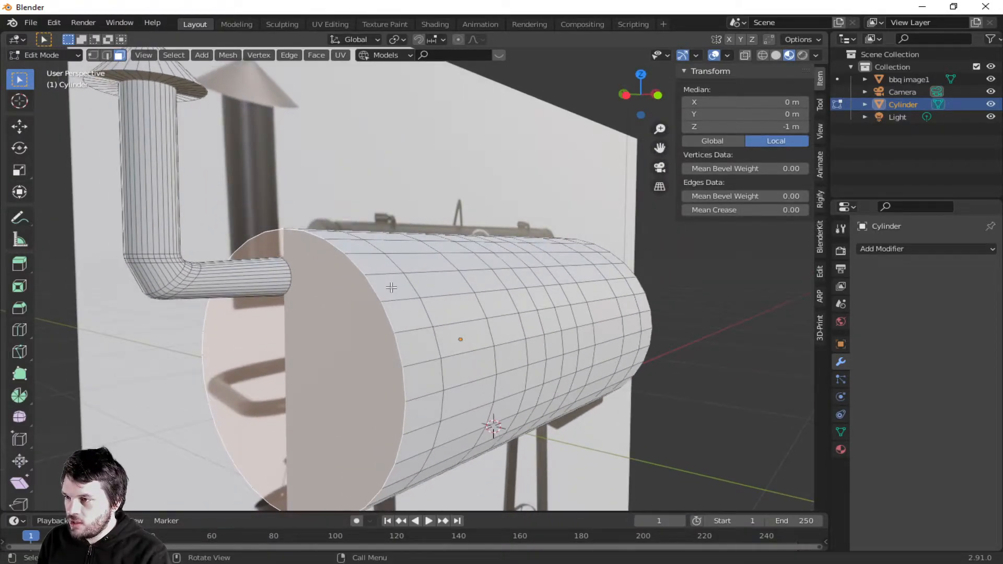
# - Try insetting the barrel's end face by about 0.25, and undo it
pyautogui.press('i')
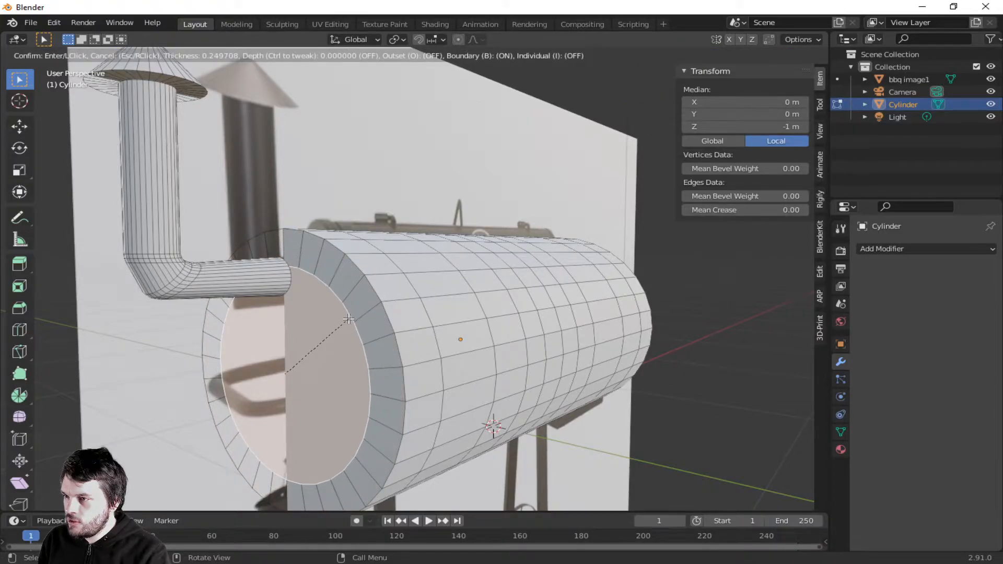
pyautogui.click(349, 319)
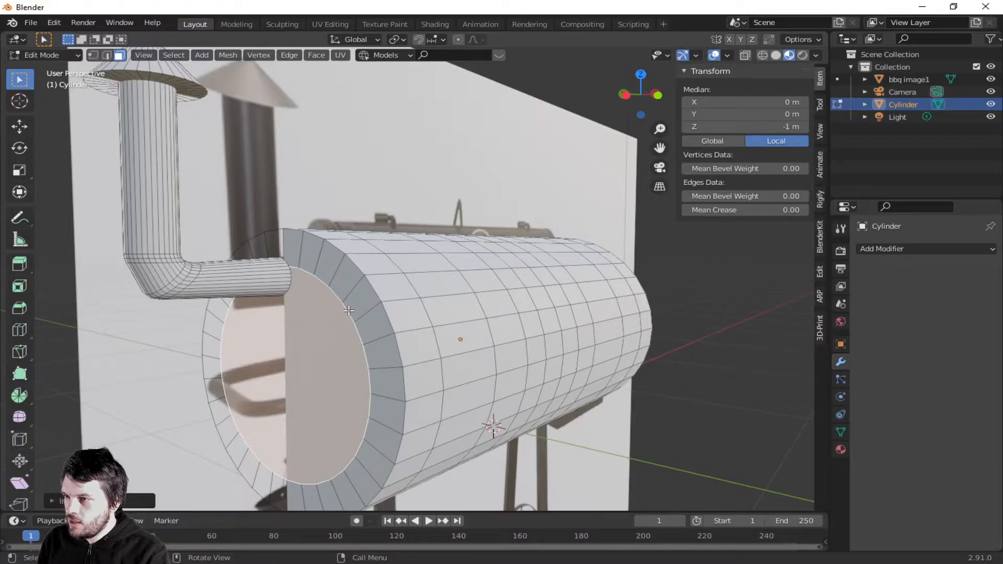
pyautogui.hotkey('ctrl', 'z')
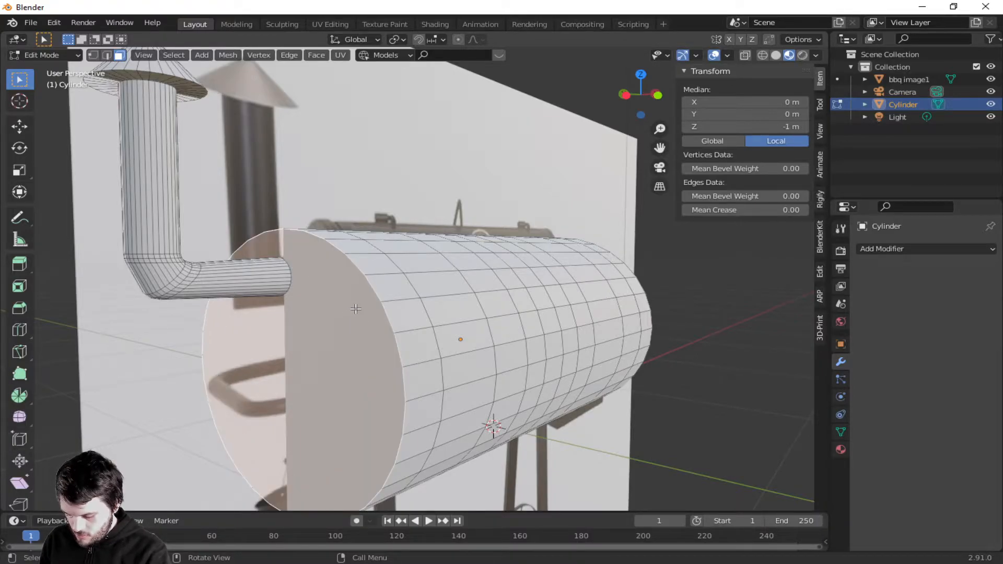
pyautogui.press('g')
pyautogui.rightClick(385, 291)
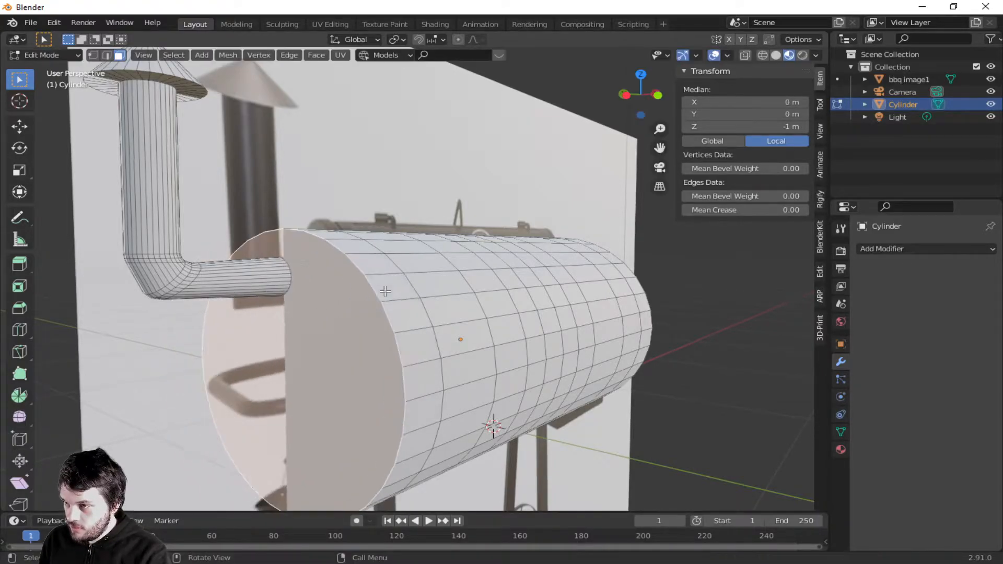
# - Inset the barrel's end face by about 0.055, and inset the resulting inner face by about 0.235
pyautogui.press('i')
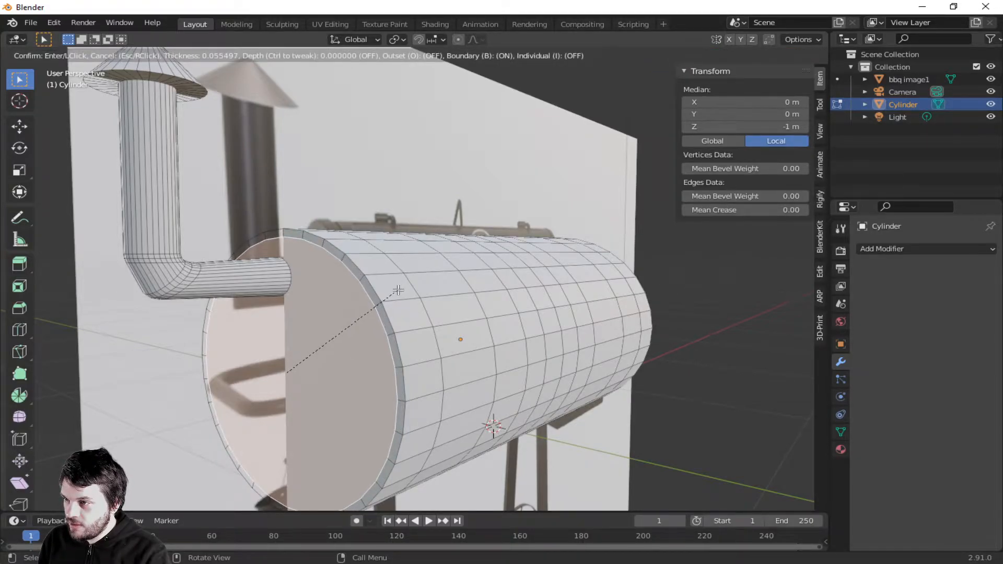
pyautogui.click(398, 290)
pyautogui.press('i')
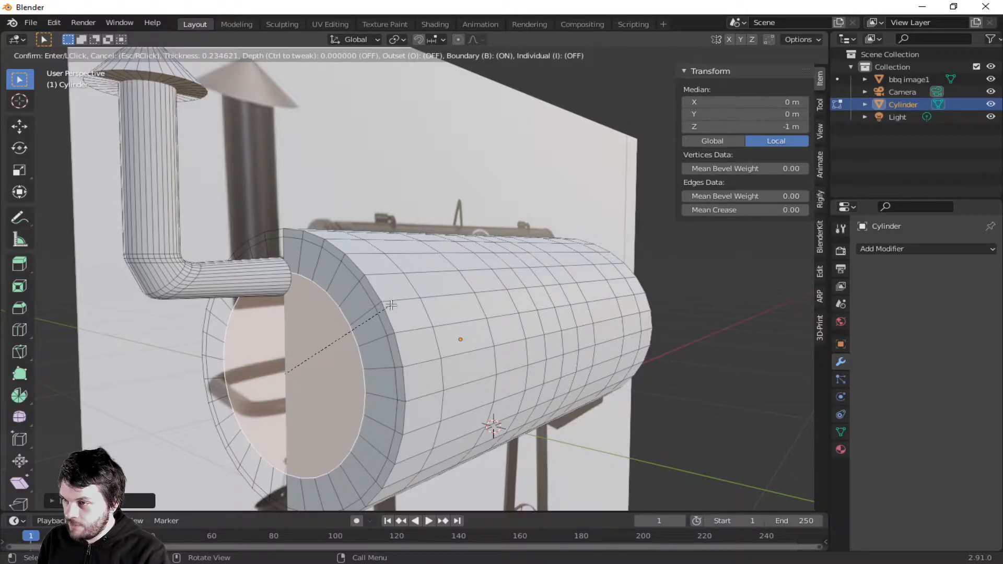
pyautogui.click(391, 306)
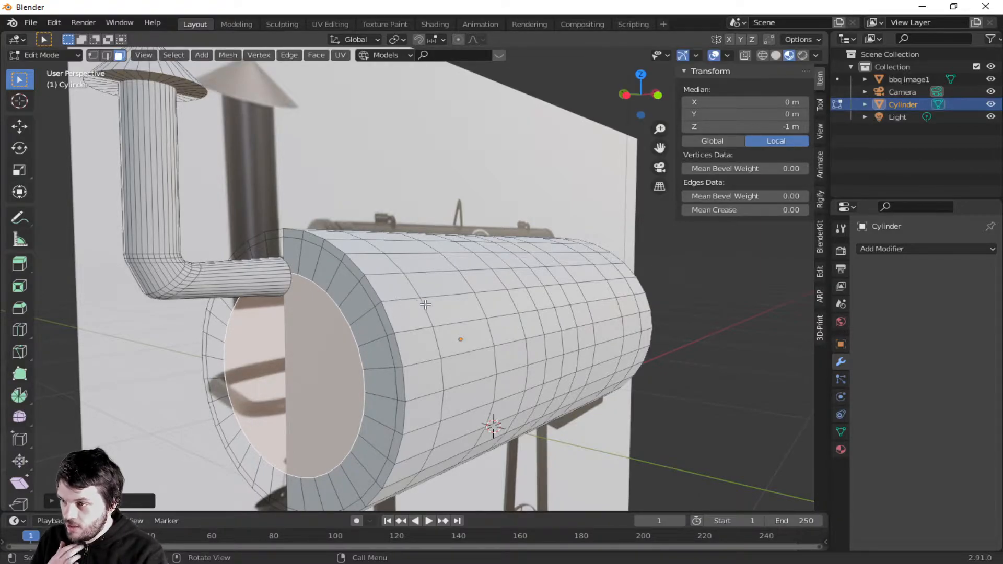
# - Select the two adjacent ring faces behind the chimney pipe's end and apply the LoopTools Circle operation to them
pyautogui.keyDown('alt'); pyautogui.moveTo(426, 305); pyautogui.dragTo(419, 311); pyautogui.keyUp('alt')
pyautogui.moveTo(419, 310); pyautogui.dragTo(447, 279, button='middle')
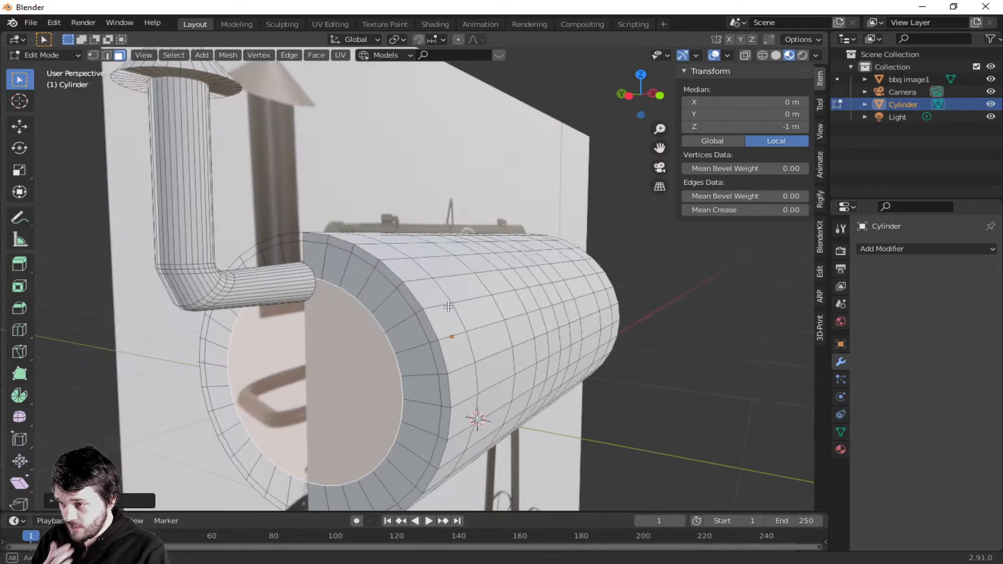
pyautogui.click(317, 264)
pyautogui.keyDown('shift'); pyautogui.click(291, 259); pyautogui.keyUp('shift')
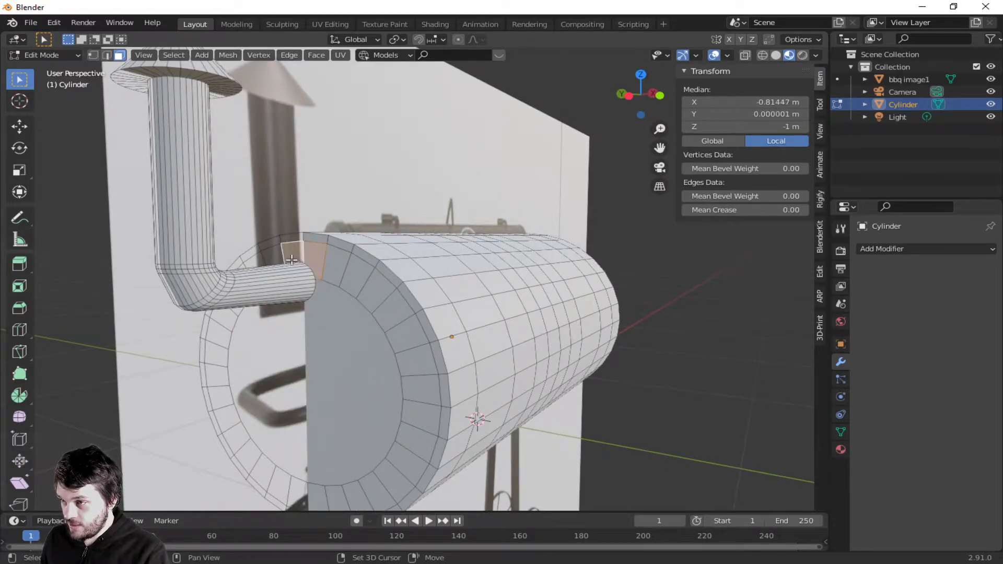
pyautogui.rightClick(292, 259)
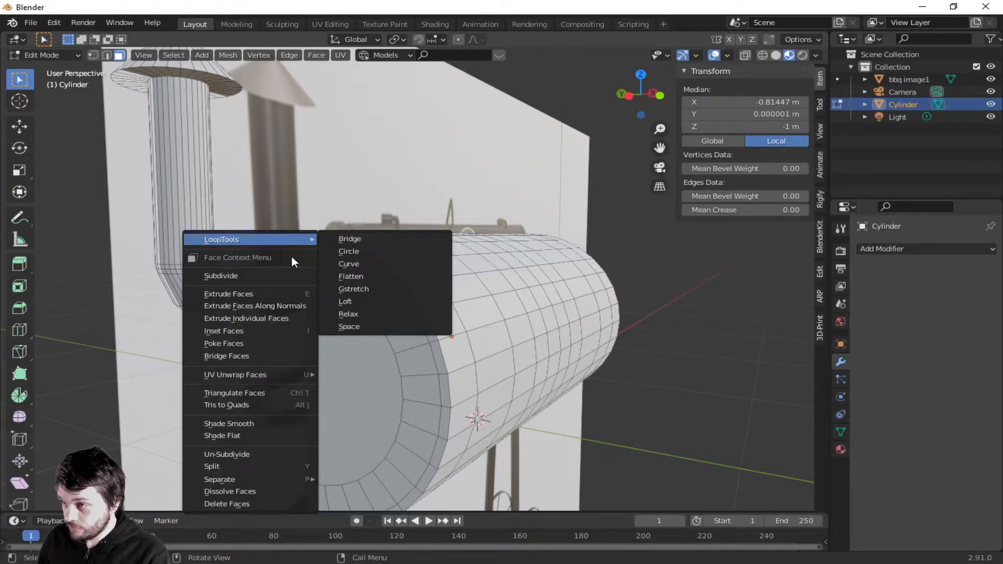
pyautogui.click(369, 255)
# - Delete the selected circular faces behind the chimney pipe's end to open a hole in the barrel's end face
pyautogui.moveTo(353, 260); pyautogui.dragTo(369, 279, button='middle')
pyautogui.press('x')
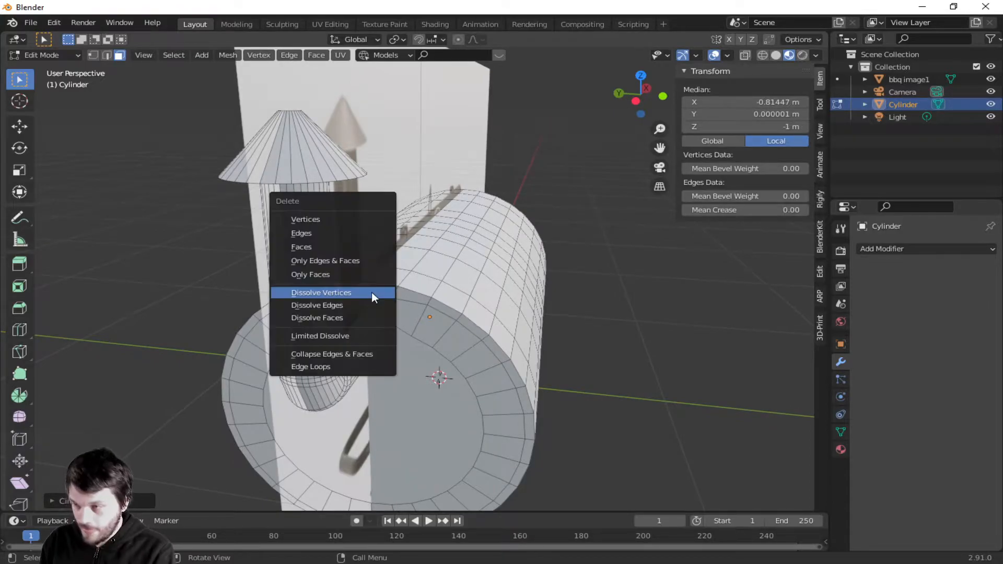
pyautogui.click(352, 245)
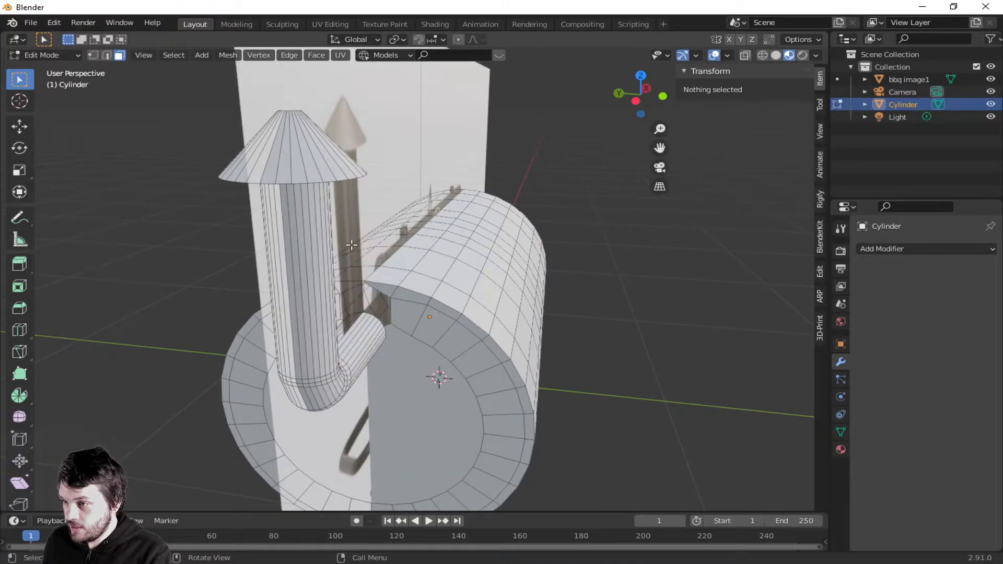
# - Select the whole linked chimney pipe and raise it along the global Z axis to line its end up with the barrel's opening
pyautogui.moveTo(443, 312); pyautogui.dragTo(213, 305, button='middle')
pyautogui.press('l')
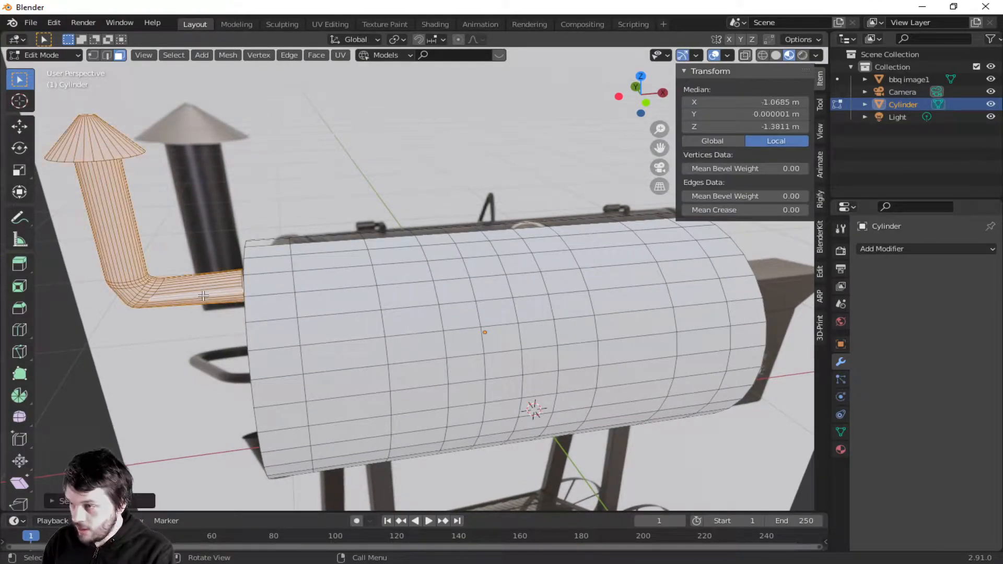
pyautogui.moveTo(177, 281); pyautogui.dragTo(250, 280, button='middle')
pyautogui.press('g')
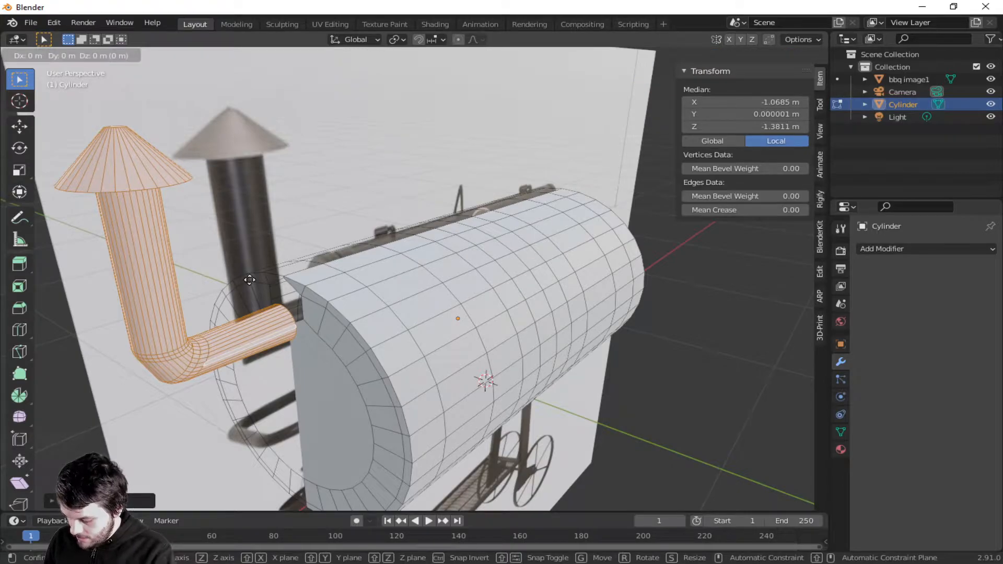
pyautogui.press('z')
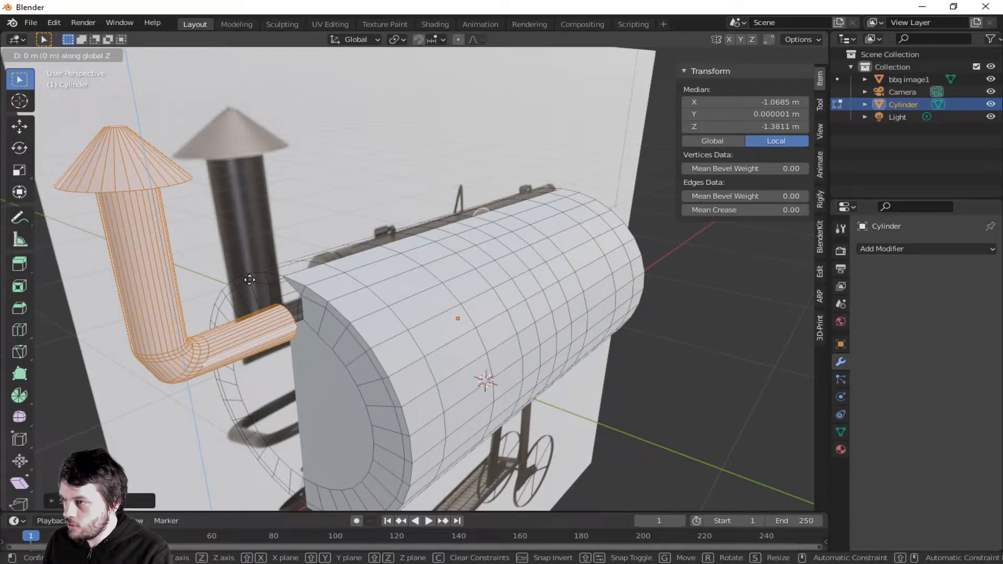
pyautogui.click(253, 255)
pyautogui.moveTo(253, 254); pyautogui.dragTo(252, 305, button='middle')
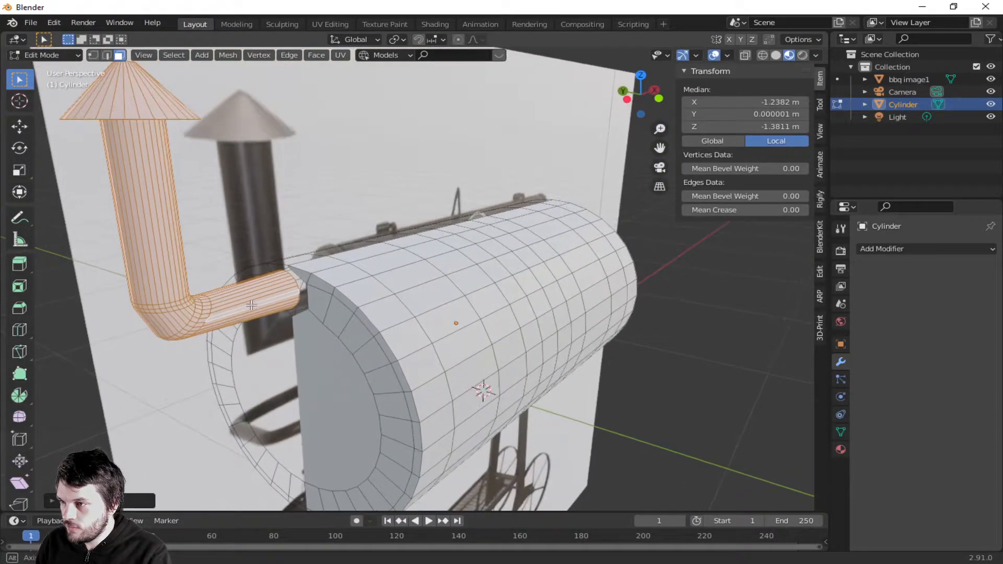
pyautogui.press('g')
pyautogui.press('z')
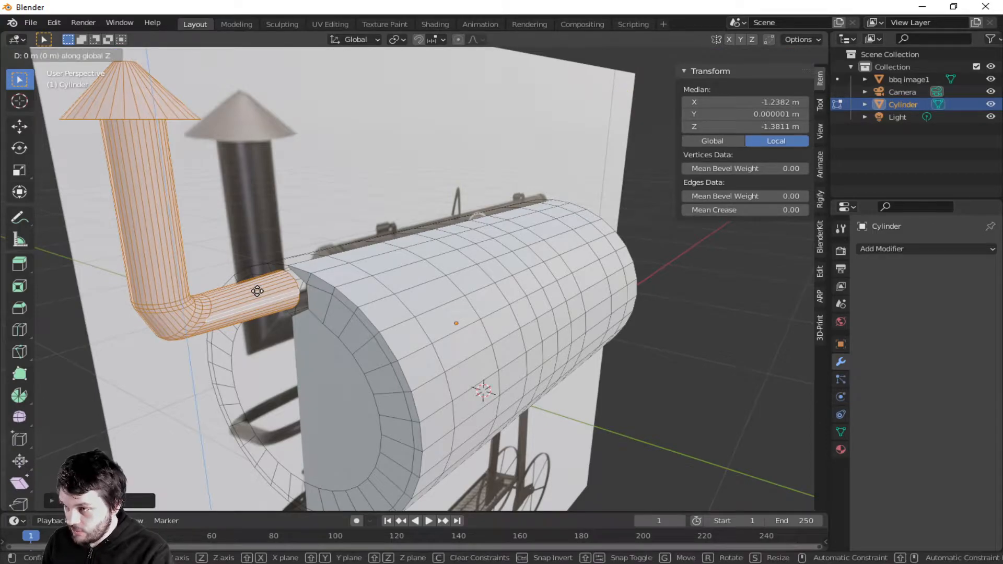
pyautogui.click(258, 295)
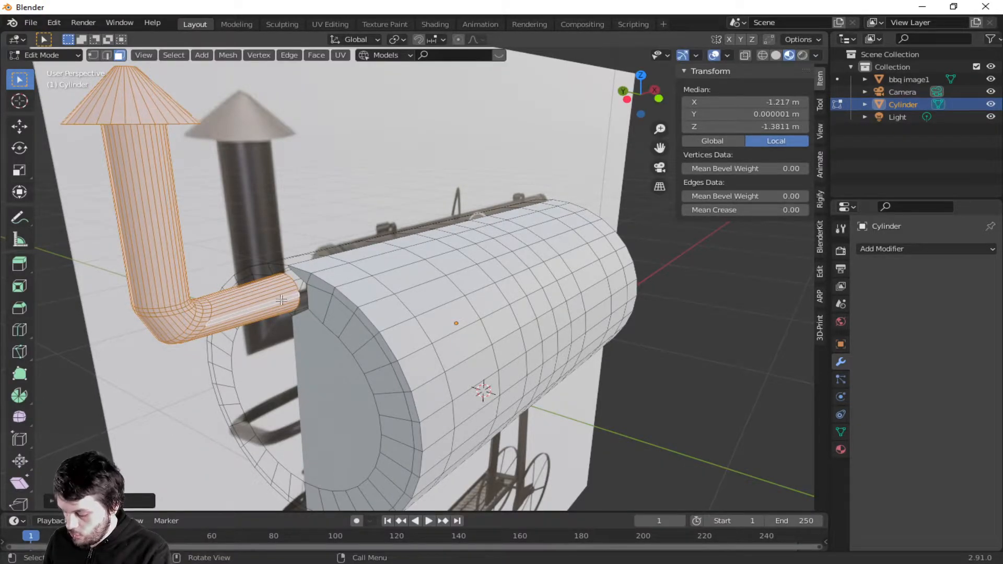
# - Try to close the gap between the chimney pipe's end edge loop and the edge loop of the barrel's opening
pyautogui.scroll(2, 322, 305)
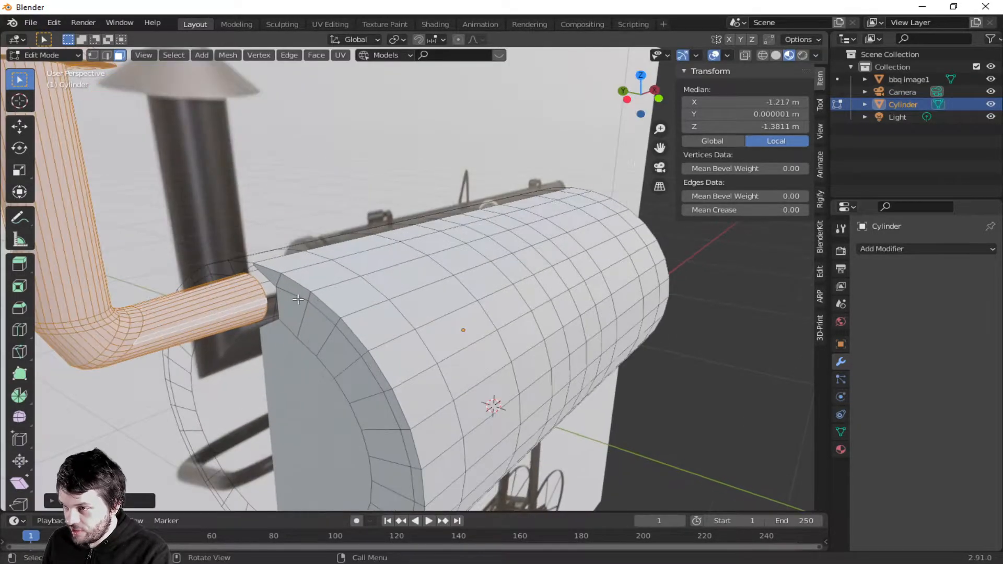
pyautogui.keyDown('alt'); pyautogui.click(266, 298); pyautogui.keyUp('alt')
pyautogui.press('2')
pyautogui.keyDown('alt'); pyautogui.click(266, 297); pyautogui.keyUp('alt')
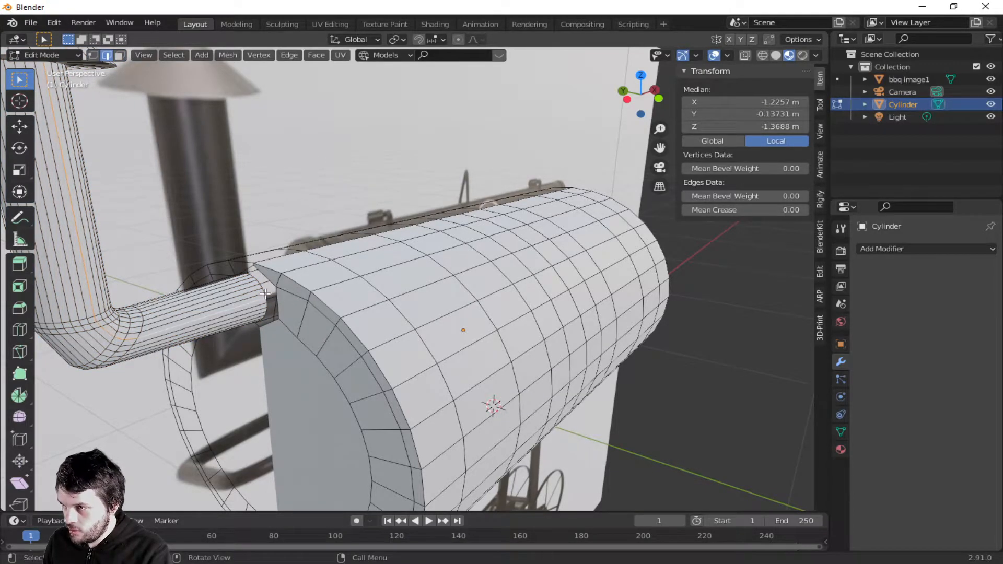
pyautogui.keyDown('alt'); pyautogui.click(267, 296); pyautogui.keyUp('alt')
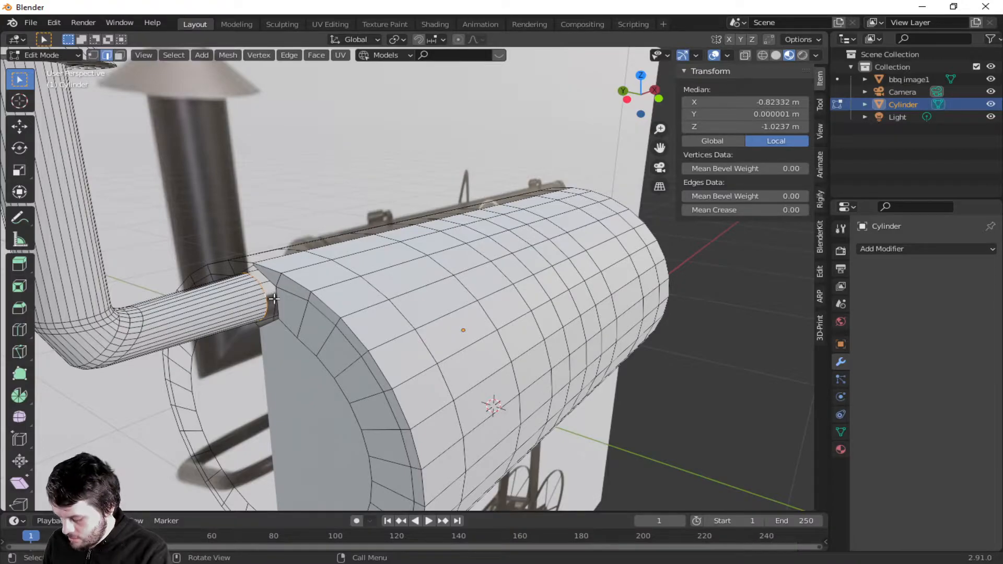
pyautogui.keyDown('alt'); pyautogui.click(277, 303); pyautogui.keyUp('alt')
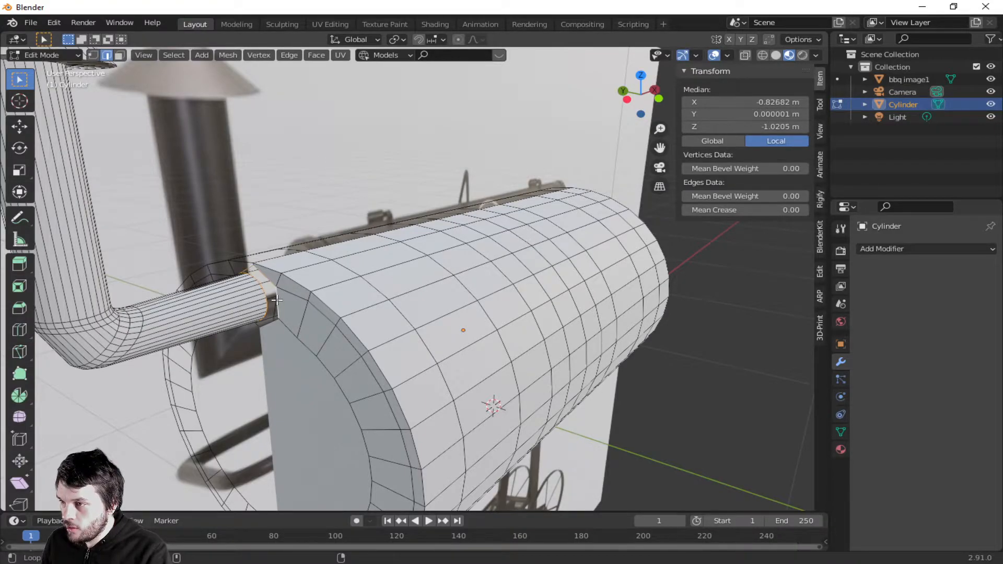
pyautogui.keyDown('alt'); pyautogui.click(270, 324); pyautogui.keyUp('alt')
pyautogui.moveTo(269, 325); pyautogui.dragTo(200, 268, button='middle')
pyautogui.moveTo(266, 275); pyautogui.dragTo(460, 286, button='middle')
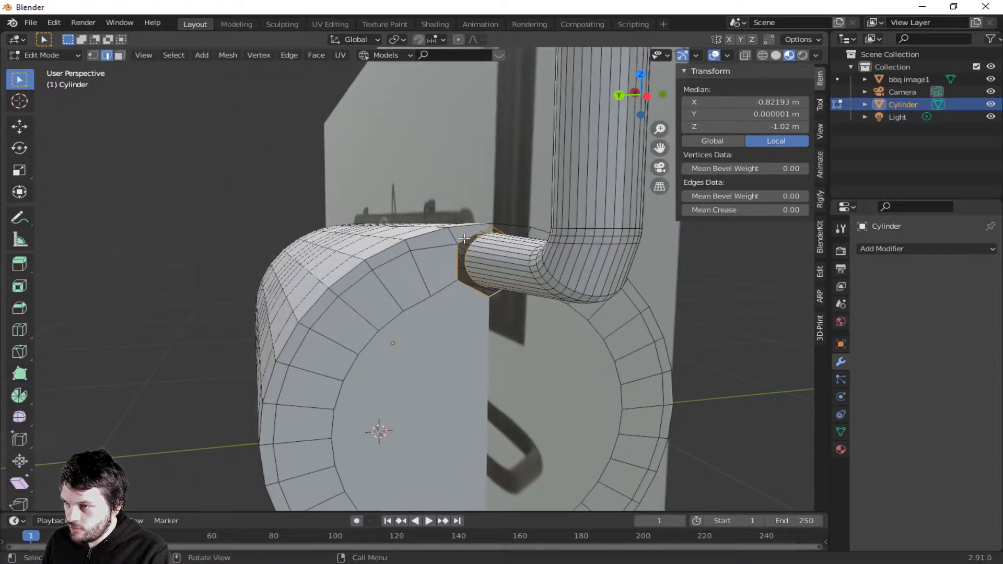
pyautogui.moveTo(641, 294); pyautogui.dragTo(584, 284, button='middle')
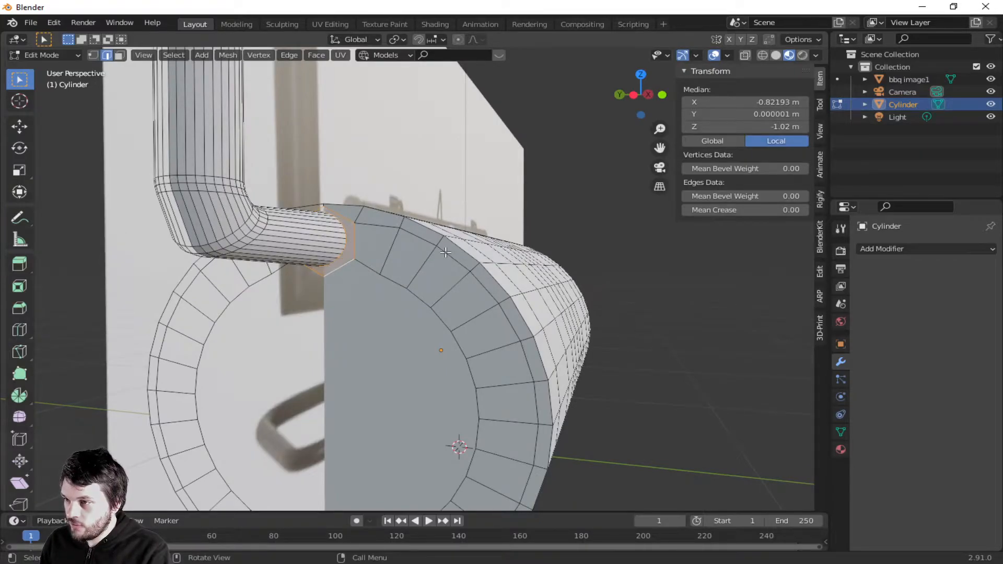
pyautogui.moveTo(426, 265); pyautogui.dragTo(434, 303, button='middle')
pyautogui.click(242, 231)
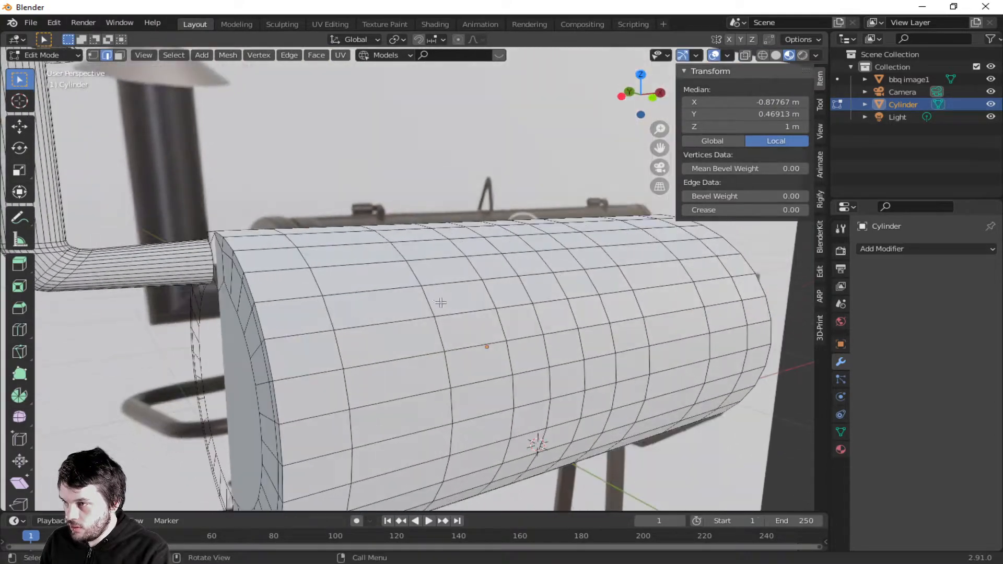
# - Hide the bbq image1 reference and inspect the joint between the chimney pipe and the barrel in Object and Edit Mode
pyautogui.press('Tab')
pyautogui.click(322, 177)
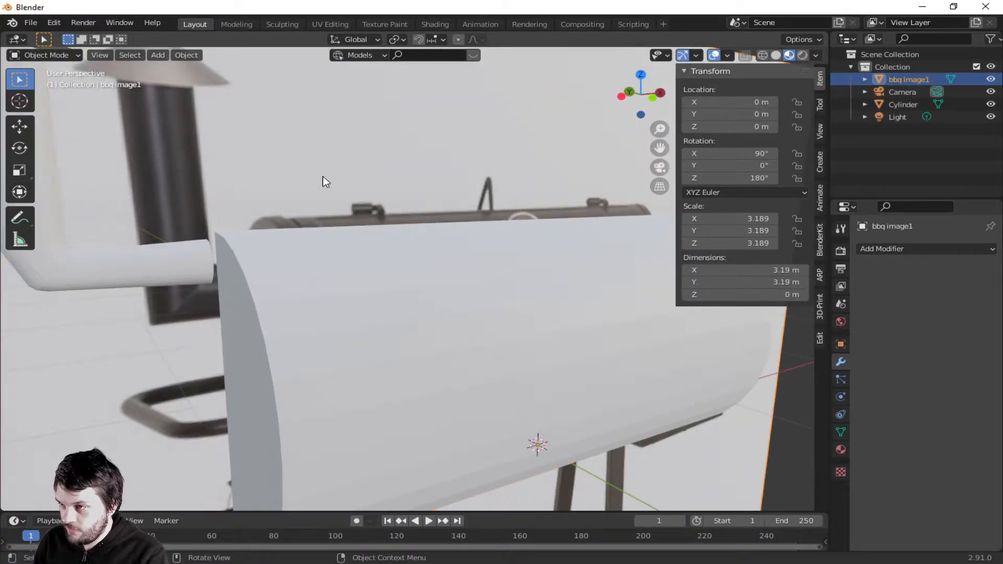
pyautogui.click(990, 80)
pyautogui.moveTo(336, 272); pyautogui.dragTo(315, 267, button='middle')
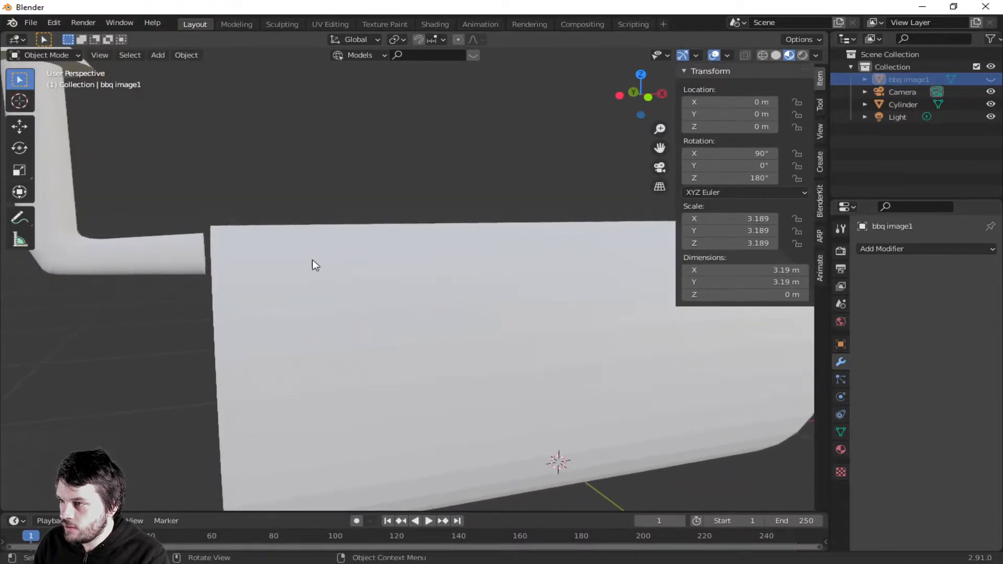
pyautogui.click(203, 253)
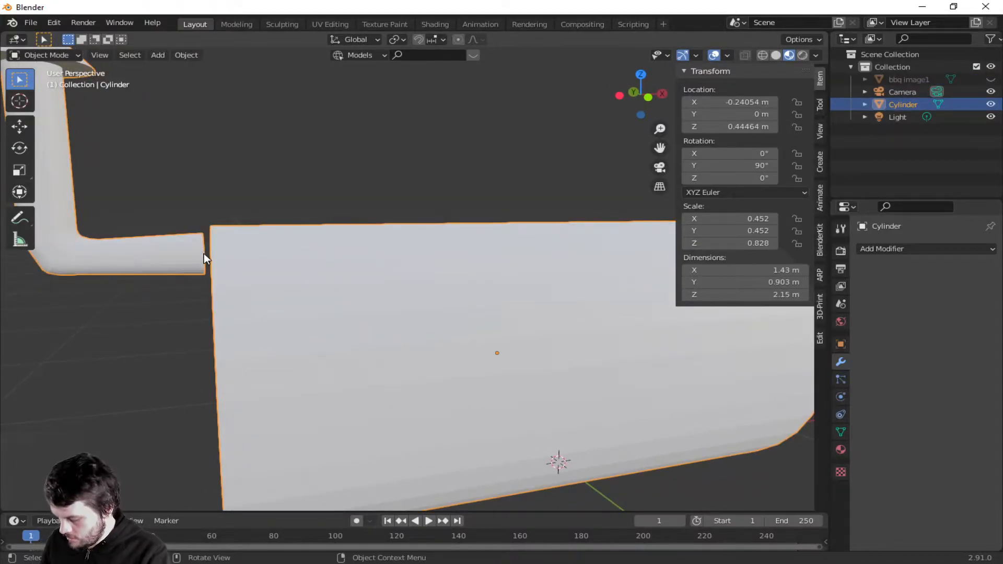
pyautogui.press('Tab')
pyautogui.moveTo(205, 253); pyautogui.dragTo(273, 255, button='middle')
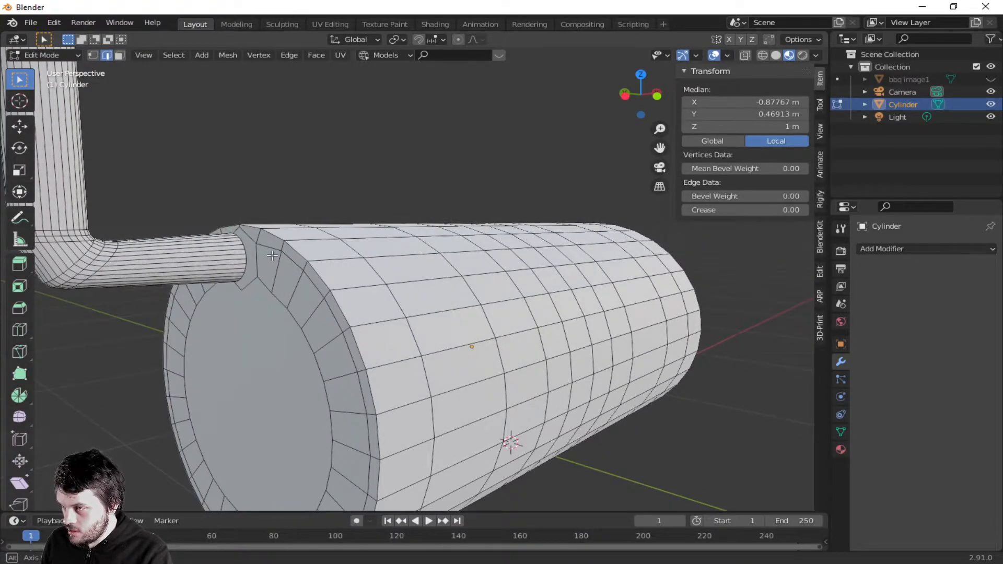
# - Undo back to the state with both edge loops selected, before the gap at the pipe joint was closed
pyautogui.press('Tab')
pyautogui.click(273, 255)
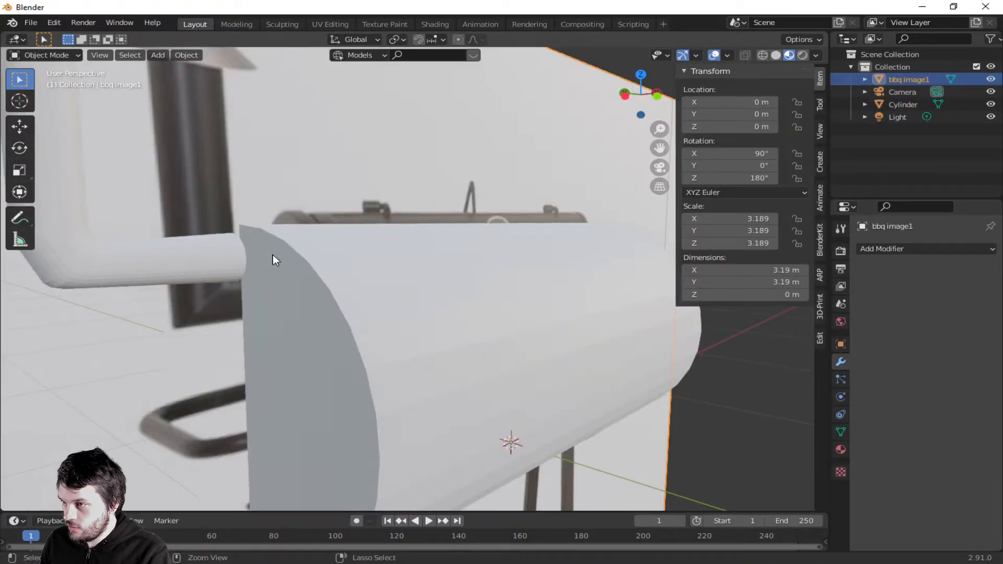
pyautogui.click(273, 255)
pyautogui.press('Tab')
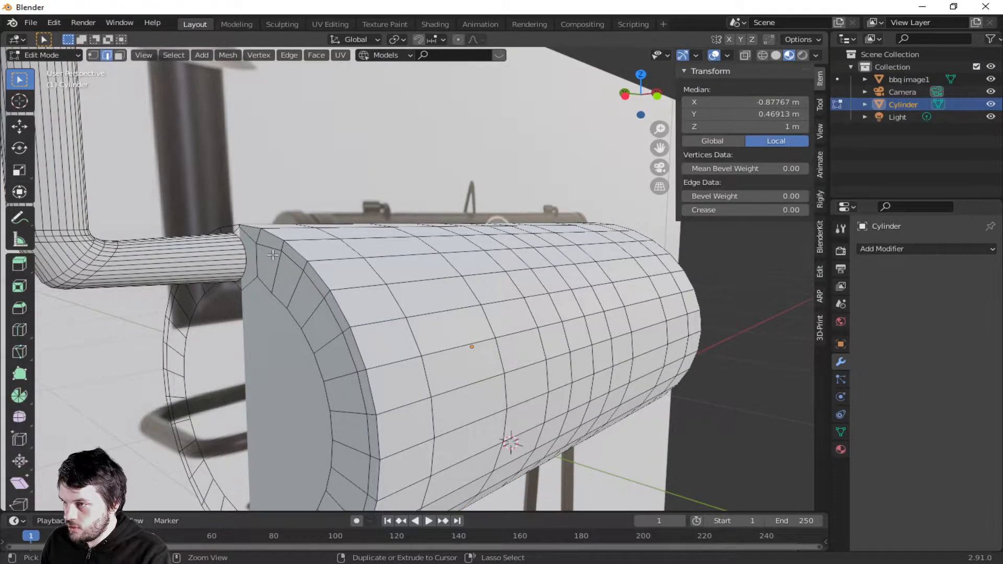
pyautogui.keyDown('alt'); pyautogui.click(273, 255); pyautogui.keyUp('alt')
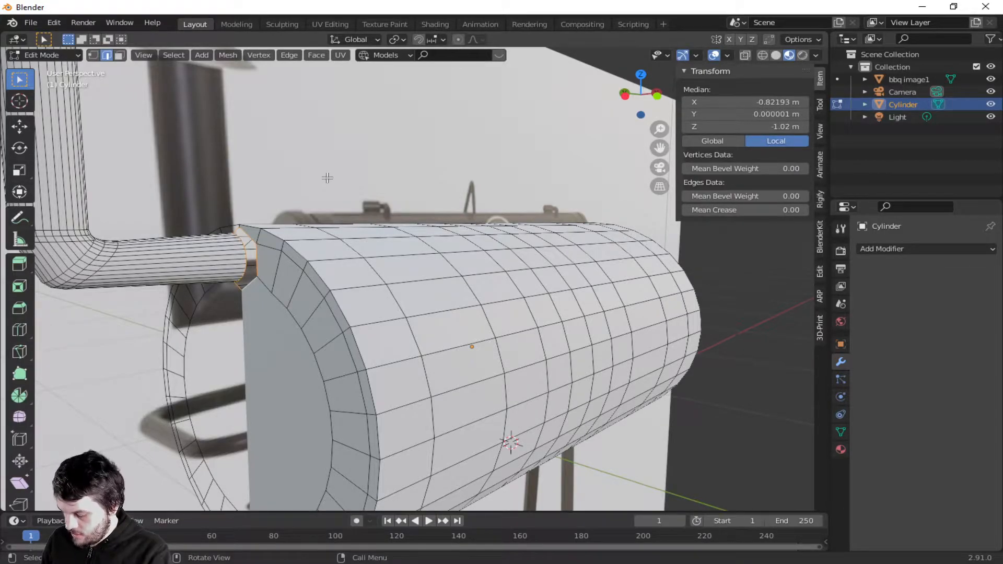
# - Hide the bbq image1 reference from Object Mode and return to editing the cylinder's mesh
pyautogui.press('Tab')
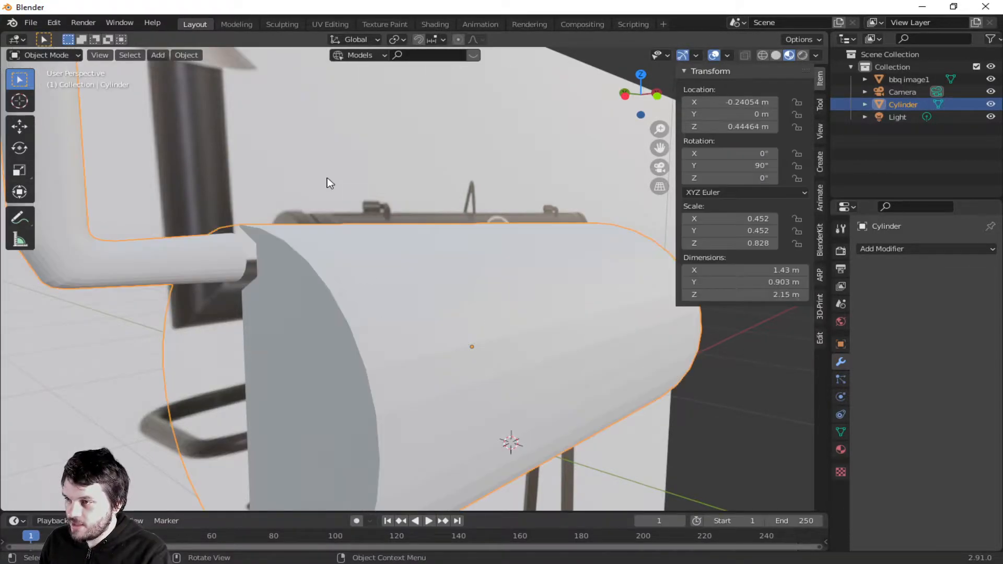
pyautogui.click(866, 79)
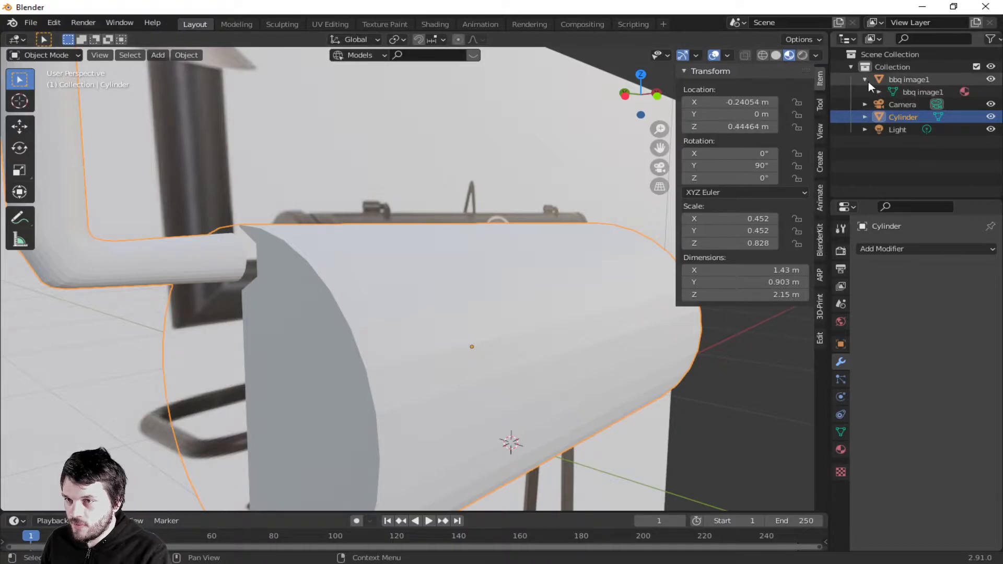
pyautogui.click(865, 80)
pyautogui.click(991, 79)
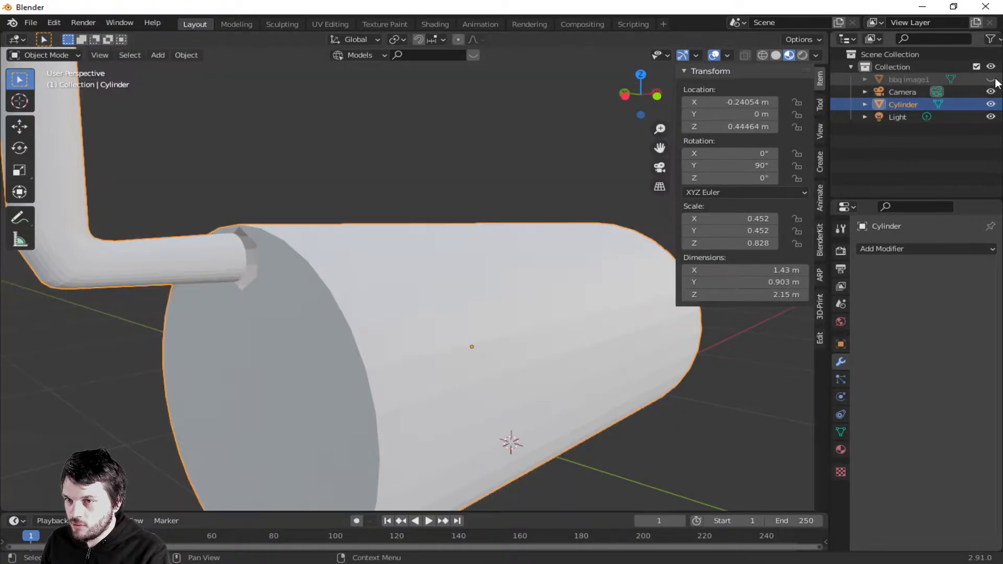
pyautogui.press('Tab')
# - Select the cap face on the chimney pipe's end facing the barrel and delete it
pyautogui.moveTo(325, 297); pyautogui.dragTo(527, 367, button='middle')
pyautogui.moveTo(667, 320); pyautogui.dragTo(663, 324, button='middle')
pyautogui.click(641, 272)
pyautogui.click(623, 308)
pyautogui.click(625, 314)
pyautogui.press('3')
pyautogui.click(624, 314)
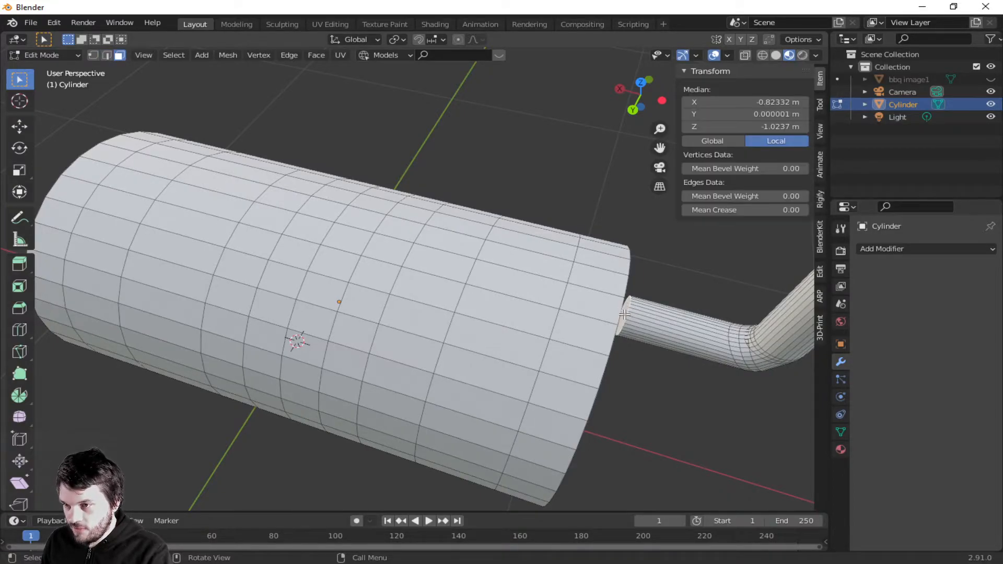
pyautogui.press('x')
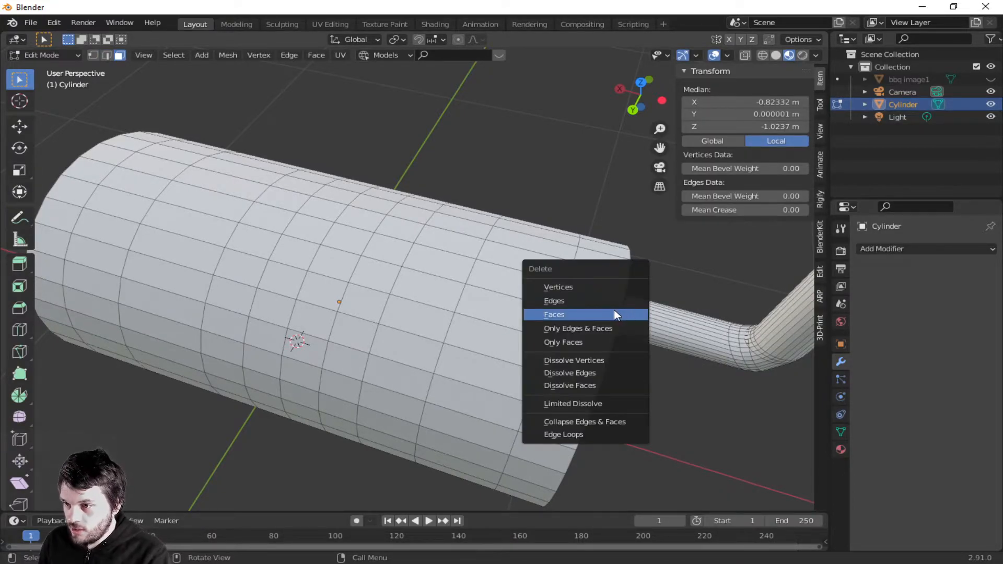
pyautogui.click(610, 313)
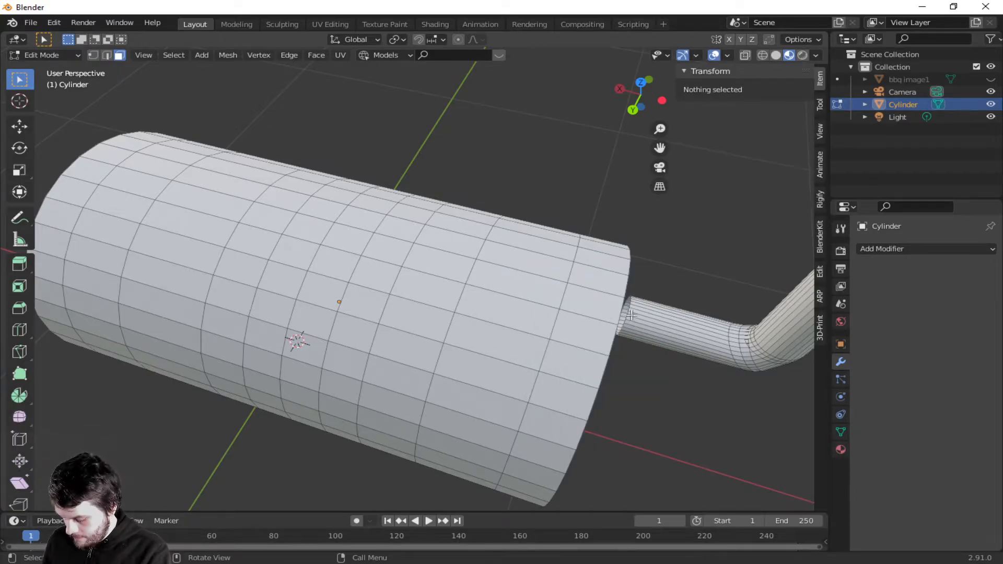
# - Select the pipe's open end edge loop and the barrel opening's edge loop, and close the gap between them
pyautogui.keyDown('alt'); pyautogui.click(624, 316); pyautogui.keyUp('alt')
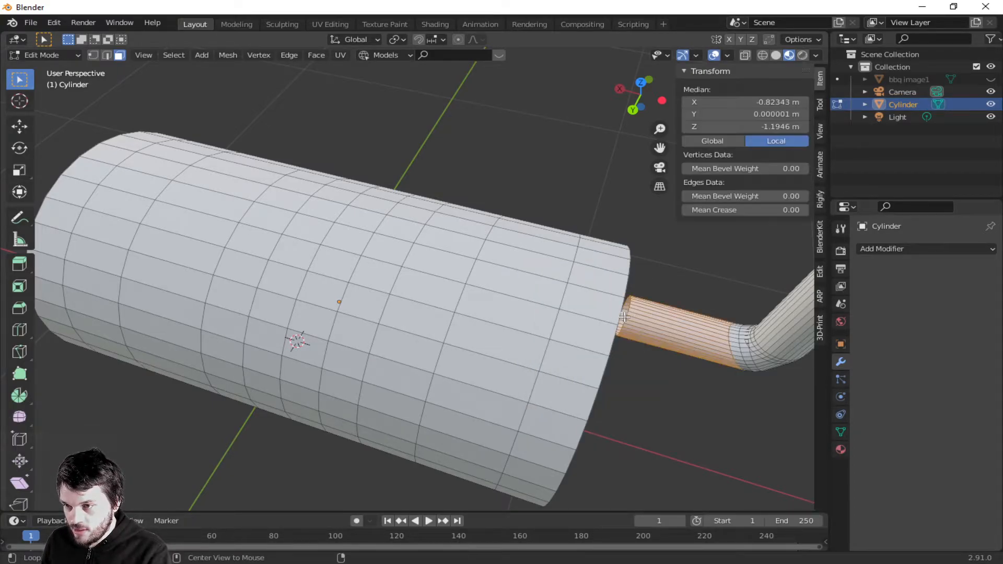
pyautogui.press('2')
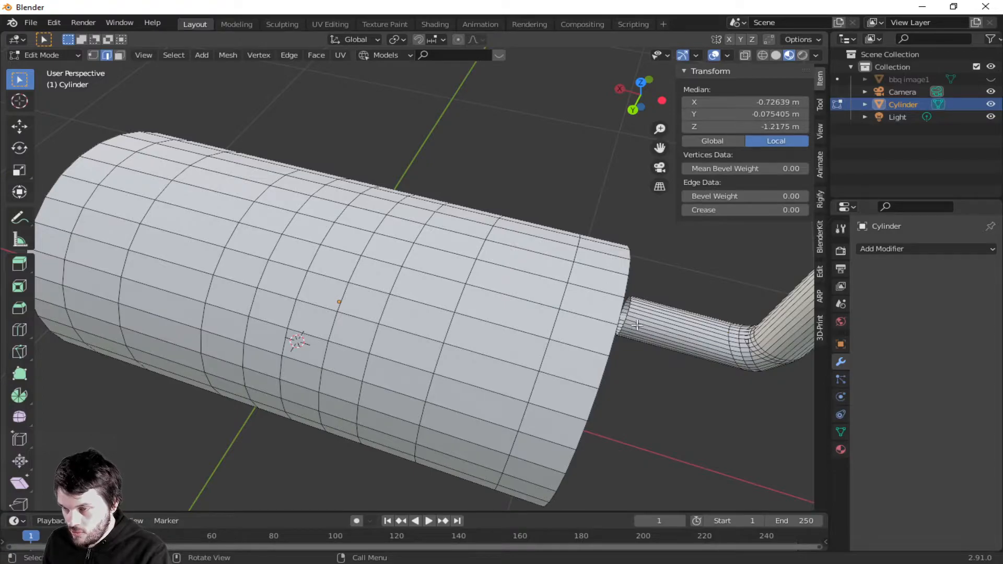
pyautogui.keyDown('alt'); pyautogui.click(626, 320); pyautogui.keyUp('alt')
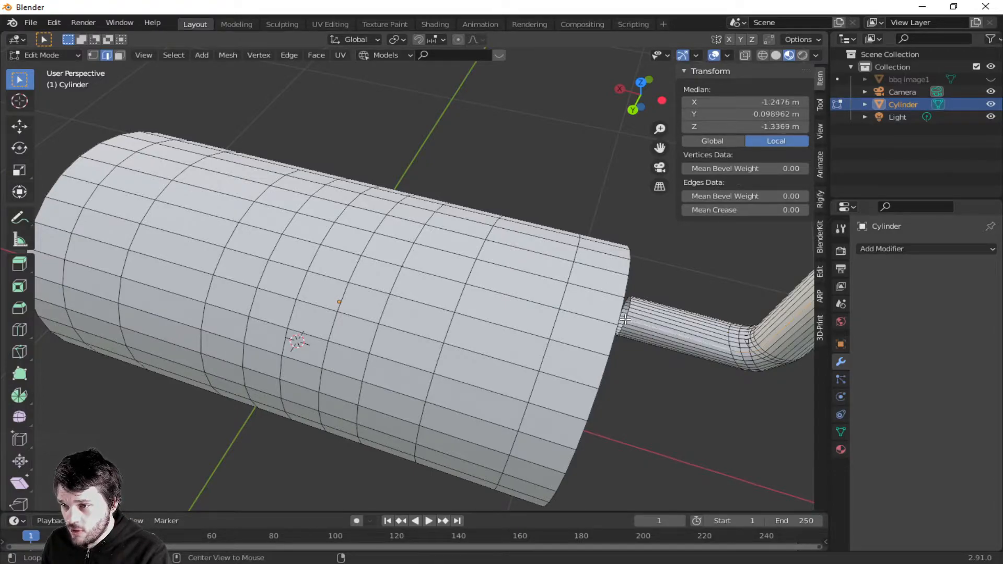
pyautogui.keyDown('alt'); pyautogui.click(626, 315); pyautogui.keyUp('alt')
pyautogui.moveTo(653, 321); pyautogui.dragTo(577, 287, button='middle')
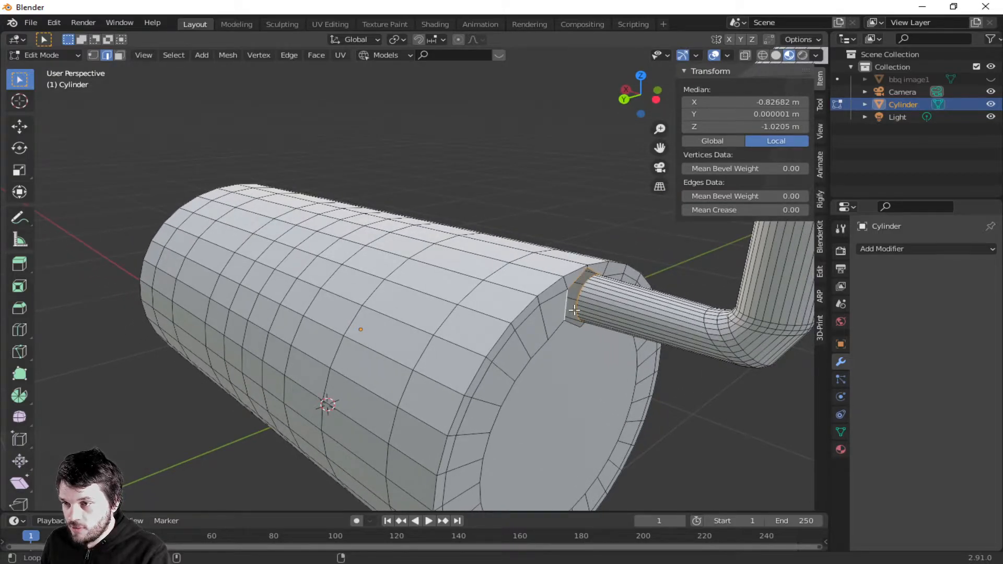
pyautogui.moveTo(576, 325); pyautogui.dragTo(505, 313, button='middle')
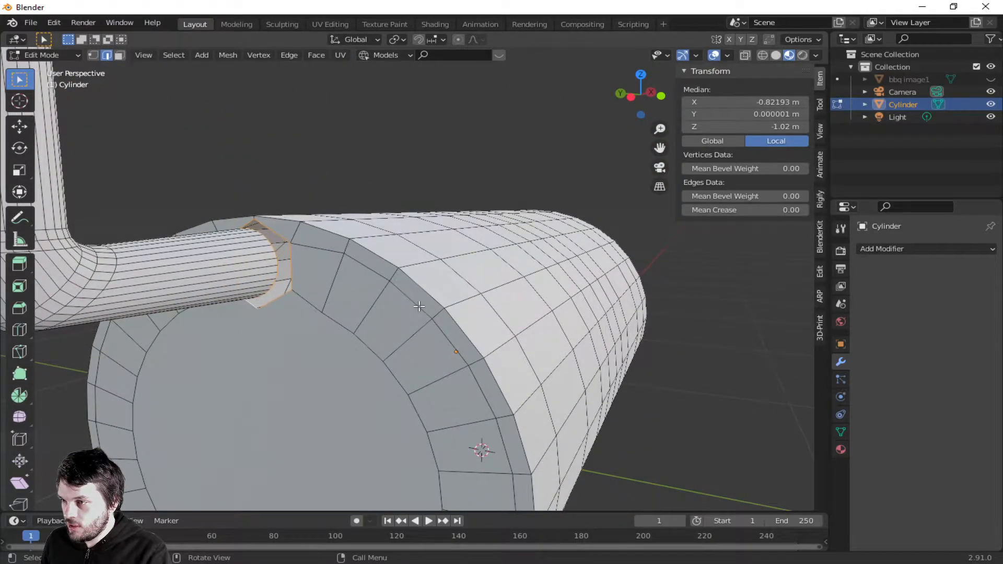
pyautogui.scroll(4, 420, 306)
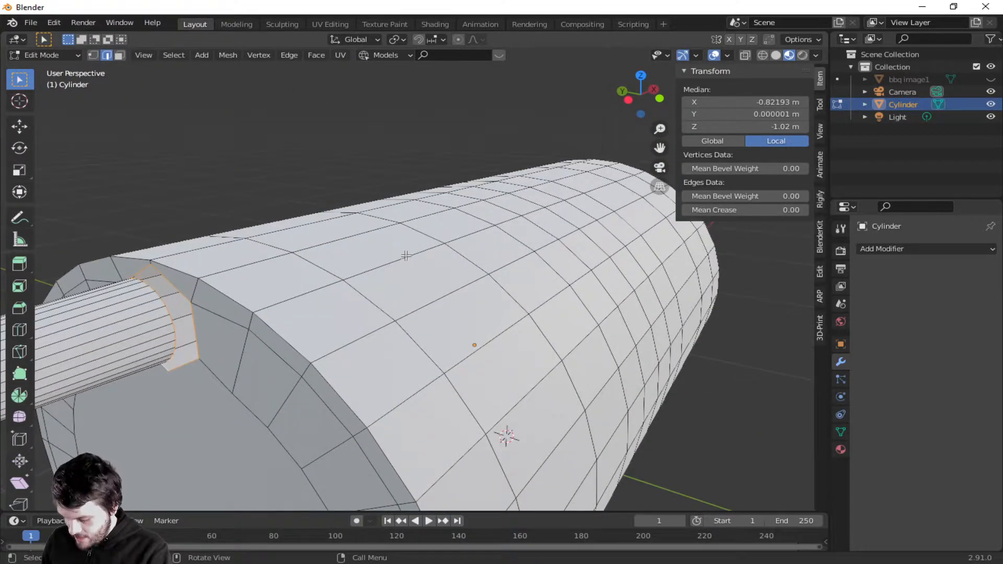
pyautogui.click(252, 212)
pyautogui.moveTo(274, 221); pyautogui.dragTo(251, 234, button='middle')
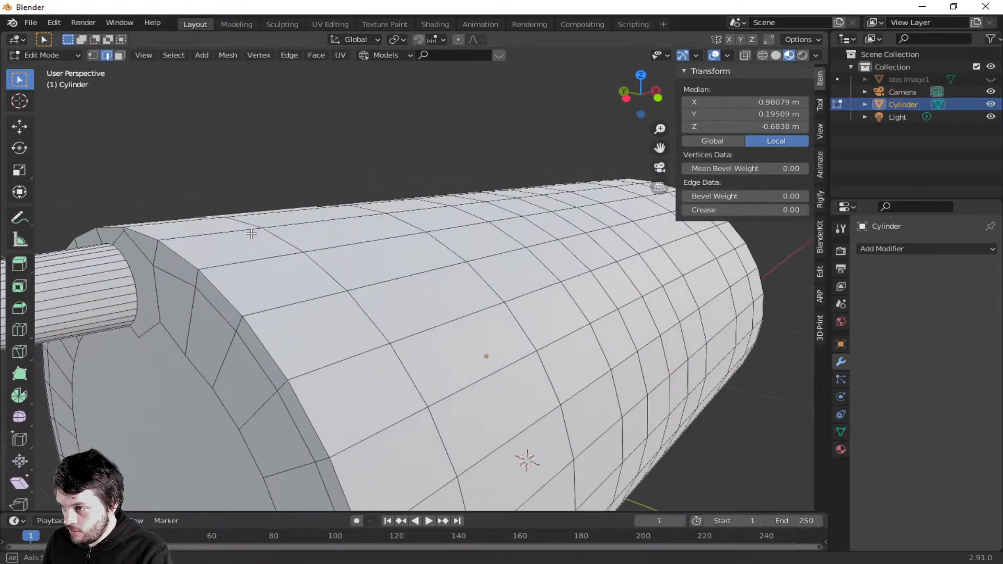
# - Undo the last gap closure, reselect the pipe's end loop and the barrel opening's loop, and join them with Bridge Edge Loops
pyautogui.hotkey('ctrl', 'z')
pyautogui.scroll(3, 190, 268)
pyautogui.scroll(-4, 191, 274)
pyautogui.click(190, 186)
pyautogui.moveTo(282, 223); pyautogui.dragTo(270, 238, button='middle')
pyautogui.click(190, 312)
pyautogui.keyDown('alt'); pyautogui.click(204, 310); pyautogui.keyUp('alt')
pyautogui.moveTo(204, 310); pyautogui.dragTo(228, 299, button='middle')
pyautogui.rightClick(233, 271)
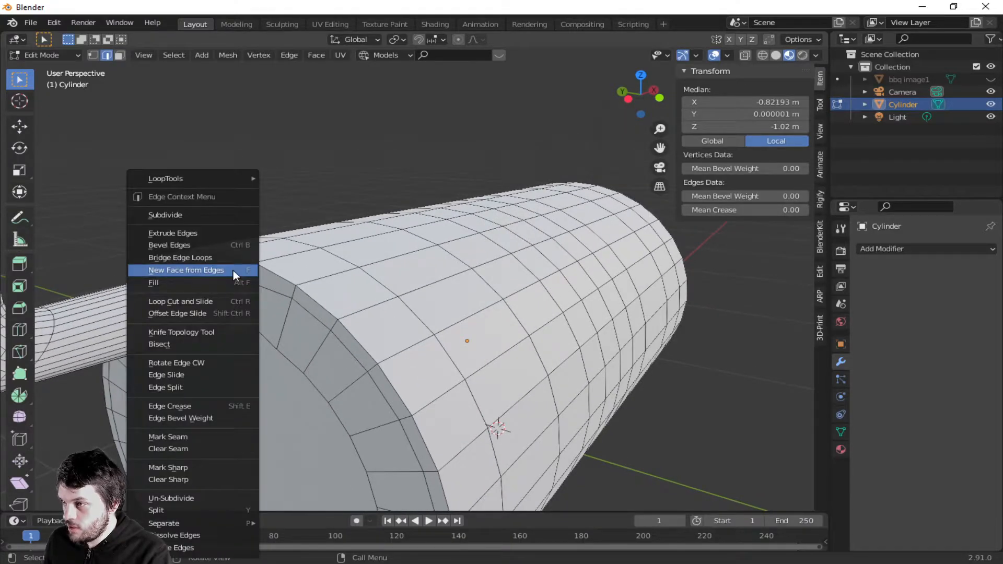
pyautogui.click(204, 258)
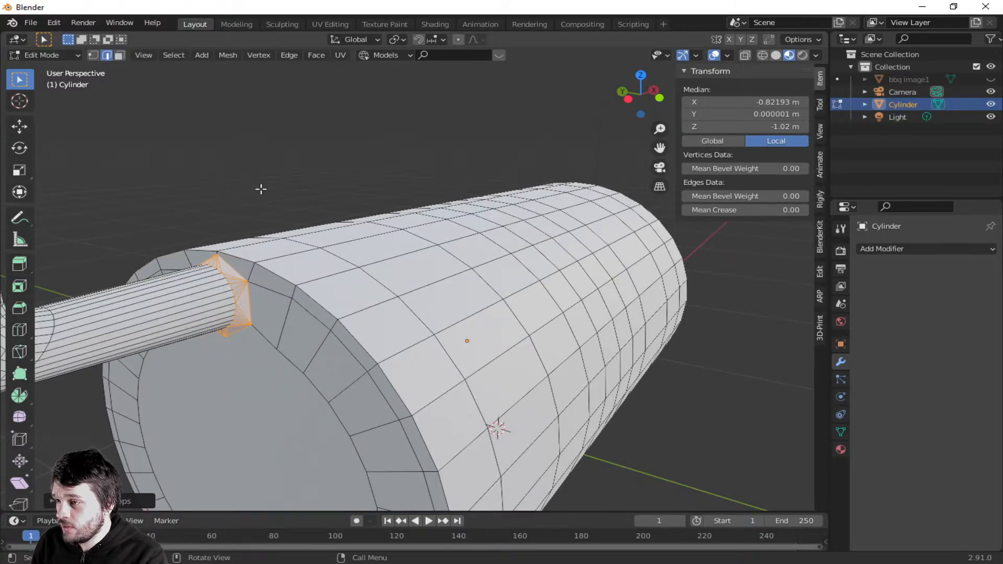
# - Check the bridged pipe joint in Object Mode and return to editing the cylinder's mesh
pyautogui.click(260, 189)
pyautogui.moveTo(426, 217); pyautogui.dragTo(450, 220, button='middle')
pyautogui.press('Tab')
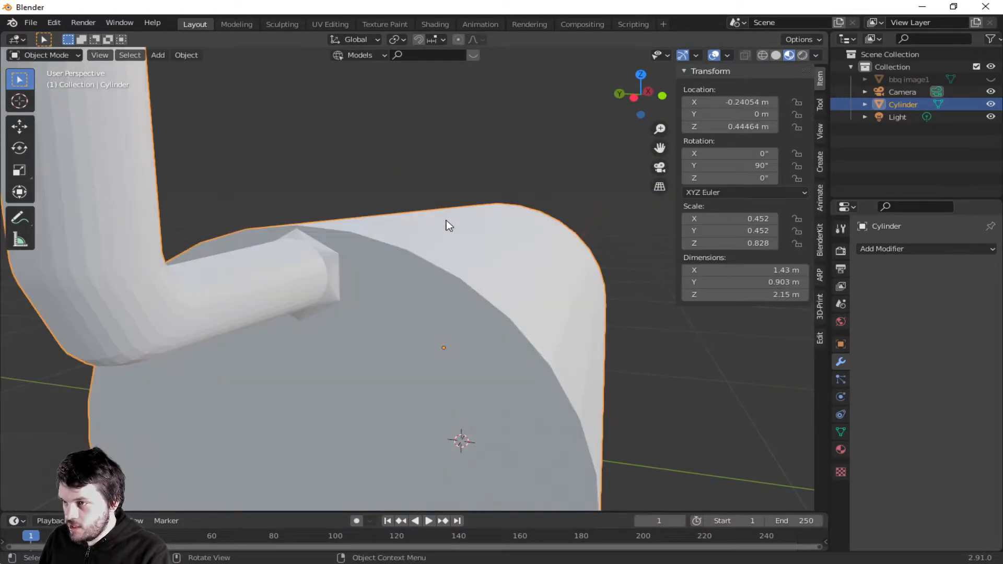
pyautogui.moveTo(394, 285); pyautogui.dragTo(201, 325, button='middle')
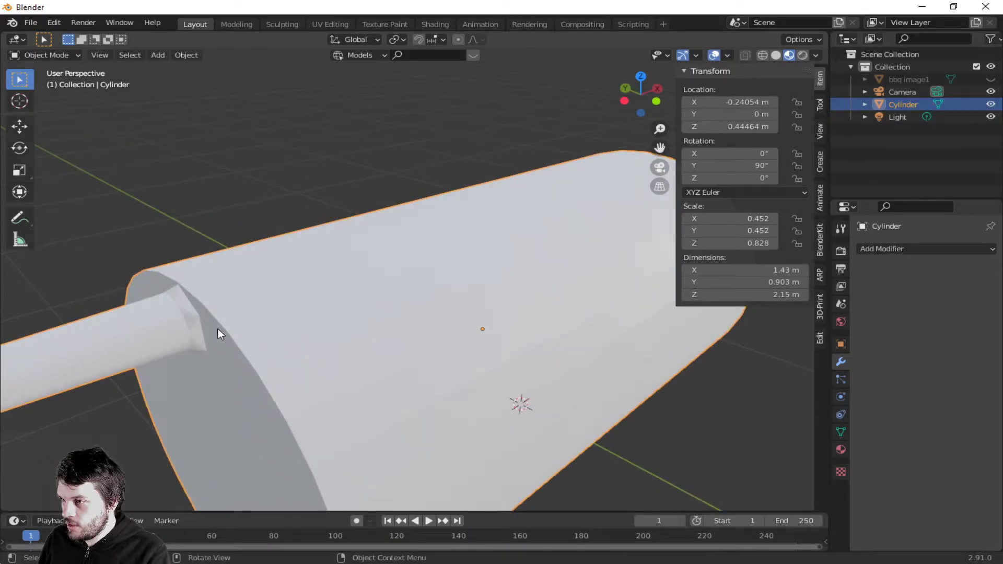
pyautogui.press('Tab')
pyautogui.moveTo(285, 358); pyautogui.dragTo(433, 164, button='middle')
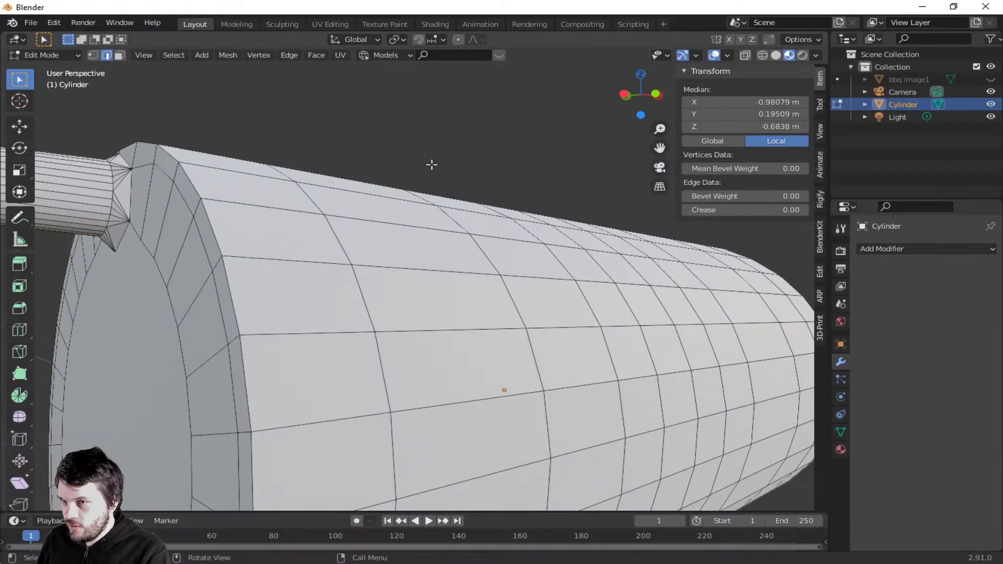
# - Show the bbq image1 reference again and bring the whole smoker into view
pyautogui.click(991, 81)
pyautogui.moveTo(706, 293); pyautogui.dragTo(681, 368, button='middle')
pyautogui.scroll(-5, 634, 339)
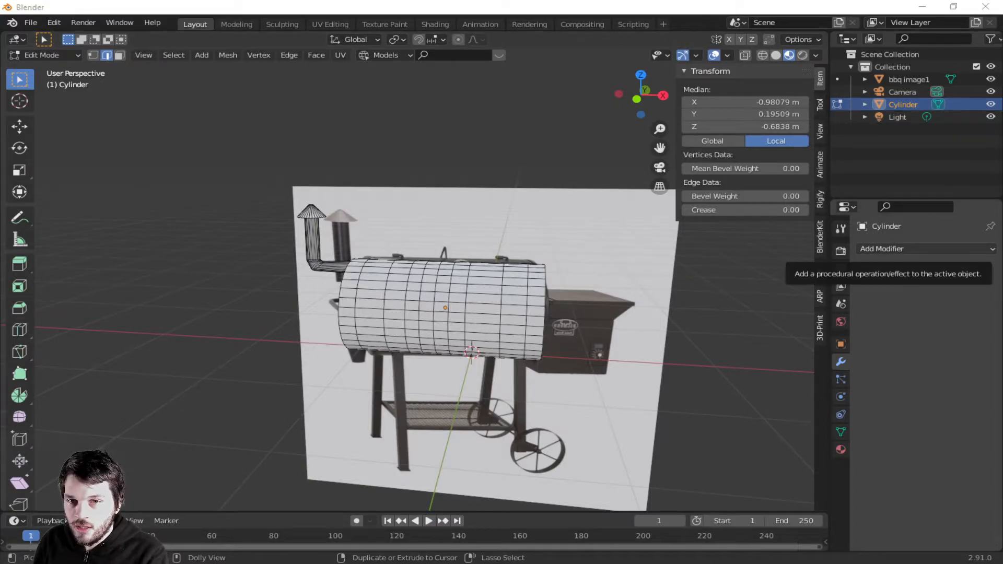
# - Start saving the project, create a folder named Models inside Desktop\AN2021, and open it as the save location
pyautogui.hotkey('ctrl', 's')
pyautogui.moveTo(728, 92); pyautogui.dragTo(524, 27)
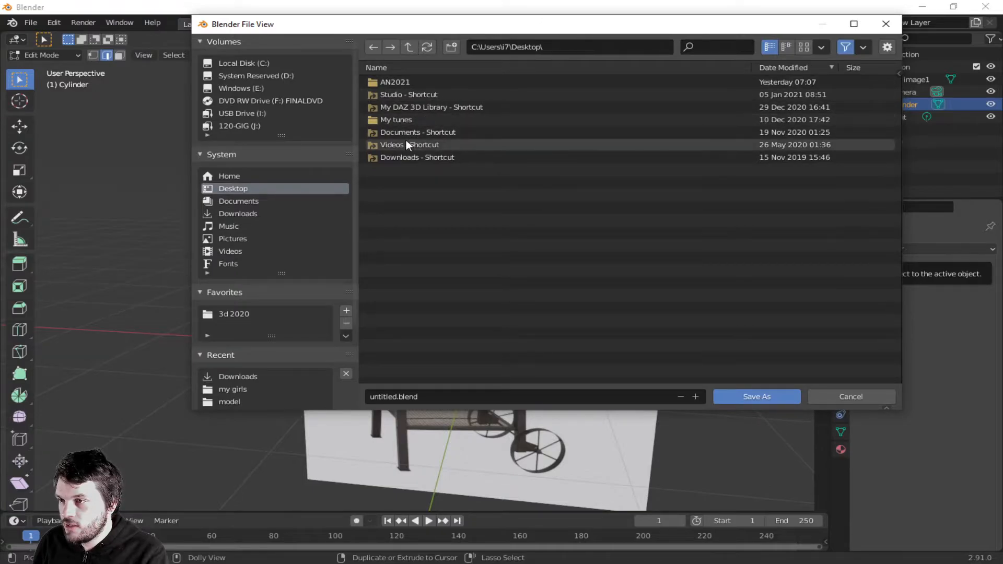
pyautogui.doubleClick(408, 82)
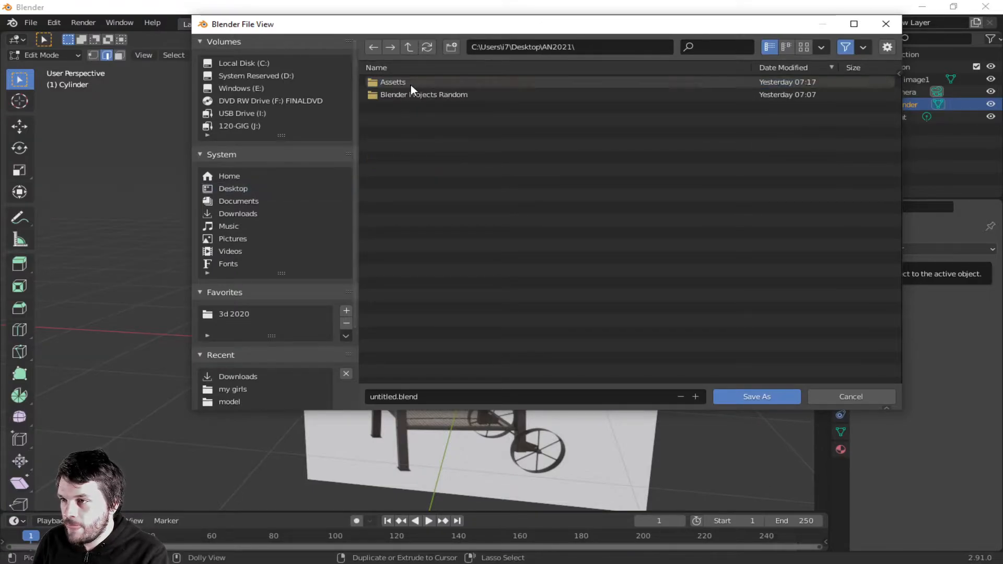
pyautogui.rightClick(456, 214)
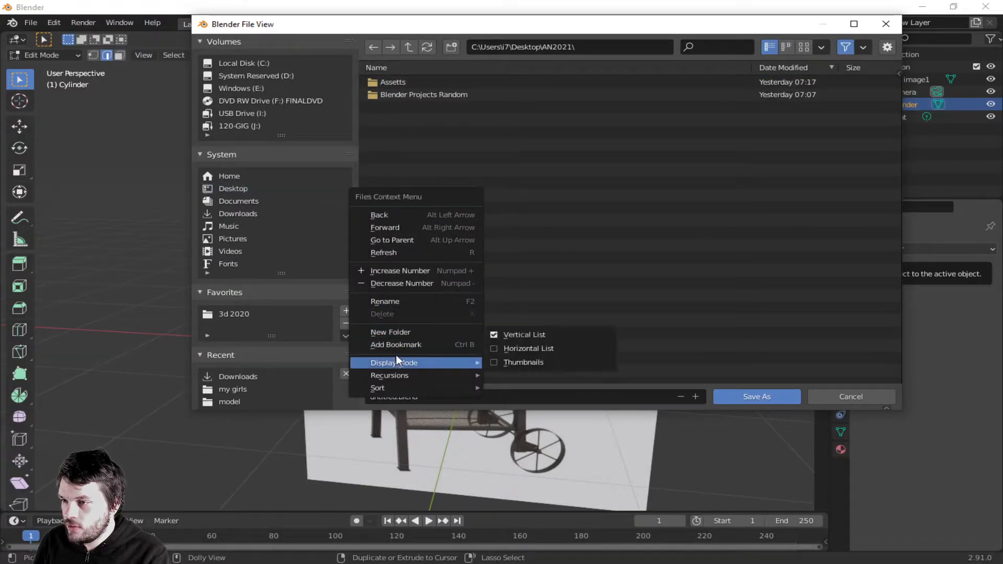
pyautogui.click(399, 333)
pyautogui.write('M')
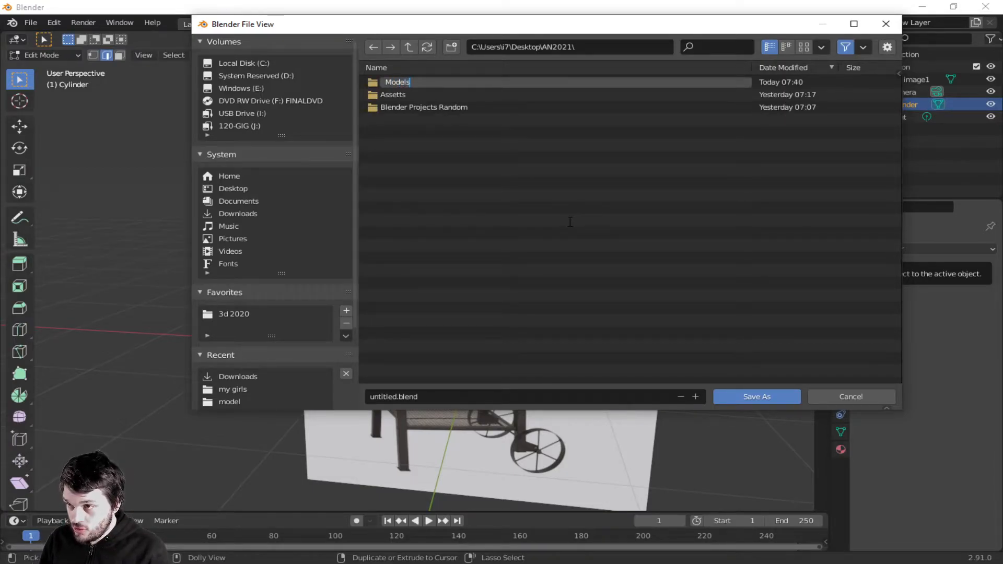
pyautogui.write('odels')
pyautogui.press('Return')
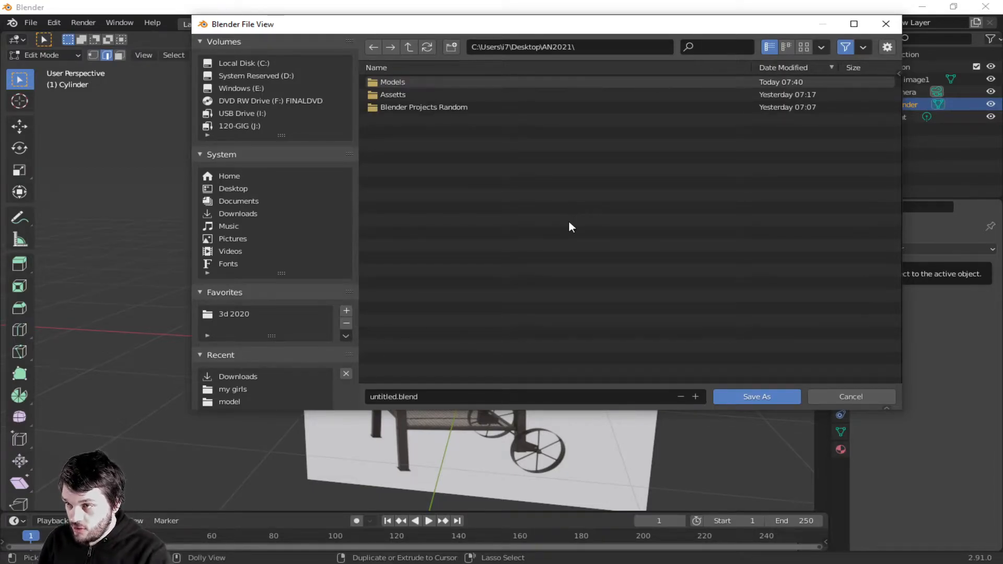
pyautogui.doubleClick(409, 81)
# - Name the file bbq print 01.blend and save it in the Models folder
pyautogui.click(402, 398)
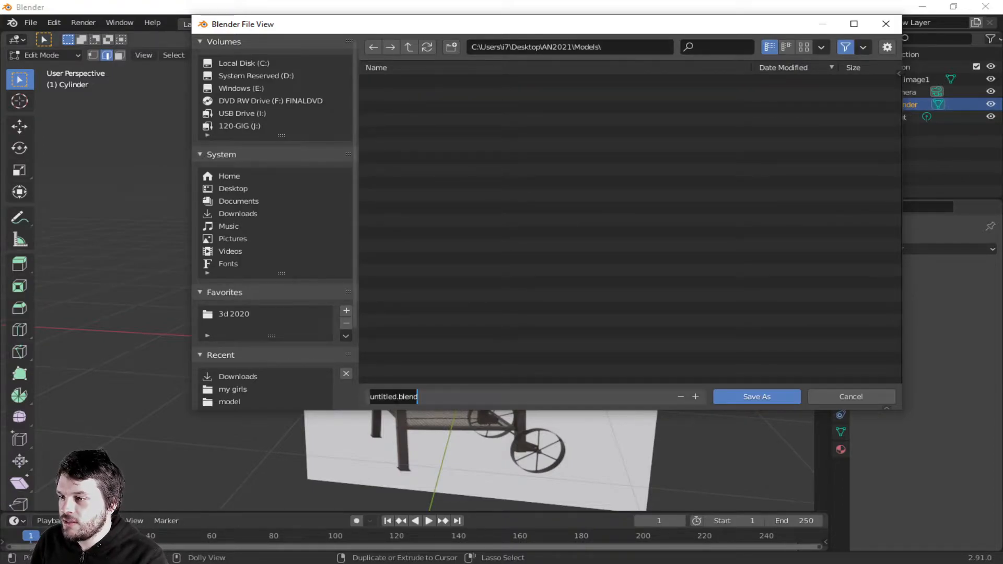
pyautogui.moveTo(397, 398); pyautogui.dragTo(291, 382)
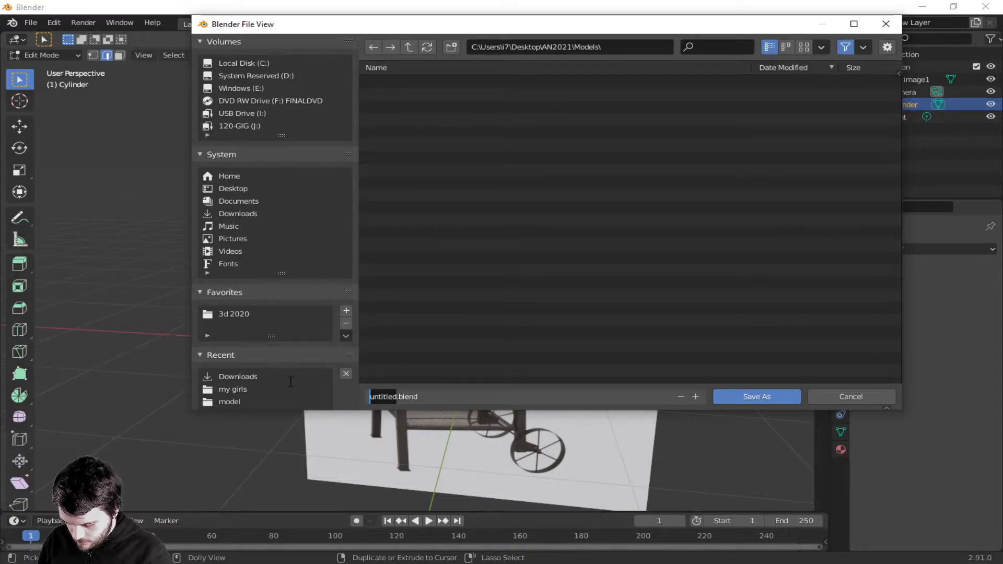
pyautogui.write('bbq print 01')
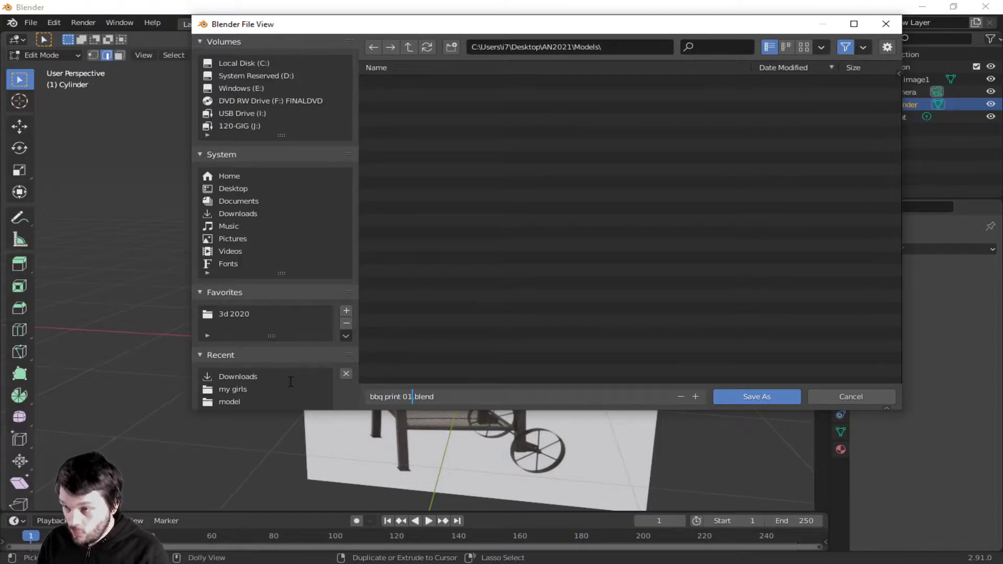
pyautogui.click(291, 382)
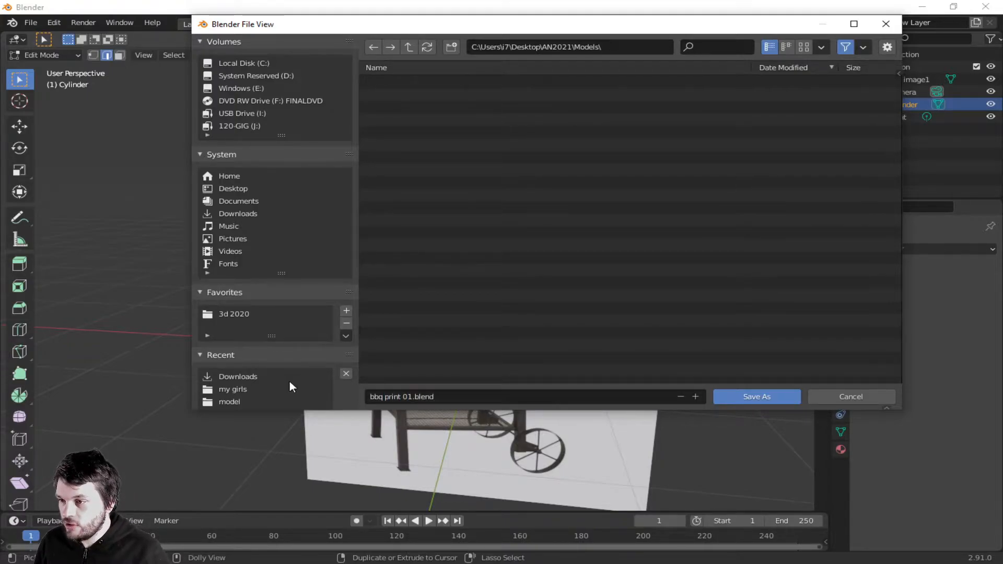
pyautogui.click(291, 382)
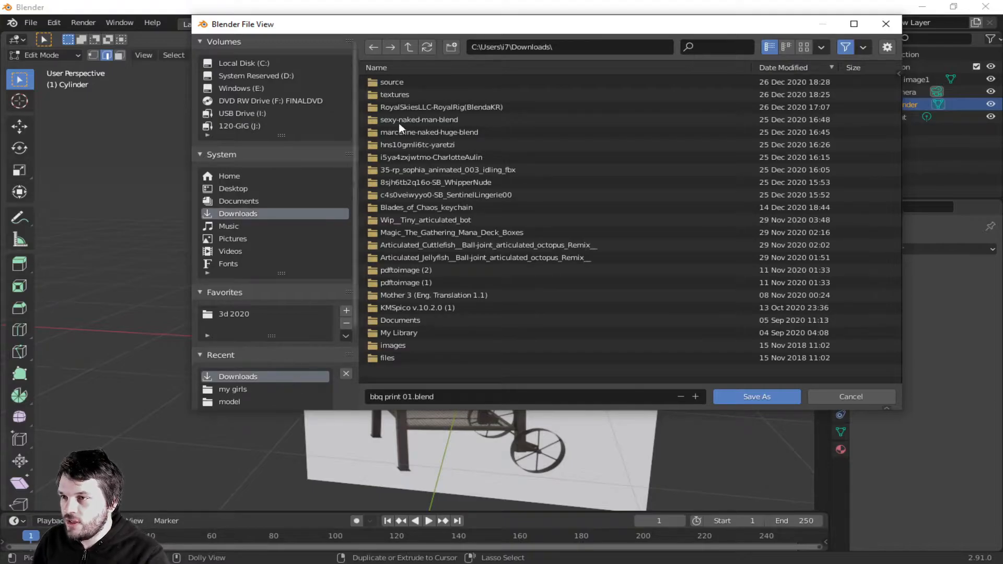
pyautogui.click(372, 48)
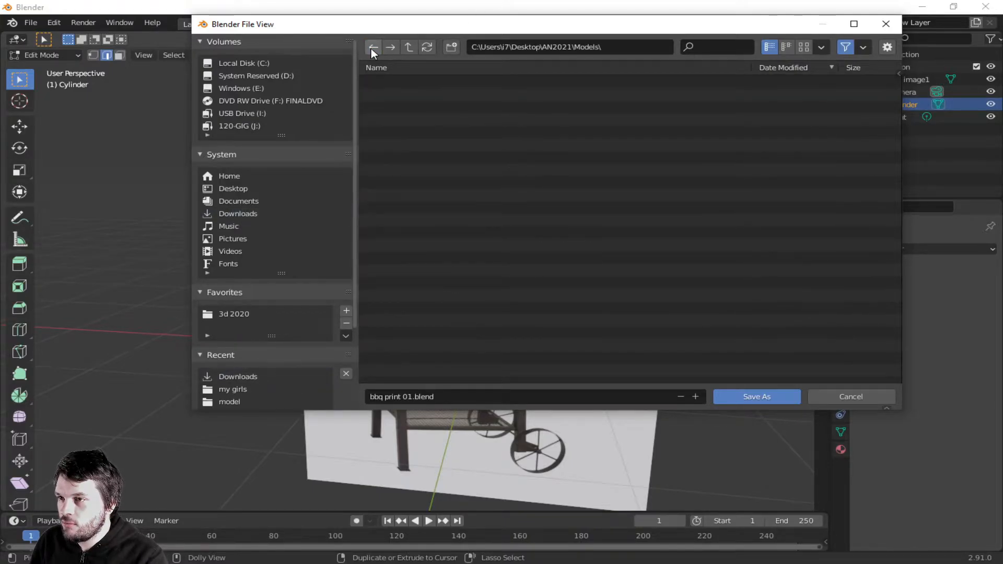
pyautogui.click(754, 397)
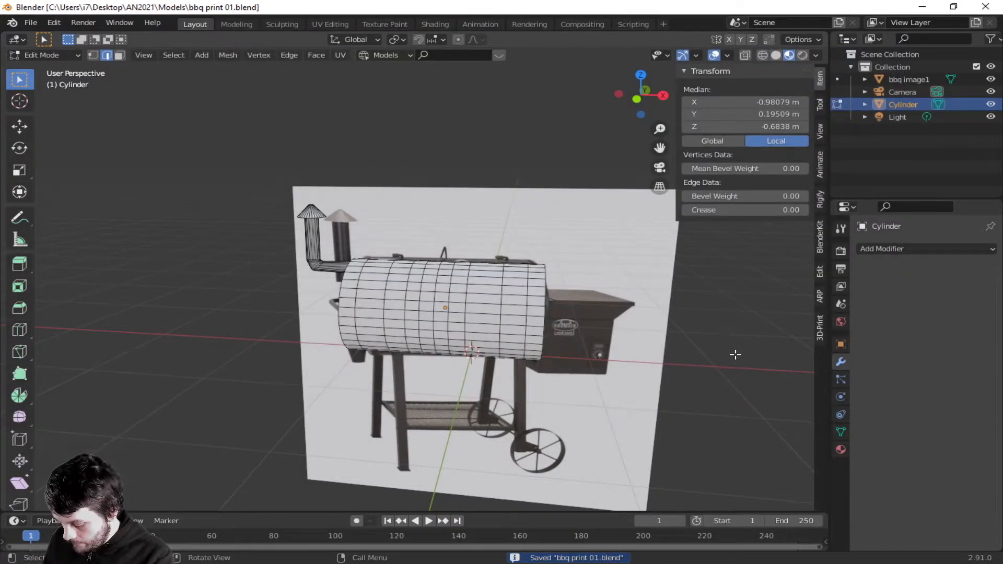
# - Switch to face selection and add a cube to the cylinder's mesh for the smoker's side hopper
pyautogui.moveTo(733, 352); pyautogui.dragTo(679, 328, button='middle')
pyautogui.click(514, 328)
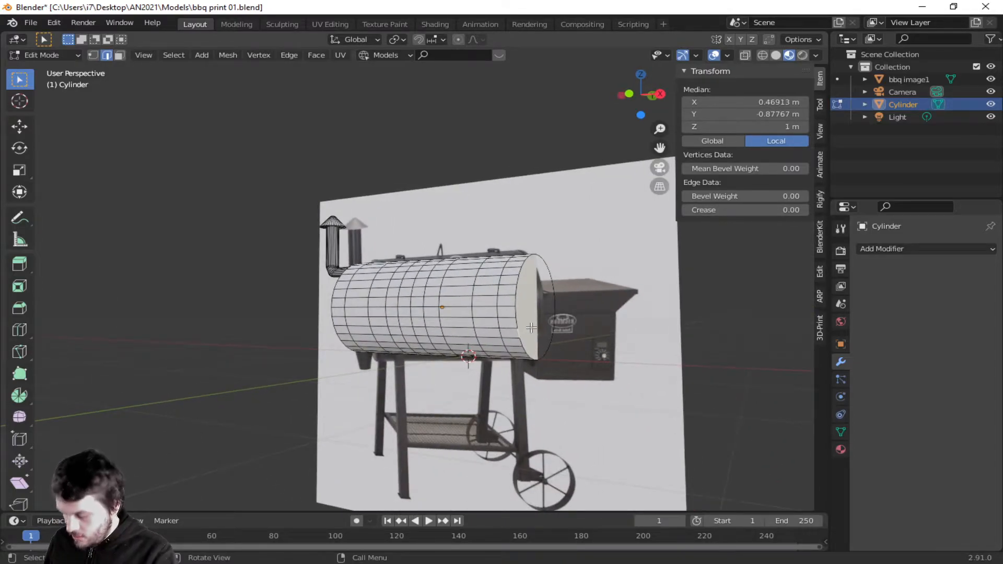
pyautogui.press('3')
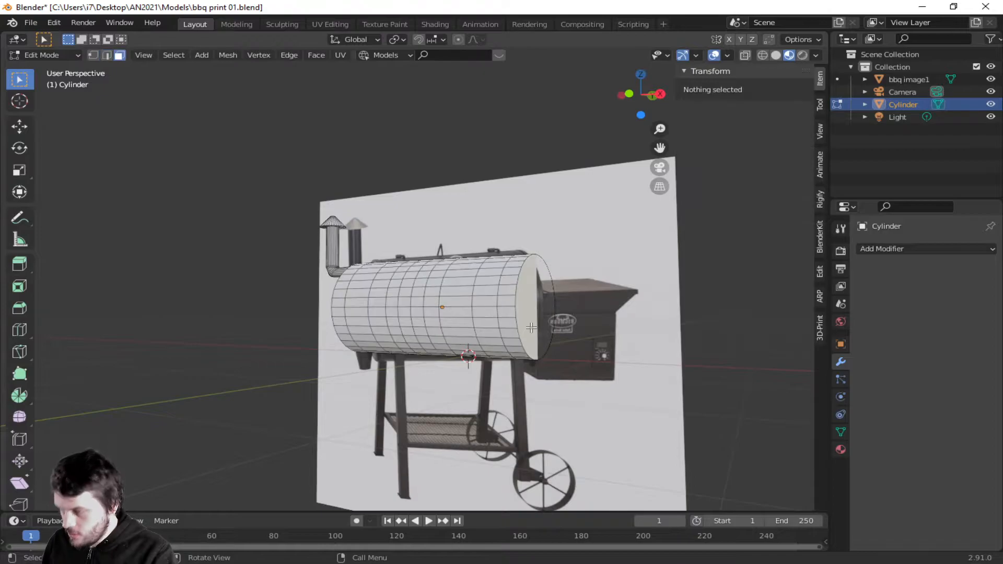
pyautogui.hotkey('shift', 'a')
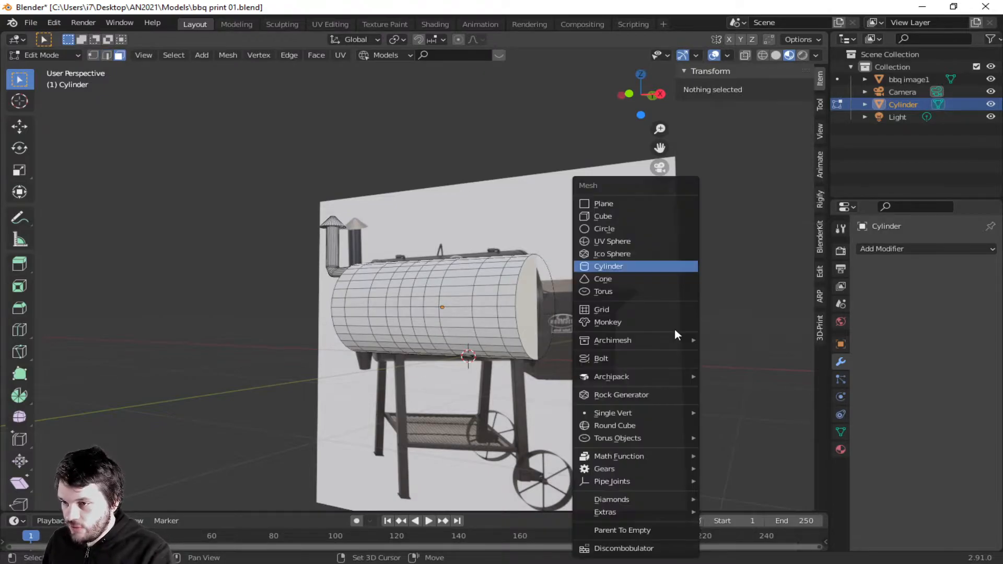
pyautogui.click(634, 219)
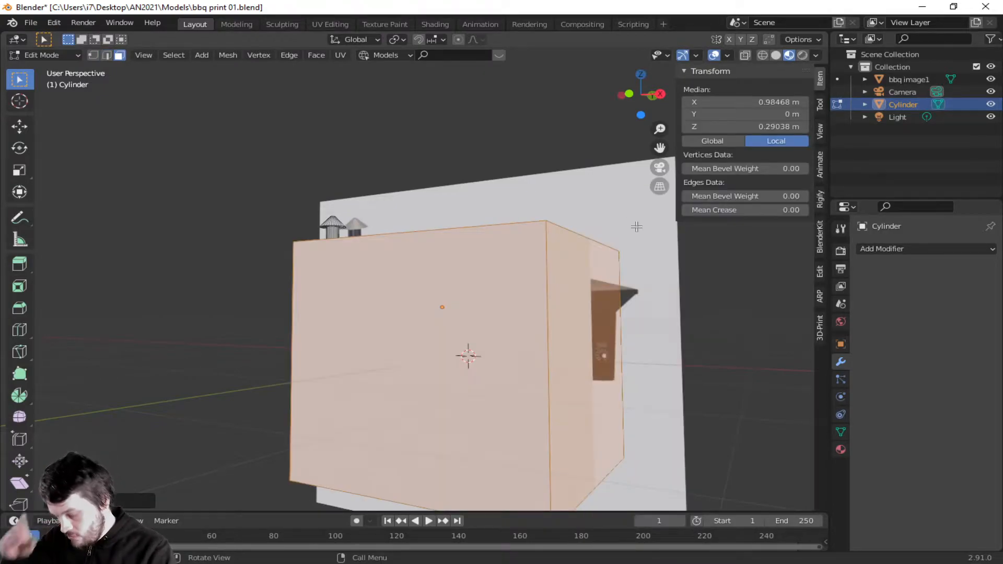
# - Scale the cube to about half its size and move it over the hopper in the reference image
pyautogui.press('s')
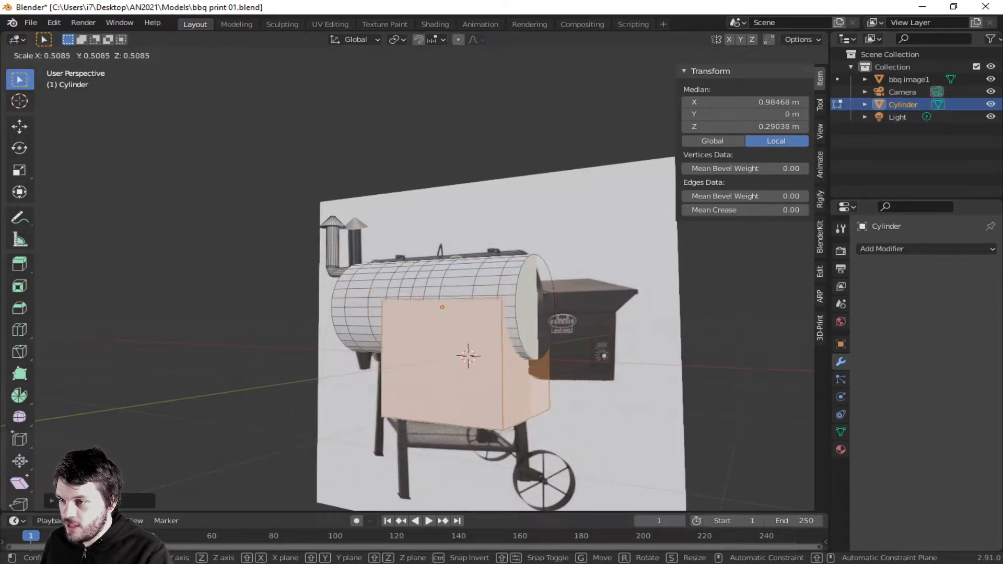
pyautogui.press('Return')
pyautogui.press('g')
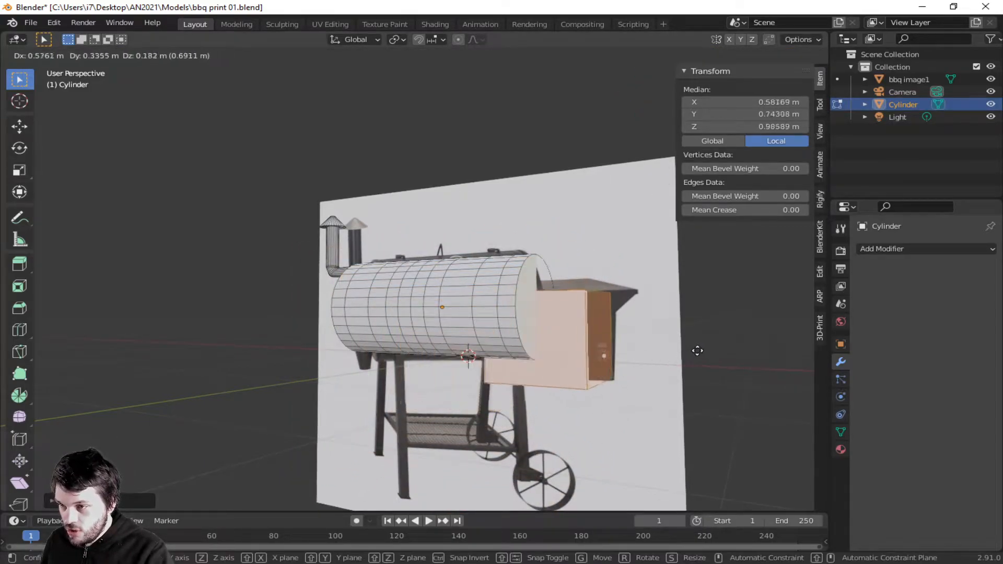
pyautogui.click(734, 352)
# - Move the cube about -0.47 m along Y in line with the barrel and scale it to about 0.8
pyautogui.moveTo(733, 352); pyautogui.dragTo(580, 386, button='middle')
pyautogui.press('g')
pyautogui.press('y')
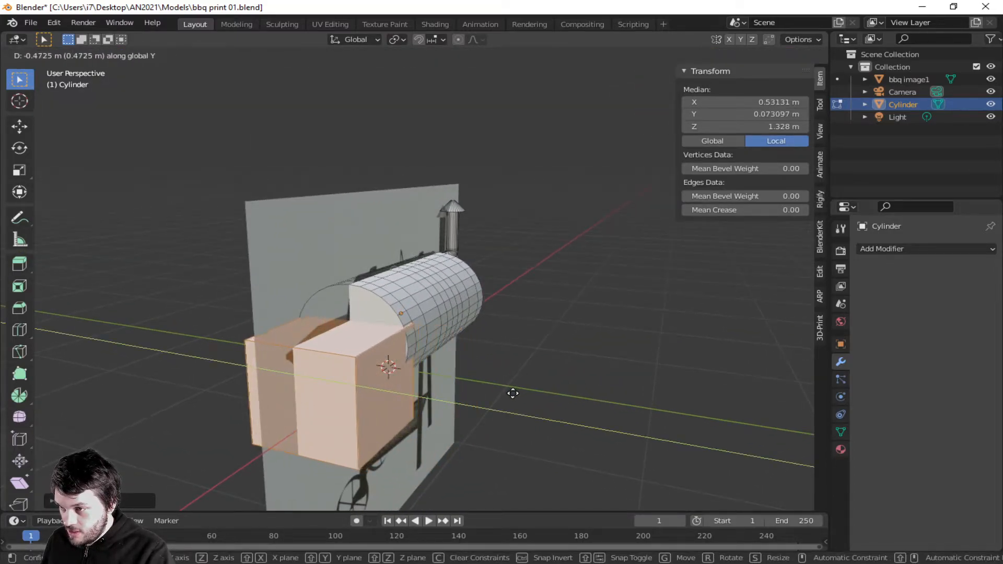
pyautogui.click(513, 394)
pyautogui.press('s')
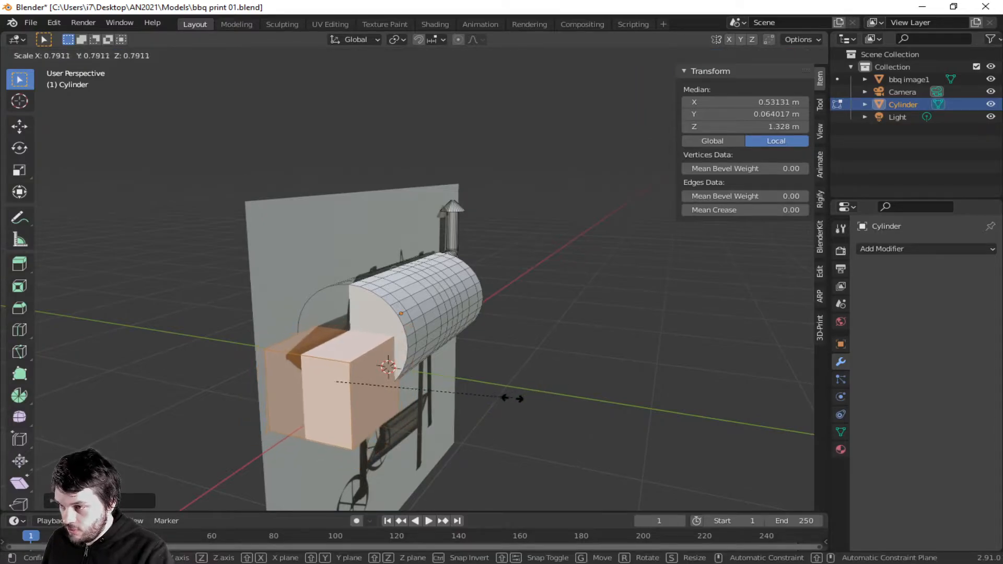
pyautogui.click(499, 401)
# - Stretch the cube along Z by a factor of about 1.2 to match the hopper's height in the reference
pyautogui.moveTo(418, 410); pyautogui.dragTo(611, 379, button='middle')
pyautogui.press('s')
pyautogui.press('z')
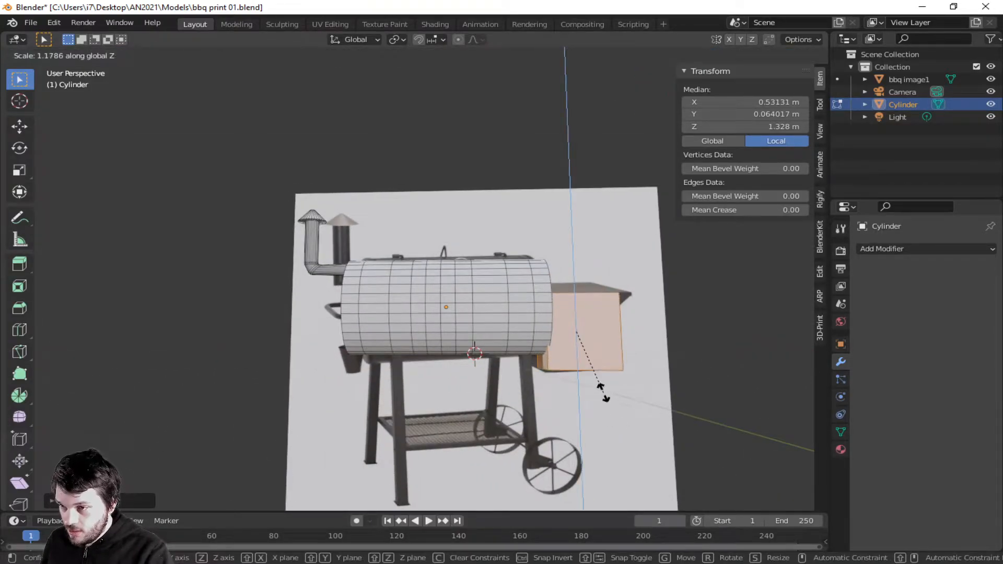
pyautogui.click(604, 401)
# - Move the hopper box about 0.06 m along X, away from the barrel's end, and adjust its overall scale
pyautogui.moveTo(638, 382); pyautogui.dragTo(612, 387, button='middle')
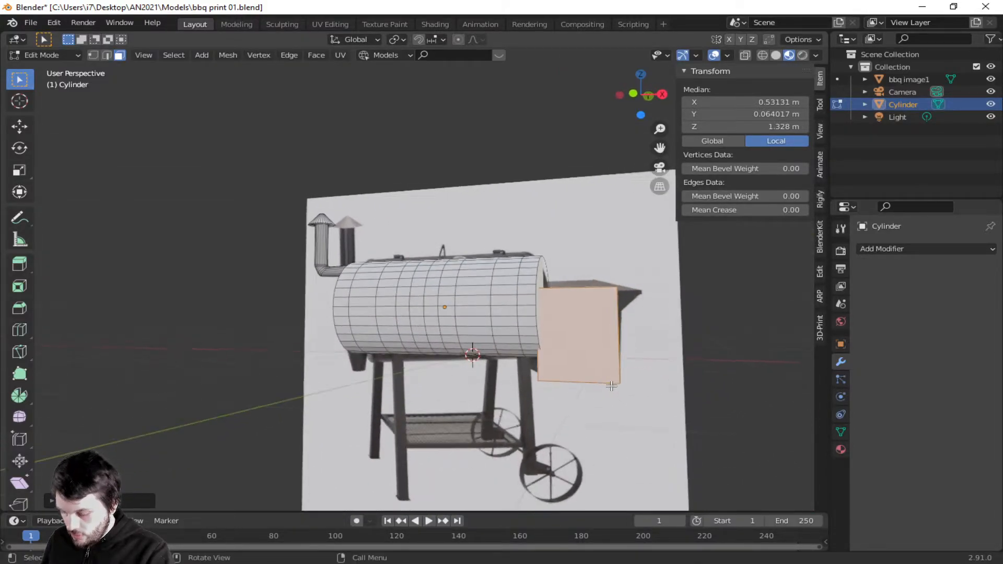
pyautogui.press('g')
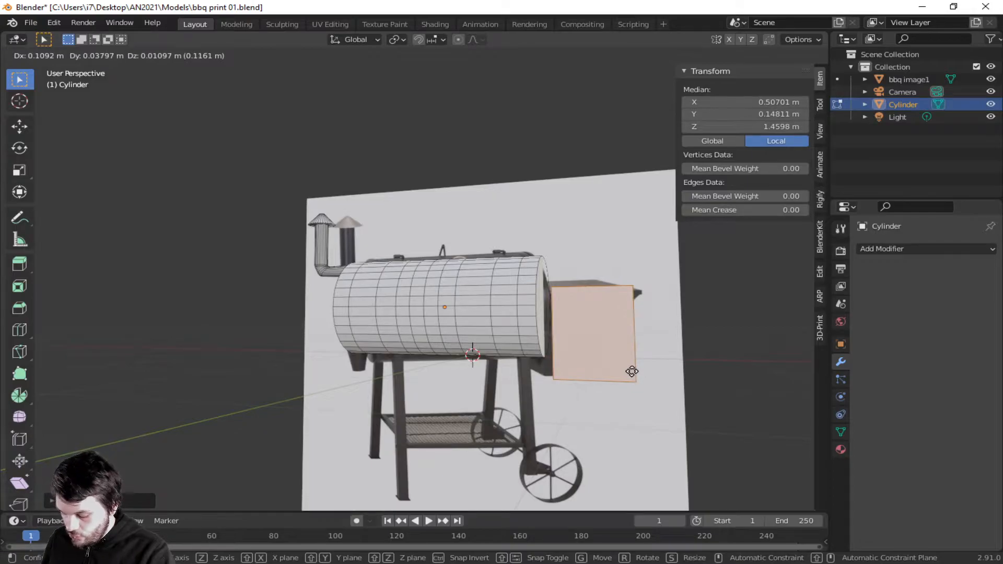
pyautogui.press('x')
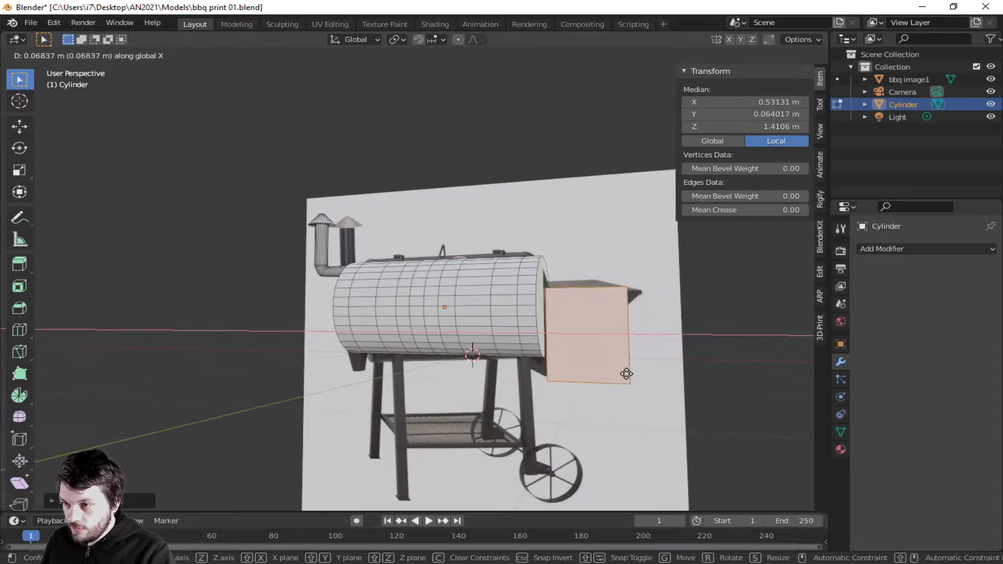
pyautogui.click(627, 374)
pyautogui.moveTo(627, 375); pyautogui.dragTo(618, 356, button='middle')
pyautogui.press('s')
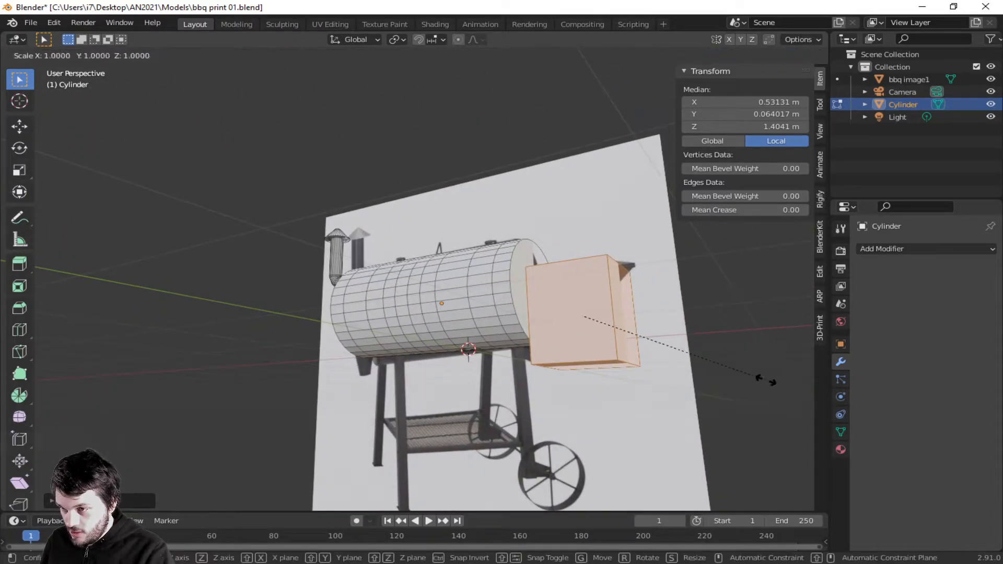
pyautogui.click(679, 346)
# - Examine the hopper box up close against the reference image and the barrel's end face
pyautogui.moveTo(679, 346); pyautogui.dragTo(687, 389, button='middle')
pyautogui.scroll(5, 634, 374)
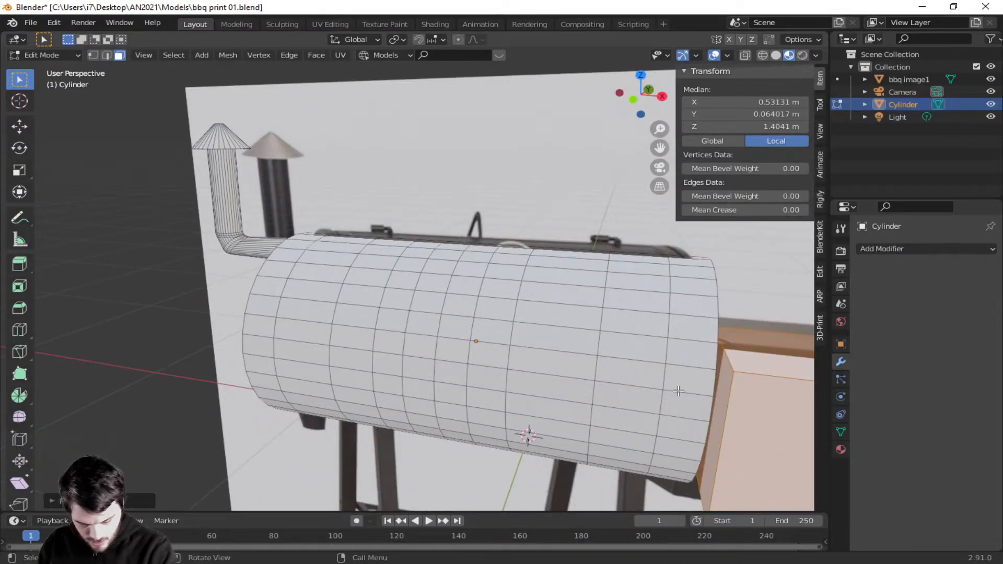
pyautogui.scroll(4, 679, 391)
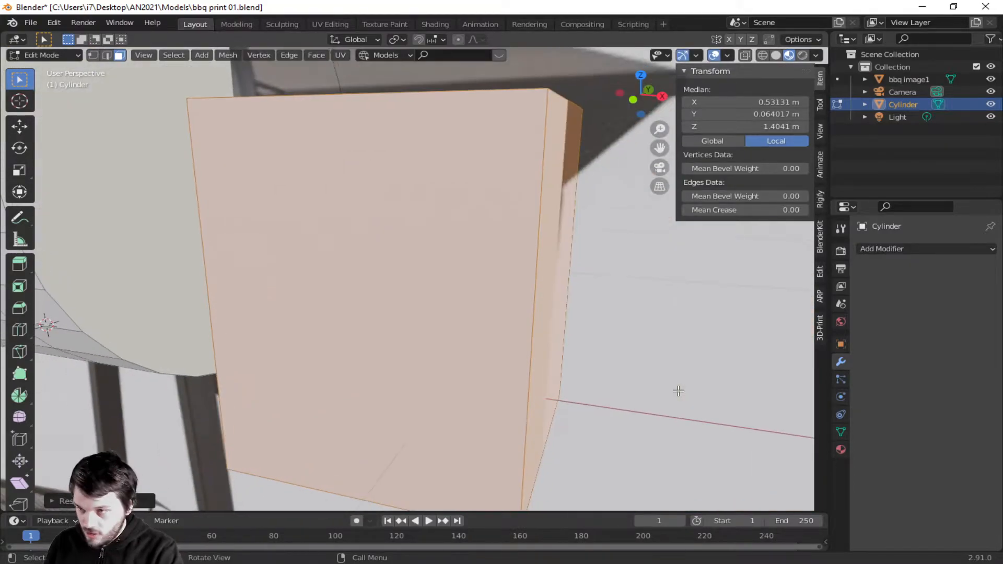
pyautogui.scroll(3, 535, 344)
pyautogui.scroll(-2, 538, 346)
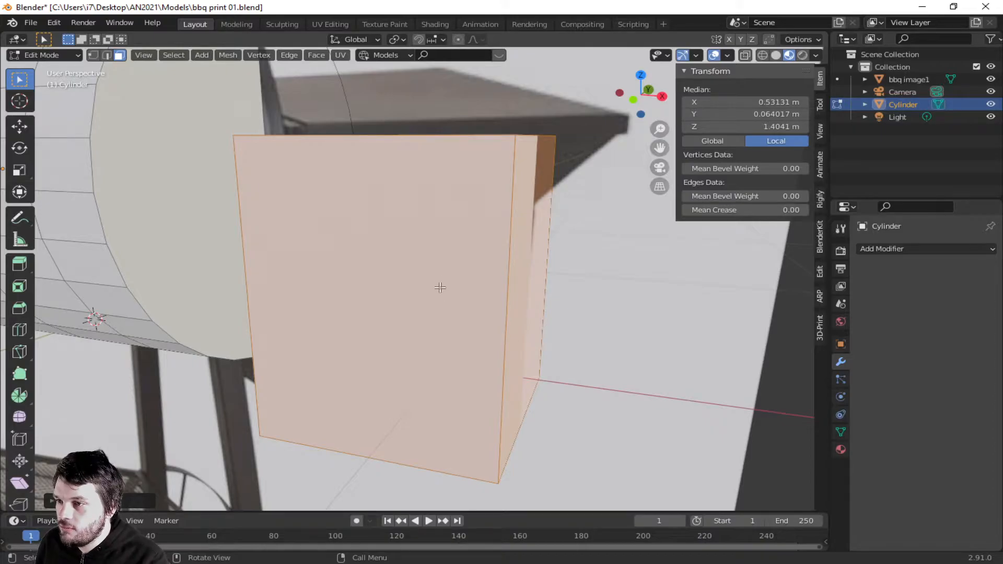
pyautogui.moveTo(453, 246); pyautogui.dragTo(480, 286, button='middle')
pyautogui.scroll(3, 495, 284)
pyautogui.scroll(-3, 494, 285)
pyautogui.scroll(-2, 494, 284)
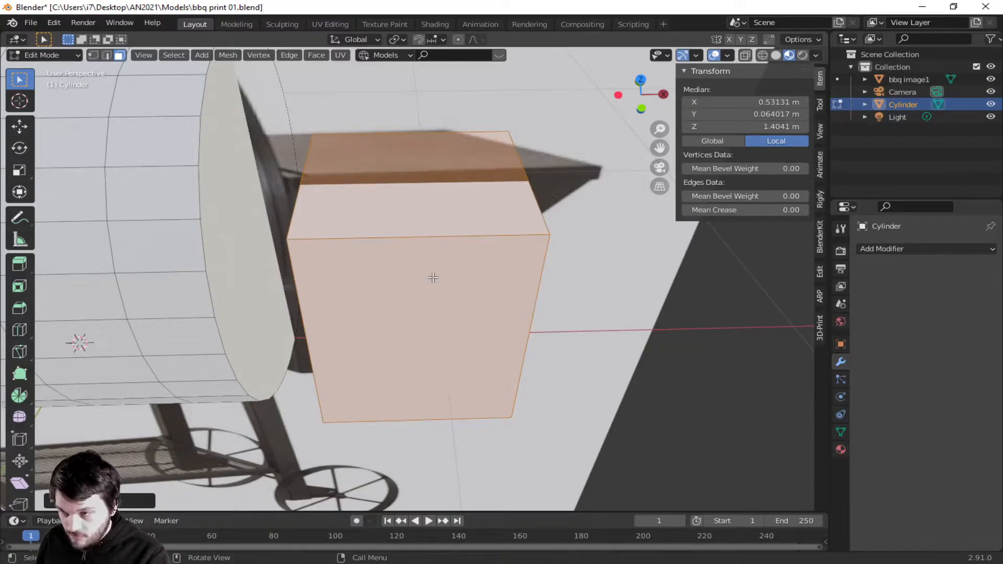
# - Move the hopper box's top outer edge about 0.08 m outward along X so that side flares like the reference
pyautogui.keyDown('alt'); pyautogui.moveTo(406, 260); pyautogui.dragTo(419, 187, button='middle'); pyautogui.keyUp('alt')
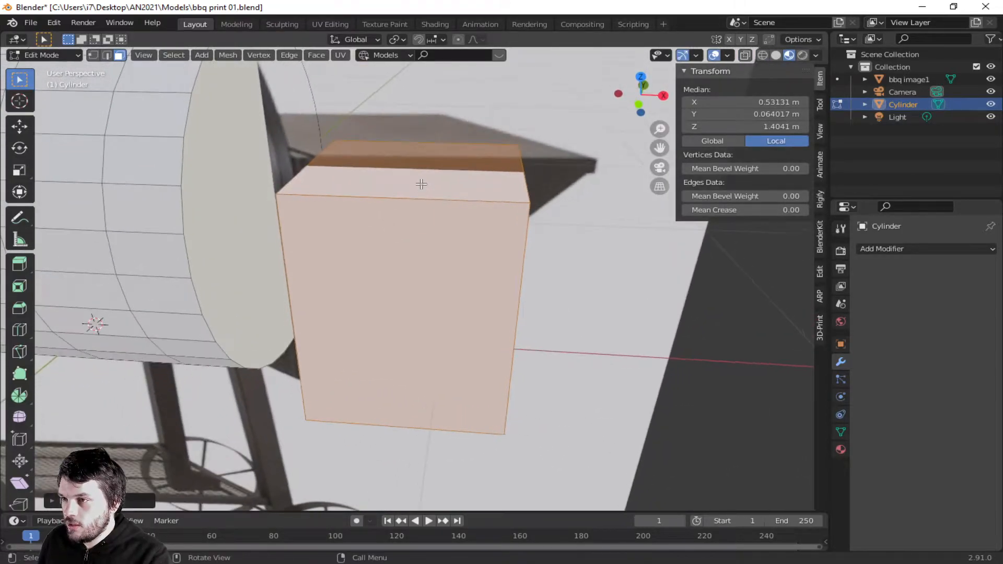
pyautogui.click(421, 184)
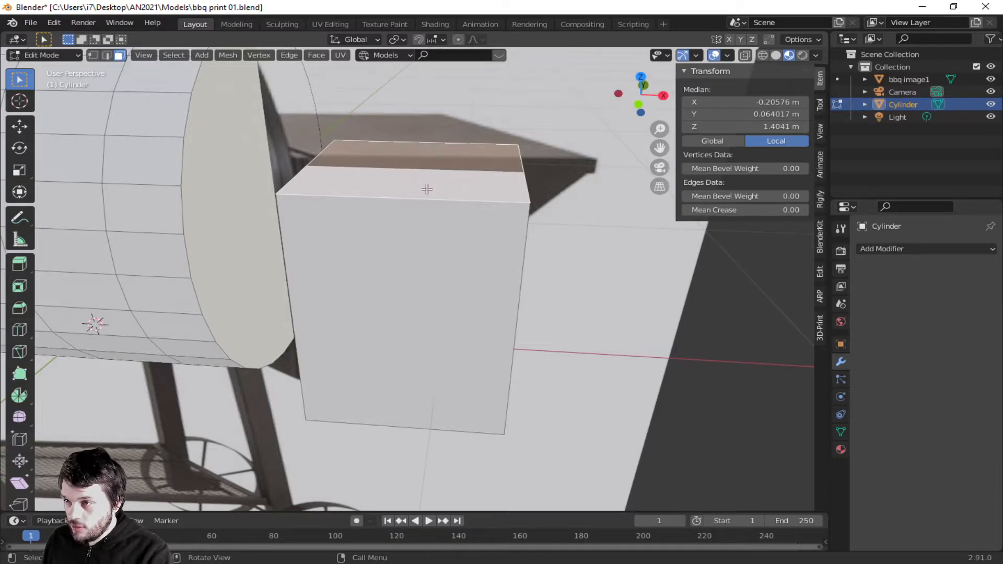
pyautogui.moveTo(609, 227); pyautogui.dragTo(560, 193, button='middle')
pyautogui.press('2')
pyautogui.click(480, 158)
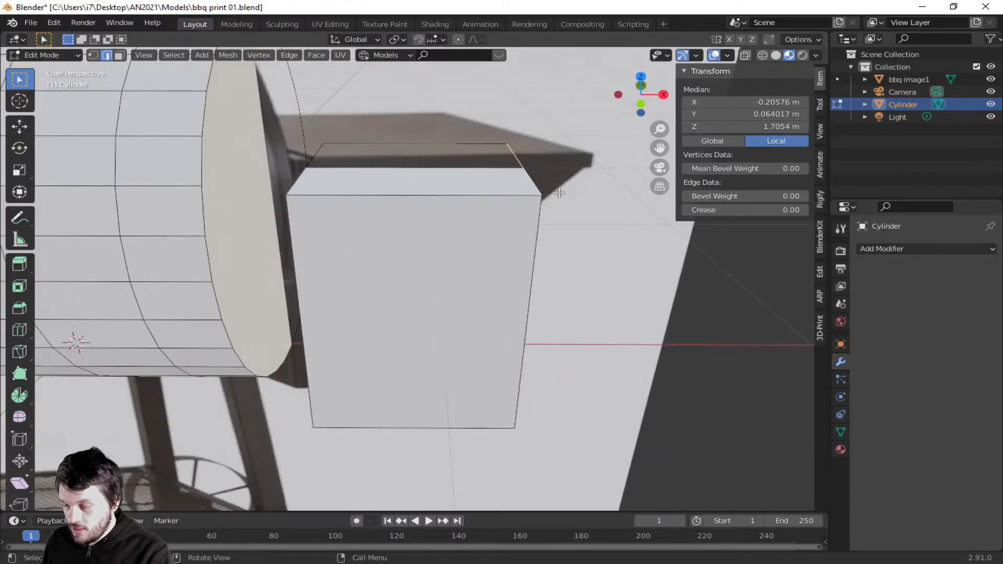
pyautogui.press('g')
pyautogui.press('y')
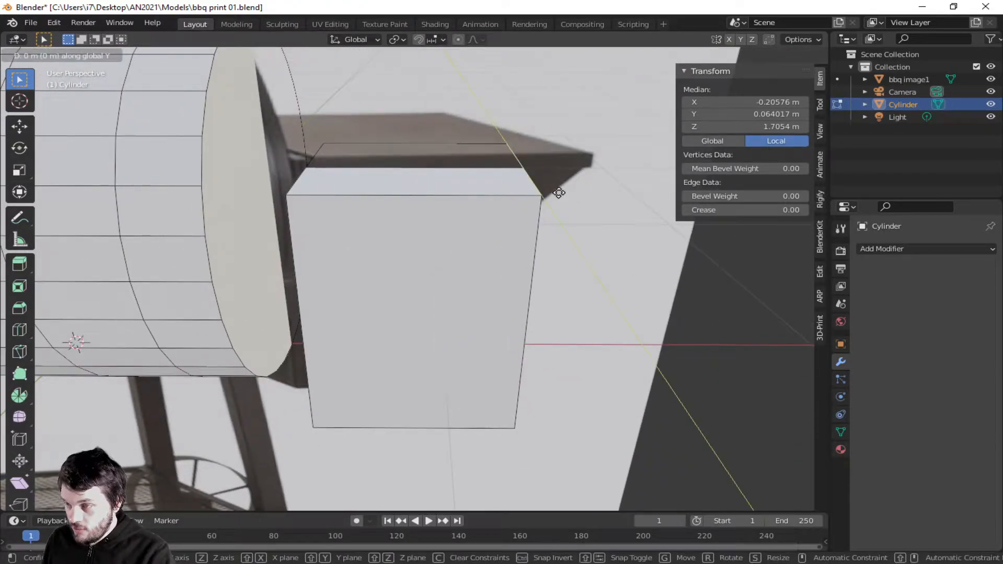
pyautogui.press('x')
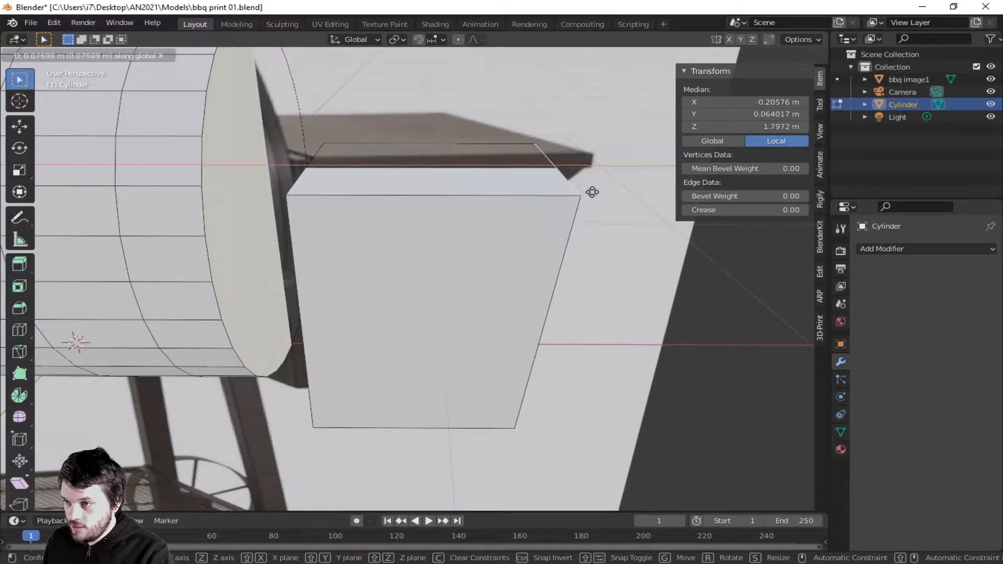
pyautogui.click(590, 191)
pyautogui.moveTo(605, 284); pyautogui.dragTo(587, 226, button='middle')
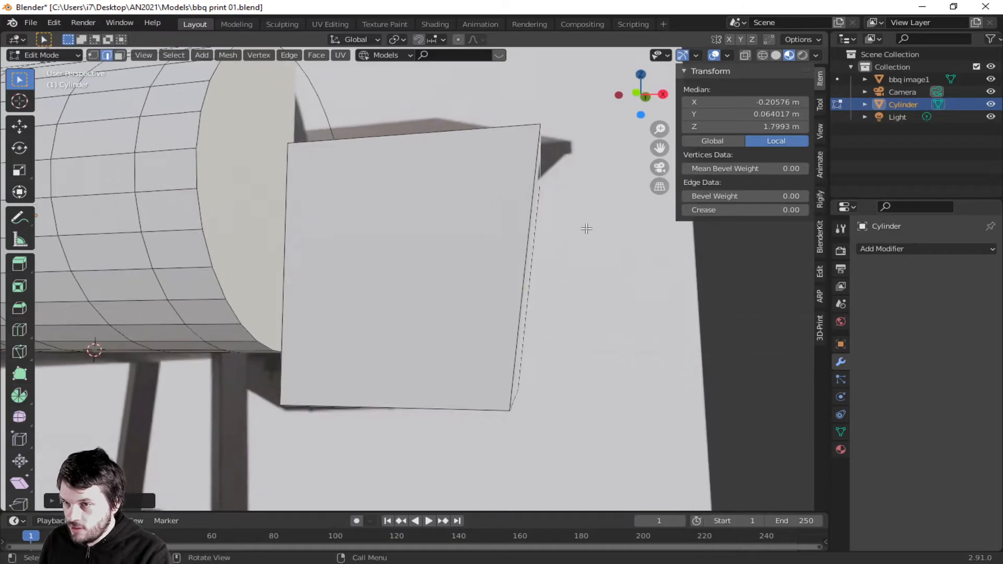
# - Turn on X-ray display and lower the hopper box's top face slightly along Z, below the reference lid
pyautogui.click(745, 55)
pyautogui.moveTo(676, 132); pyautogui.dragTo(507, 239, button='middle')
pyautogui.scroll(-2, 625, 287)
pyautogui.scroll(4, 616, 287)
pyautogui.scroll(-7, 617, 287)
pyautogui.click(459, 240)
pyautogui.press('3')
pyautogui.click(459, 237)
pyautogui.moveTo(460, 237); pyautogui.dragTo(467, 211, button='middle')
pyautogui.press('g')
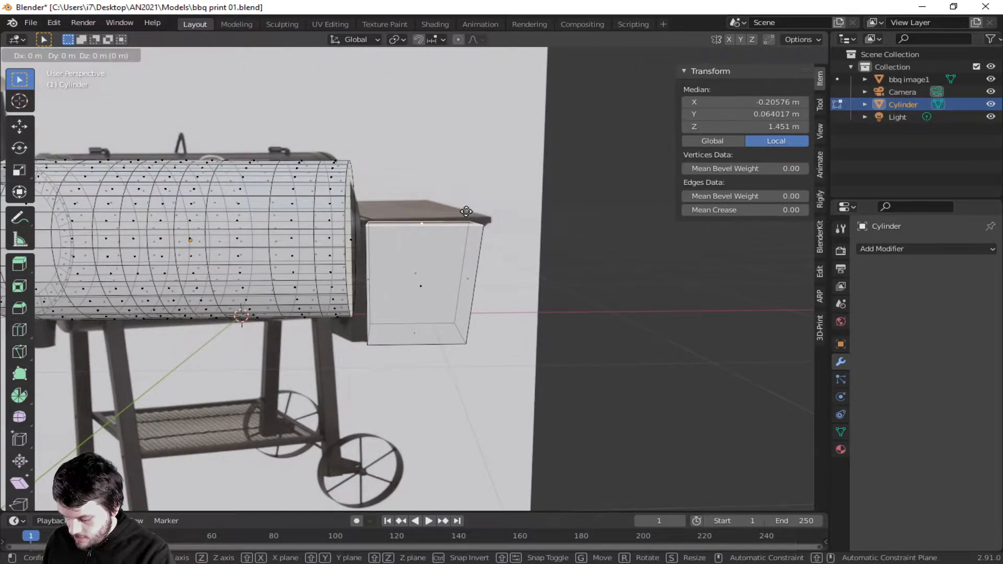
pyautogui.press('z')
pyautogui.click(467, 219)
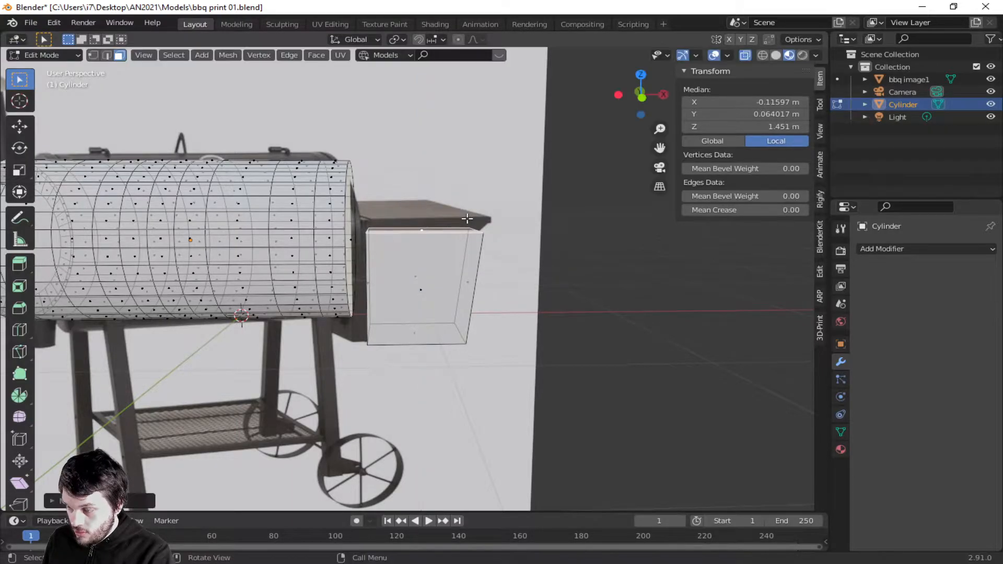
# - Extrude the hopper's top face up about 0.07 m and the new band's outer end face outward about 0.02 m as a lip
pyautogui.press('e')
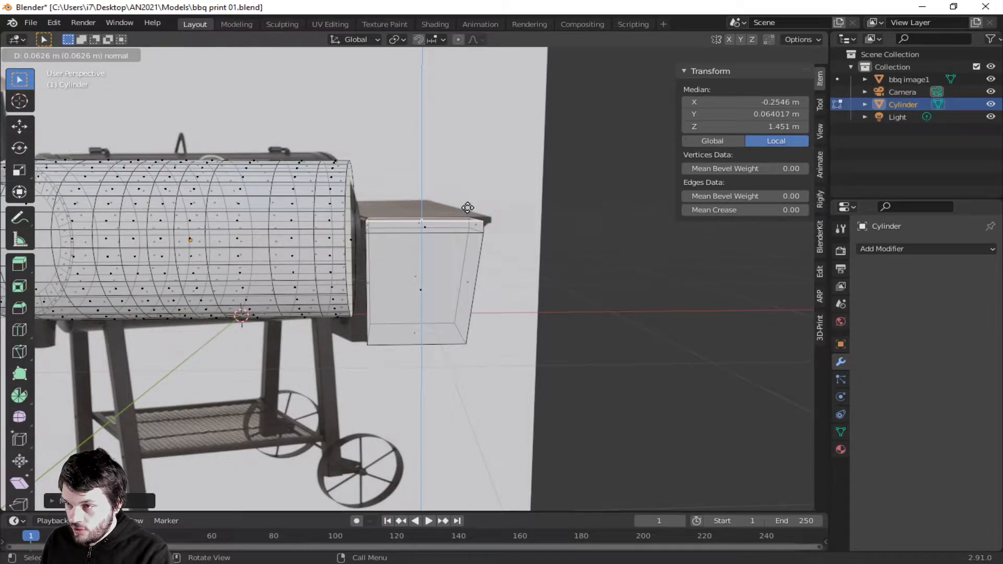
pyautogui.click(468, 207)
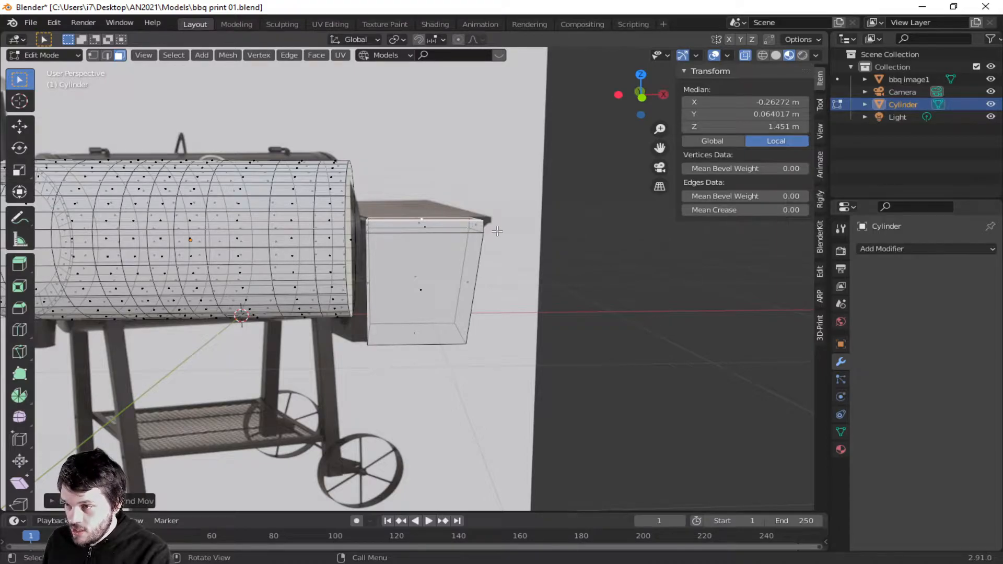
pyautogui.moveTo(497, 234); pyautogui.dragTo(517, 245, button='middle')
pyautogui.click(471, 231)
pyautogui.press('e')
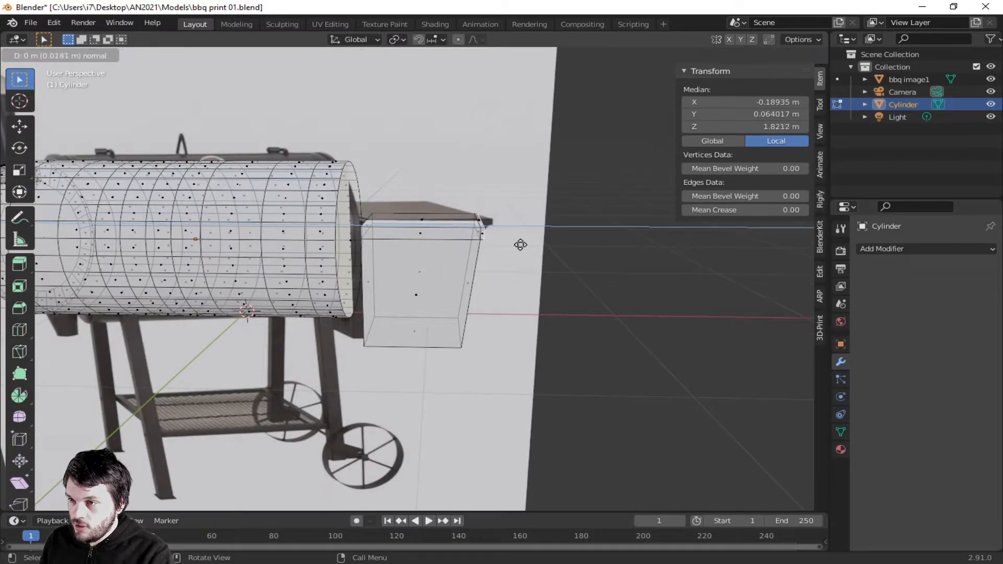
pyautogui.click(523, 245)
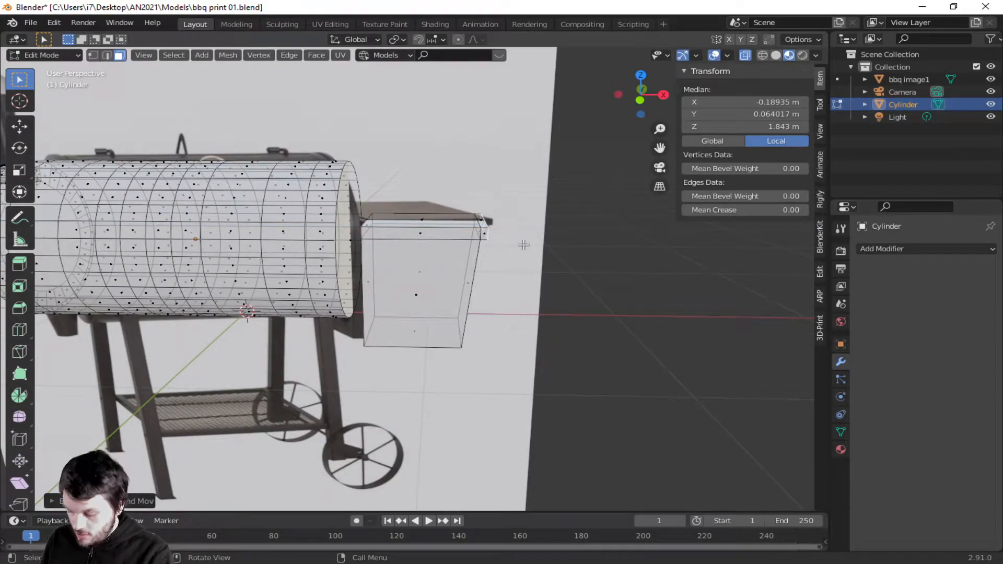
# - Rotate the lip's outer end face about -17° in the front view to slant it
pyautogui.press('KP_1')
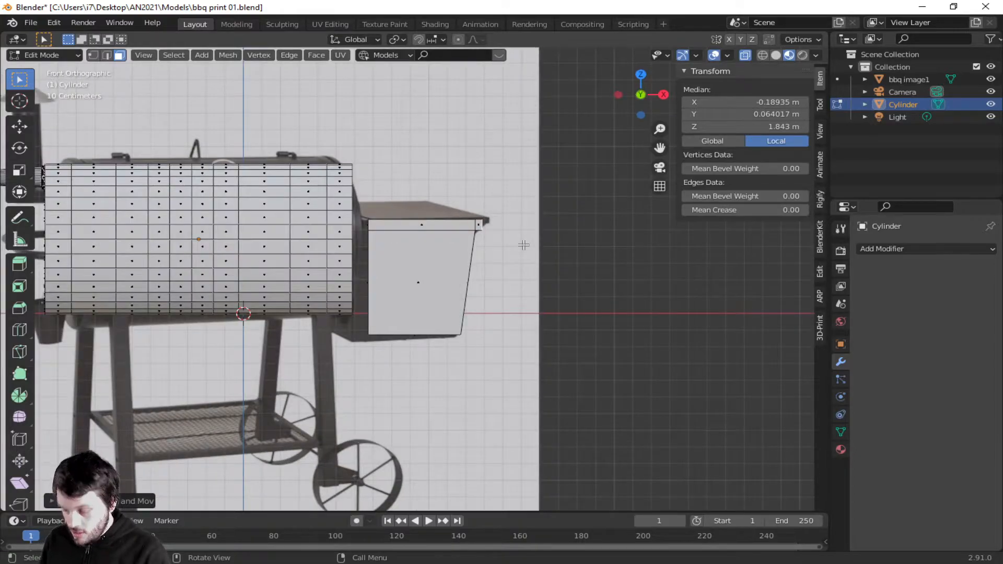
pyautogui.press('r')
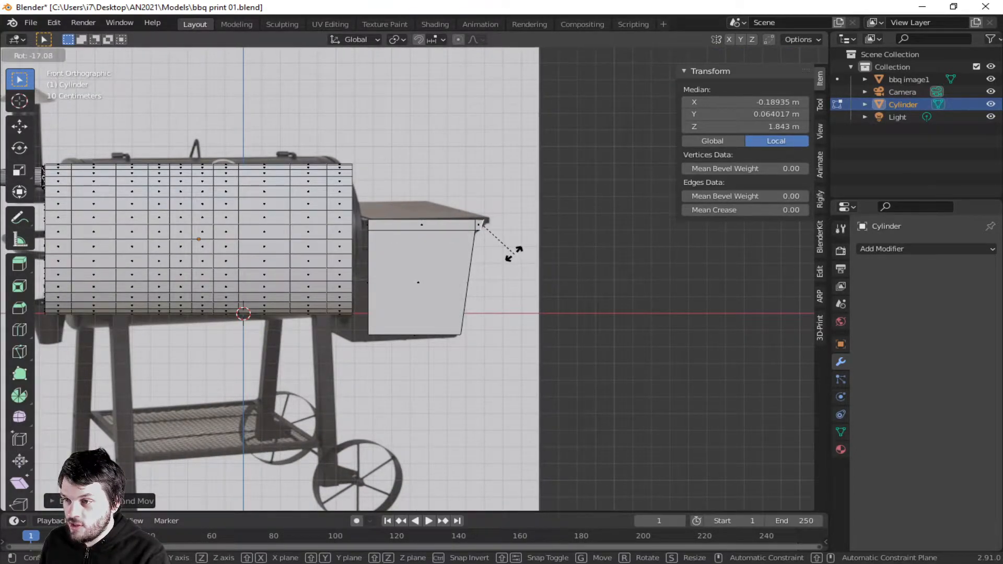
pyautogui.click(515, 254)
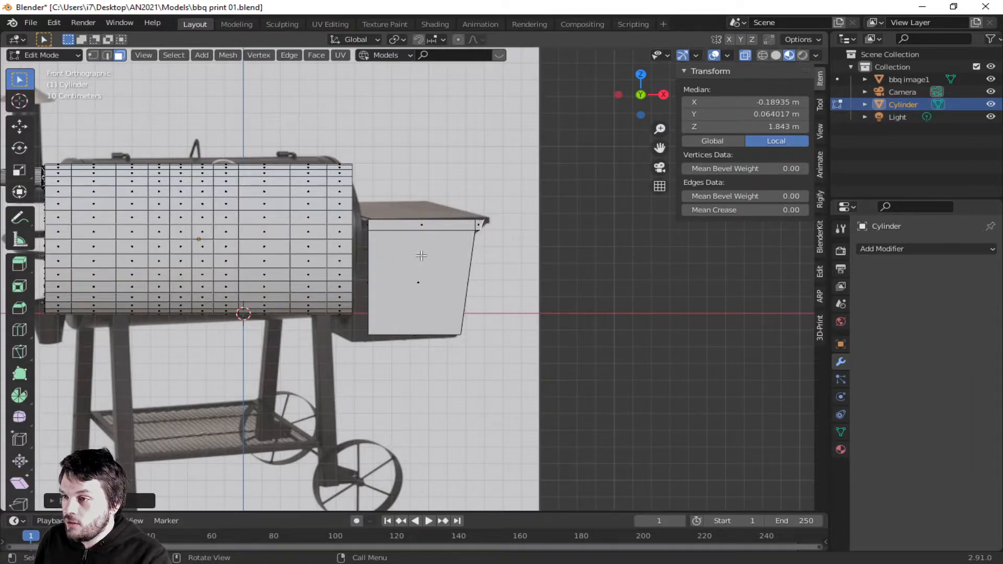
pyautogui.moveTo(424, 262); pyautogui.dragTo(360, 241, button='middle')
pyautogui.click(353, 241)
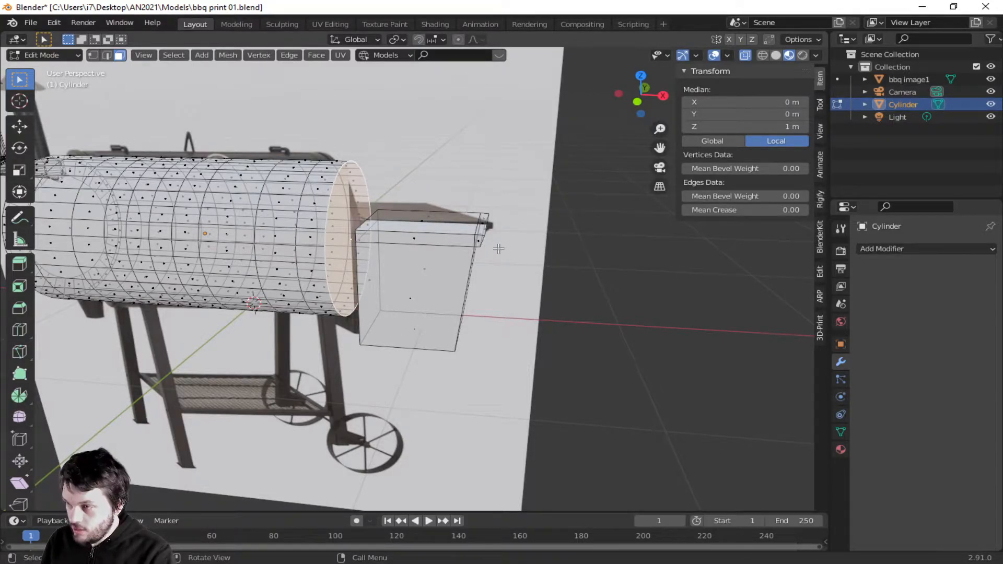
pyautogui.press('i')
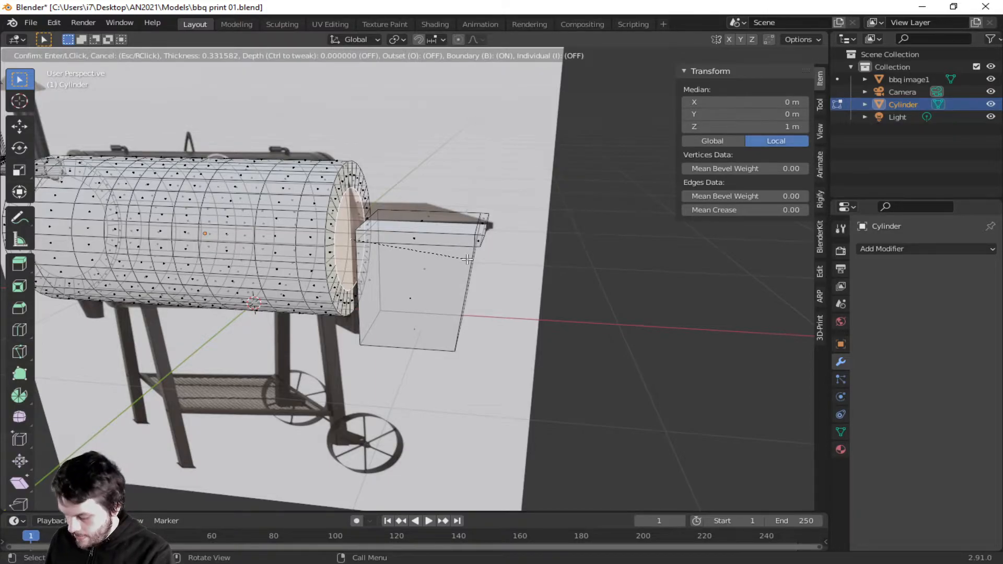
pyautogui.press('Escape')
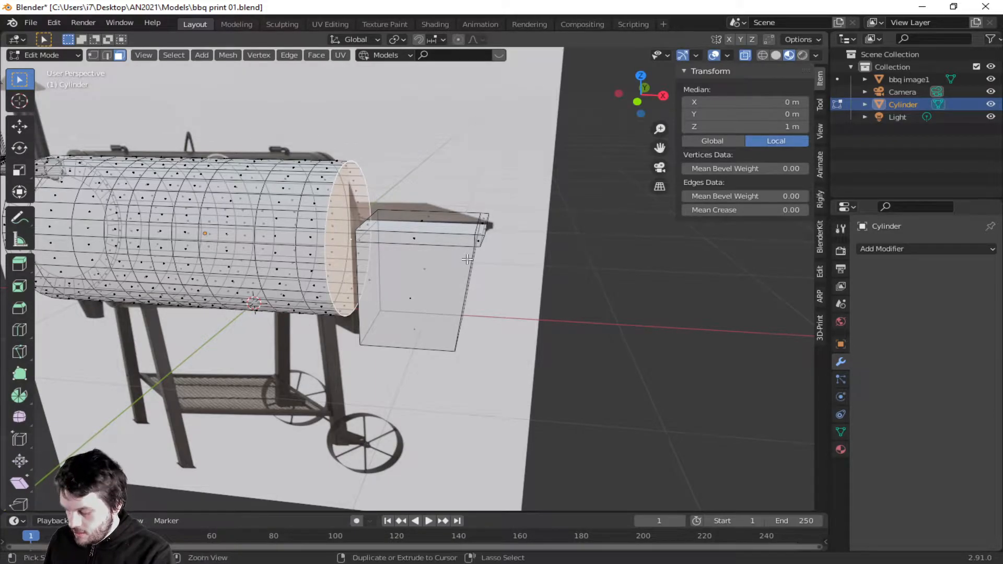
# - Hide the whole linked hopper box and the bbq image1 reference to expose the barrel's end face
pyautogui.moveTo(419, 265); pyautogui.dragTo(417, 238, button='middle')
pyautogui.scroll(3, 417, 237)
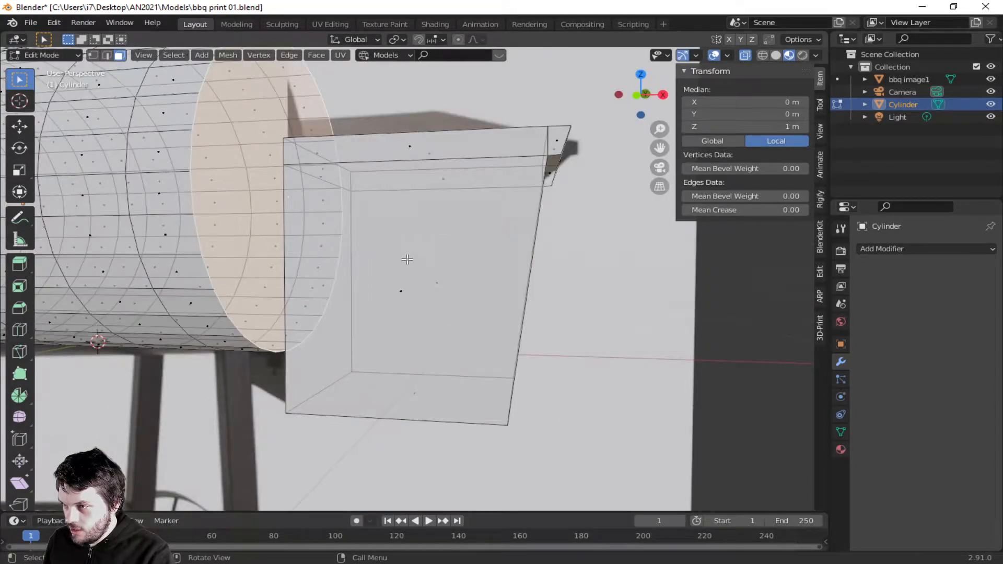
pyautogui.moveTo(412, 285); pyautogui.dragTo(453, 334, button='middle')
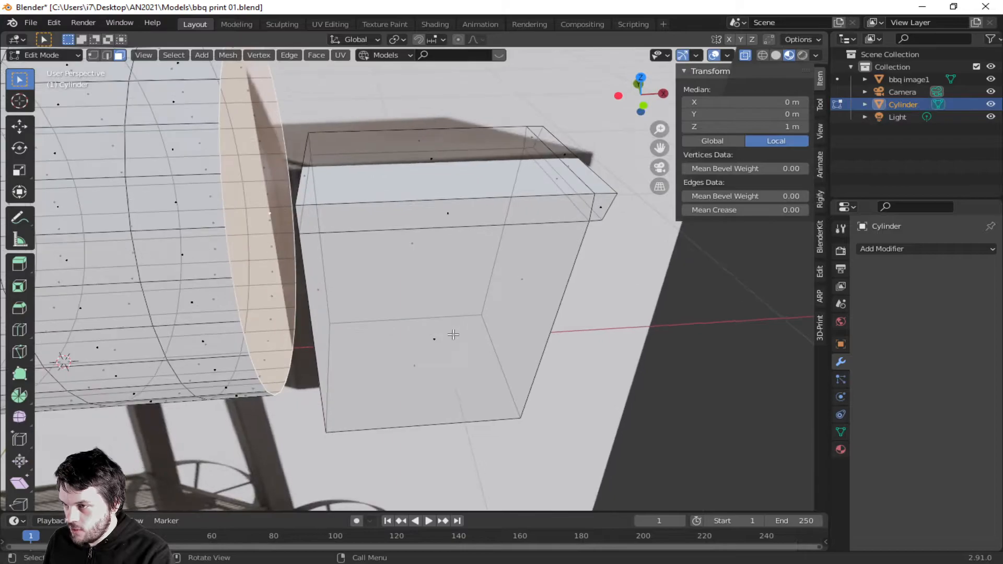
pyautogui.click(453, 335)
pyautogui.hotkey('ctrl', 'l')
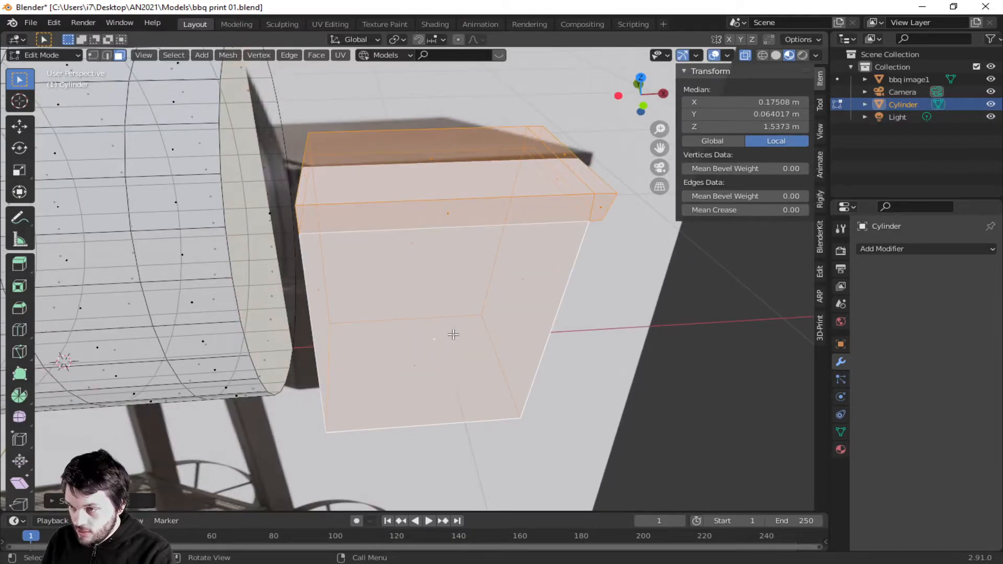
pyautogui.hotkey('alt', 'a')
pyautogui.moveTo(453, 335); pyautogui.dragTo(350, 282, button='middle')
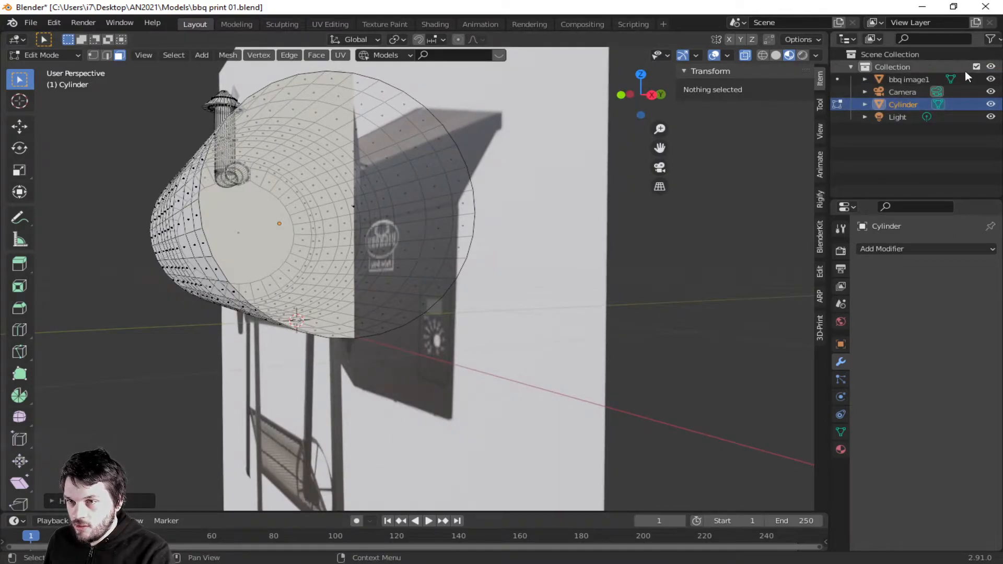
pyautogui.click(991, 79)
# - With X-ray off, knife a closed, roughly rectangular outline into the lower middle of the barrel's end face, its bottom corners on the rim
pyautogui.moveTo(356, 242); pyautogui.dragTo(316, 291, button='middle')
pyautogui.press('k')
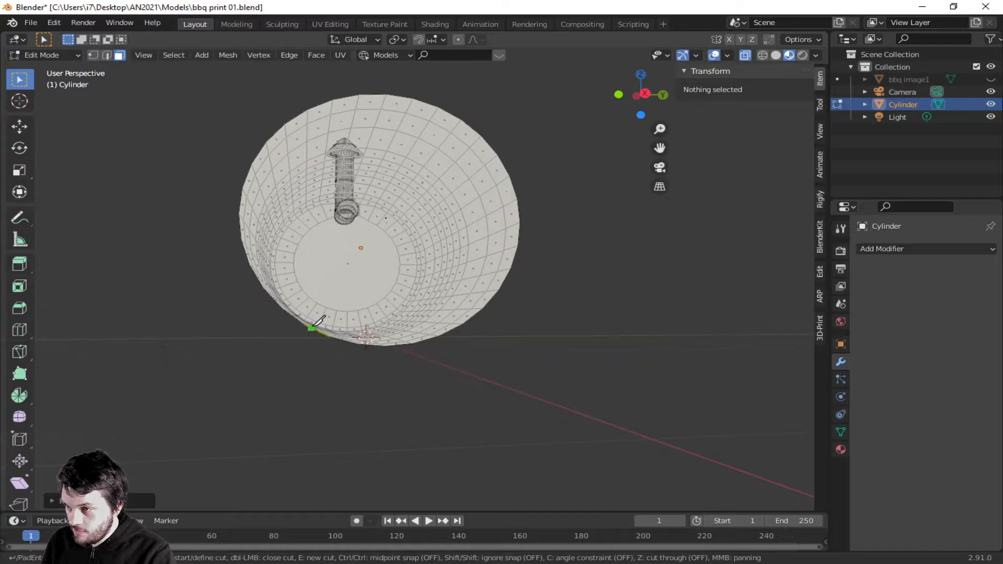
pyautogui.press('Escape')
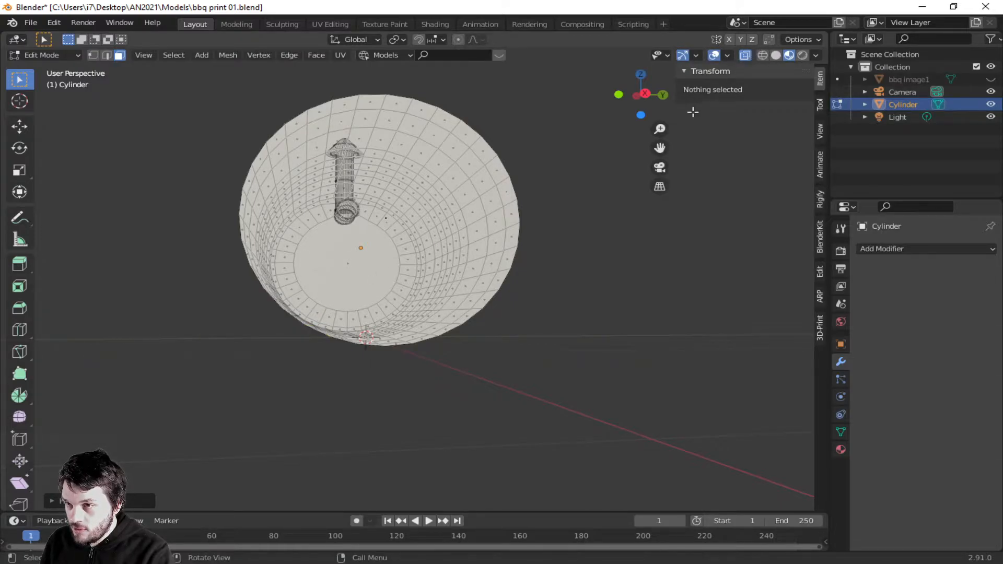
pyautogui.click(746, 55)
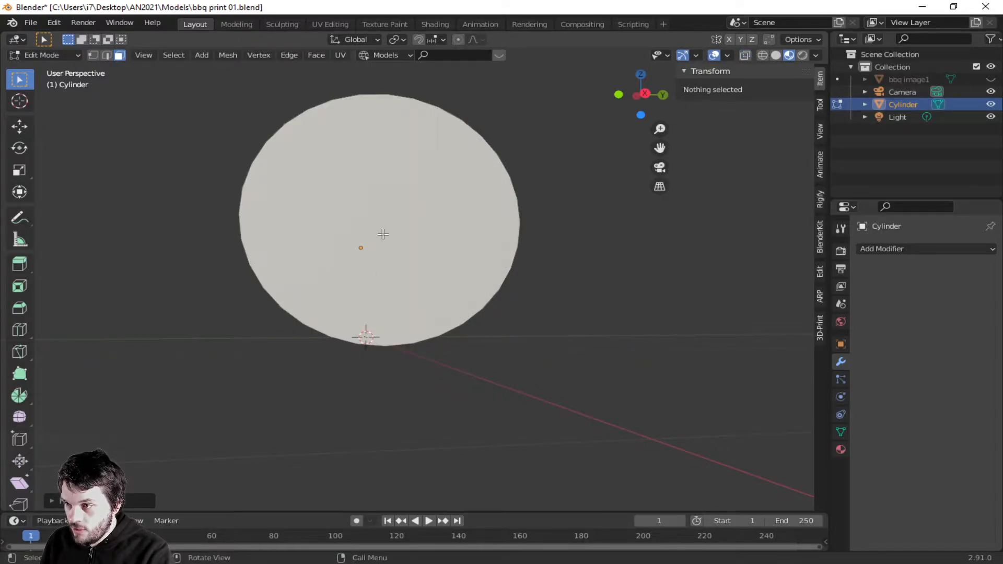
pyautogui.press('k')
pyautogui.click(318, 331)
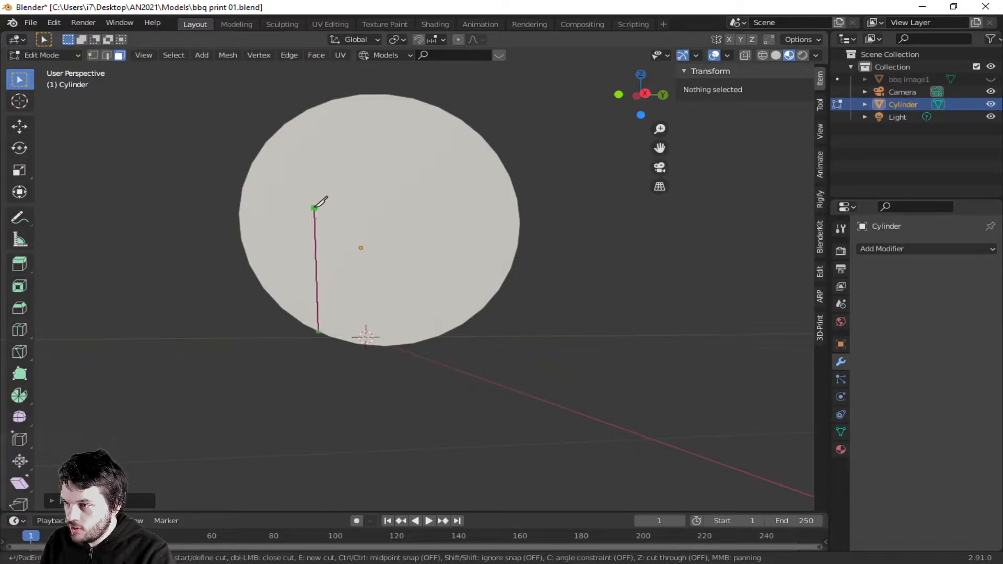
pyautogui.click(317, 216)
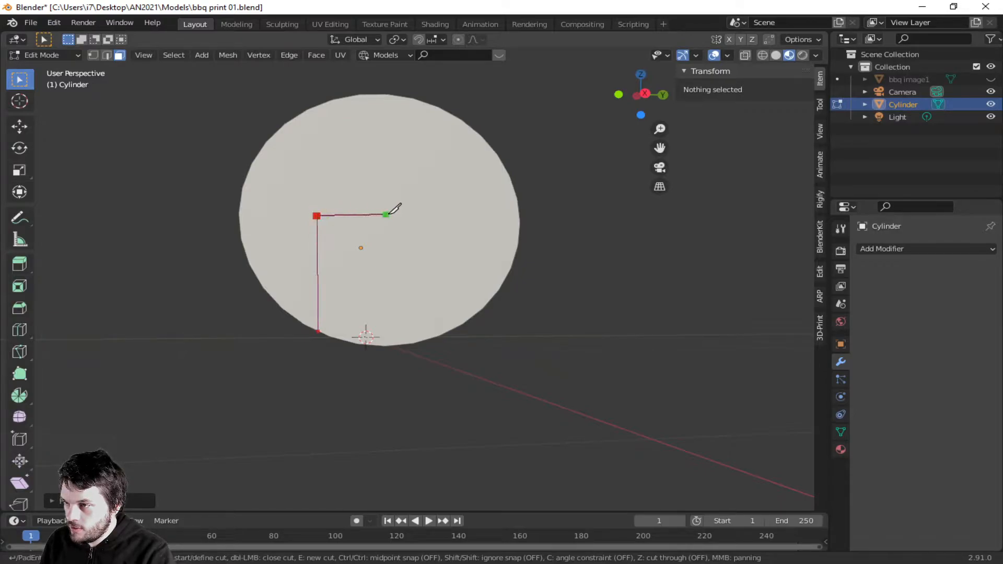
pyautogui.click(448, 215)
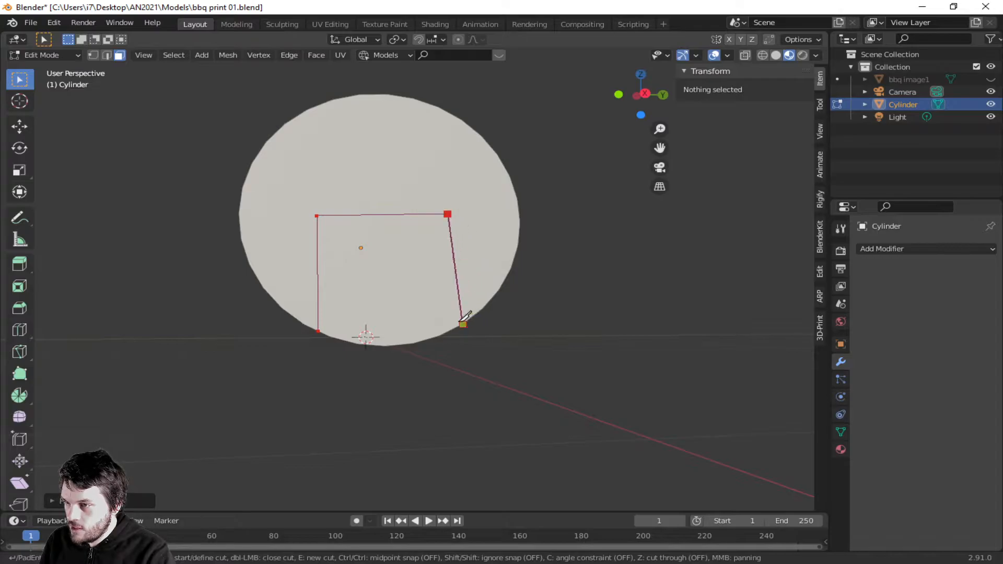
pyautogui.click(454, 328)
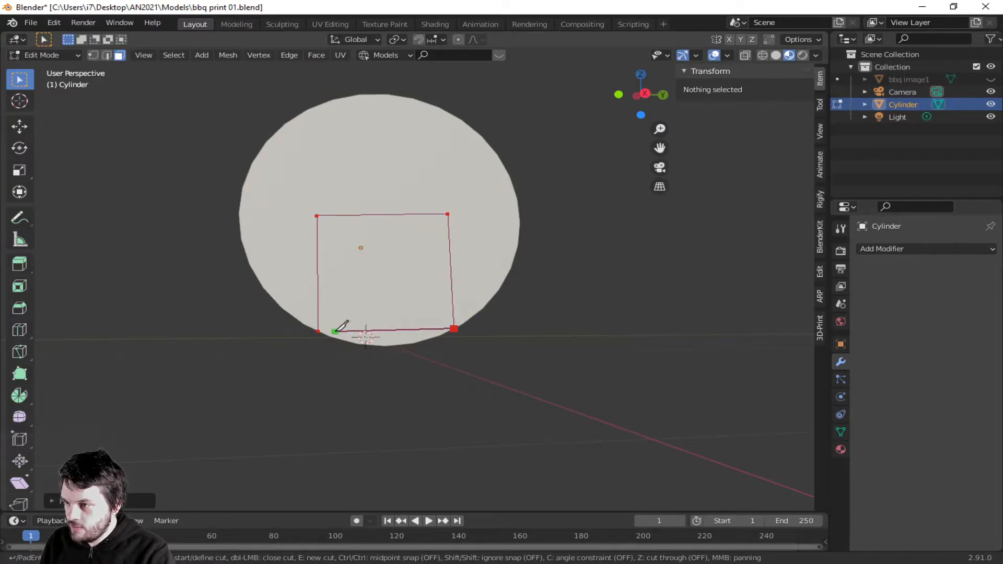
pyautogui.click(318, 332)
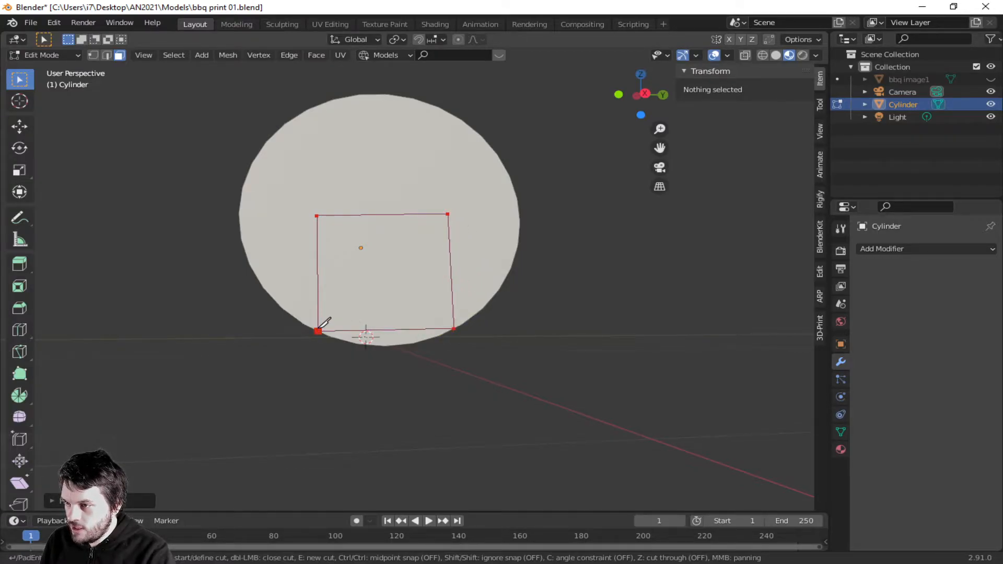
pyautogui.press('Return')
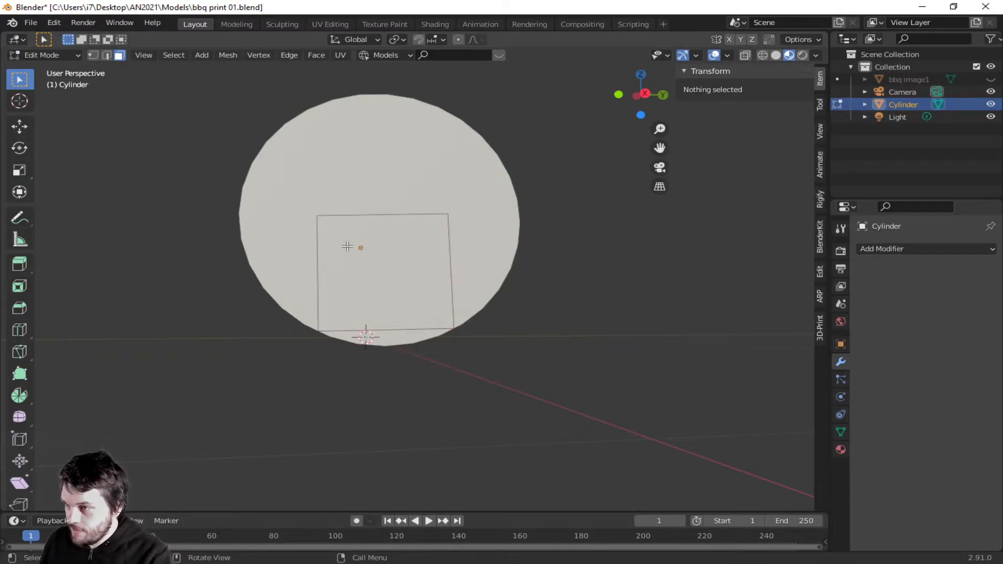
# - Select the knifed outline face on the barrel's end and reveal the hidden hopper box
pyautogui.click(370, 266)
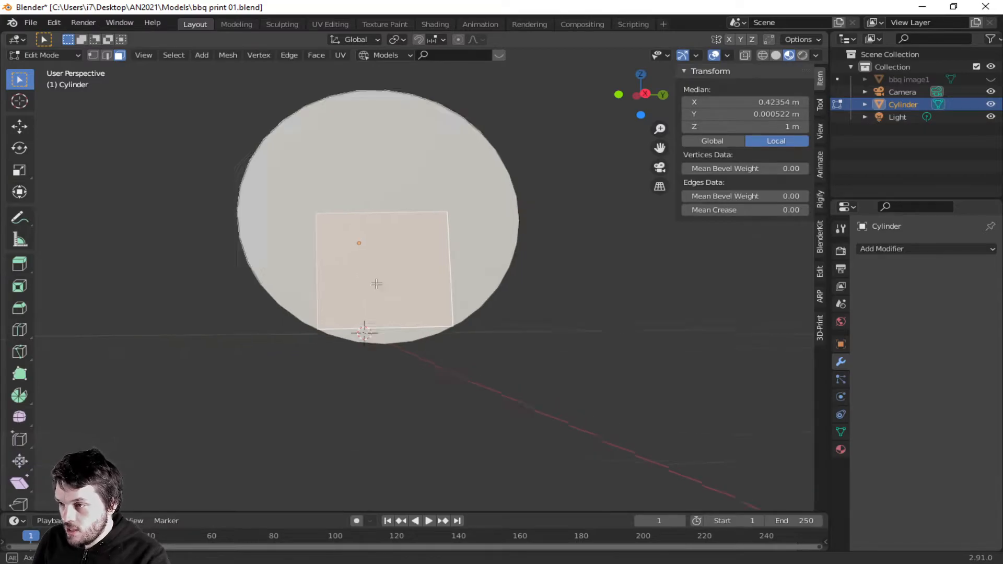
pyautogui.moveTo(368, 281); pyautogui.dragTo(466, 292, button='middle')
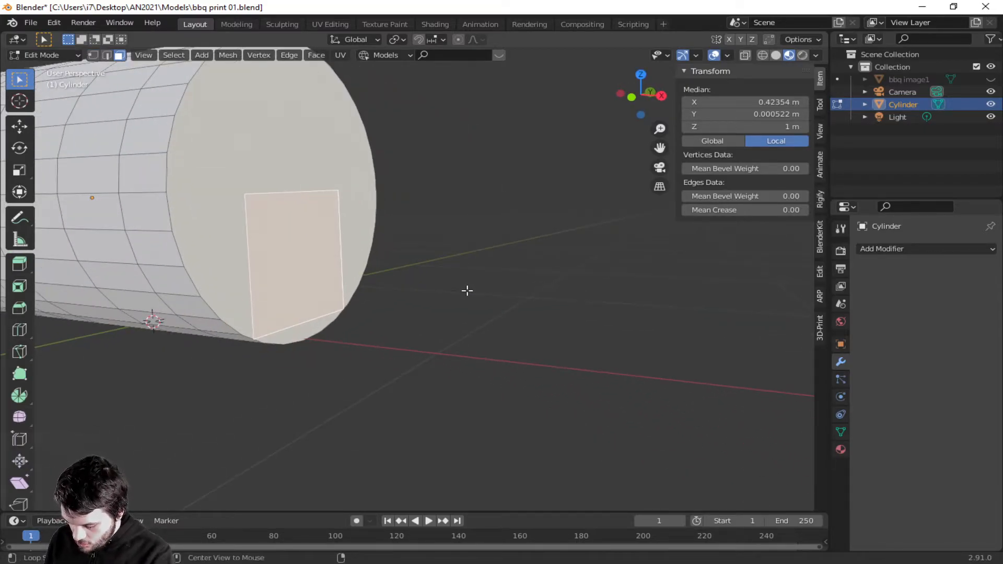
pyautogui.hotkey('alt', 'h')
pyautogui.moveTo(420, 299); pyautogui.dragTo(479, 272, button='middle')
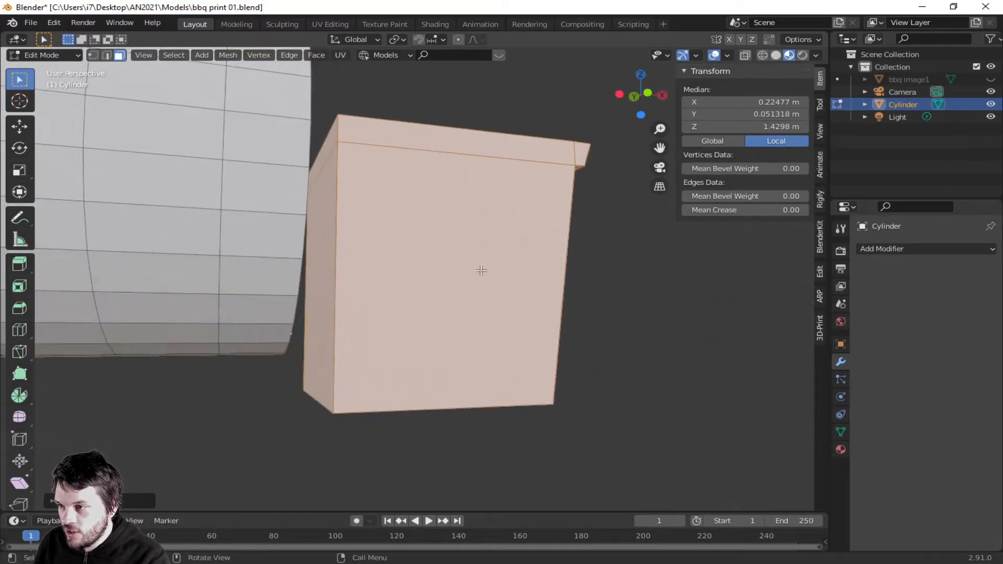
# - Inset the hopper's side face that faces the barrel and move the inset face up about 0.1 m in local coordinates
pyautogui.click(319, 265)
pyautogui.moveTo(419, 283)
pyautogui.mouseDown(button='middle')
pyautogui.moveTo(372, 298)
pyautogui.moveTo(407, 298)
pyautogui.mouseUp(button='middle')
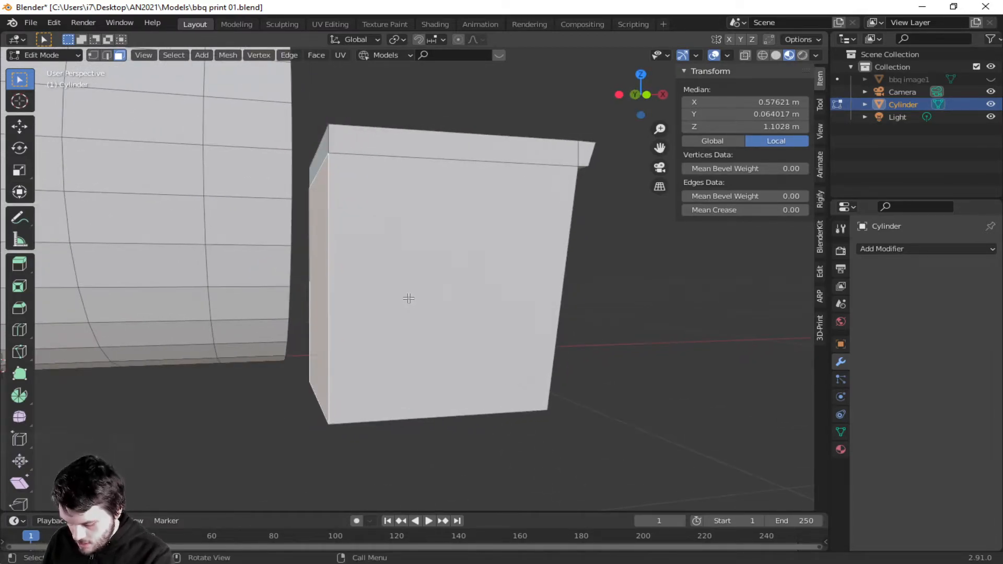
pyautogui.press('i')
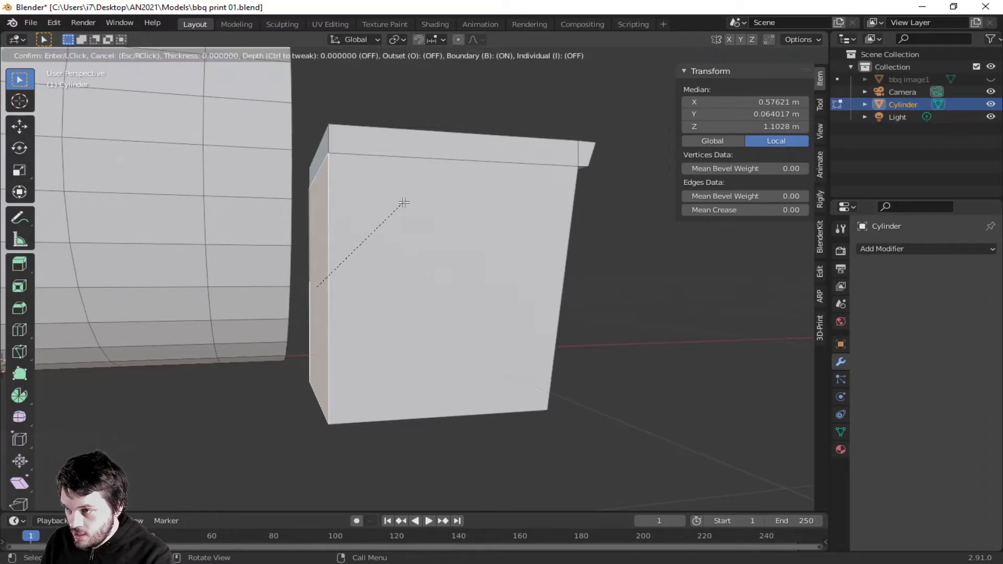
pyautogui.click(357, 228)
pyautogui.moveTo(376, 251)
pyautogui.mouseDown(button='middle')
pyautogui.moveTo(358, 258)
pyautogui.moveTo(381, 253)
pyautogui.mouseUp(button='middle')
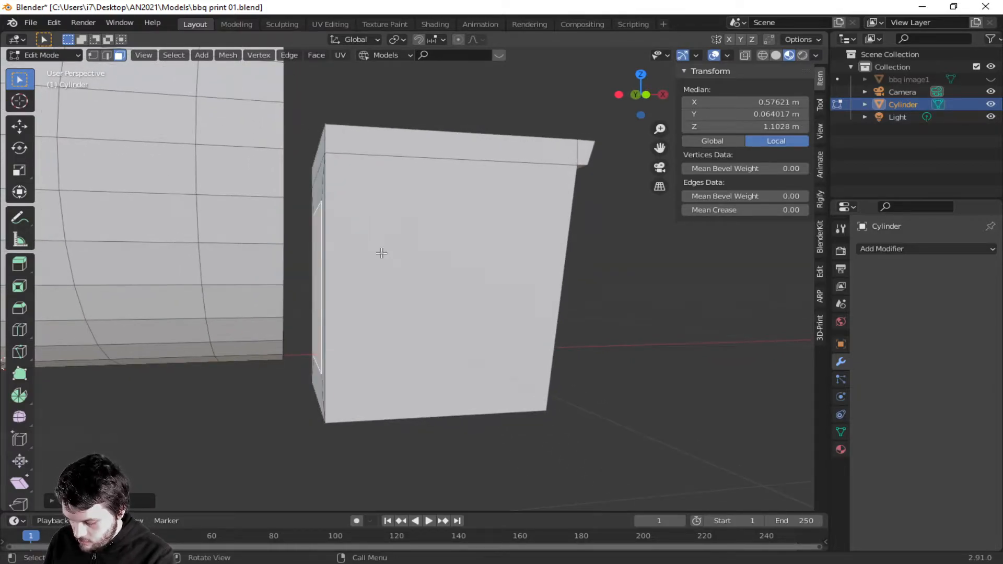
pyautogui.press('g')
pyautogui.press('z')
pyautogui.click(382, 237)
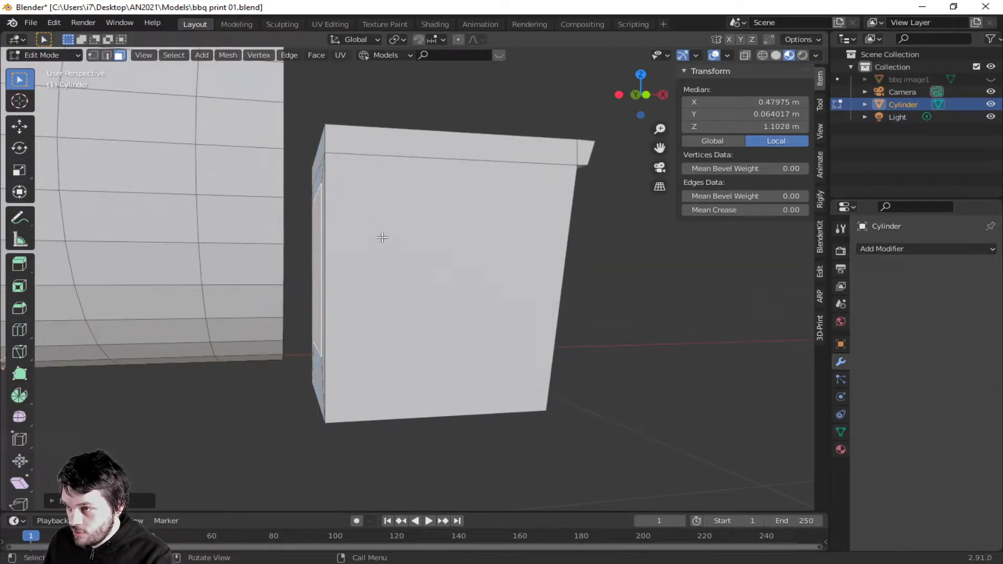
# - Extrude the inset face about 0.019 m toward the barrel
pyautogui.moveTo(425, 260)
pyautogui.mouseDown(button='middle')
pyautogui.moveTo(353, 261)
pyautogui.moveTo(431, 260)
pyautogui.mouseUp(button='middle')
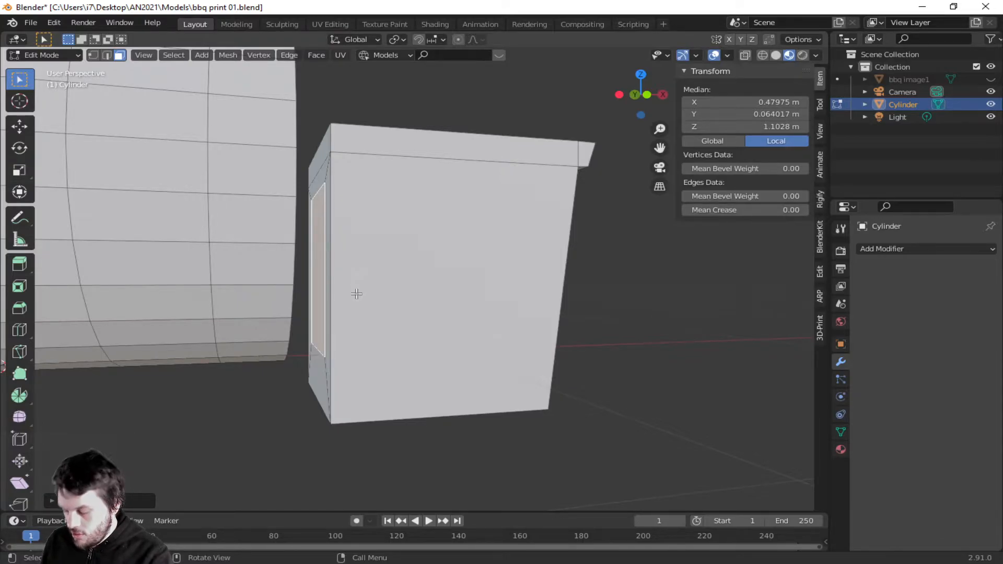
pyautogui.press('e')
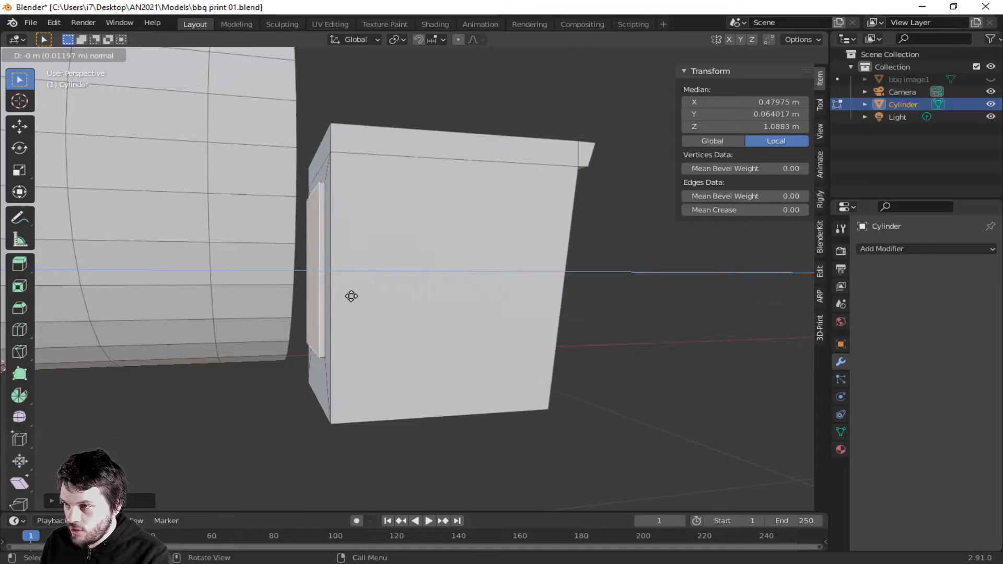
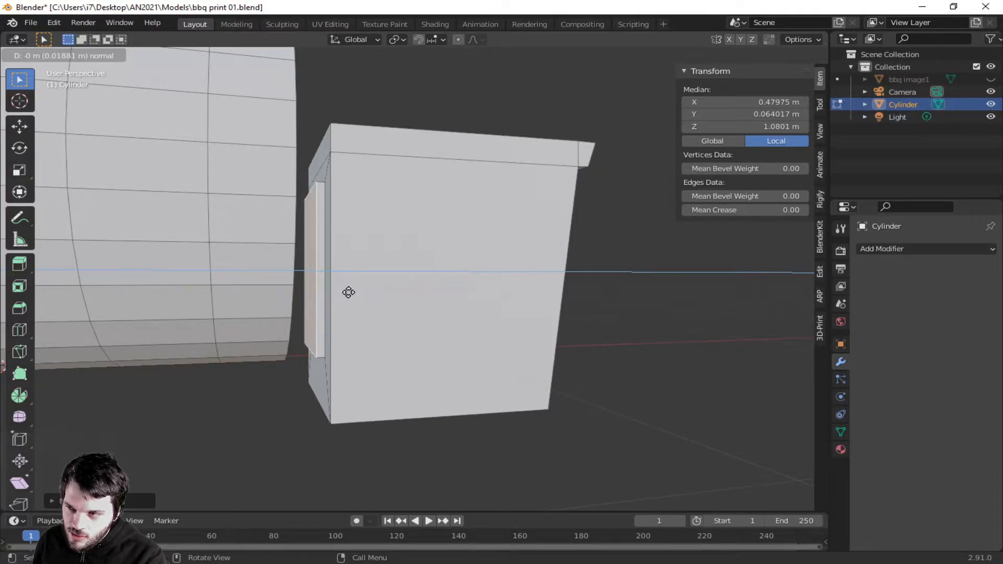
pyautogui.click(348, 292)
# - Delete the end face of the hopper's short extrusion next to the barrel
pyautogui.moveTo(444, 314); pyautogui.dragTo(491, 331, button='middle')
pyautogui.moveTo(390, 312); pyautogui.dragTo(421, 313, button='middle')
pyautogui.press('x')
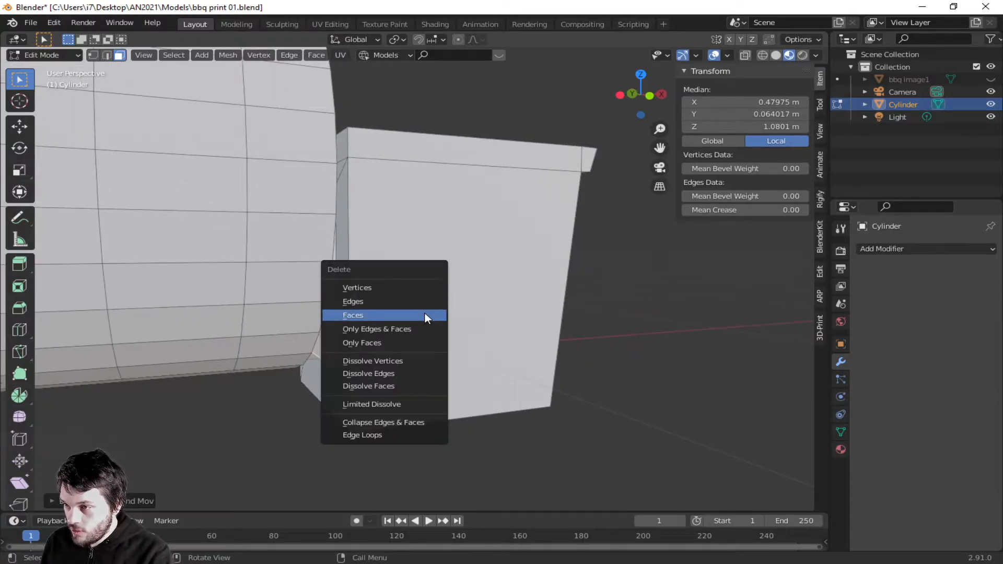
# - Delete the firebox's connecting end face and the facing inset face on the barrel's end to open both
pyautogui.click(424, 315)
pyautogui.moveTo(460, 325); pyautogui.dragTo(303, 316, button='middle')
pyautogui.click(277, 299)
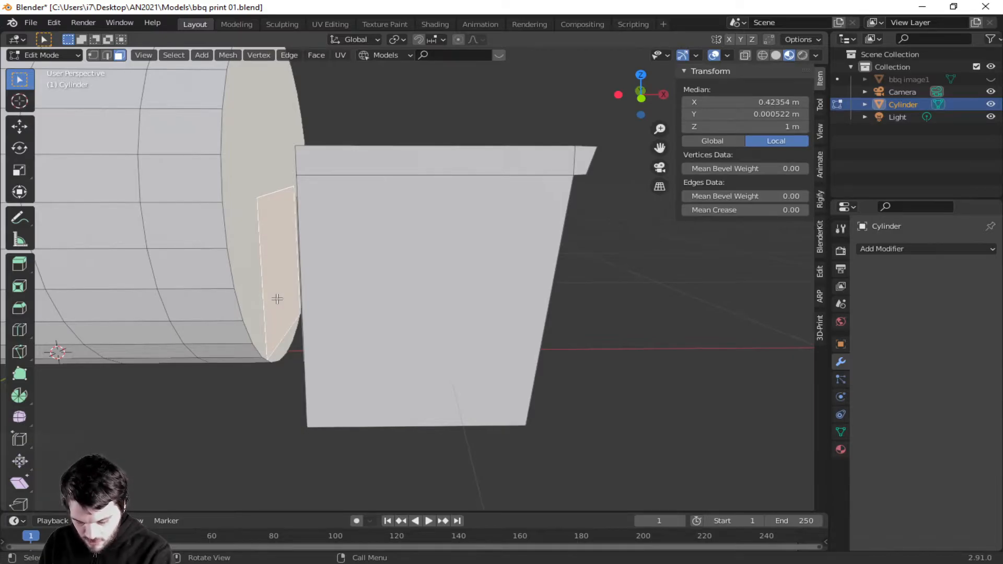
pyautogui.press('x')
pyautogui.click(276, 298)
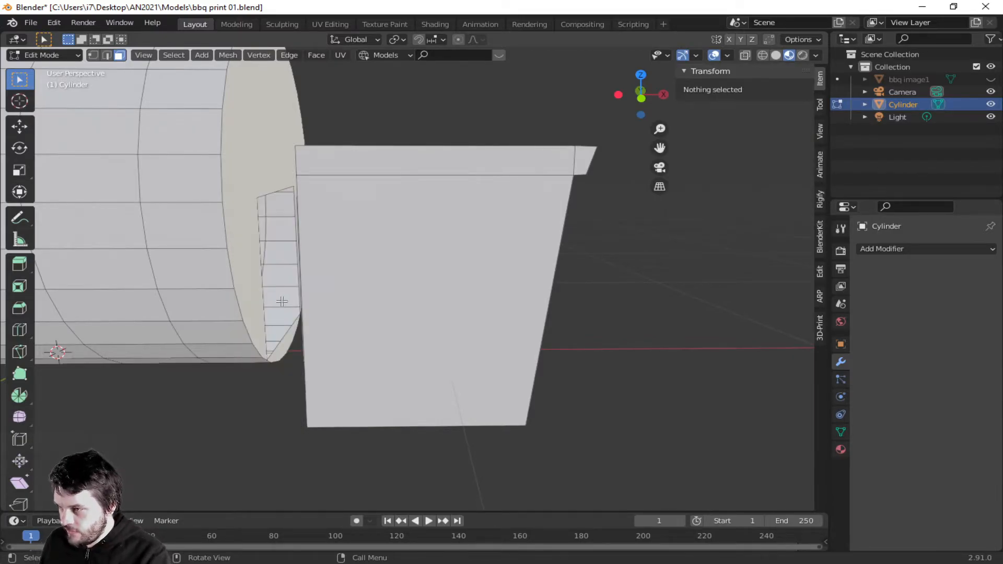
# - Bridge the edge loop of the barrel's end opening with the outer edge loop of the firebox's connecting opening, and clear the selection
pyautogui.press('2')
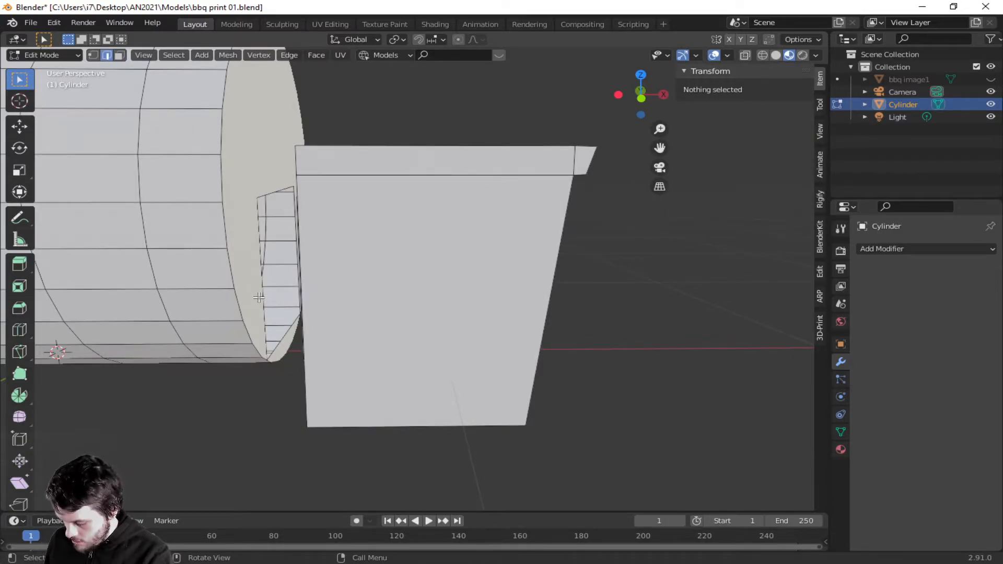
pyautogui.keyDown('alt'); pyautogui.click(262, 297); pyautogui.keyUp('alt')
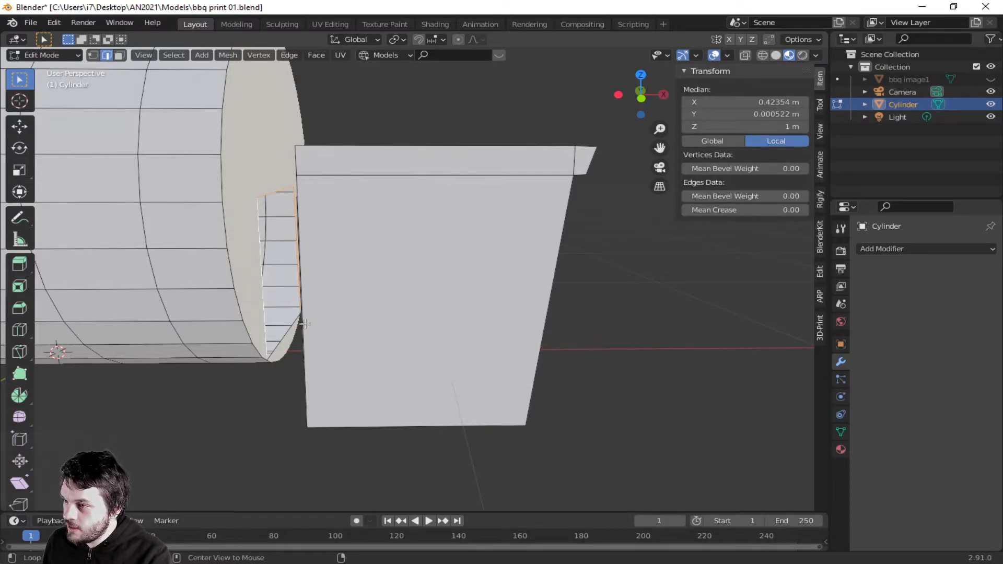
pyautogui.moveTo(282, 340); pyautogui.dragTo(450, 371, button='middle')
pyautogui.scroll(4, 316, 356)
pyautogui.scroll(-4, 316, 351)
pyautogui.scroll(4, 317, 351)
pyautogui.scroll(3, 391, 471)
pyautogui.scroll(-3, 390, 472)
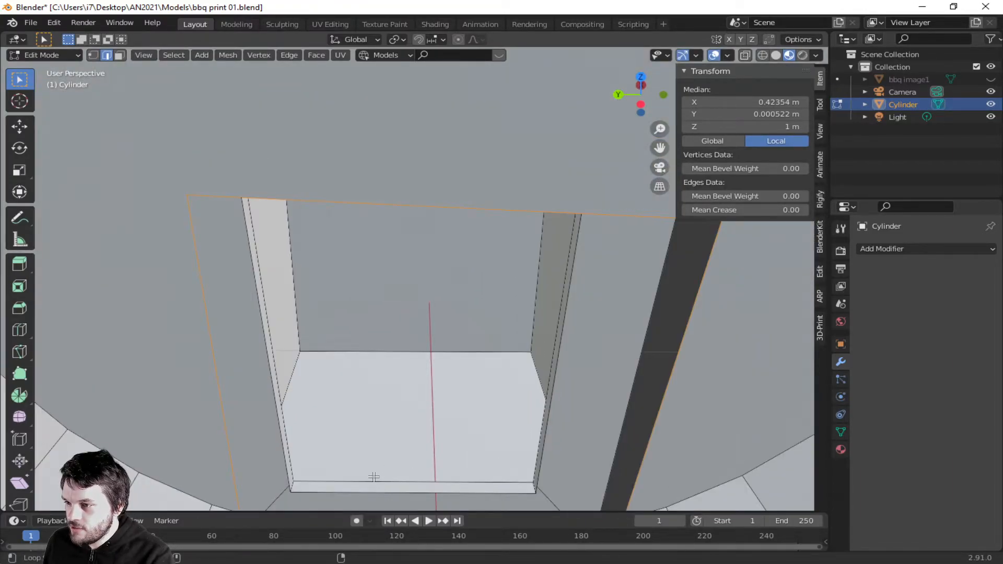
pyautogui.keyDown('alt'); pyautogui.keyDown('shift'); pyautogui.click(375, 482); pyautogui.keyUp('shift'); pyautogui.keyUp('alt')
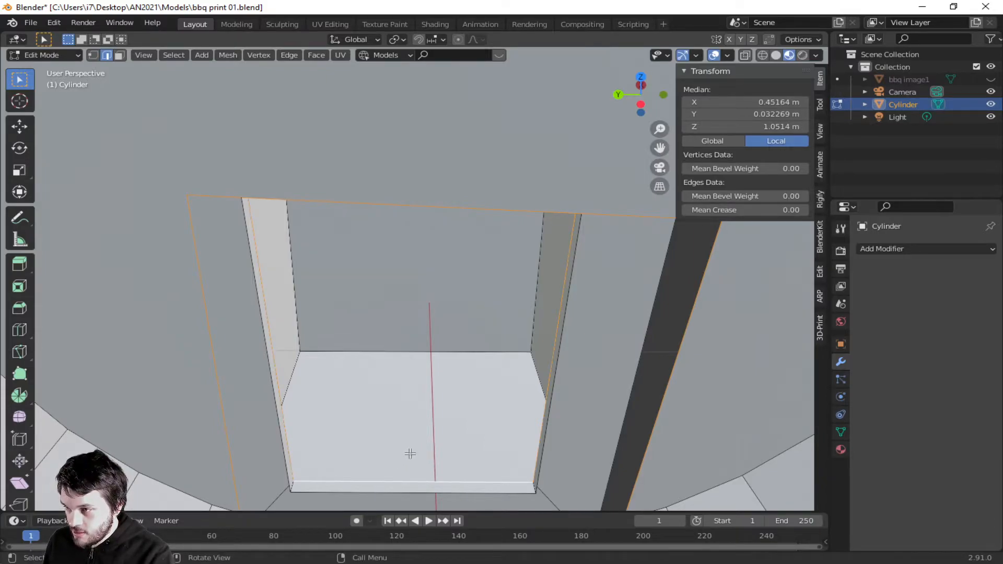
pyautogui.moveTo(411, 453); pyautogui.dragTo(343, 454, button='middle')
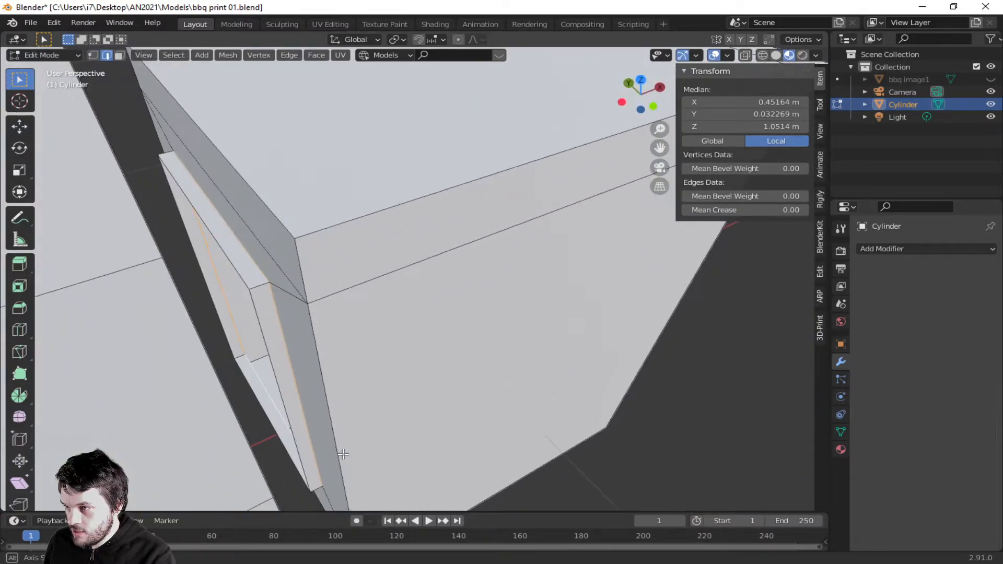
pyautogui.keyDown('alt'); pyautogui.click(296, 434); pyautogui.keyUp('alt')
pyautogui.keyDown('alt'); pyautogui.click(292, 433); pyautogui.keyUp('alt')
pyautogui.moveTo(292, 433); pyautogui.dragTo(348, 433, button='middle')
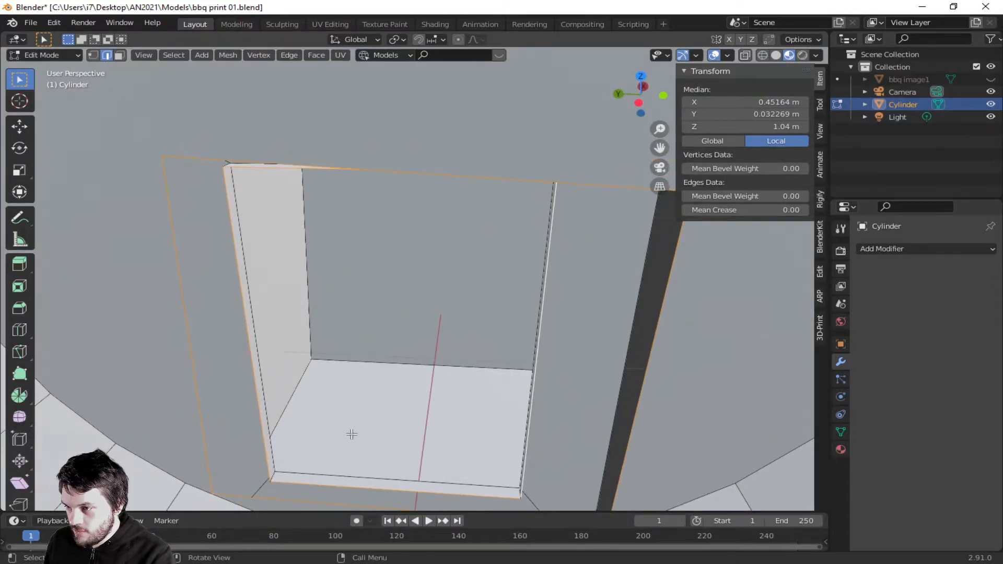
pyautogui.rightClick(349, 434)
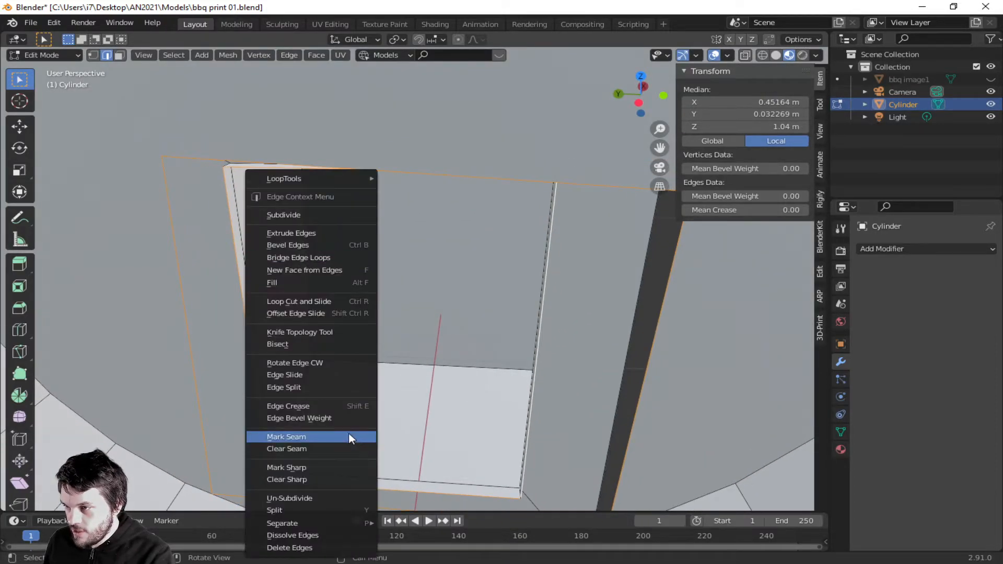
pyautogui.click(317, 259)
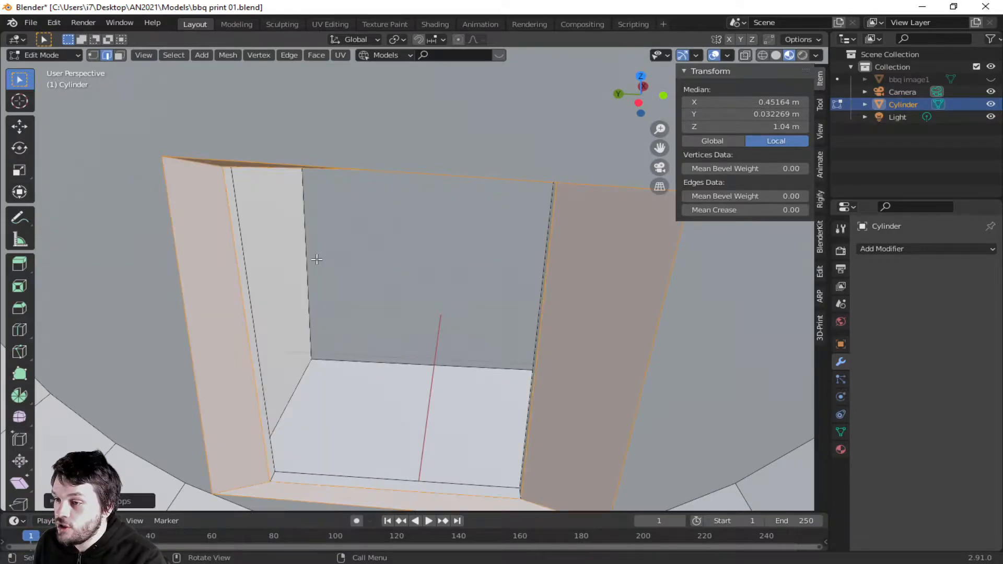
pyautogui.moveTo(634, 352)
pyautogui.mouseDown(button='middle')
pyautogui.moveTo(437, 370)
pyautogui.moveTo(511, 318)
pyautogui.moveTo(522, 370)
pyautogui.moveTo(581, 410)
pyautogui.moveTo(679, 398)
pyautogui.moveTo(791, 403)
pyautogui.moveTo(622, 338)
pyautogui.mouseUp(button='middle')
pyautogui.scroll(2, 349, 347)
pyautogui.scroll(-4, 350, 347)
pyautogui.moveTo(310, 307); pyautogui.dragTo(402, 339, button='middle')
pyautogui.click(721, 361)
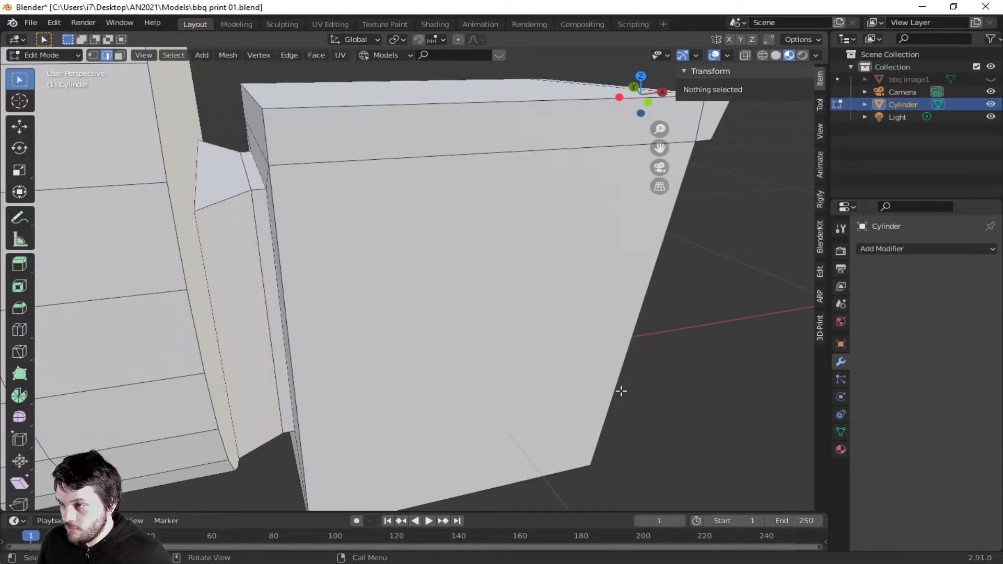
# - Select a face on the barrel's side near the firebox and unhide the bbq image1 reference
pyautogui.click(82, 258)
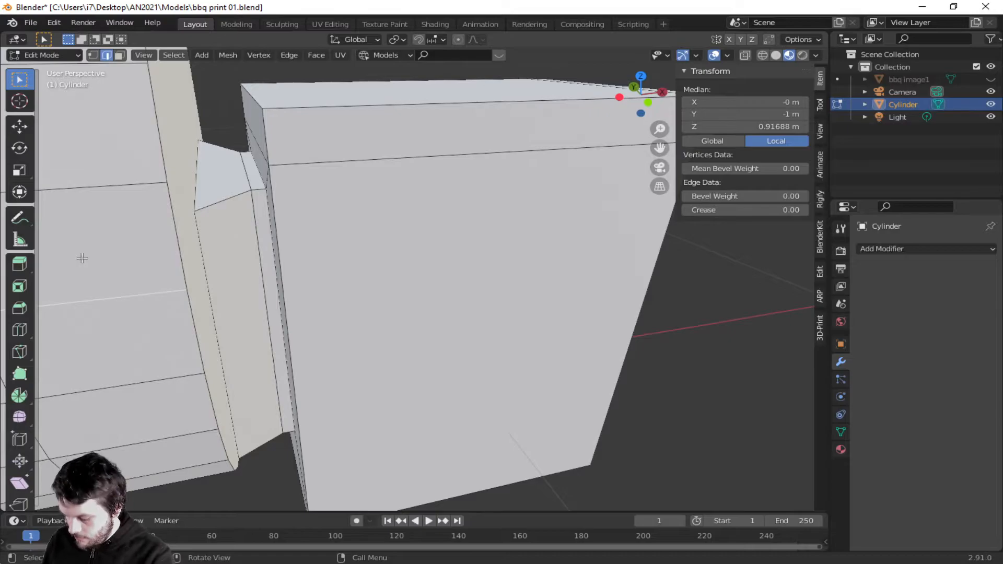
pyautogui.press('3')
pyautogui.click(82, 259)
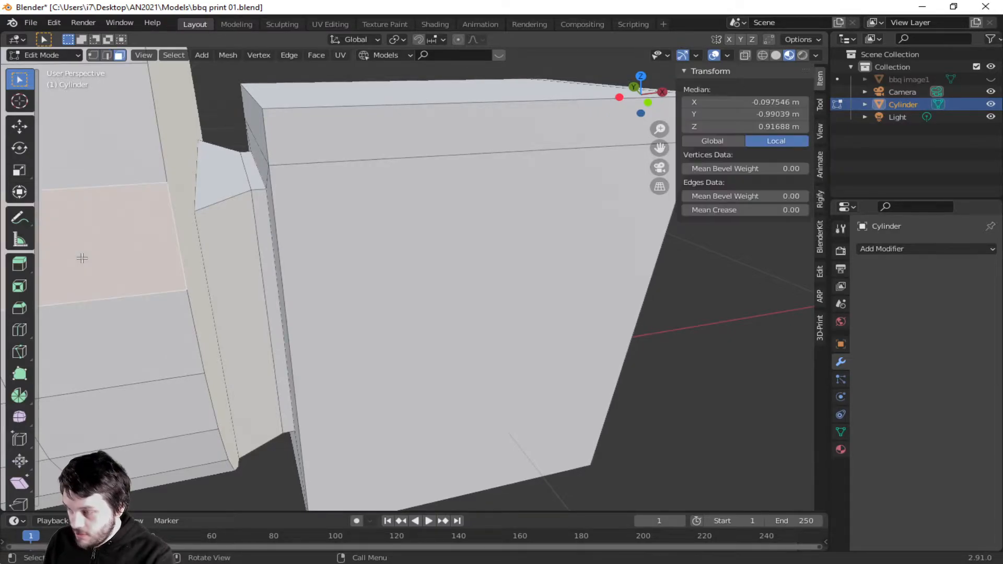
pyautogui.press('KP_Decimal')
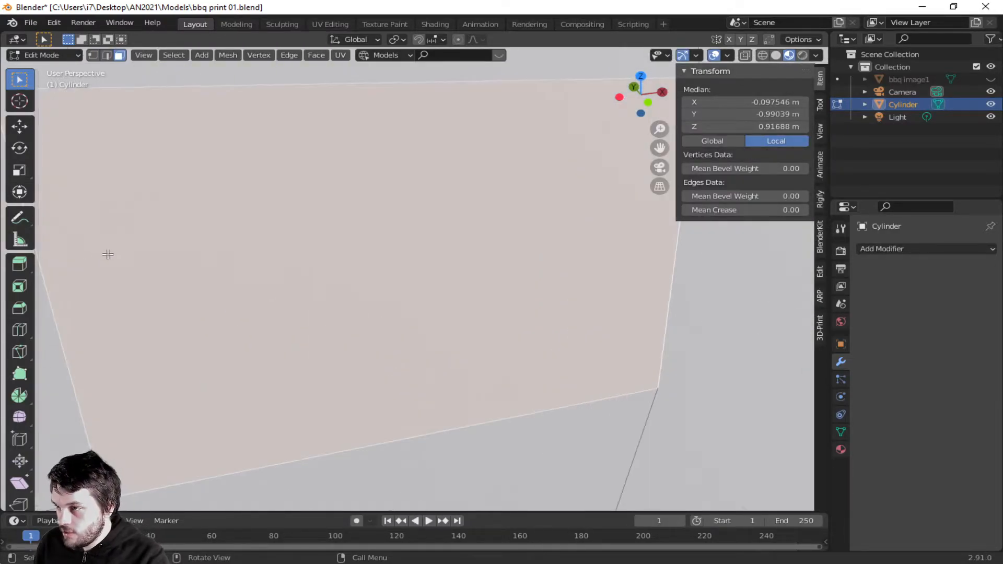
pyautogui.scroll(-3, 107, 255)
pyautogui.scroll(-6, 108, 254)
pyautogui.moveTo(348, 298)
pyautogui.mouseDown(button='middle')
pyautogui.moveTo(327, 271)
pyautogui.moveTo(314, 271)
pyautogui.moveTo(313, 237)
pyautogui.moveTo(233, 152)
pyautogui.moveTo(73, 215)
pyautogui.moveTo(32, 298)
pyautogui.moveTo(300, 363)
pyautogui.moveTo(353, 291)
pyautogui.mouseUp(button='middle')
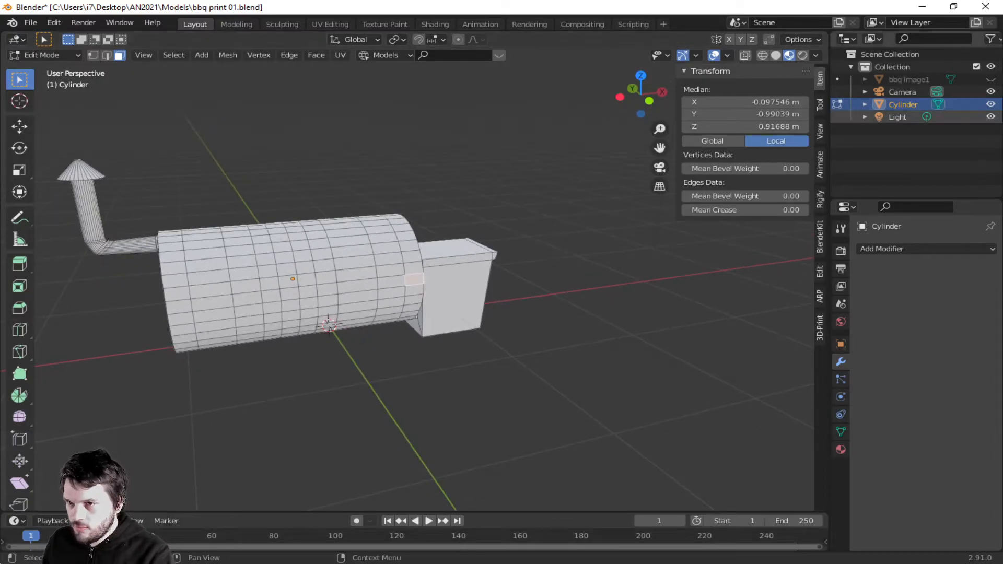
pyautogui.click(991, 79)
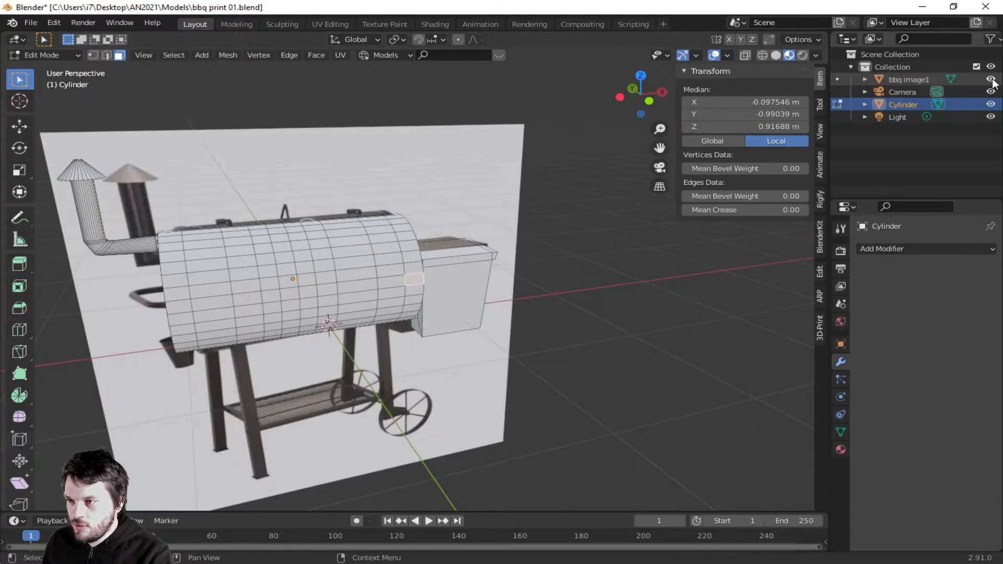
# - Extrude the four corner patches of faces on the barrel's underside straight down along global Z to form leg blocks
pyautogui.moveTo(602, 333); pyautogui.dragTo(524, 221, button='middle')
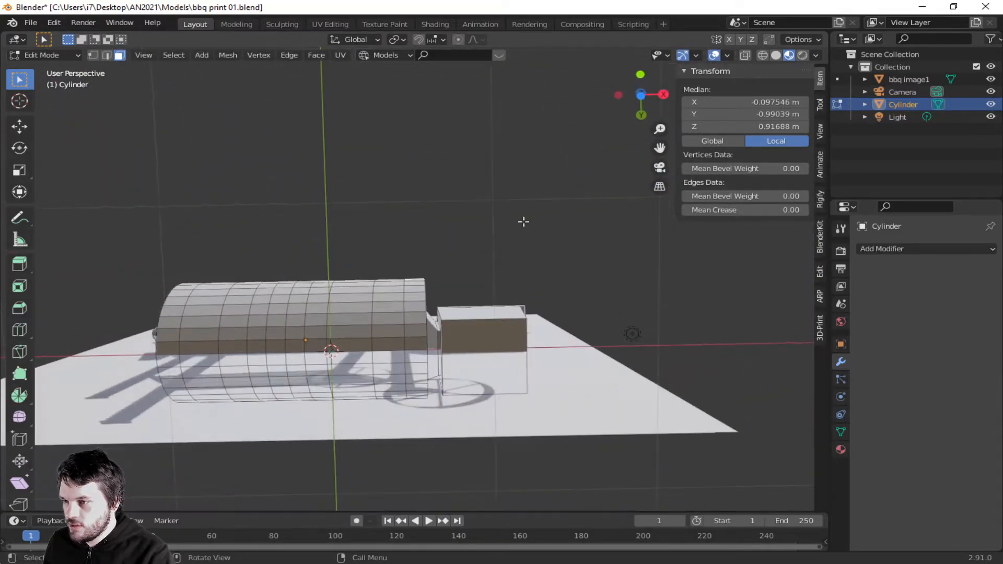
pyautogui.click(390, 334)
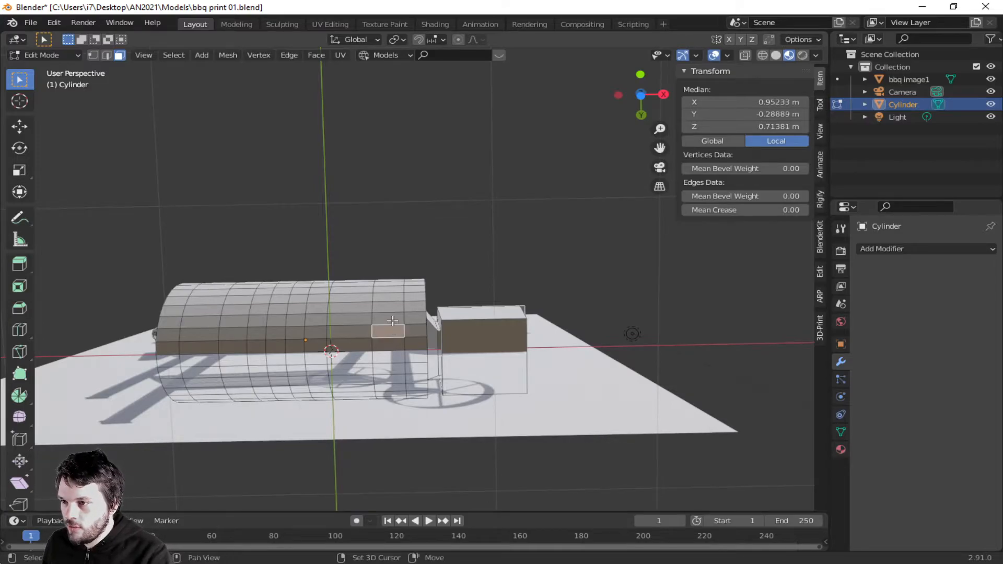
pyautogui.keyDown('shift'); pyautogui.click(388, 318); pyautogui.keyUp('shift')
pyautogui.keyDown('shift'); pyautogui.click(390, 378); pyautogui.keyUp('shift')
pyautogui.keyDown('shift'); pyautogui.click(388, 371); pyautogui.keyUp('shift')
pyautogui.moveTo(388, 370); pyautogui.dragTo(394, 334, button='middle')
pyautogui.keyDown('shift'); pyautogui.click(394, 360); pyautogui.keyUp('shift')
pyautogui.keyDown('shift'); pyautogui.click(395, 350); pyautogui.keyUp('shift')
pyautogui.keyDown('shift'); pyautogui.click(402, 308); pyautogui.keyUp('shift')
pyautogui.keyDown('shift'); pyautogui.click(191, 273); pyautogui.keyUp('shift')
pyautogui.keyDown('shift'); pyautogui.click(190, 266); pyautogui.keyUp('shift')
pyautogui.keyDown('shift'); pyautogui.click(161, 260); pyautogui.keyUp('shift')
pyautogui.keyDown('shift'); pyautogui.click(160, 263); pyautogui.keyUp('shift')
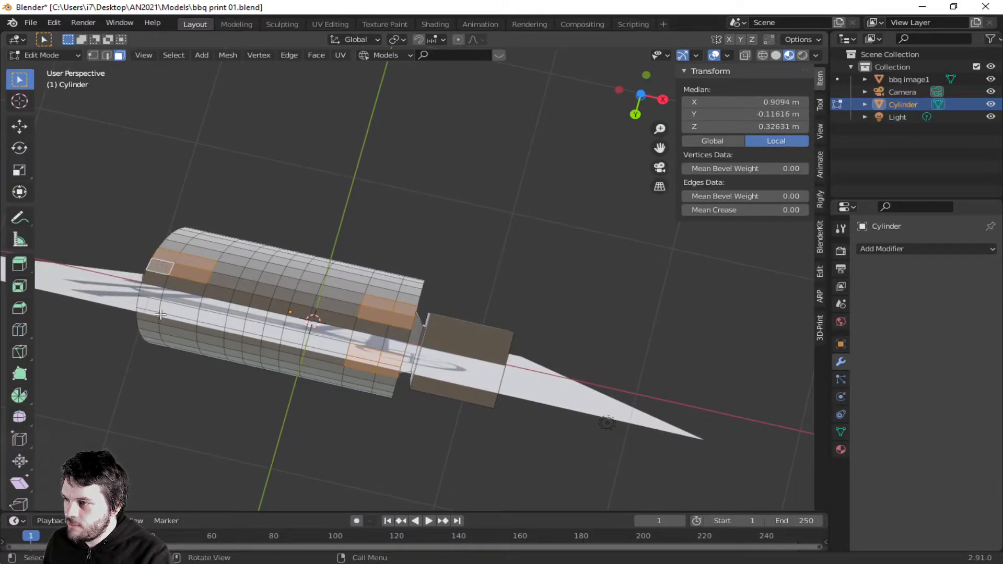
pyautogui.keyDown('shift'); pyautogui.click(157, 270); pyautogui.keyUp('shift')
pyautogui.keyDown('shift'); pyautogui.click(150, 315); pyautogui.keyUp('shift')
pyautogui.keyDown('shift'); pyautogui.click(172, 321); pyautogui.keyUp('shift')
pyautogui.keyDown('shift'); pyautogui.click(179, 312); pyautogui.keyUp('shift')
pyautogui.moveTo(246, 318); pyautogui.dragTo(67, 426, button='middle')
pyautogui.press('e')
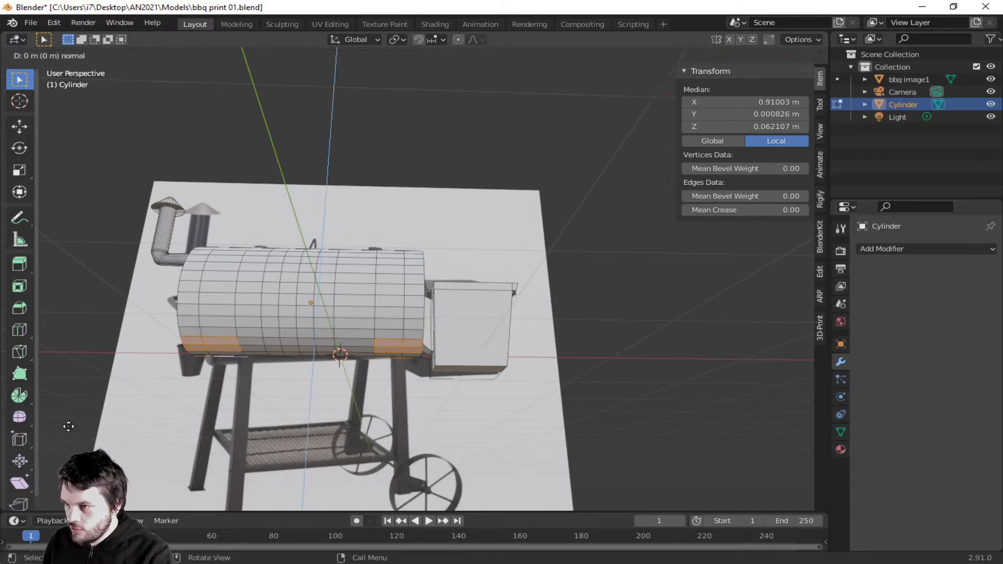
pyautogui.press('z')
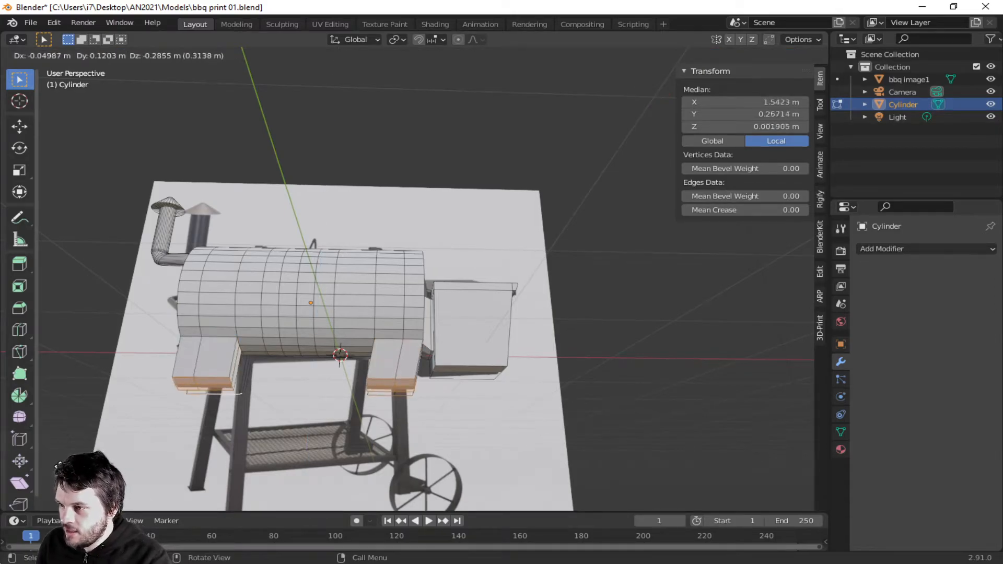
pyautogui.press('z')
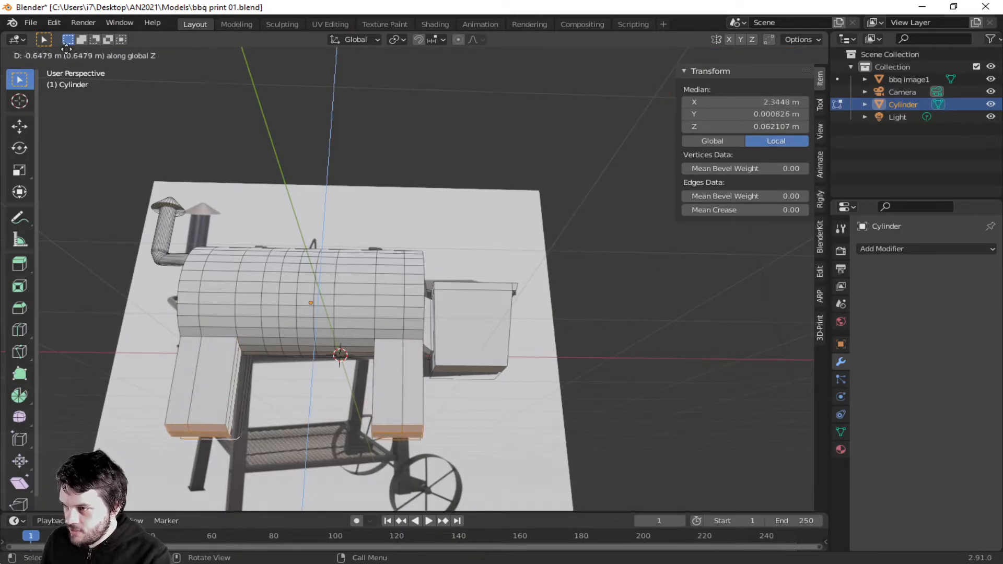
pyautogui.click(67, 81)
pyautogui.moveTo(524, 369); pyautogui.dragTo(47, 386, button='middle')
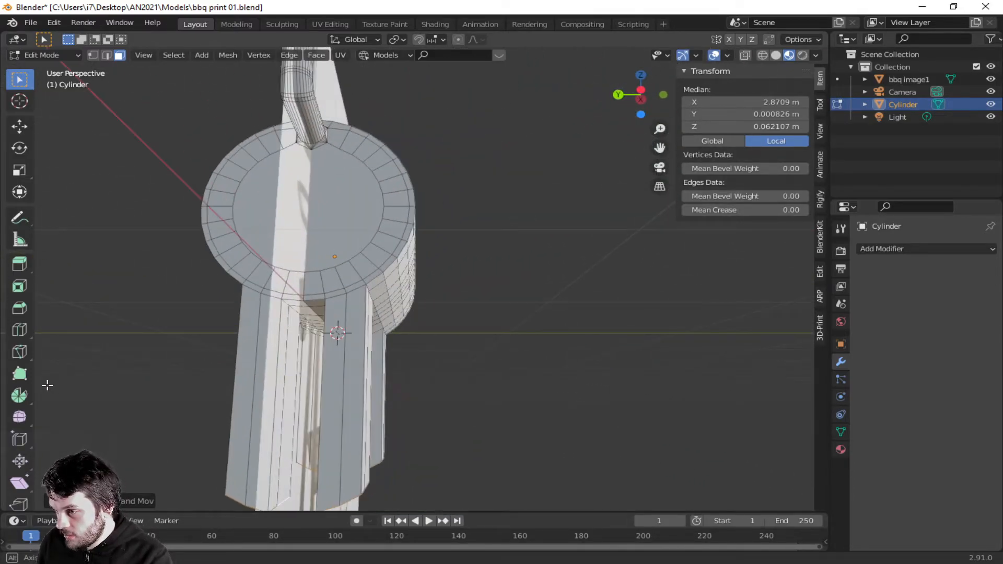
pyautogui.scroll(2, 434, 488)
pyautogui.scroll(-4, 435, 487)
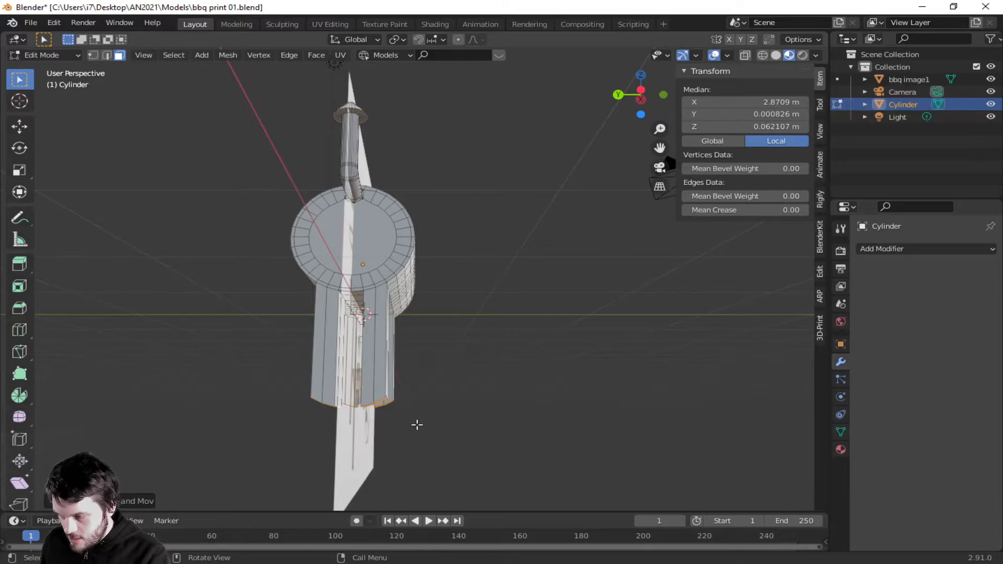
pyautogui.press('KP_1')
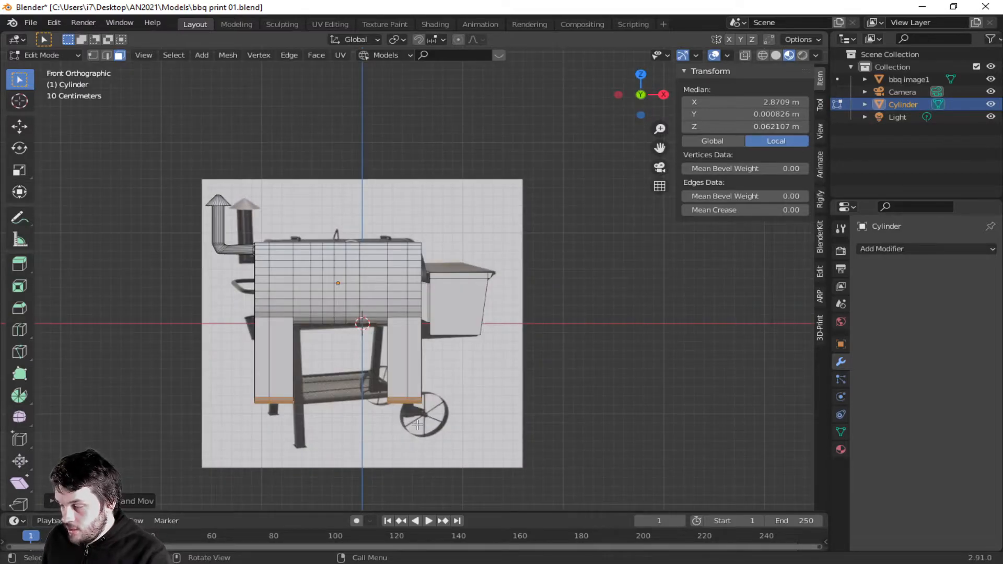
pyautogui.press('k')
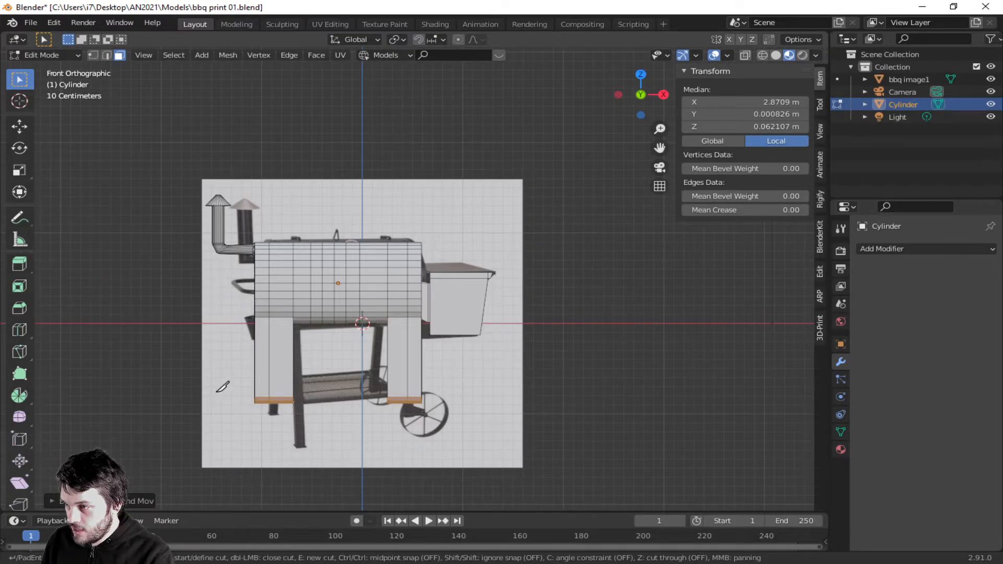
pyautogui.press('Escape')
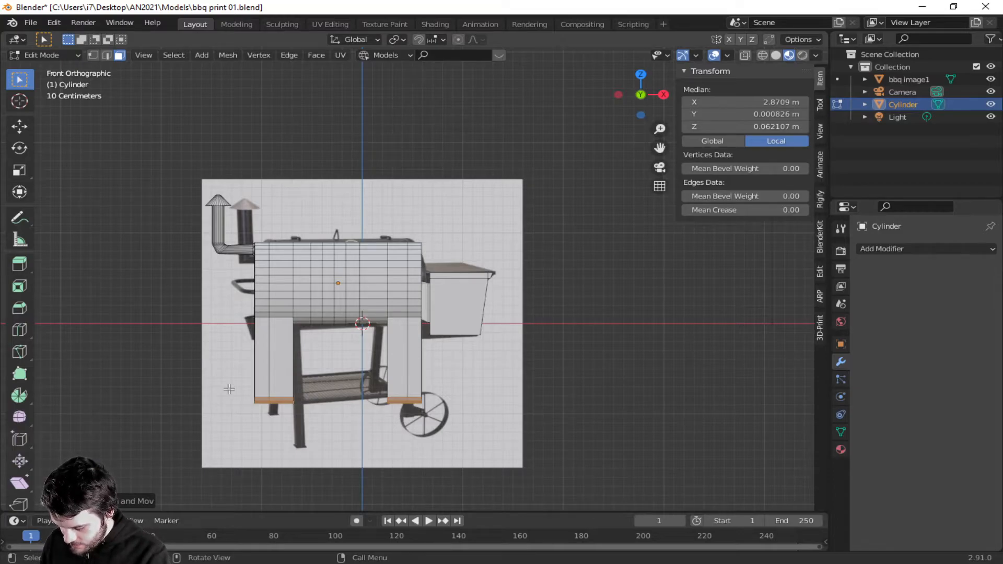
pyautogui.hotkey('ctrl', 'r')
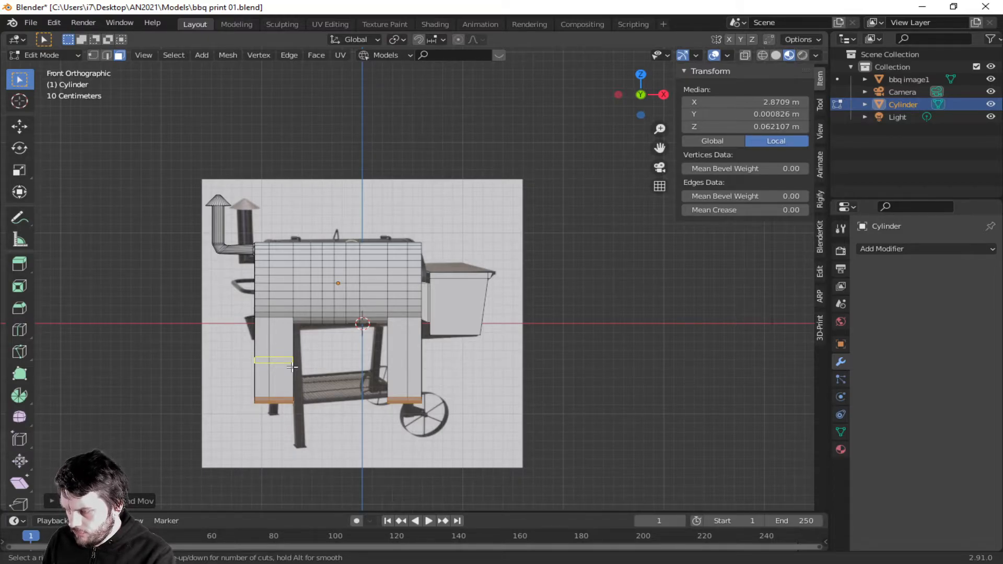
pyautogui.press('Escape')
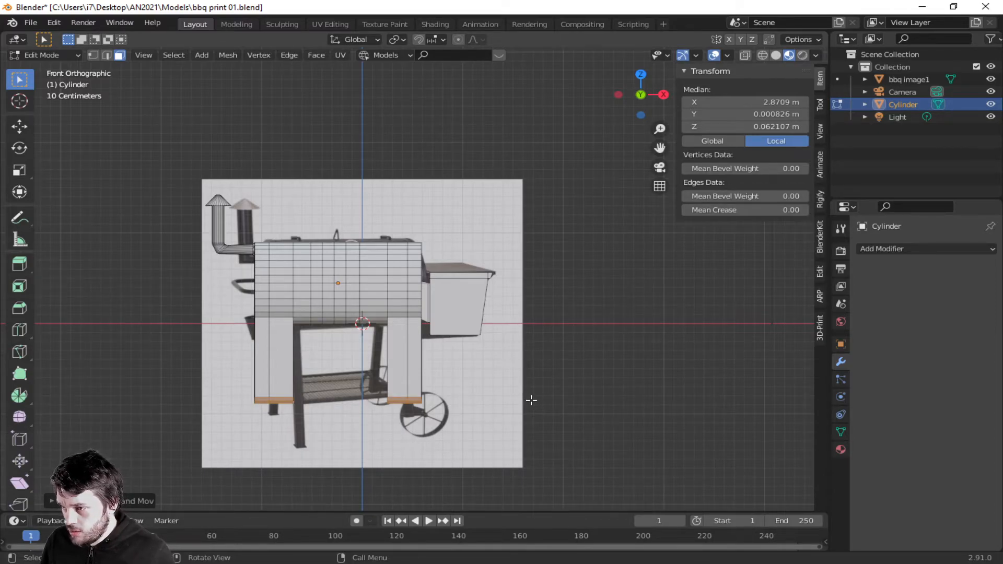
# - Try to flatten the selected leg-bottom faces by moving them 0 m along global Z
pyautogui.moveTo(512, 380); pyautogui.dragTo(347, 354, button='middle')
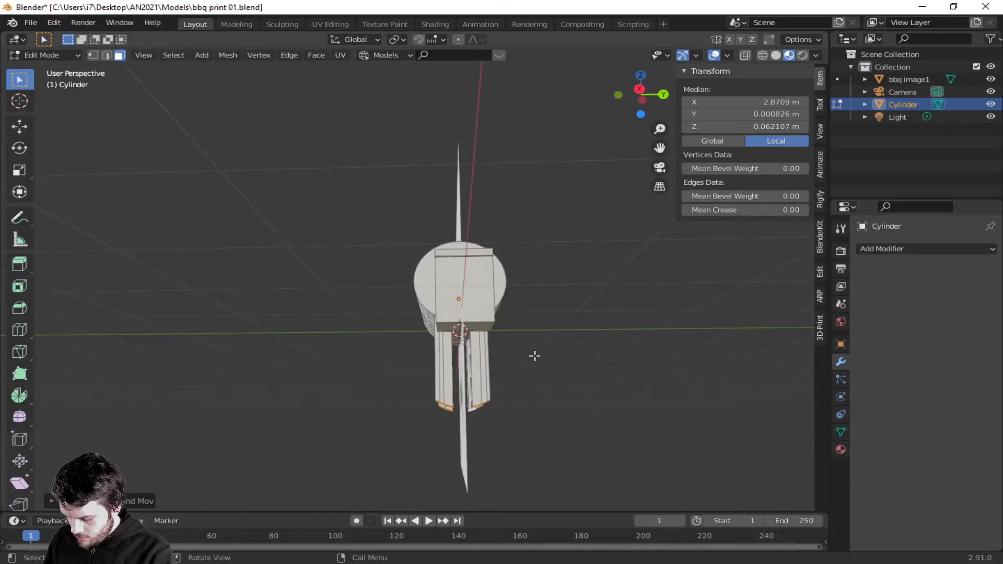
pyautogui.press('g')
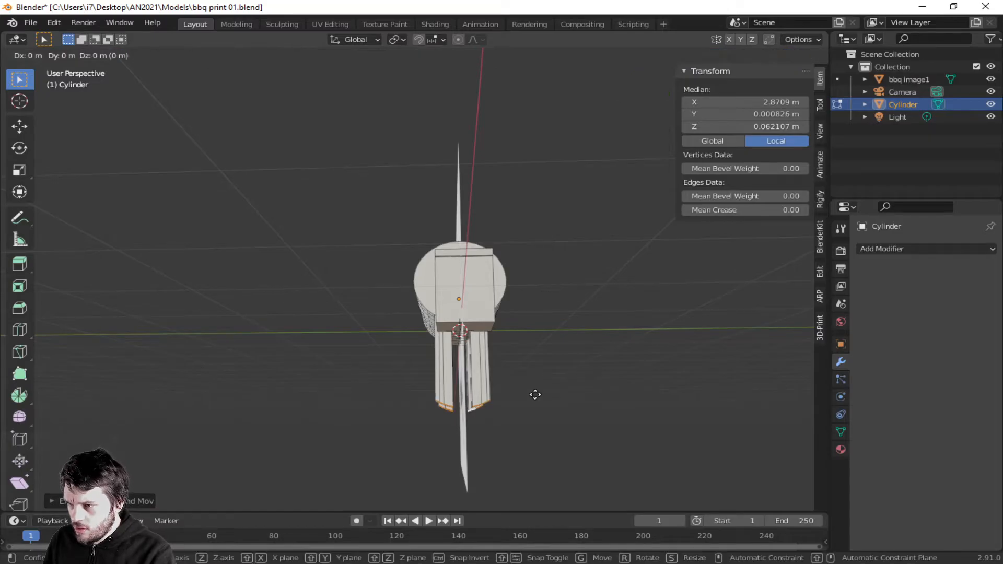
pyautogui.press('0')
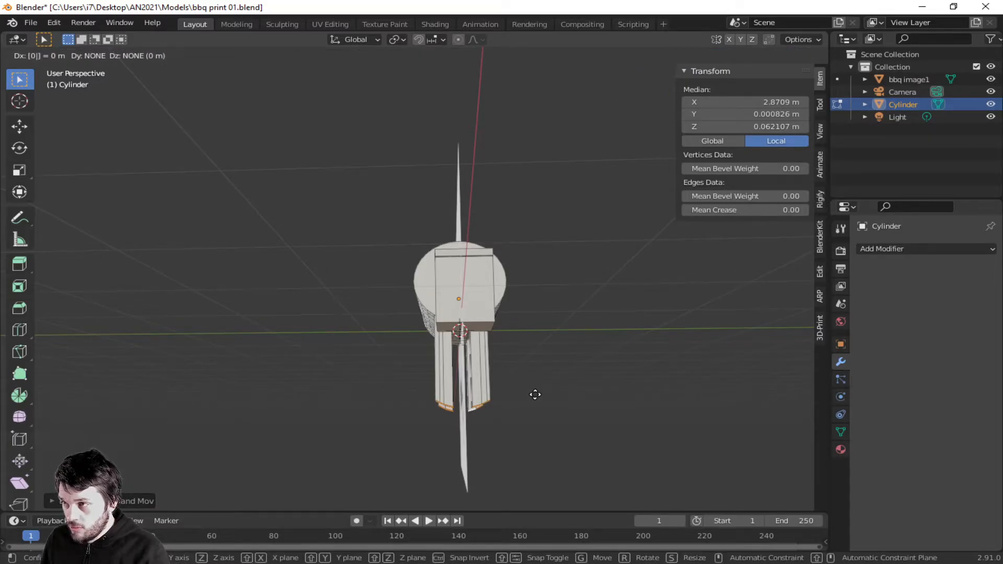
pyautogui.press('z')
pyautogui.press('0')
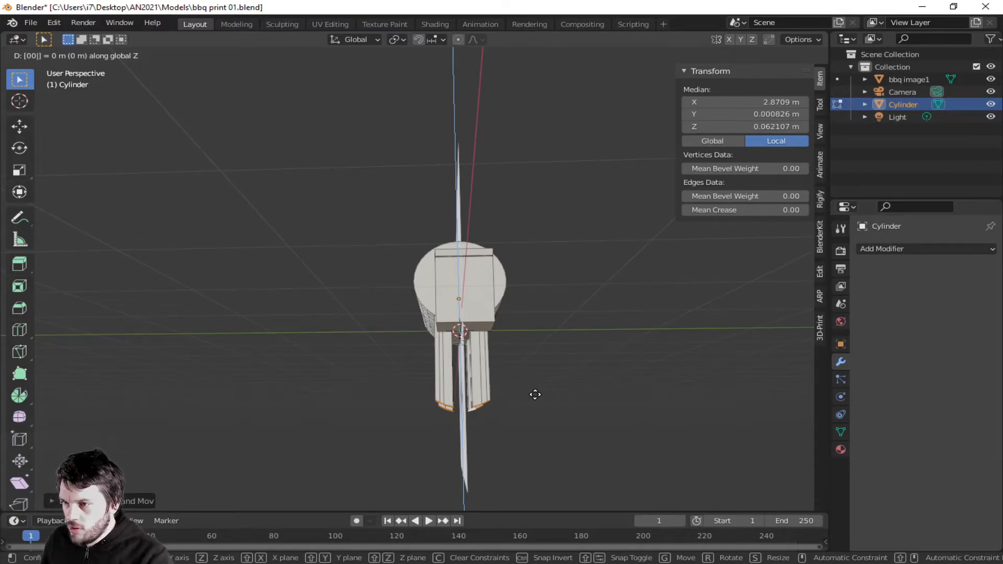
pyautogui.press('Return')
# - Try to flatten the selected leg-bottom faces with the LoopTools Flatten operation
pyautogui.scroll(3, 589, 407)
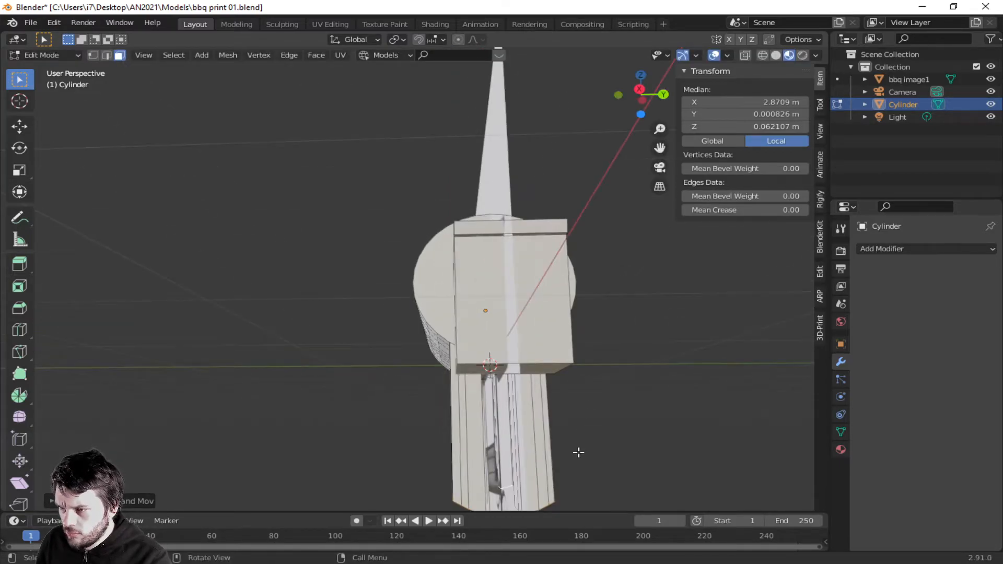
pyautogui.scroll(-3, 578, 453)
pyautogui.rightClick(483, 400)
pyautogui.moveTo(440, 283)
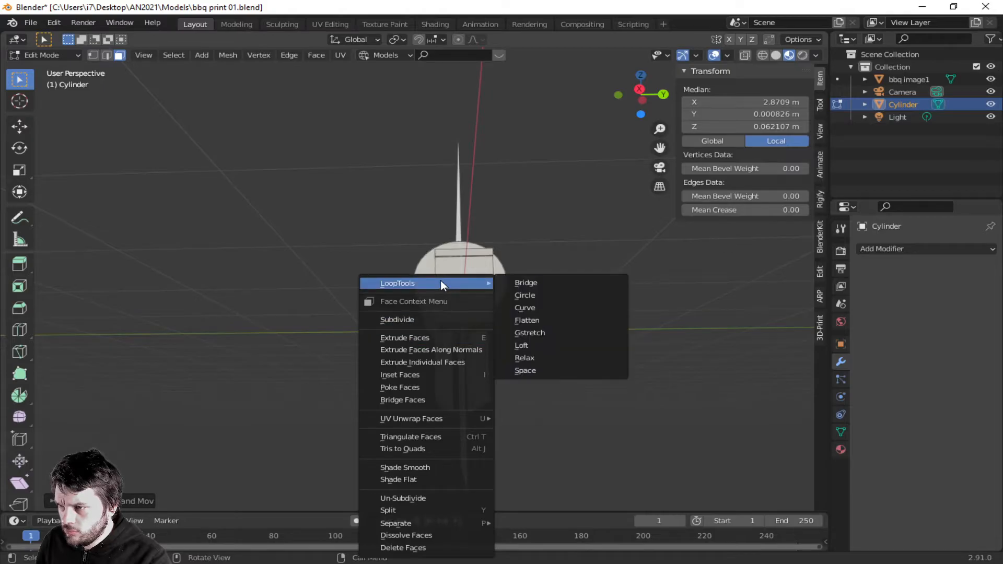
pyautogui.click(545, 318)
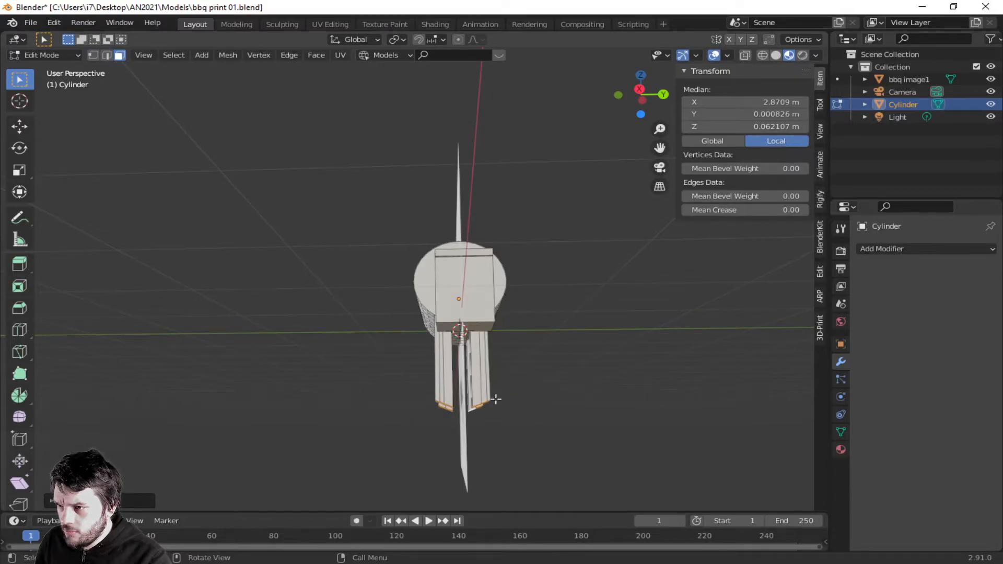
pyautogui.moveTo(544, 414); pyautogui.dragTo(414, 390, button='middle')
pyautogui.scroll(4, 376, 395)
pyautogui.scroll(-3, 377, 395)
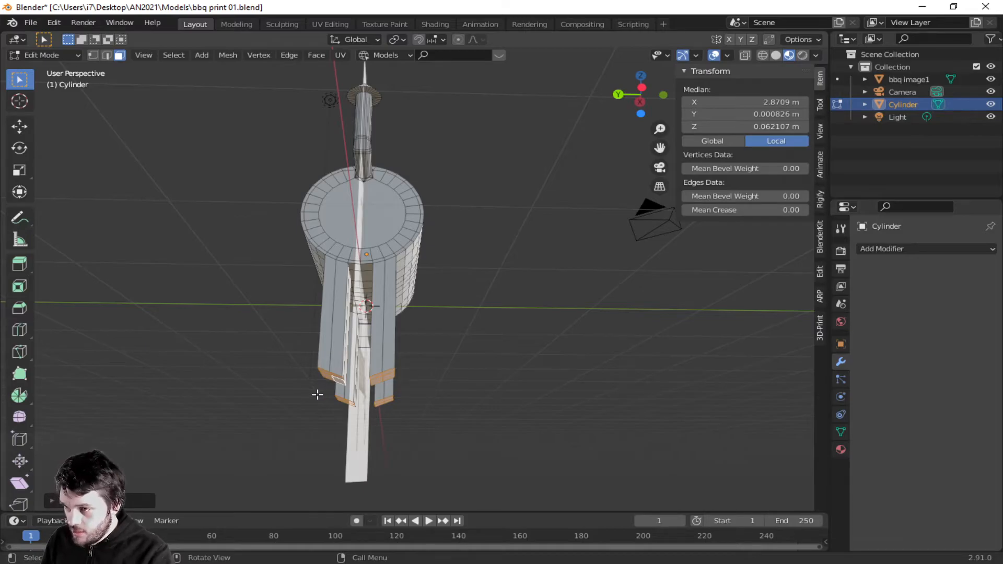
pyautogui.press('r')
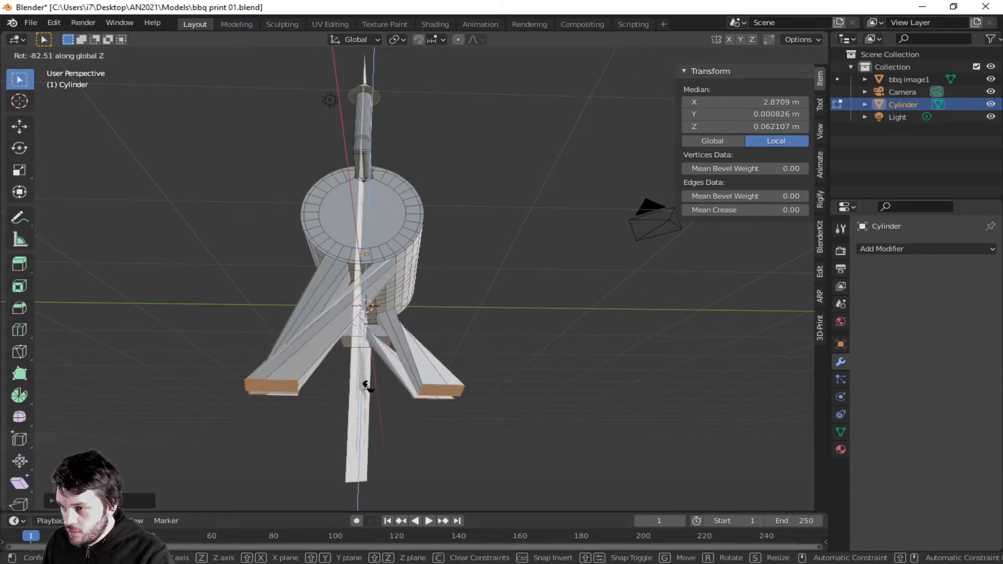
pyautogui.rightClick(371, 389)
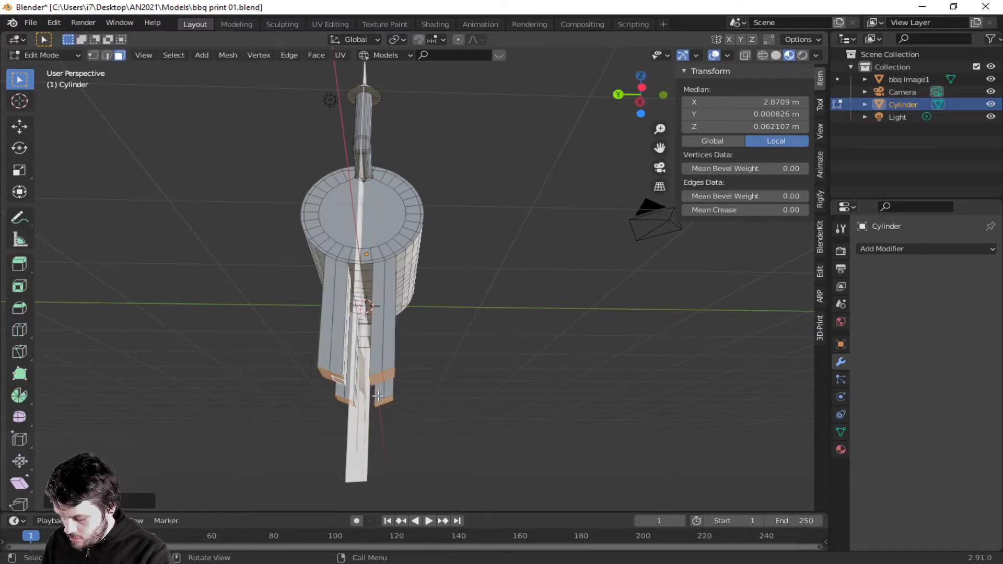
pyautogui.rightClick(374, 375)
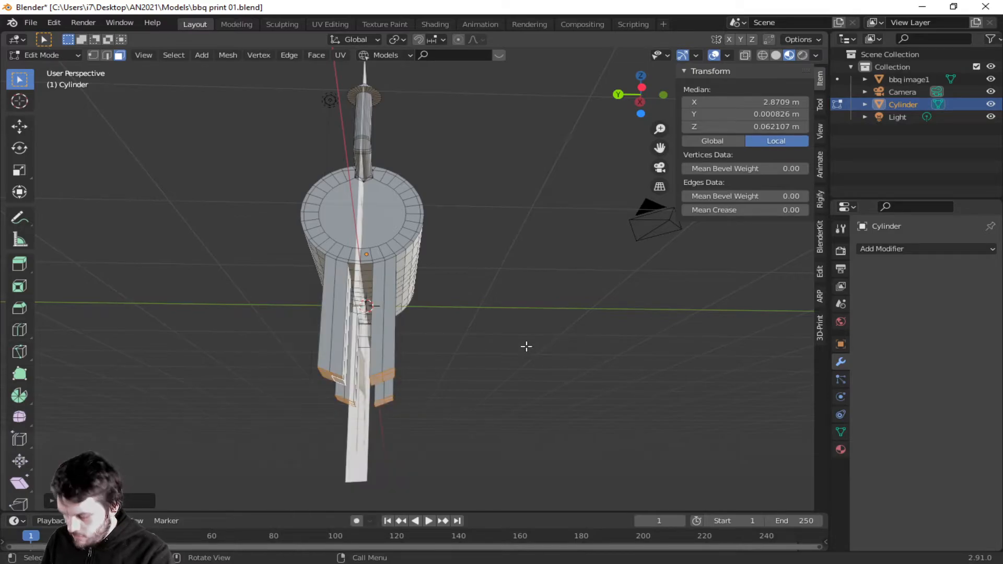
pyautogui.press('r')
pyautogui.press('r')
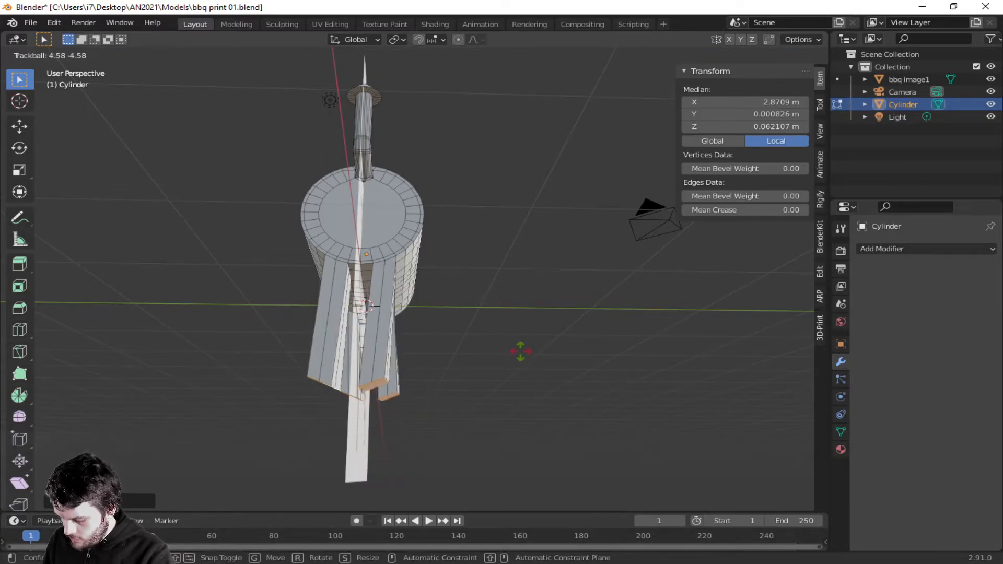
pyautogui.rightClick(524, 361)
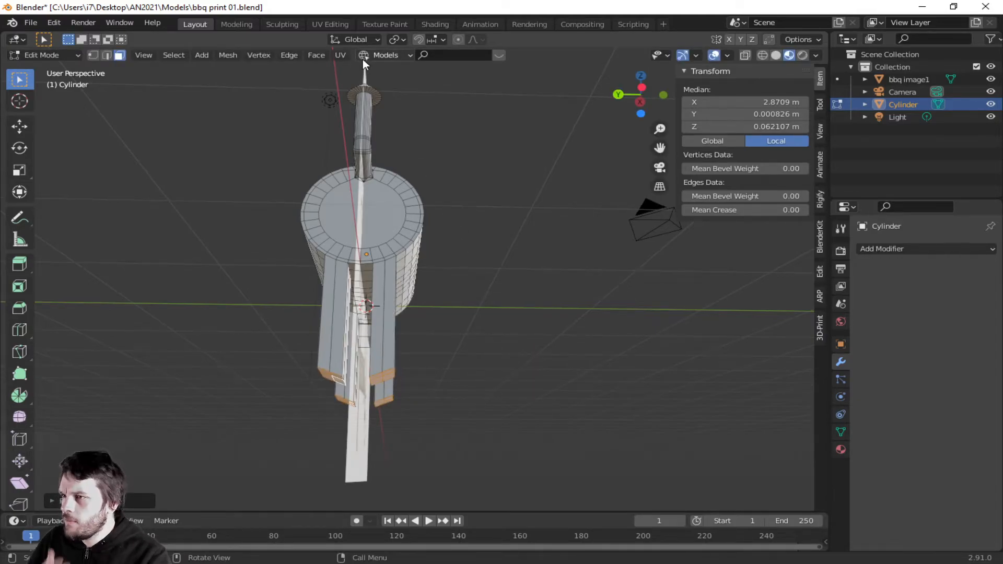
pyautogui.click(320, 55)
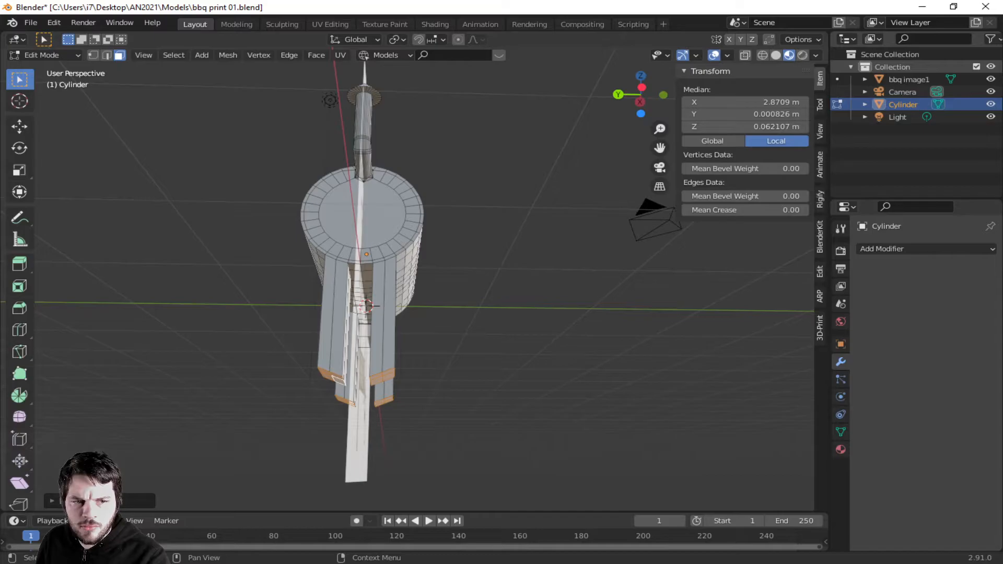
# - Add a cube to the mesh at the 3D cursor and squash it along global Z into a slab
pyautogui.press('KP_1')
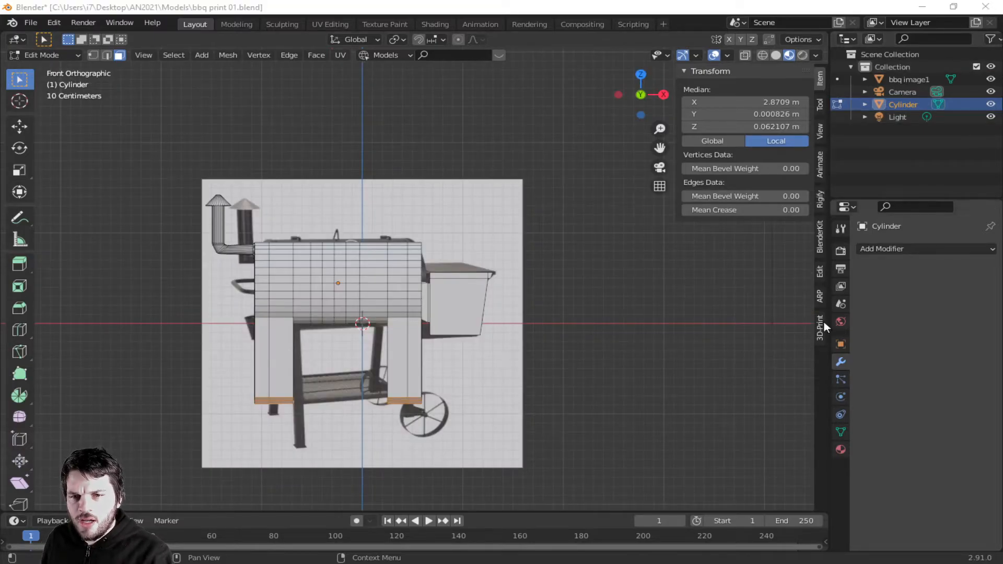
pyautogui.moveTo(631, 394); pyautogui.dragTo(541, 418, button='middle')
pyautogui.scroll(3, 541, 418)
pyautogui.scroll(-5, 541, 418)
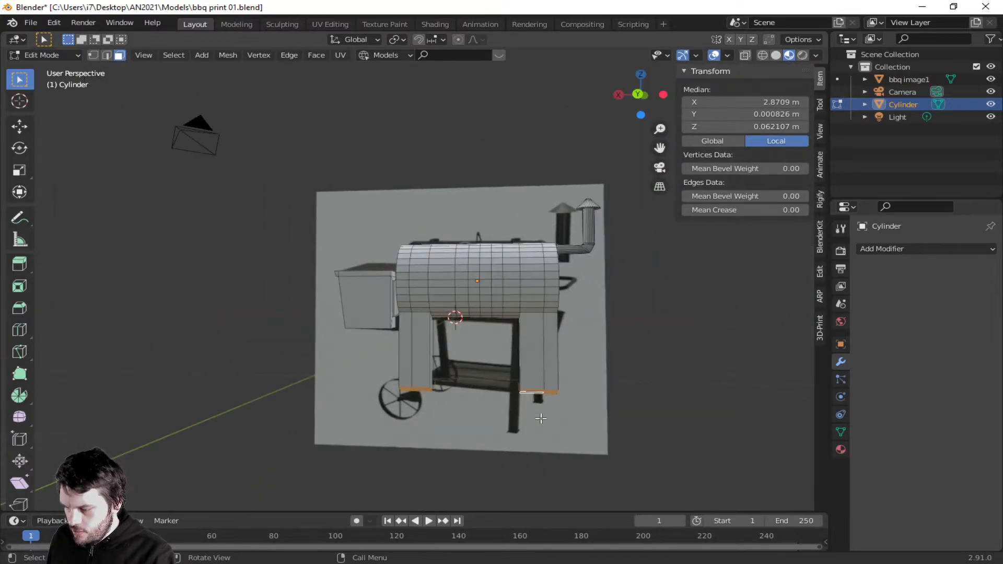
pyautogui.hotkey('shift', 'a')
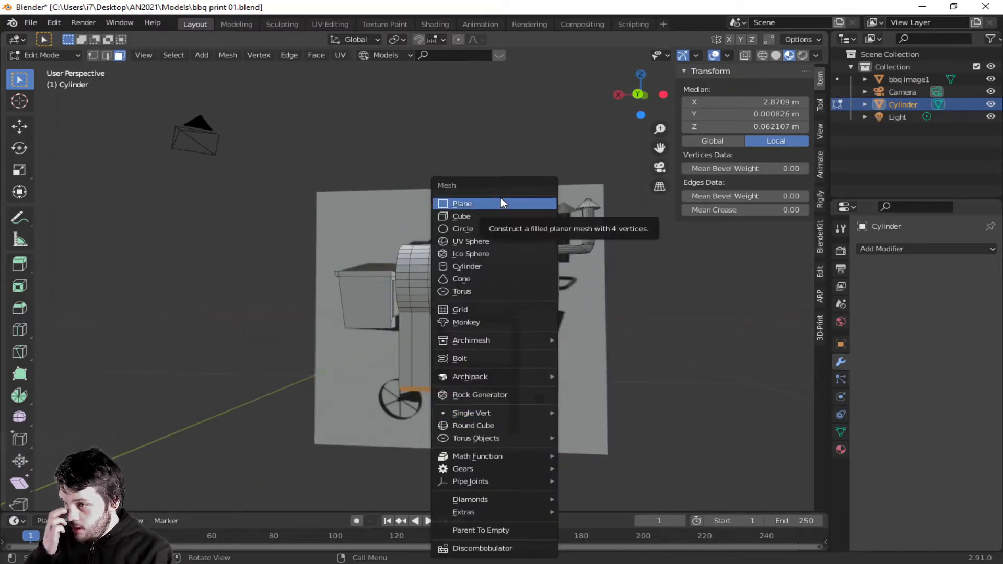
pyautogui.click(490, 208)
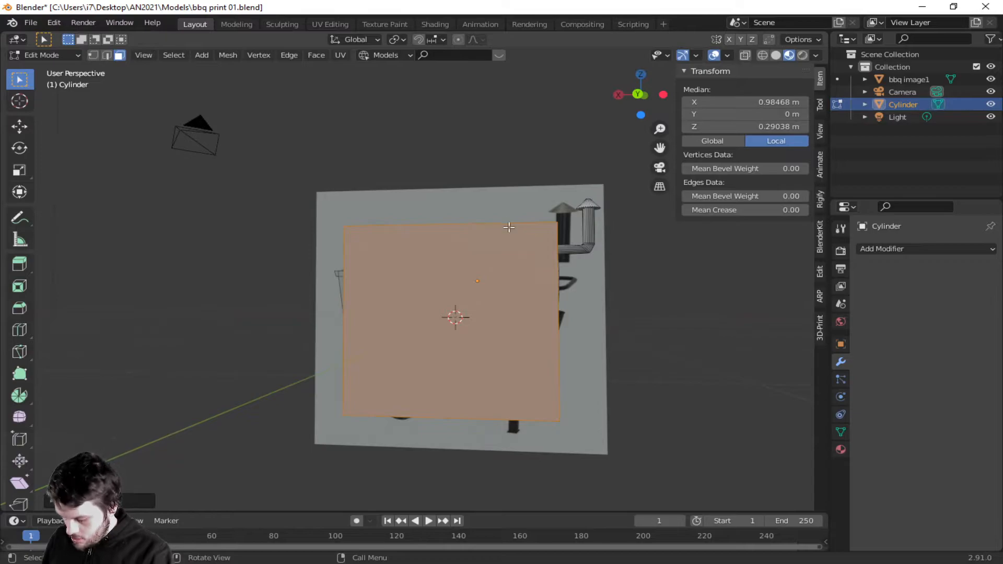
pyautogui.press('s')
pyautogui.press('z')
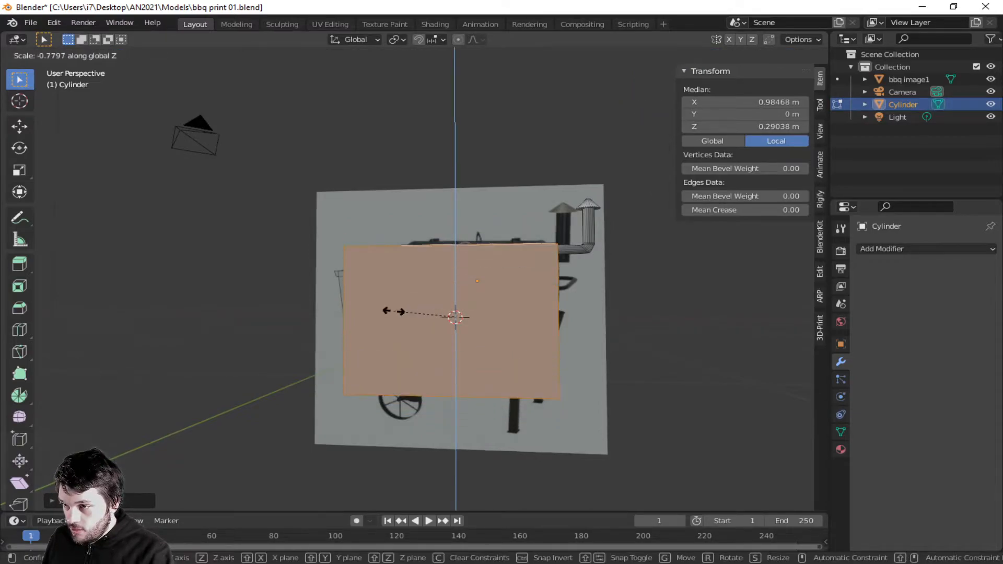
pyautogui.click(440, 311)
# - Scale the slab down uniformly, then stretch it along global X to span beyond both pairs of legs
pyautogui.moveTo(440, 311); pyautogui.dragTo(585, 368, button='middle')
pyautogui.press('s')
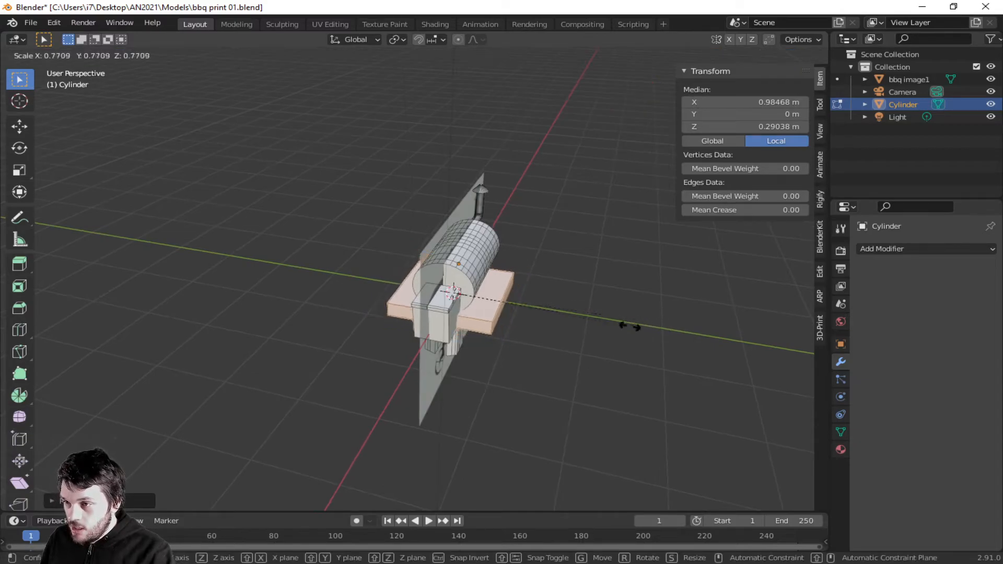
pyautogui.click(594, 330)
pyautogui.moveTo(594, 329); pyautogui.dragTo(465, 330, button='middle')
pyautogui.press('s')
pyautogui.press('x')
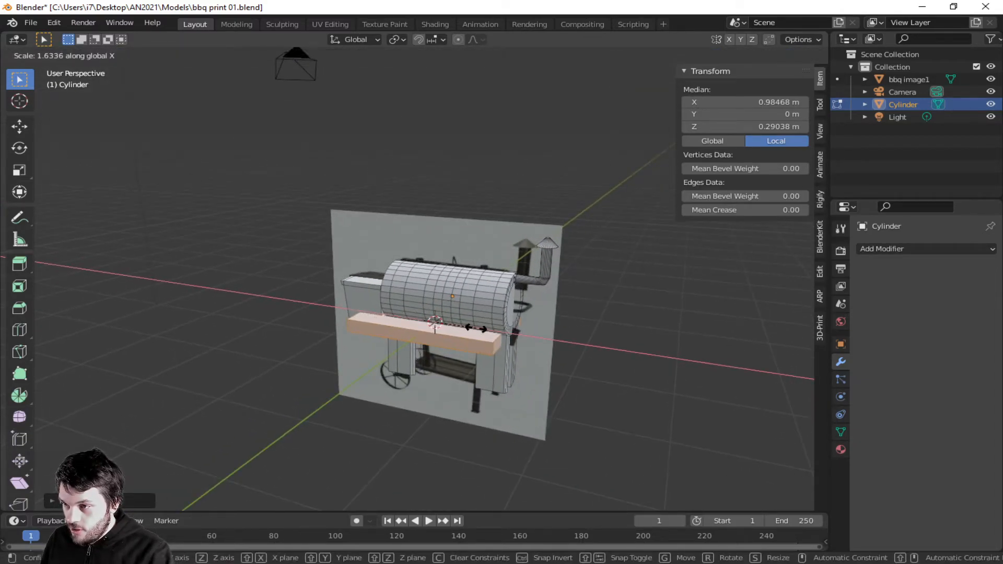
pyautogui.click(478, 328)
# - Move the slab down along global Z beneath the legs and shift it along global X to centre it under them
pyautogui.press('g')
pyautogui.press('z')
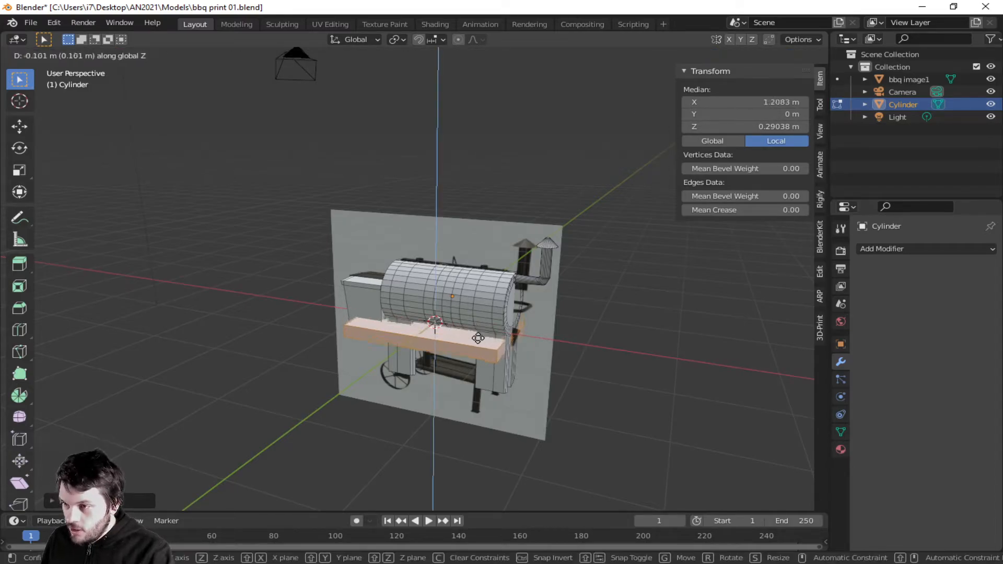
pyautogui.click(485, 387)
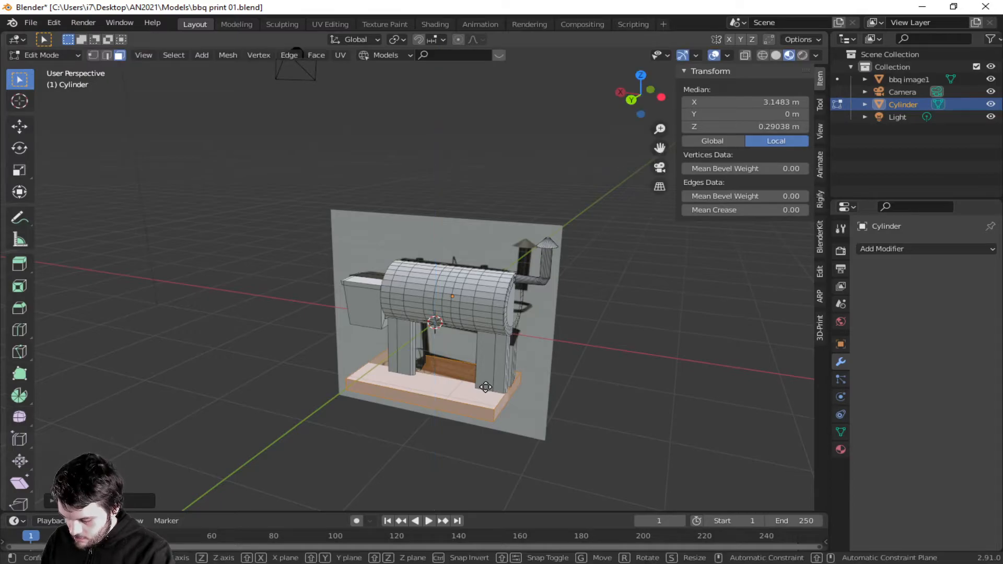
pyautogui.press('g')
pyautogui.press('x')
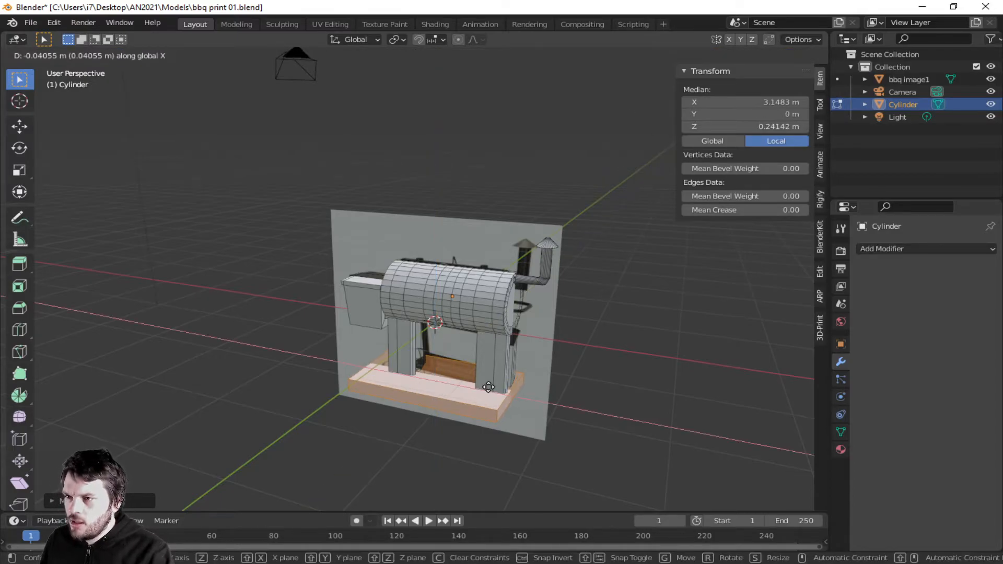
pyautogui.click(496, 387)
# - Thin the slab by scaling it along global Z, and adjust its height below the legs along global Z
pyautogui.press('s')
pyautogui.press('z')
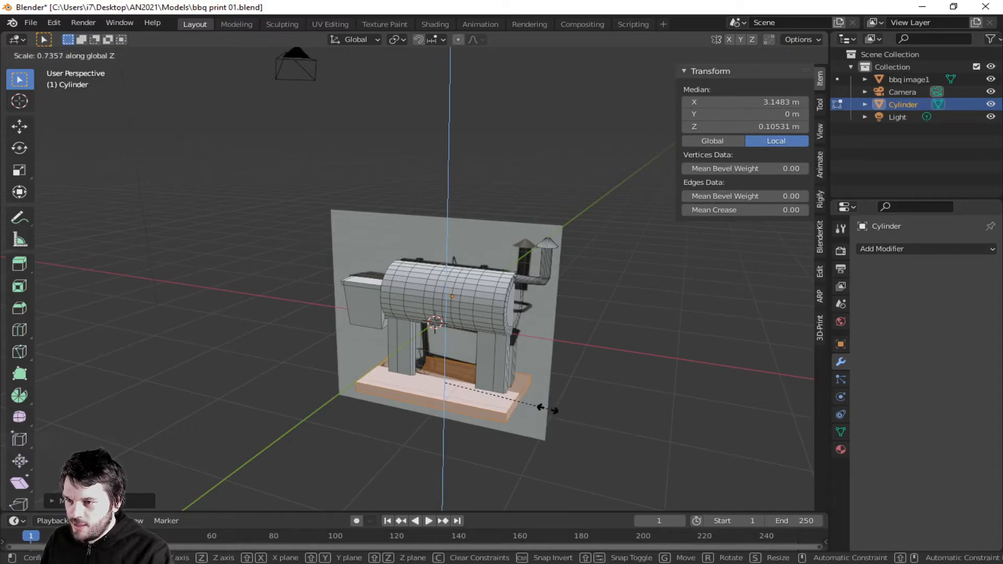
pyautogui.click(515, 414)
pyautogui.press('g')
pyautogui.press('z')
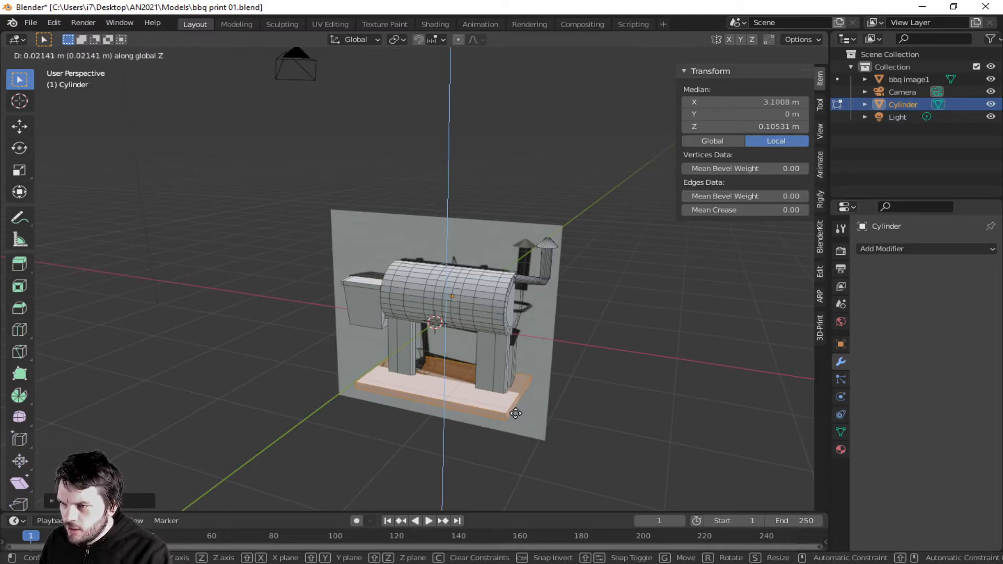
pyautogui.click(521, 415)
# - Select the slab's top face and subdivide it three times into a grid of faces
pyautogui.moveTo(521, 415); pyautogui.dragTo(452, 371, button='middle')
pyautogui.scroll(4, 450, 376)
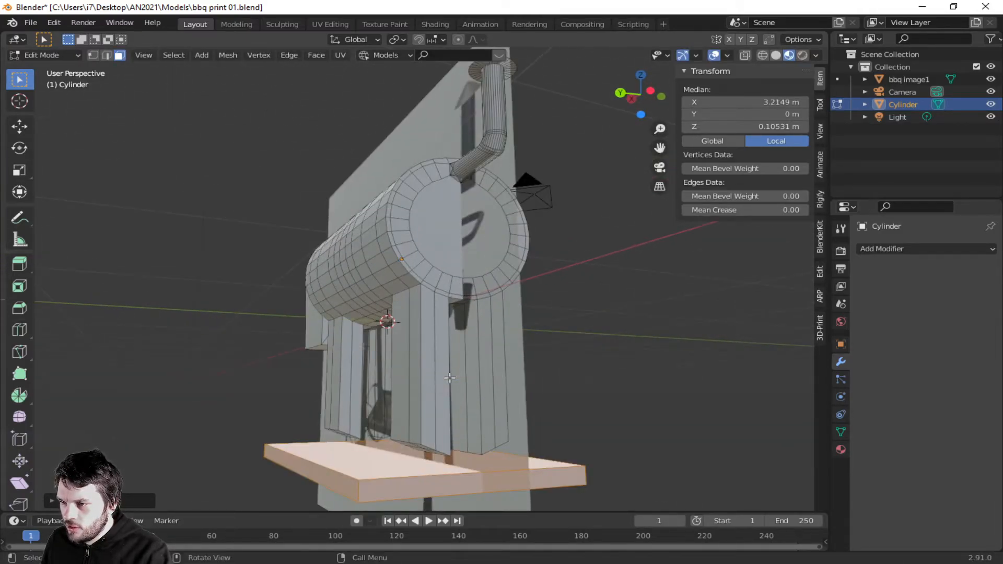
pyautogui.moveTo(492, 434); pyautogui.dragTo(533, 485, button='middle')
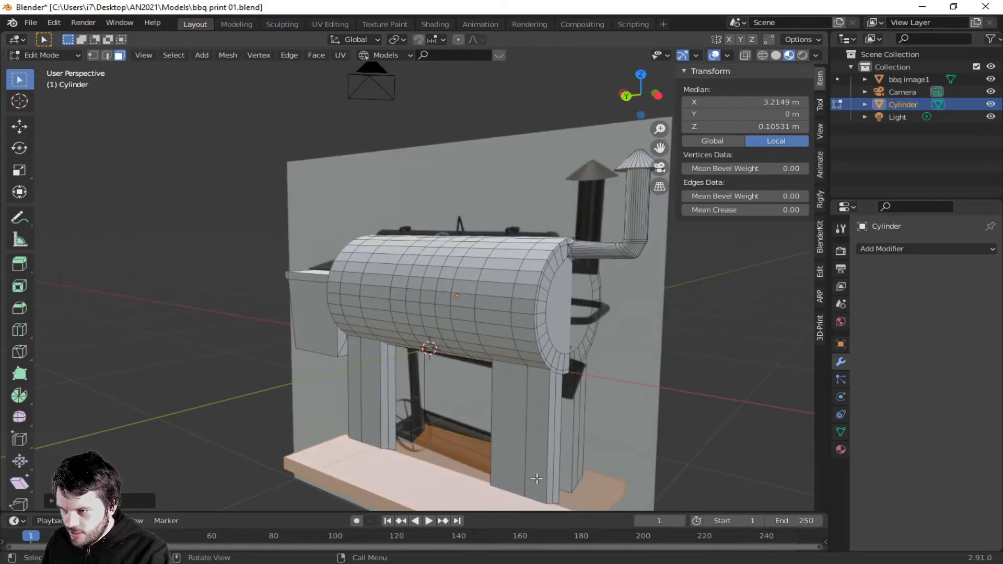
pyautogui.scroll(5, 533, 485)
pyautogui.scroll(-5, 533, 485)
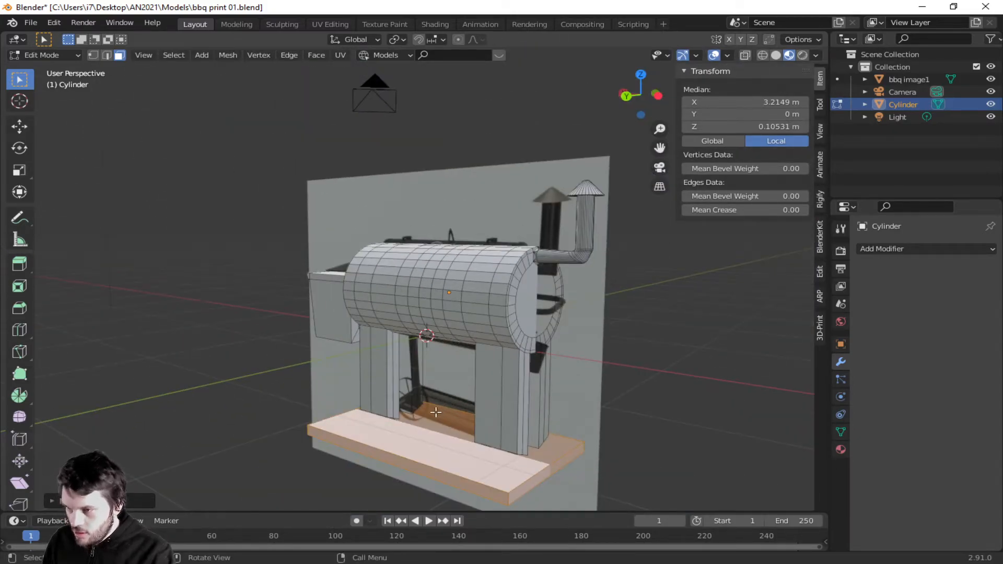
pyautogui.click(448, 433)
pyautogui.rightClick(449, 432)
pyautogui.click(390, 332)
pyautogui.rightClick(442, 454)
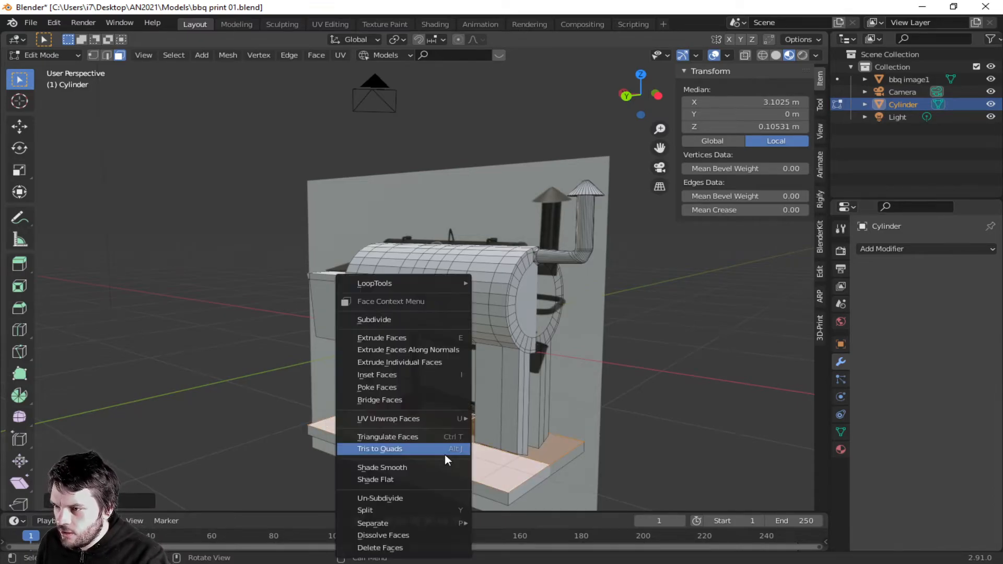
pyautogui.click(418, 325)
pyautogui.rightClick(453, 455)
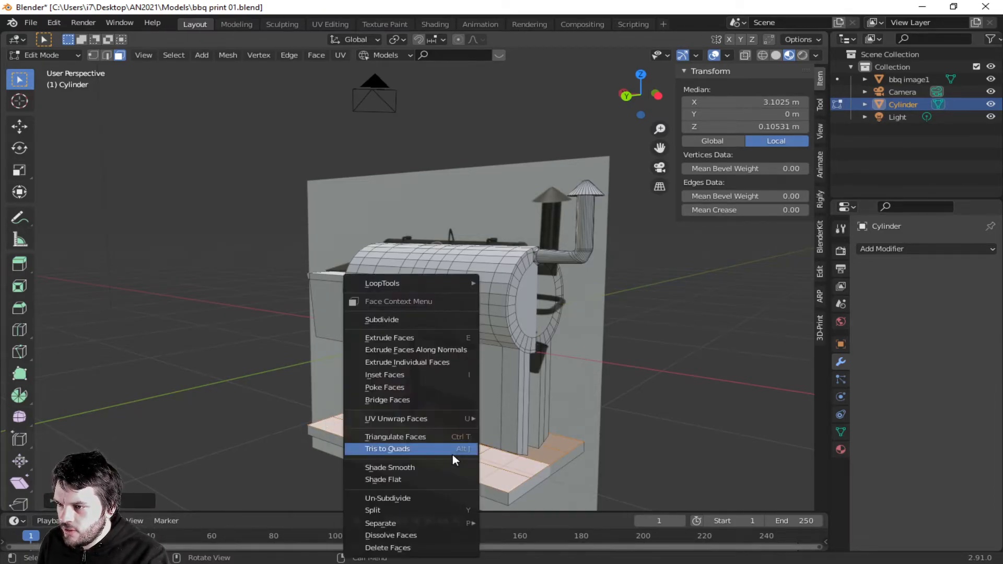
pyautogui.click(425, 324)
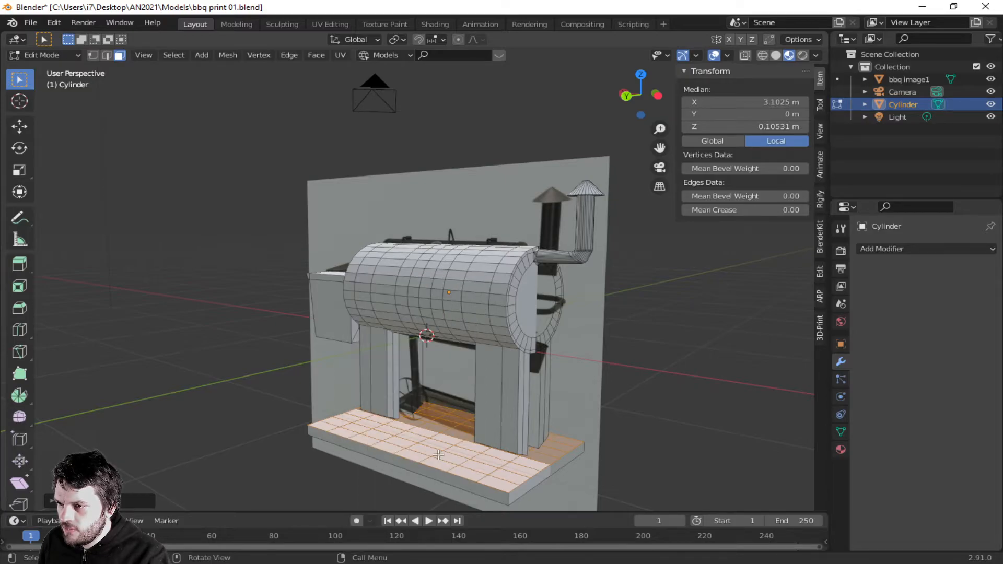
# - Select the whole slab and raise it along global Z until its top sits just under the leg bottoms
pyautogui.moveTo(545, 472); pyautogui.dragTo(483, 454, button='middle')
pyautogui.moveTo(422, 448); pyautogui.dragTo(421, 435, button='middle')
pyautogui.scroll(3, 435, 406)
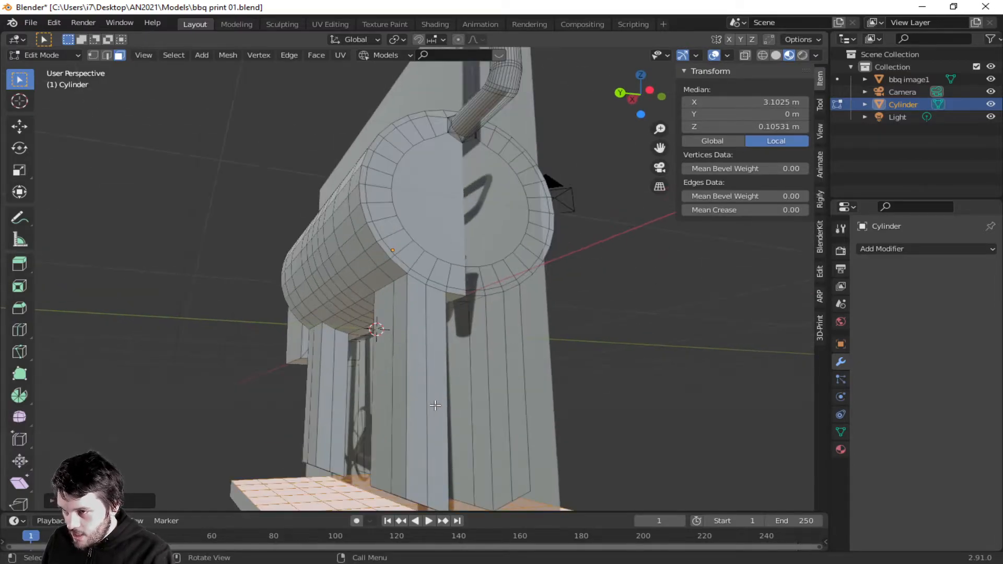
pyautogui.scroll(-3, 411, 437)
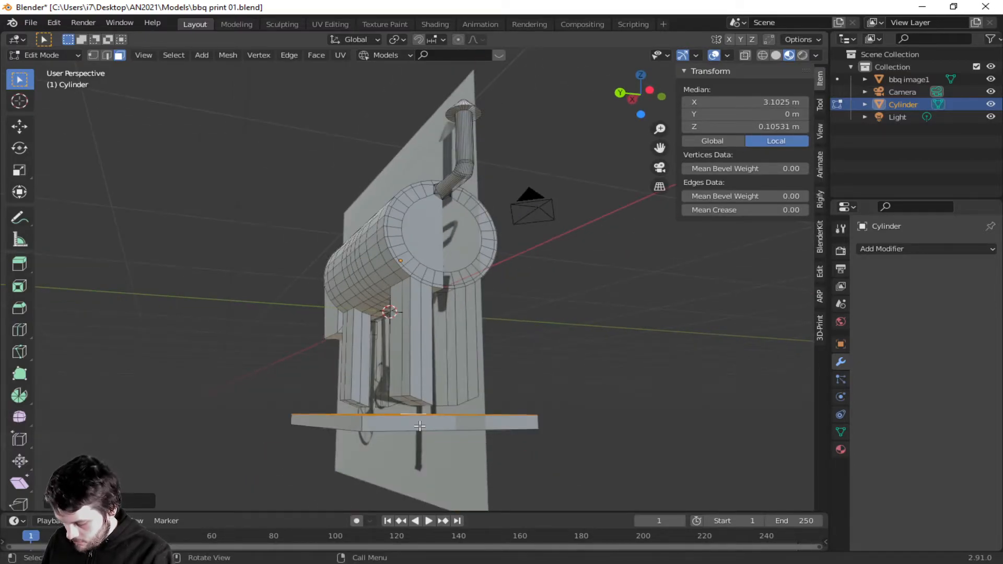
pyautogui.click(420, 426)
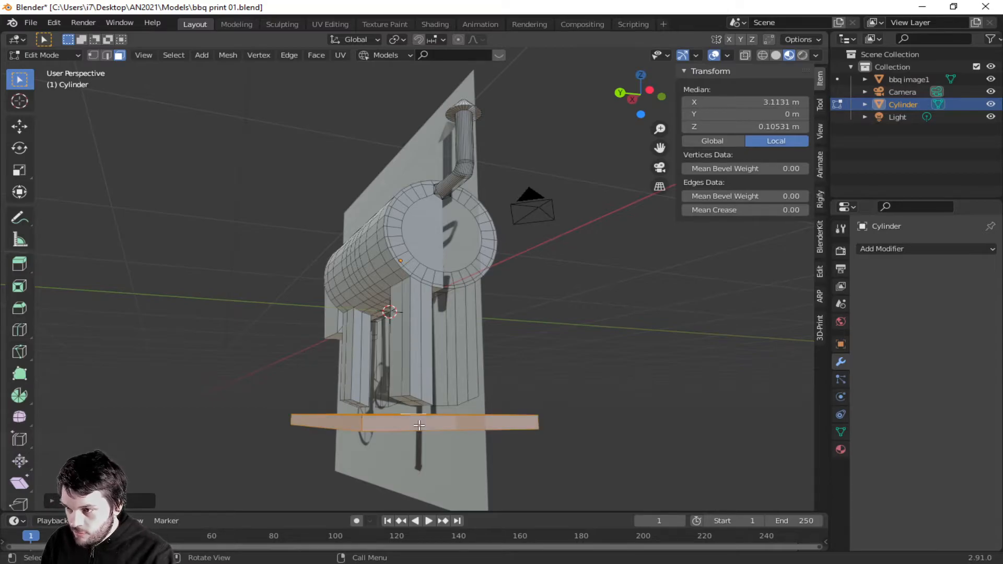
pyautogui.press('g')
pyautogui.press('z')
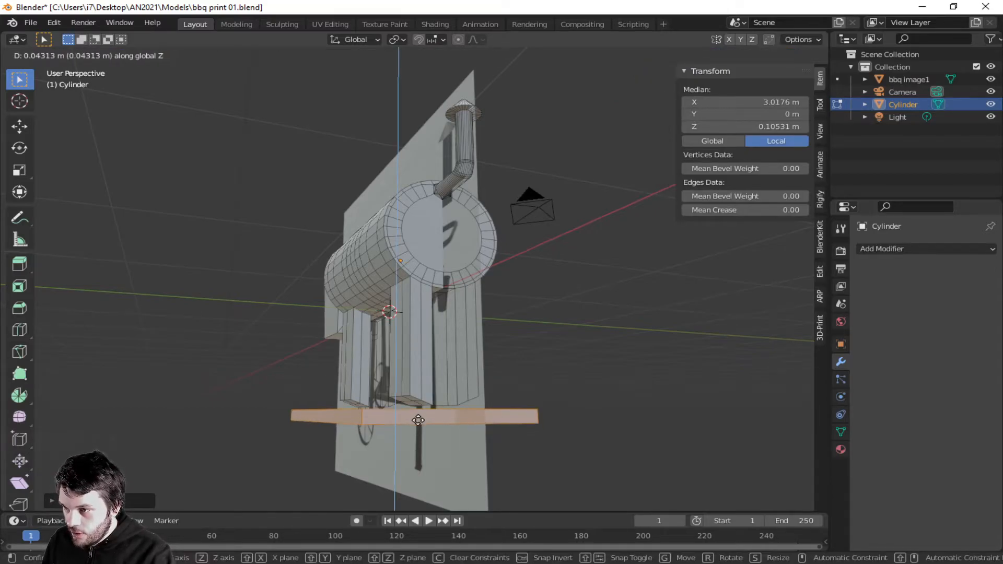
pyautogui.click(419, 417)
# - Select the bottom faces of all four barrel legs and delete those faces
pyautogui.moveTo(420, 419); pyautogui.dragTo(484, 407, button='middle')
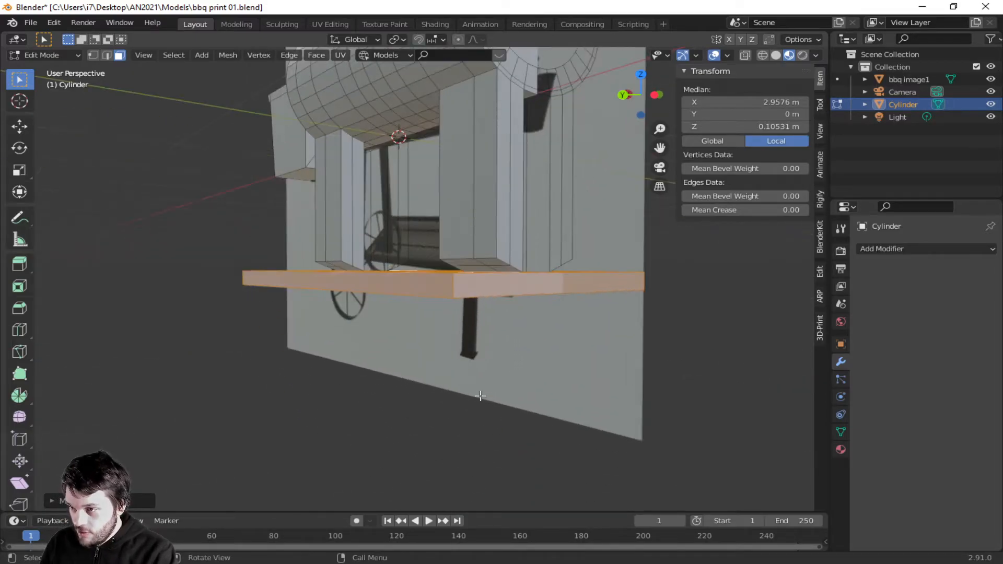
pyautogui.moveTo(483, 338); pyautogui.dragTo(504, 366, button='middle')
pyautogui.scroll(3, 507, 364)
pyautogui.moveTo(583, 371); pyautogui.dragTo(546, 281, button='middle')
pyautogui.click(535, 294)
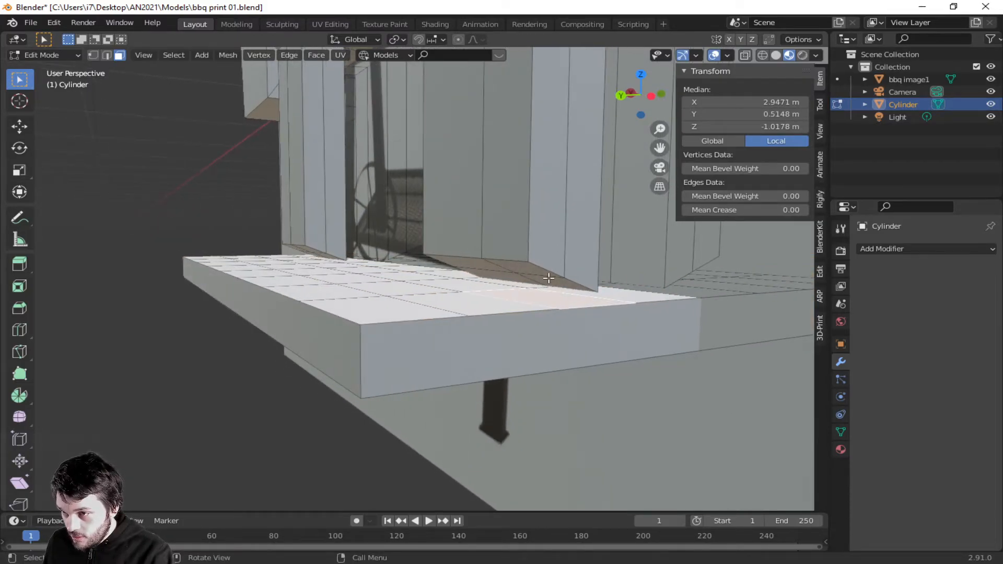
pyautogui.click(549, 278)
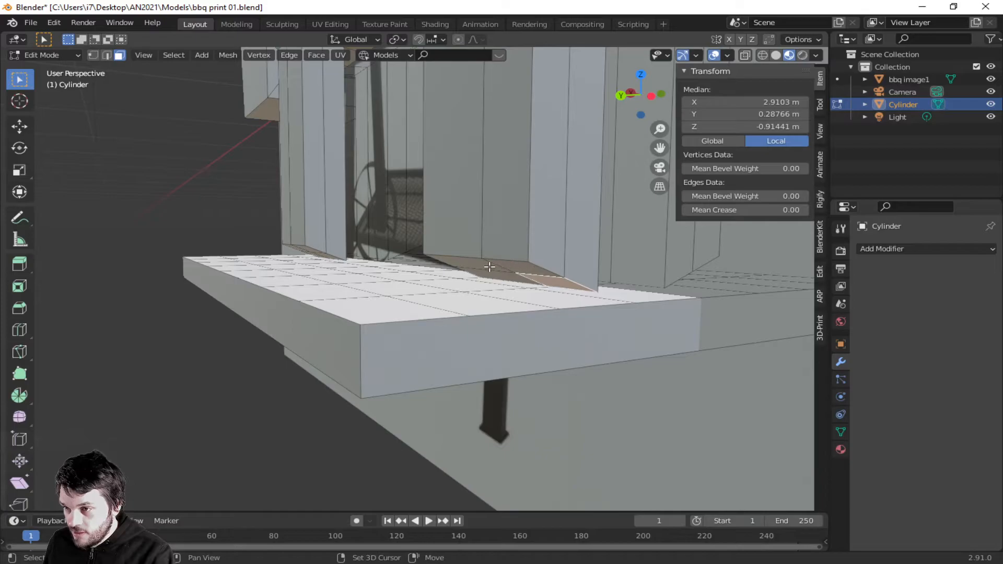
pyautogui.keyDown('shift'); pyautogui.click(521, 266); pyautogui.keyUp('shift')
pyautogui.keyDown('shift'); pyautogui.click(486, 270); pyautogui.keyUp('shift')
pyautogui.keyDown('shift'); pyautogui.click(492, 277); pyautogui.keyUp('shift')
pyautogui.moveTo(594, 291); pyautogui.dragTo(501, 291, button='middle')
pyautogui.keyDown('shift'); pyautogui.click(352, 250); pyautogui.keyUp('shift')
pyautogui.keyDown('shift'); pyautogui.click(386, 235); pyautogui.keyUp('shift')
pyautogui.keyDown('shift'); pyautogui.click(417, 239); pyautogui.keyUp('shift')
pyautogui.keyDown('shift'); pyautogui.click(389, 251); pyautogui.keyUp('shift')
pyautogui.moveTo(403, 262); pyautogui.dragTo(478, 273, button='middle')
pyautogui.keyDown('shift'); pyautogui.click(570, 254); pyautogui.keyUp('shift')
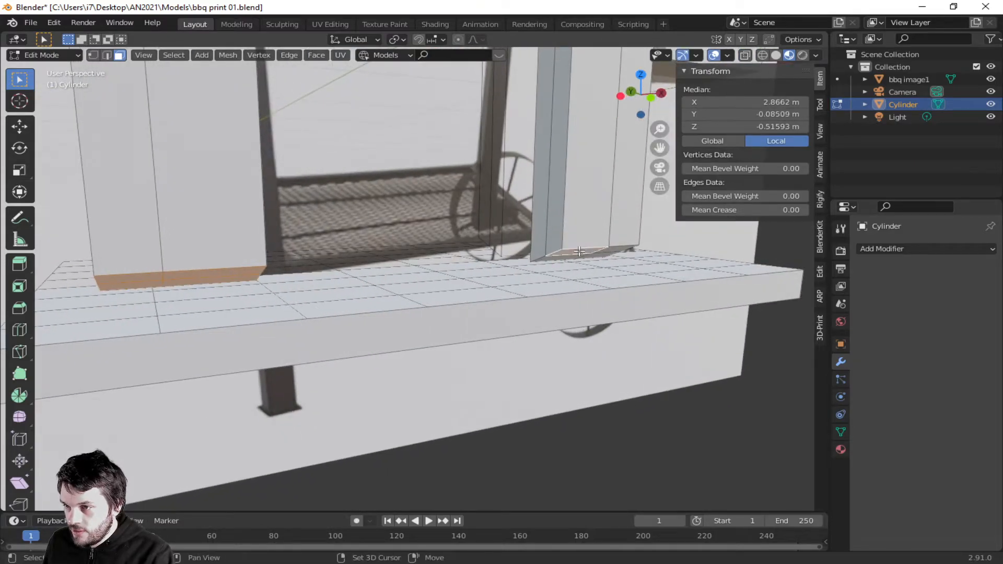
pyautogui.keyDown('shift'); pyautogui.click(571, 254); pyautogui.keyUp('shift')
pyautogui.keyDown('shift'); pyautogui.click(611, 252); pyautogui.keyUp('shift')
pyautogui.keyDown('shift'); pyautogui.click(564, 259); pyautogui.keyUp('shift')
pyautogui.keyDown('shift'); pyautogui.click(592, 254); pyautogui.keyUp('shift')
pyautogui.keyDown('shift'); pyautogui.click(621, 249); pyautogui.keyUp('shift')
pyautogui.moveTo(692, 266); pyautogui.dragTo(385, 262, button='middle')
pyautogui.keyDown('shift'); pyautogui.click(267, 256); pyautogui.keyUp('shift')
pyautogui.keyDown('shift'); pyautogui.click(271, 267); pyautogui.keyUp('shift')
pyautogui.keyDown('shift'); pyautogui.click(219, 272); pyautogui.keyUp('shift')
pyautogui.keyDown('shift'); pyautogui.click(218, 259); pyautogui.keyUp('shift')
pyautogui.rightClick(218, 260)
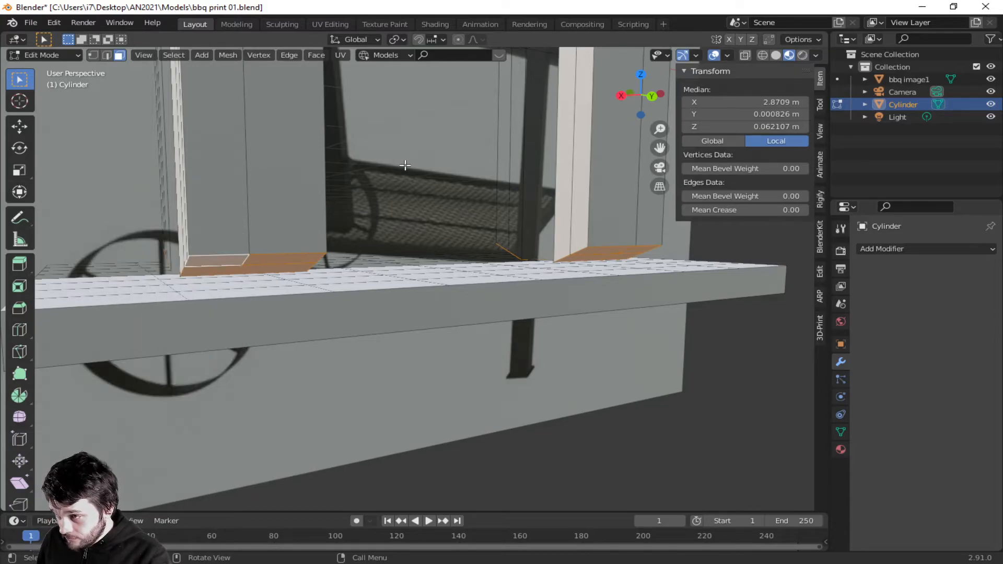
pyautogui.press('x')
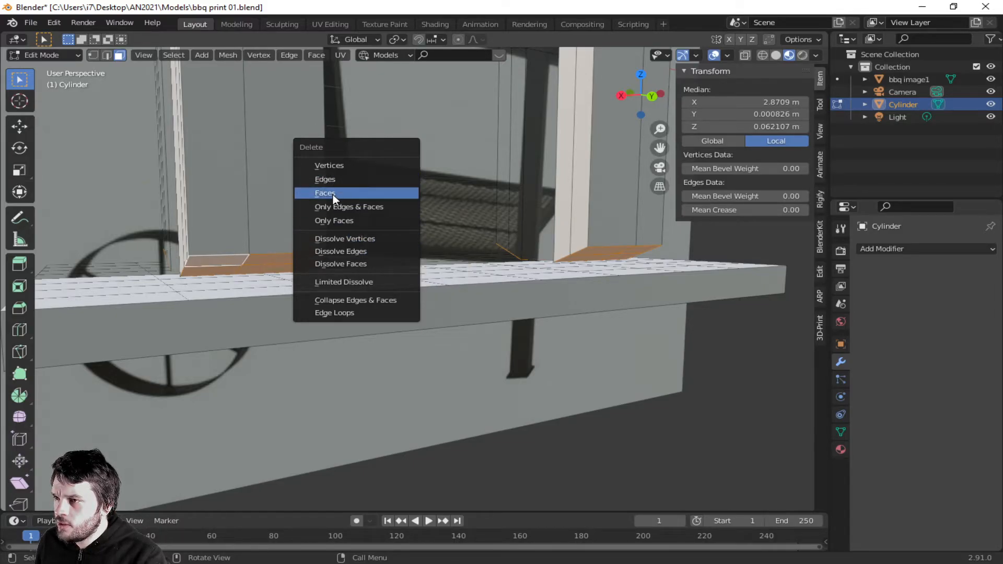
pyautogui.click(332, 195)
# - Examine how the open leg bottoms line up with the grid faces on the slab's top
pyautogui.moveTo(343, 230); pyautogui.dragTo(716, 286, button='middle')
pyautogui.moveTo(579, 361); pyautogui.dragTo(555, 329, button='middle')
pyautogui.scroll(2, 565, 328)
pyautogui.moveTo(622, 341); pyautogui.dragTo(596, 329, button='middle')
pyautogui.click(534, 304)
pyautogui.moveTo(526, 315); pyautogui.dragTo(596, 326, button='middle')
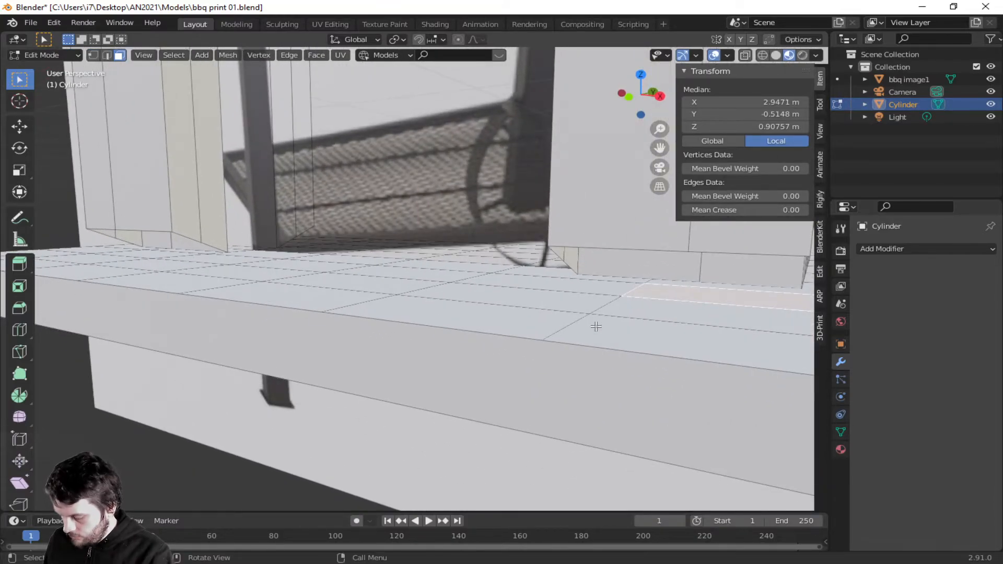
pyautogui.scroll(2, 603, 332)
pyautogui.scroll(-7, 602, 331)
pyautogui.moveTo(680, 330); pyautogui.dragTo(450, 363, button='middle')
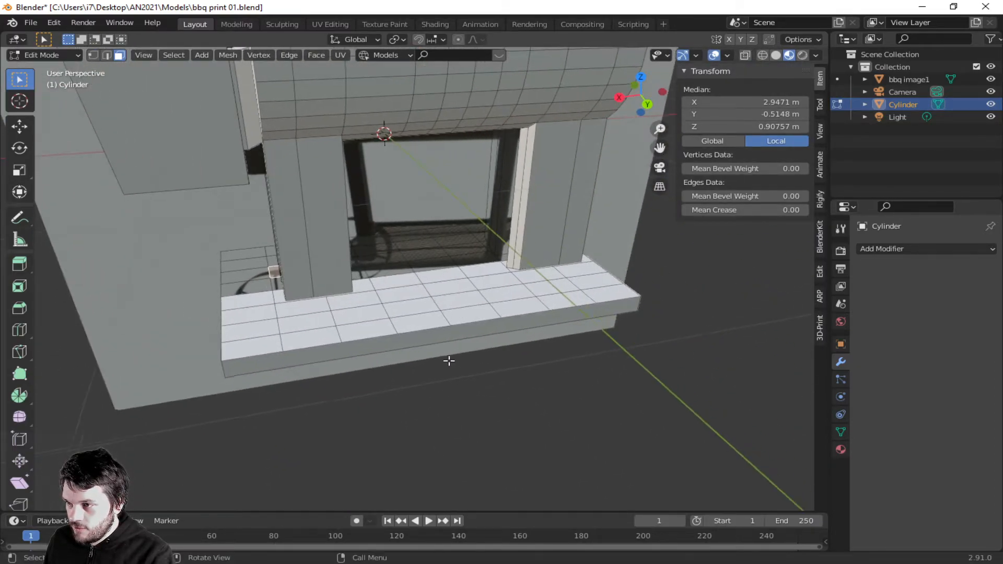
# - Select the whole slab and shift it about -0.065 m along global X beneath the legs
pyautogui.press('l')
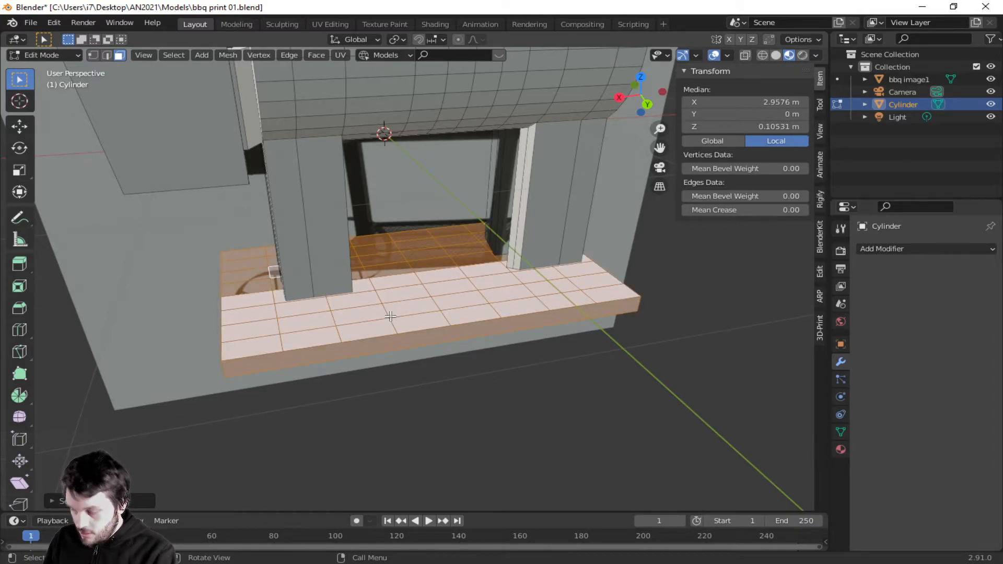
pyautogui.press('g')
pyautogui.press('y')
pyautogui.press('x')
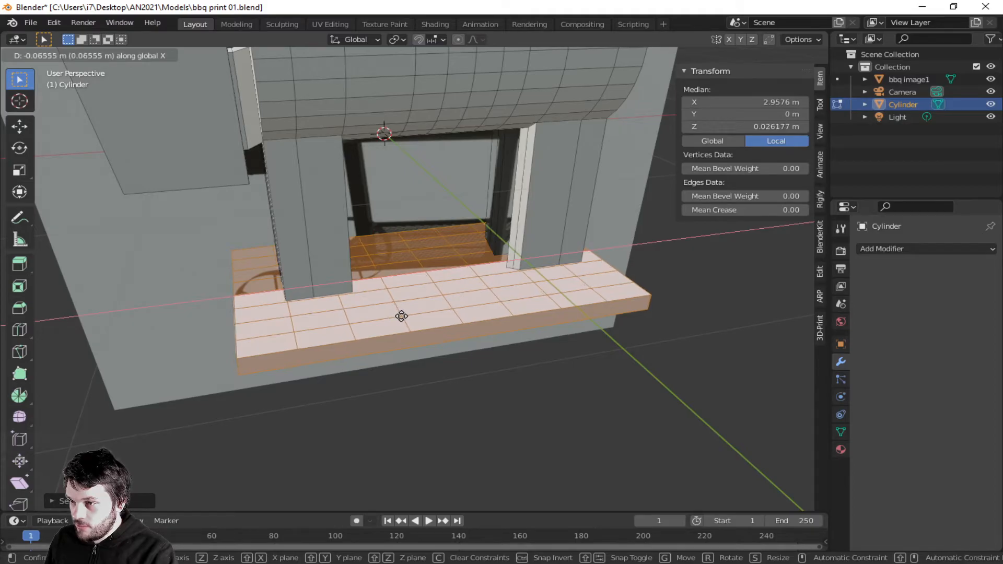
pyautogui.click(403, 316)
# - Scale the slab up slightly to about 1.04, and shift it about 0.03 m back along global X to centre it
pyautogui.moveTo(402, 316); pyautogui.dragTo(530, 305, button='middle')
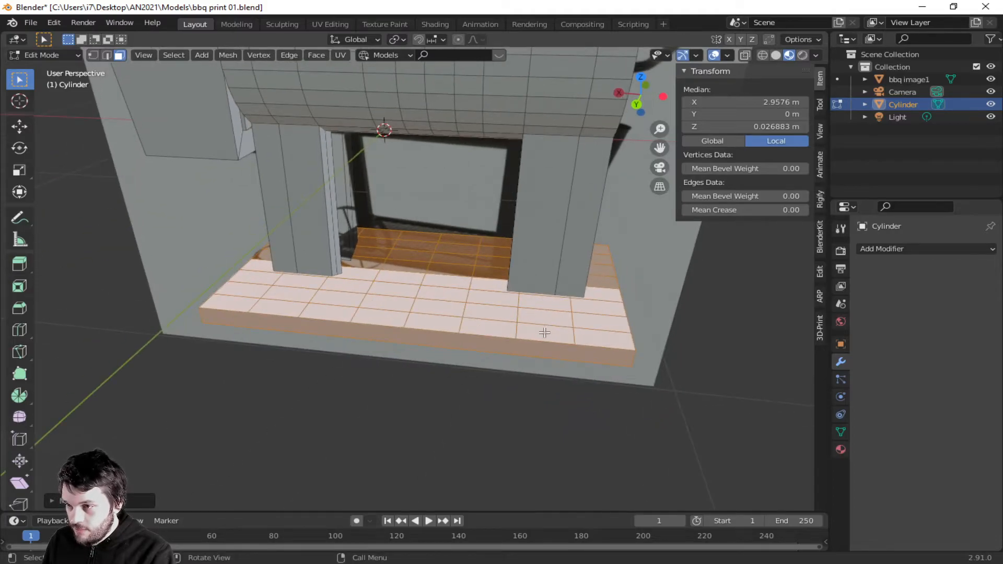
pyautogui.press('s')
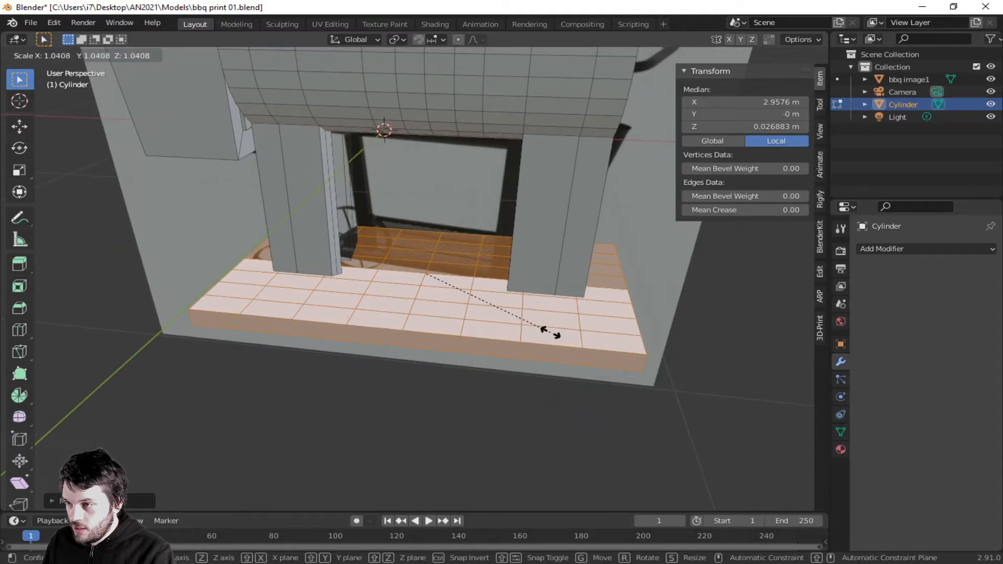
pyautogui.click(553, 333)
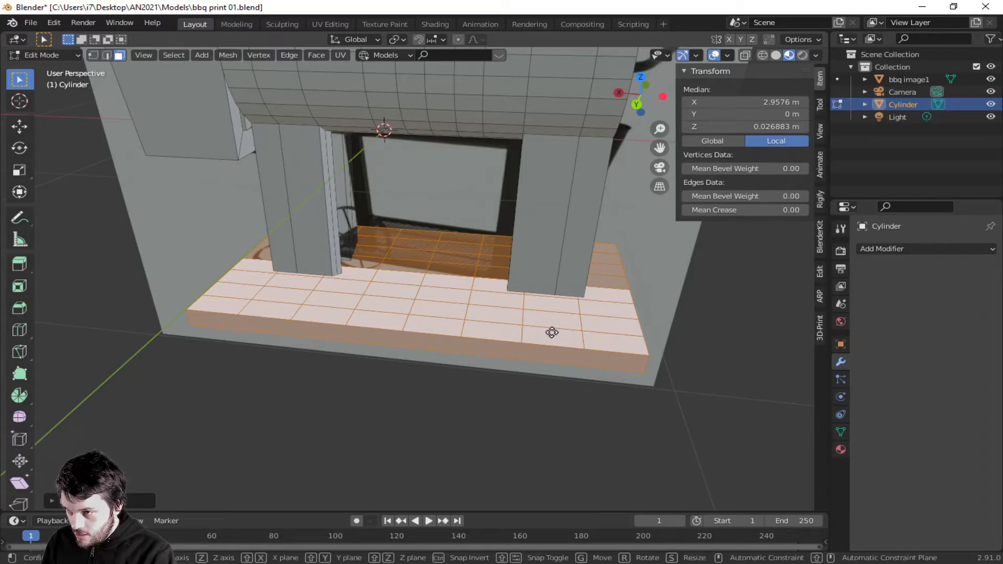
pyautogui.press('g')
pyautogui.press('x')
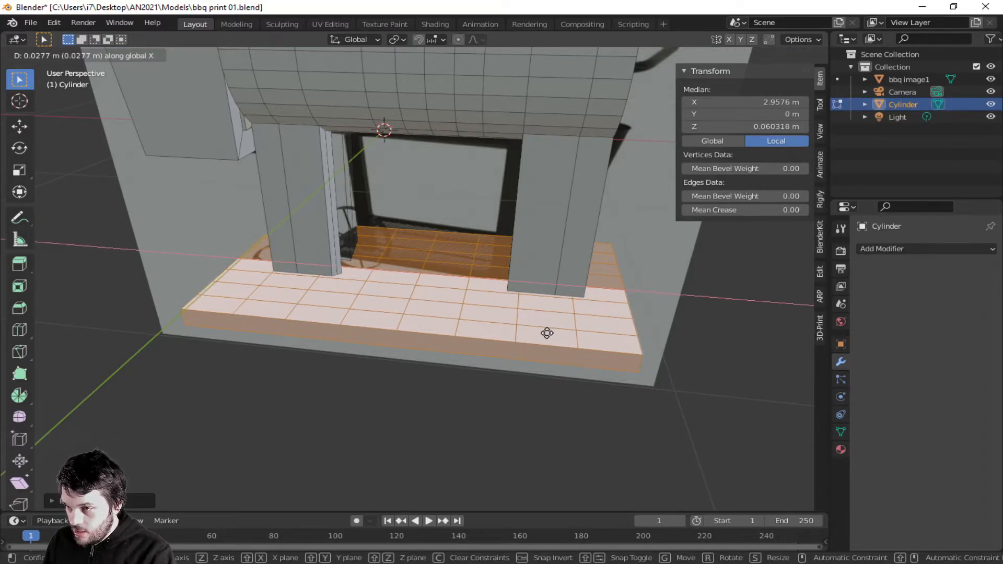
pyautogui.click(548, 326)
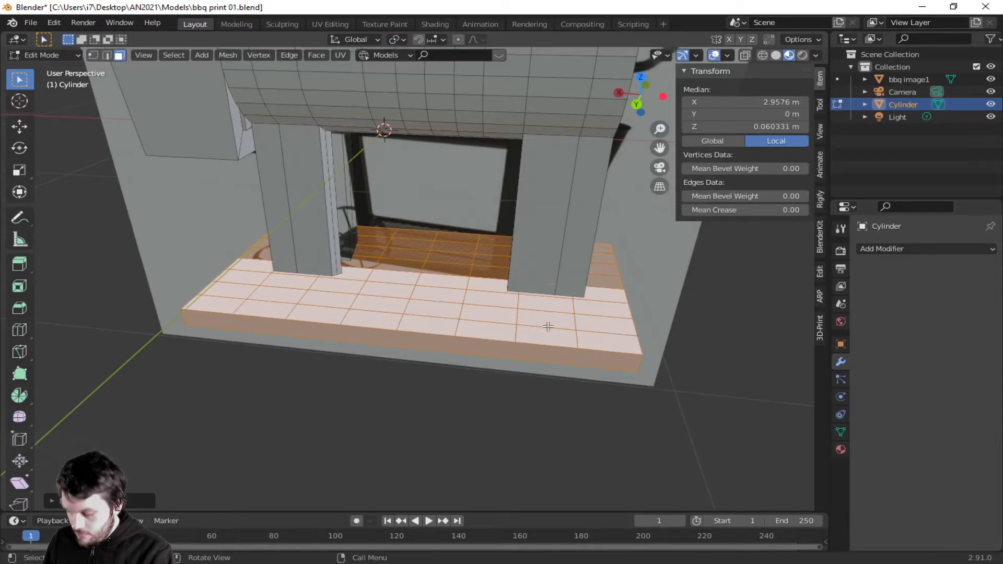
# - Select a group of grid faces on the slab's top around the bottom of one leg
pyautogui.moveTo(548, 328); pyautogui.dragTo(398, 326, button='middle')
pyautogui.scroll(3, 601, 302)
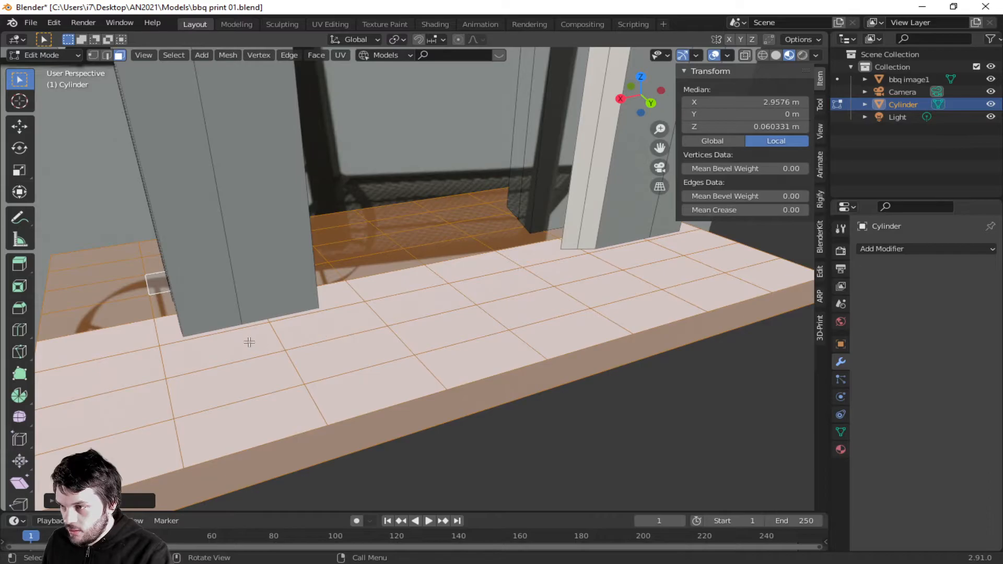
pyautogui.moveTo(249, 342); pyautogui.dragTo(304, 325, button='middle')
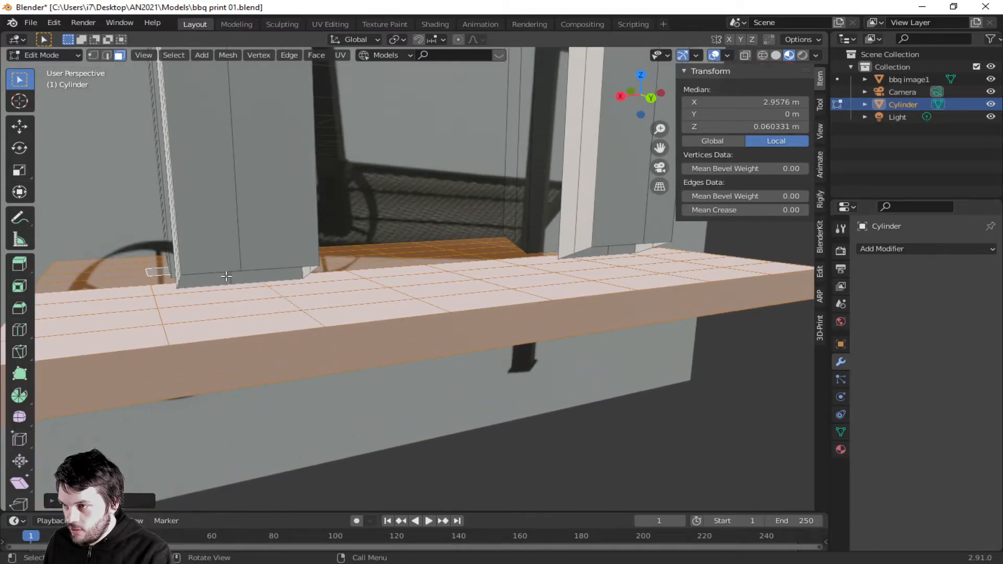
pyautogui.click(224, 297)
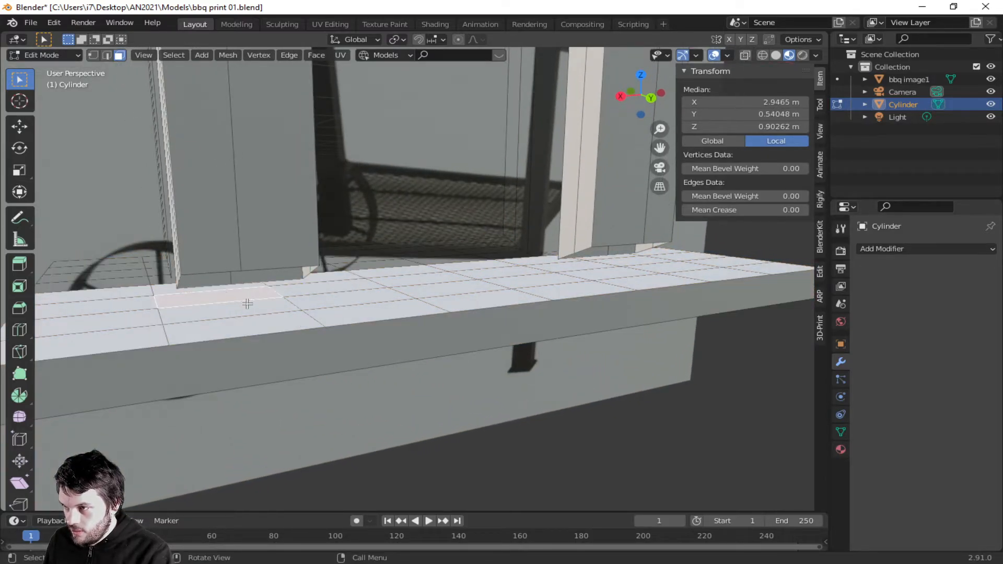
pyautogui.scroll(2, 263, 315)
pyautogui.keyDown('shift'); pyautogui.click(267, 324); pyautogui.keyUp('shift')
pyautogui.keyDown('shift'); pyautogui.click(350, 313); pyautogui.keyUp('shift')
pyautogui.moveTo(358, 314); pyautogui.dragTo(183, 314, button='middle')
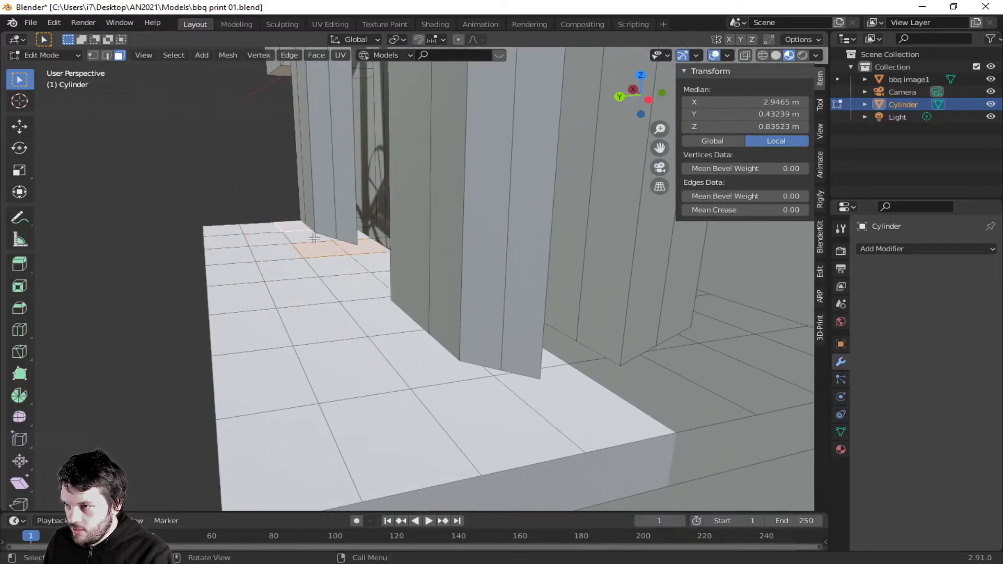
pyautogui.moveTo(320, 240); pyautogui.dragTo(386, 252, button='middle')
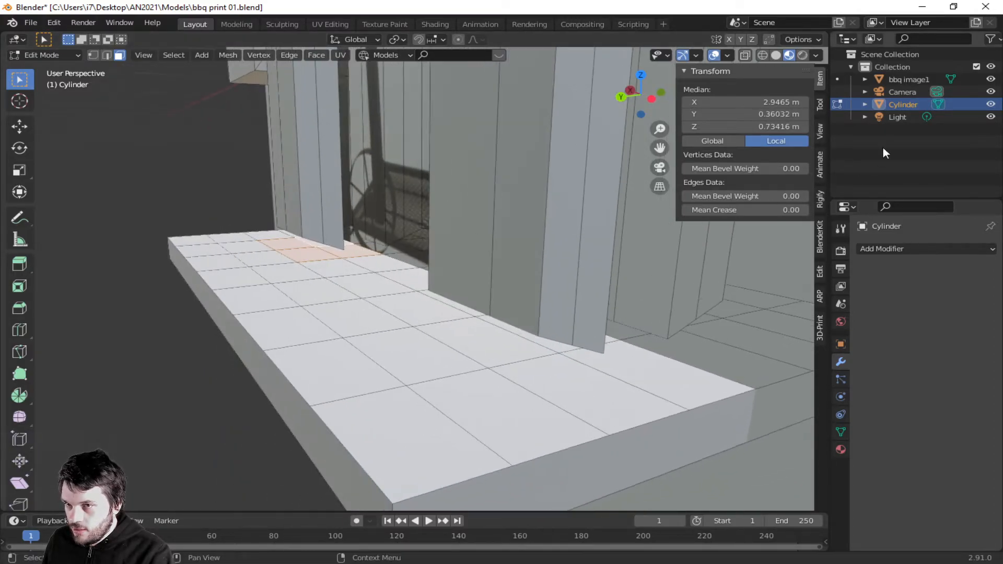
# - Hide the bbq image1 object, and stretch two adjacent slab top faces beside one leg along global Y
pyautogui.click(990, 79)
pyautogui.moveTo(671, 265); pyautogui.dragTo(686, 290, button='middle')
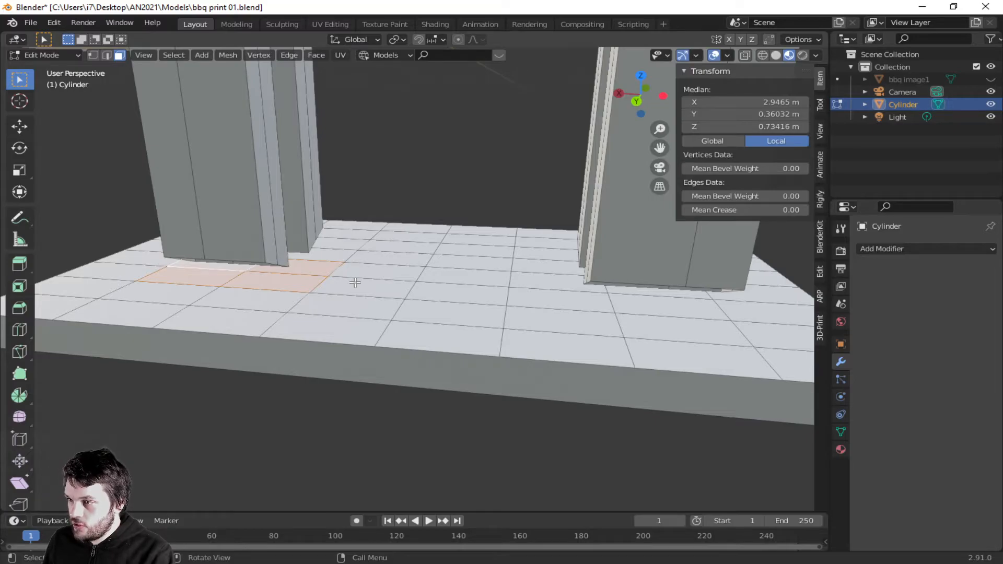
pyautogui.click(222, 282)
pyautogui.keyDown('shift'); pyautogui.click(214, 277); pyautogui.keyUp('shift')
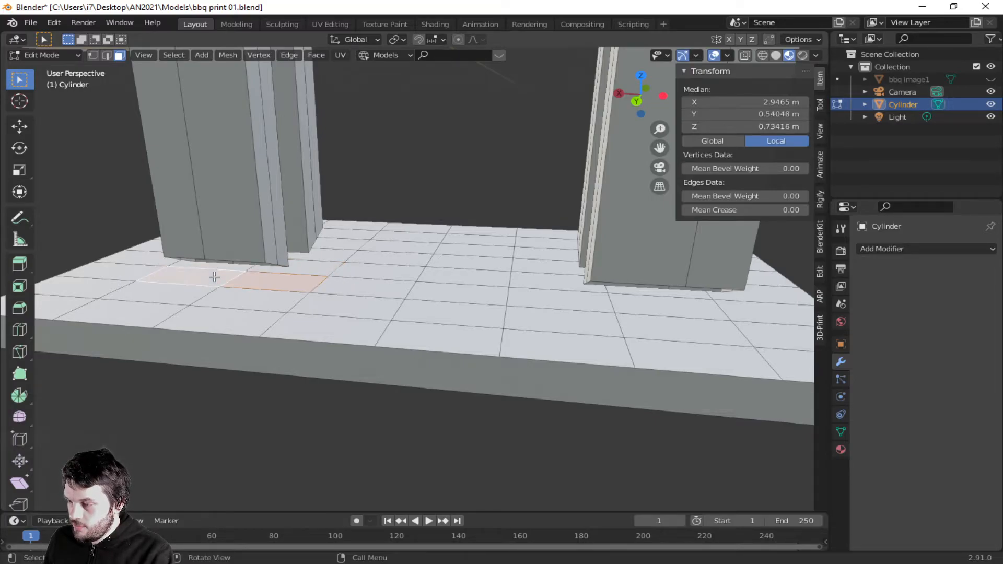
pyautogui.moveTo(300, 295); pyautogui.dragTo(342, 303, button='middle')
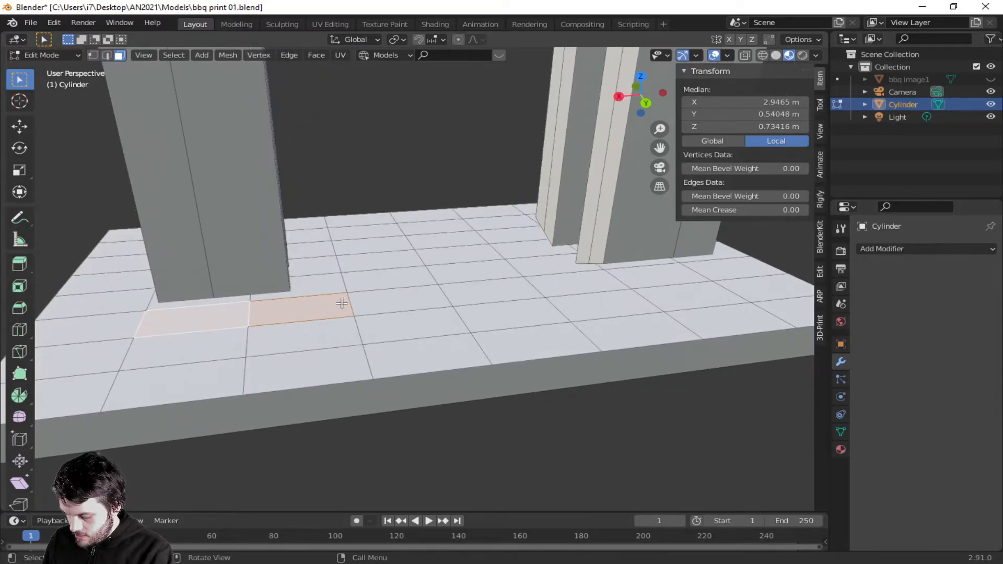
pyautogui.press('s')
pyautogui.press('x')
pyautogui.press('y')
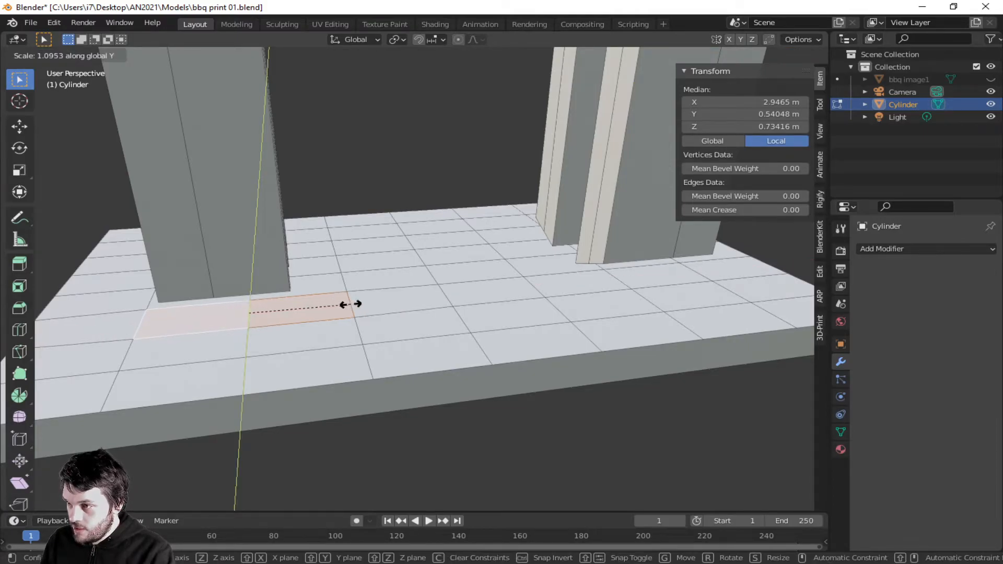
pyautogui.click(378, 311)
pyautogui.moveTo(378, 313)
pyautogui.mouseDown(button='middle')
pyautogui.moveTo(410, 279)
pyautogui.moveTo(374, 310)
pyautogui.mouseUp(button='middle')
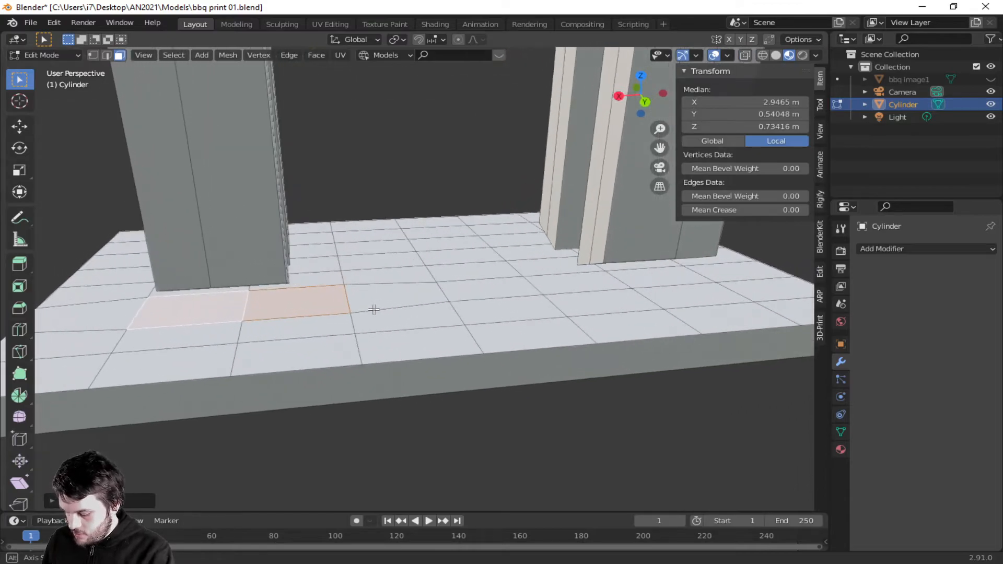
# - Narrow the two selected slab faces along global X to about 0.74 to match the leg's width
pyautogui.press('s')
pyautogui.press('y')
pyautogui.press('x')
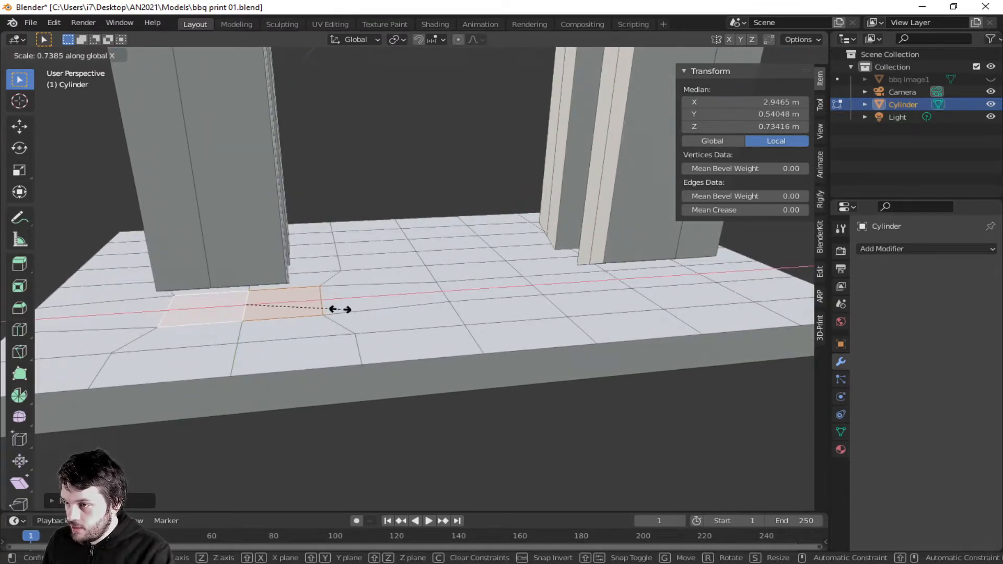
pyautogui.click(339, 310)
pyautogui.moveTo(343, 311); pyautogui.dragTo(376, 292, button='middle')
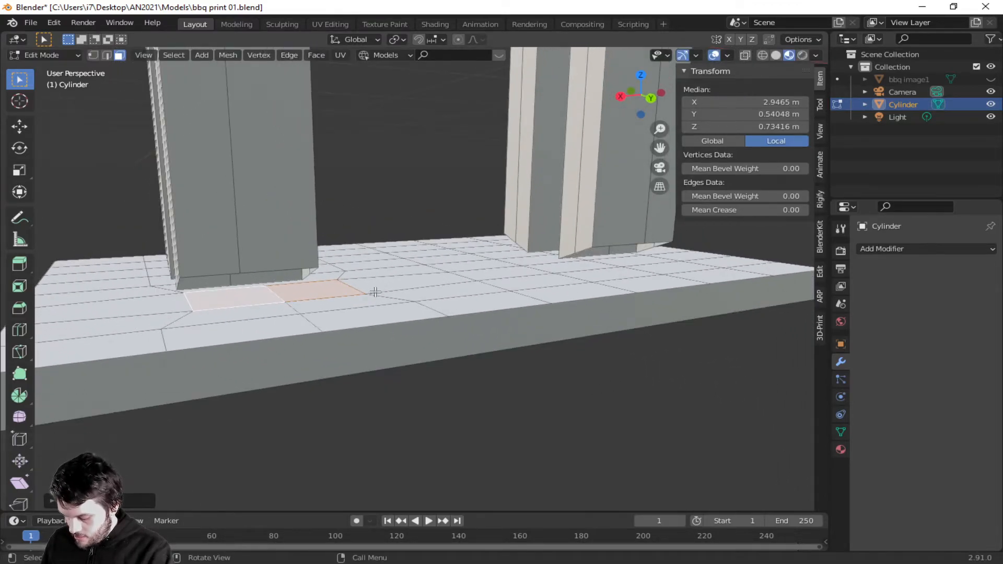
# - Move the two faces about 0.05 m along global X and about -0.04 m along global Y to sit under the leg
pyautogui.press('g')
pyautogui.press('y')
pyautogui.press('x')
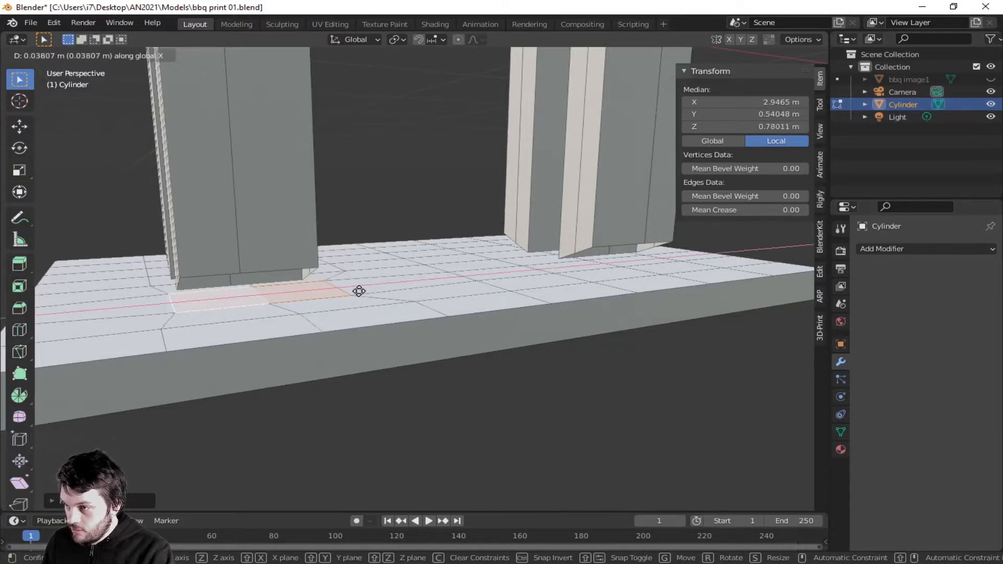
pyautogui.click(355, 292)
pyautogui.moveTo(359, 291); pyautogui.dragTo(468, 293, button='middle')
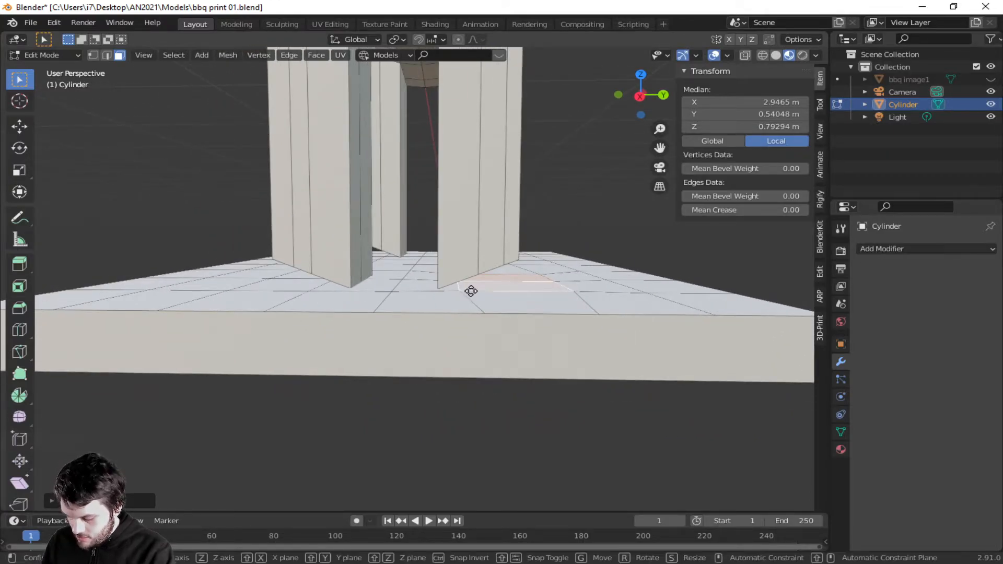
pyautogui.press('g')
pyautogui.press('y')
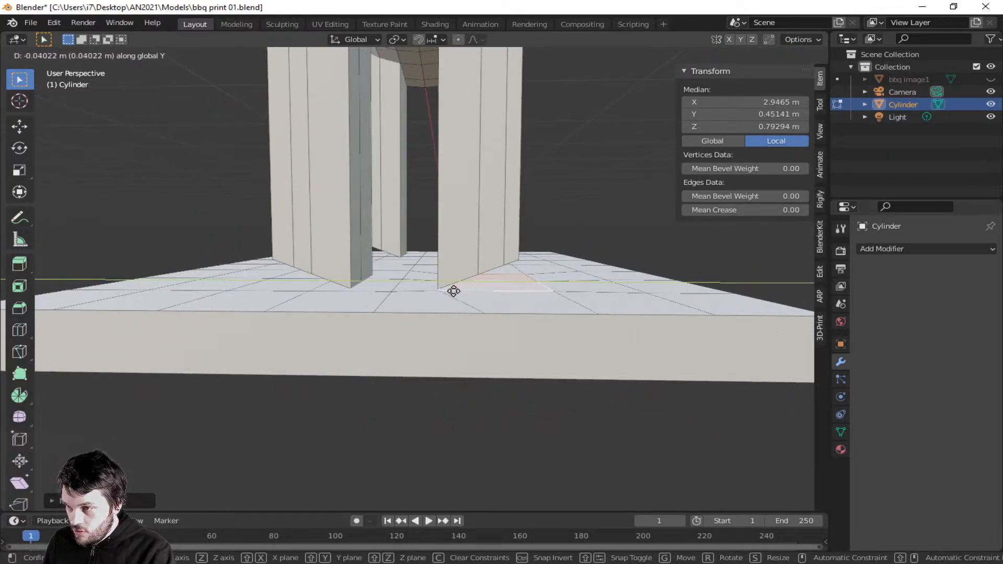
pyautogui.click(454, 292)
# - Scale the slab face beside the opposite leg at the same end to about 1.16 and move it about 0.05 m along global Y beneath that leg
pyautogui.moveTo(350, 305); pyautogui.dragTo(410, 320, button='middle')
pyautogui.click(403, 305)
pyautogui.press('s')
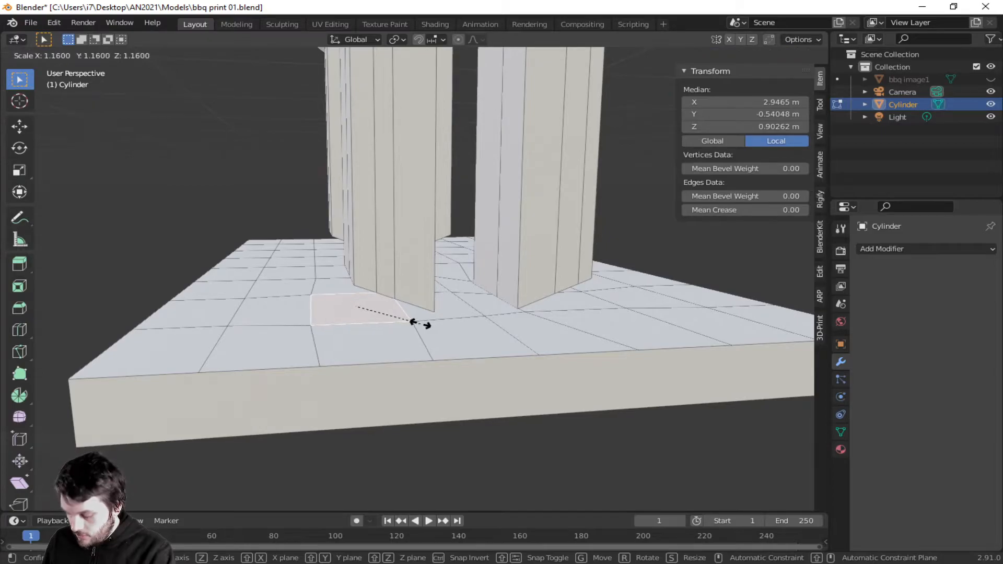
pyautogui.click(417, 325)
pyautogui.press('g')
pyautogui.press('y')
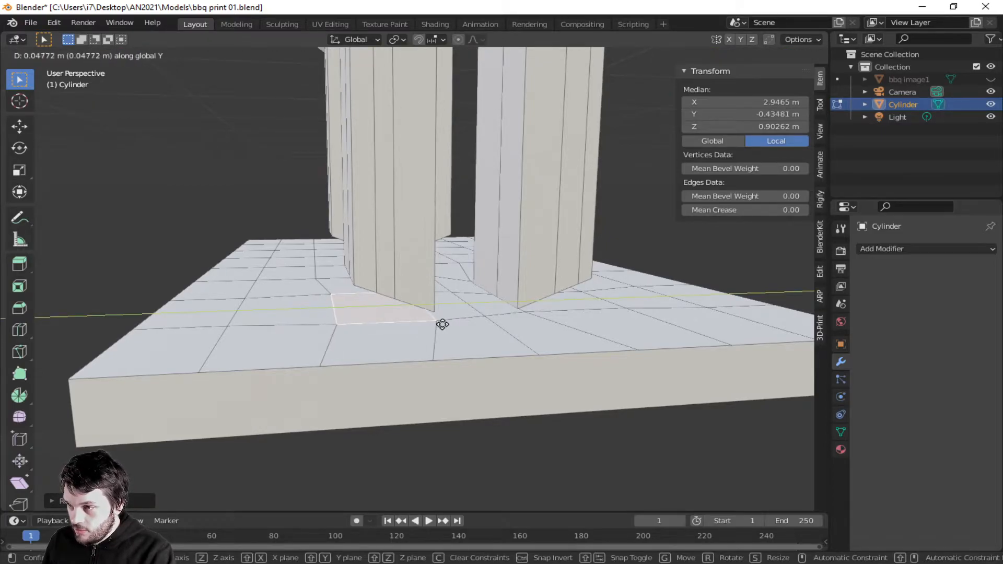
pyautogui.click(443, 326)
# - Select the slab's top face beside the leg at the other end and scale it up uniformly
pyautogui.moveTo(450, 329); pyautogui.dragTo(686, 351, button='middle')
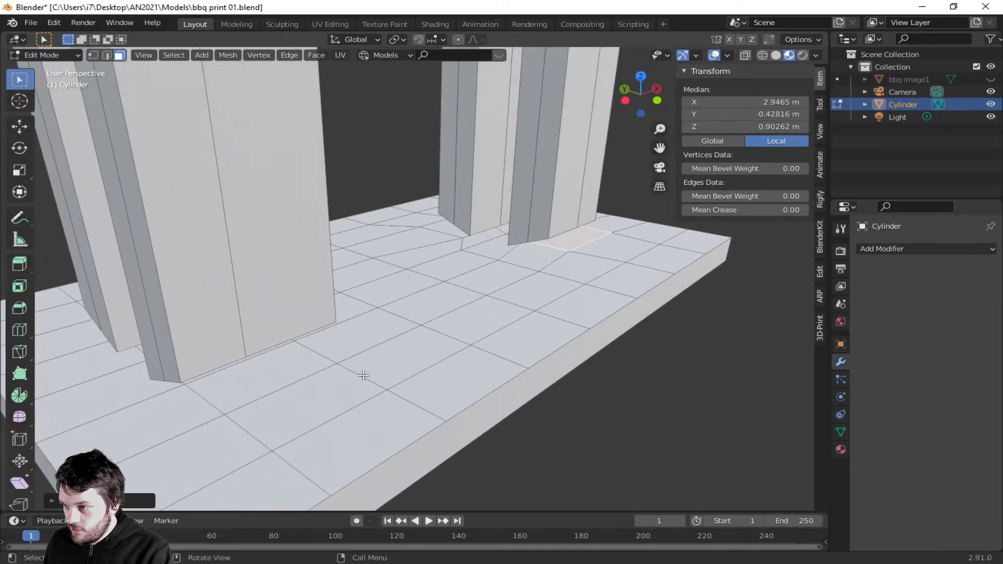
pyautogui.moveTo(365, 372); pyautogui.dragTo(312, 333, button='middle')
pyautogui.click(277, 313)
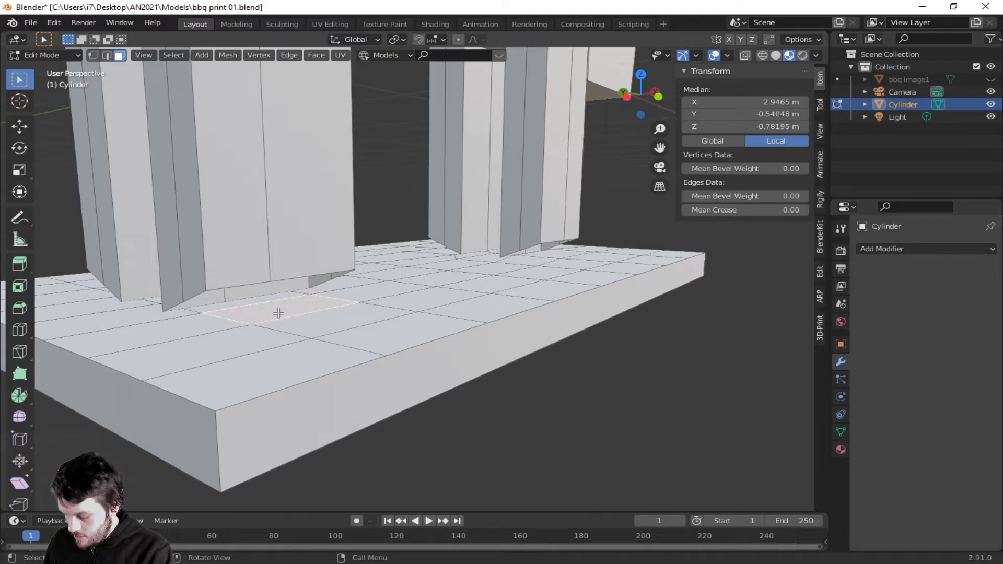
pyautogui.press('s')
pyautogui.click(307, 320)
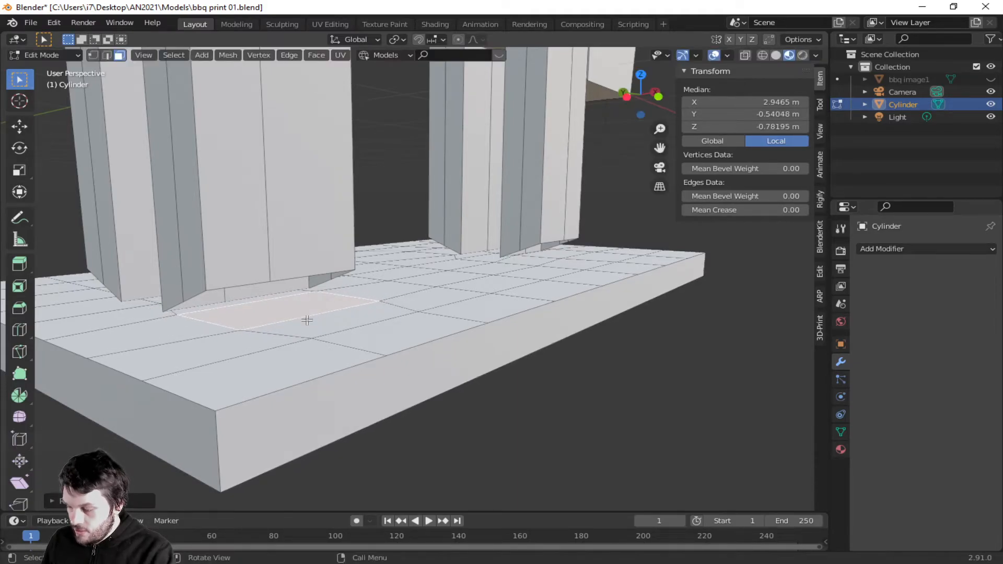
# - Move the selected slab face along global Y to a local median Y of about -0.46 m, under the chimney-end leg
pyautogui.press('g')
pyautogui.click(303, 320)
pyautogui.moveTo(304, 320); pyautogui.dragTo(362, 320, button='middle')
pyautogui.press('g')
pyautogui.press('y')
pyautogui.click(351, 320)
pyautogui.moveTo(350, 320); pyautogui.dragTo(374, 321, button='middle')
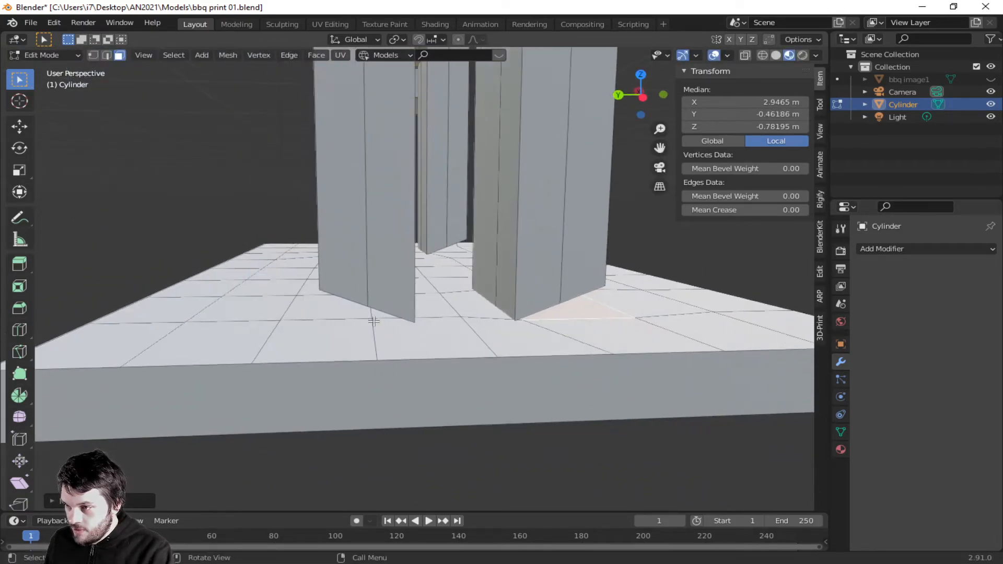
# - Scale the slab face beside the opposite chimney-end leg to about 1.27 and move it along global Y to a local median Y of about 0.42 m
pyautogui.press('s')
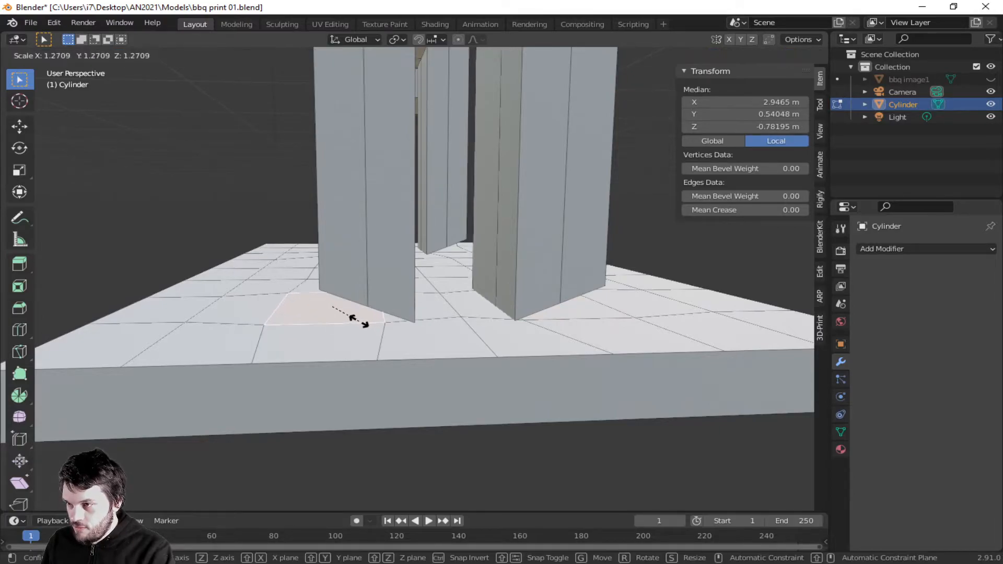
pyautogui.click(358, 319)
pyautogui.press('g')
pyautogui.press('y')
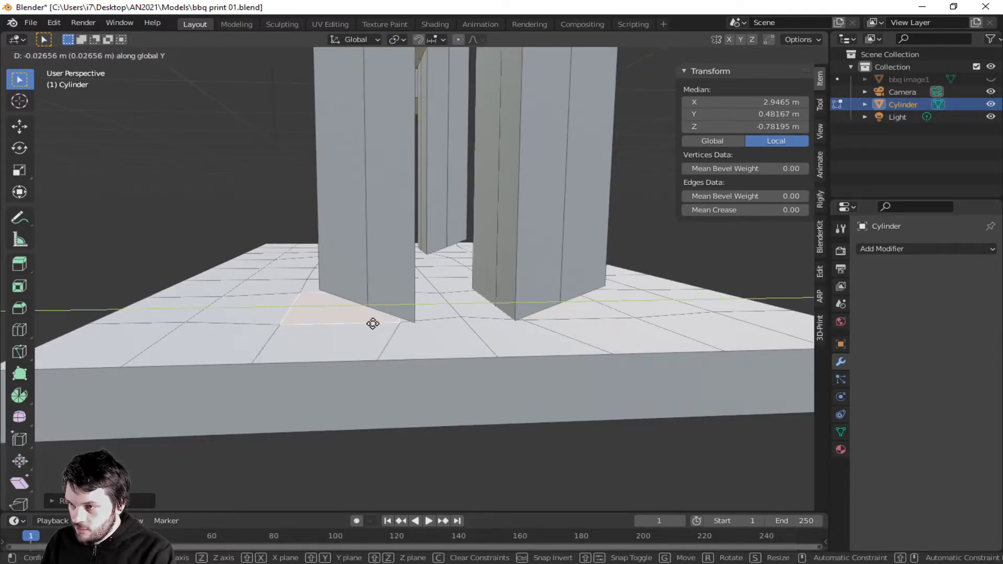
pyautogui.click(385, 327)
# - Select the fitted slab faces beneath all four legs and delete them to open holes in the slab's top
pyautogui.moveTo(381, 325); pyautogui.dragTo(599, 357, button='middle')
pyautogui.moveTo(318, 338); pyautogui.dragTo(314, 319, button='middle')
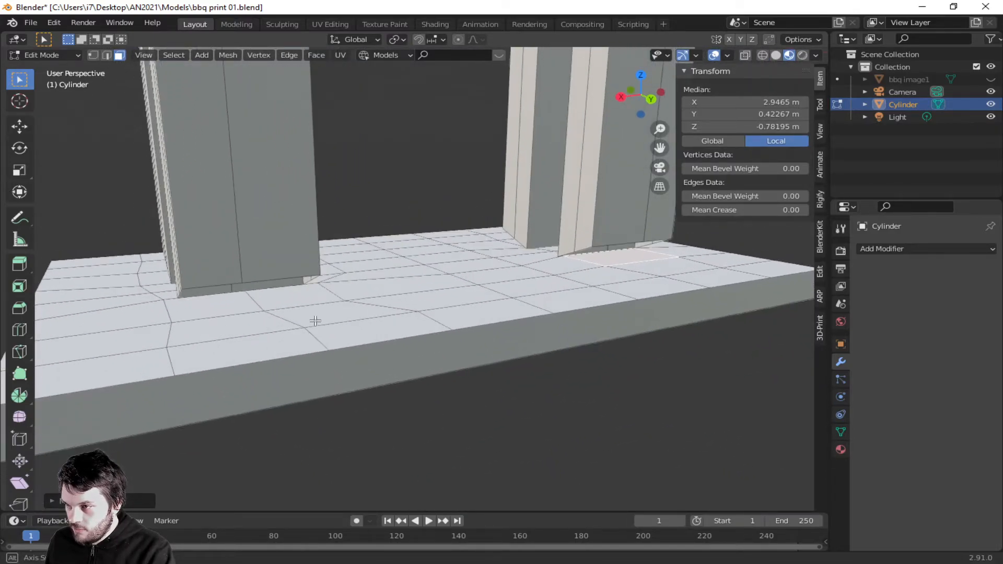
pyautogui.keyDown('shift'); pyautogui.click(282, 301); pyautogui.keyUp('shift')
pyautogui.keyDown('shift'); pyautogui.click(207, 308); pyautogui.keyUp('shift')
pyautogui.moveTo(207, 309); pyautogui.dragTo(442, 362, button='middle')
pyautogui.keyDown('shift'); pyautogui.click(185, 281); pyautogui.keyUp('shift')
pyautogui.moveTo(185, 282); pyautogui.dragTo(410, 302, button='middle')
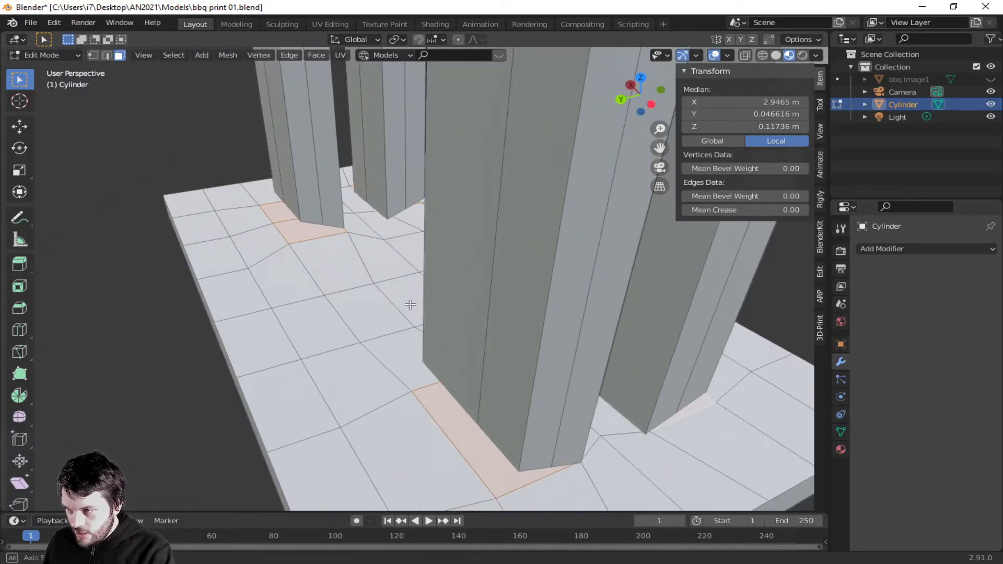
pyautogui.press('x')
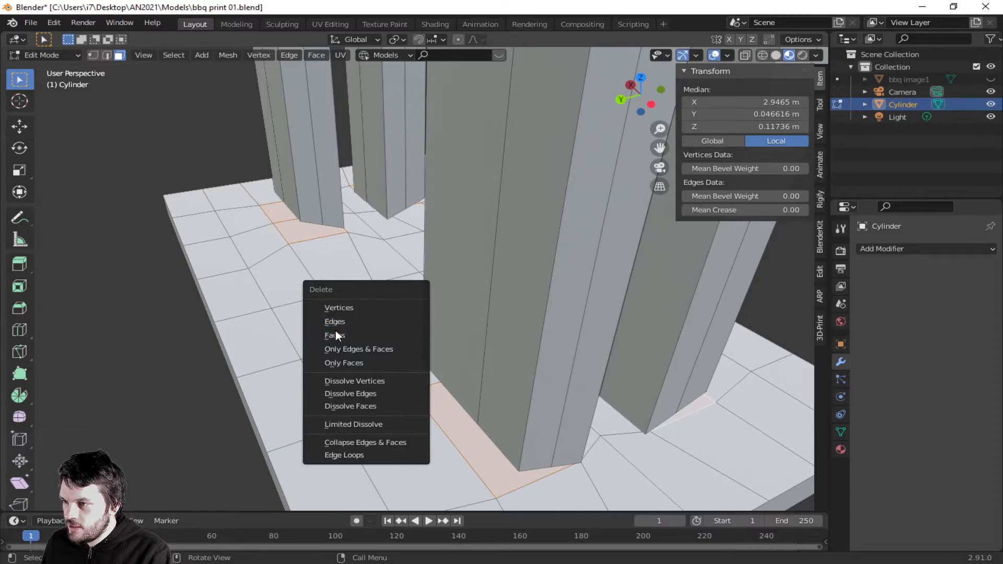
pyautogui.click(335, 332)
pyautogui.moveTo(455, 418); pyautogui.dragTo(559, 424, button='middle')
pyautogui.click(416, 345)
pyautogui.click(564, 404)
pyautogui.click(742, 54)
pyautogui.moveTo(699, 233); pyautogui.dragTo(547, 310, button='middle')
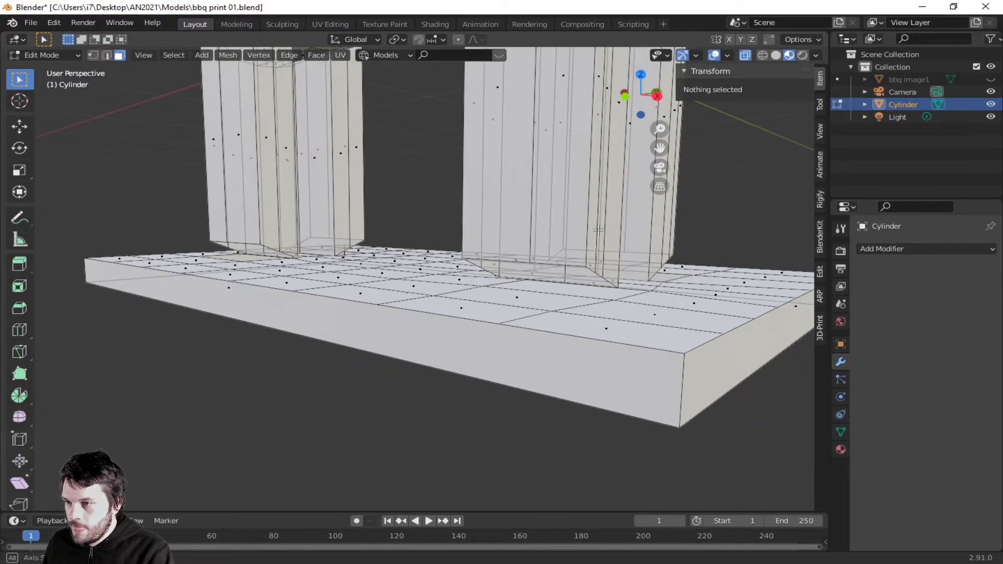
pyautogui.click(553, 292)
pyautogui.click(558, 288)
pyautogui.click(561, 264)
# - Switch to edge selection and select the edge loop around the open bottom of the firebox-end leg on the negative-Y side
pyautogui.press('2')
pyautogui.click(560, 265)
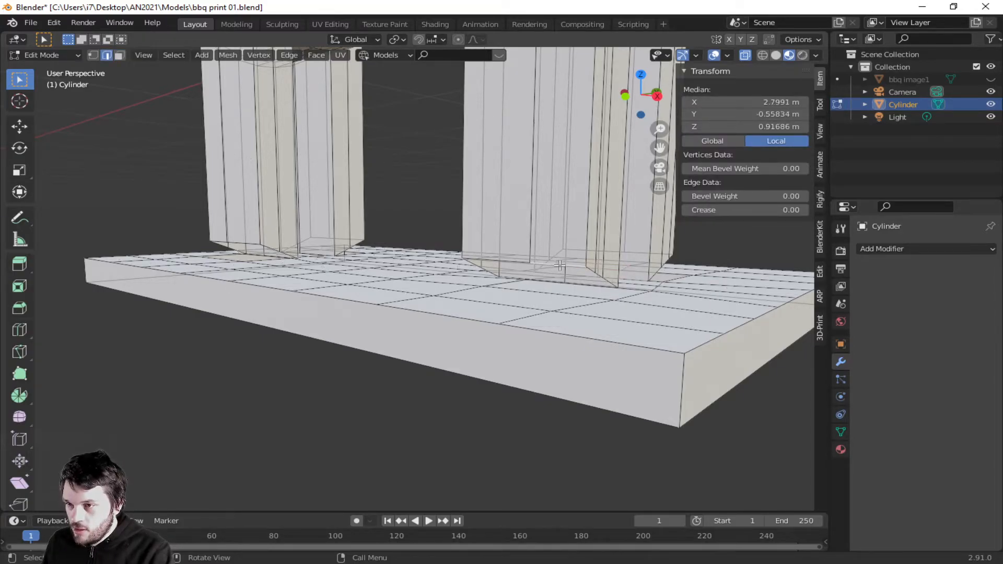
pyautogui.click(746, 56)
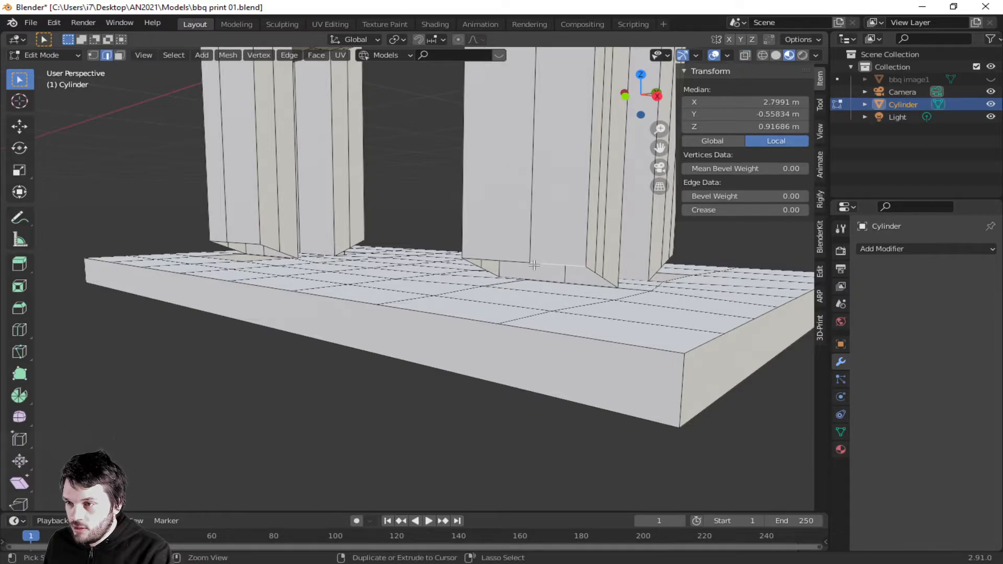
pyautogui.keyDown('ctrl'); pyautogui.click(513, 262); pyautogui.keyUp('ctrl')
pyautogui.keyDown('ctrl'); pyautogui.click(486, 270); pyautogui.keyUp('ctrl')
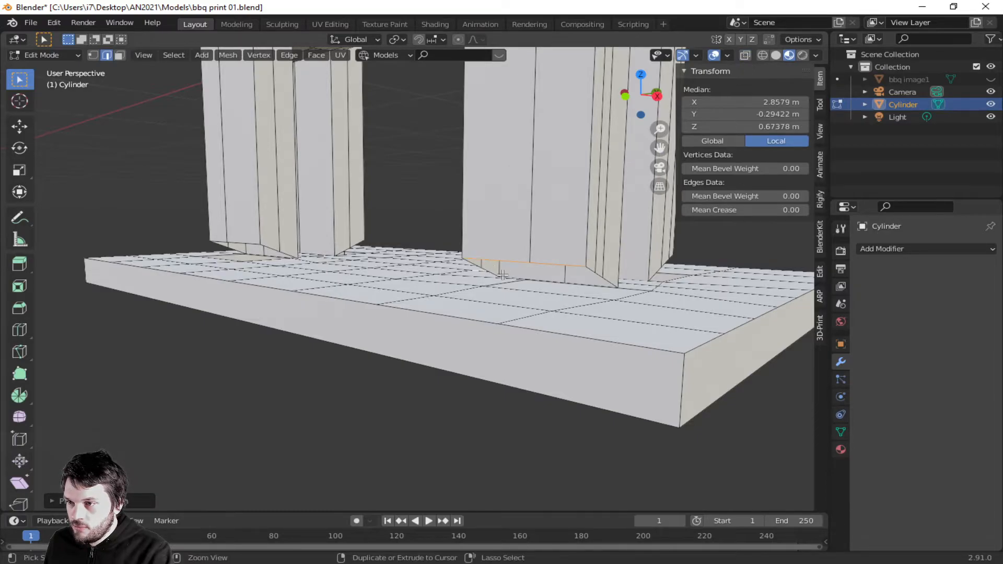
pyautogui.keyDown('alt'); pyautogui.click(523, 280); pyautogui.keyUp('alt')
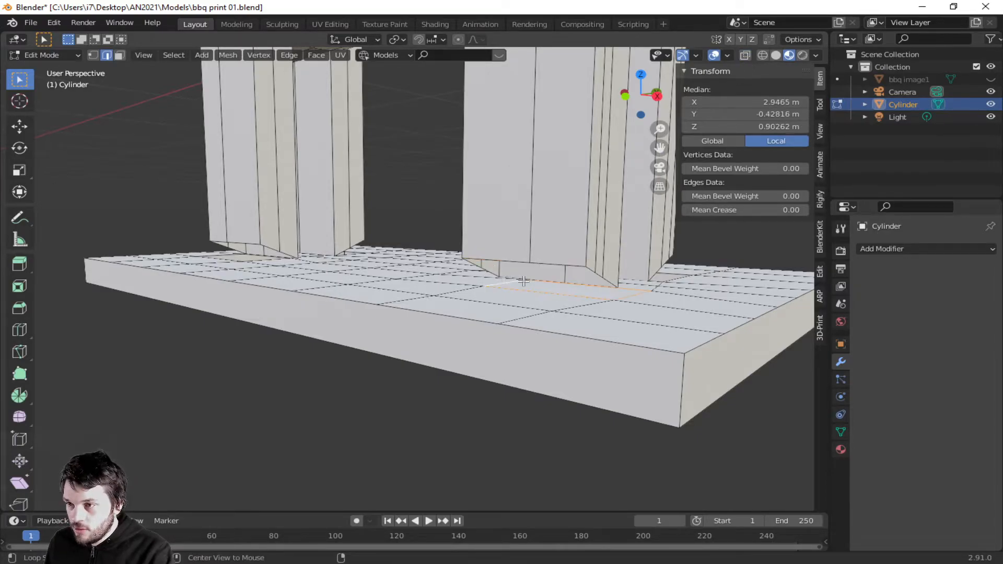
pyautogui.keyDown('alt'); pyautogui.click(516, 260); pyautogui.keyUp('alt')
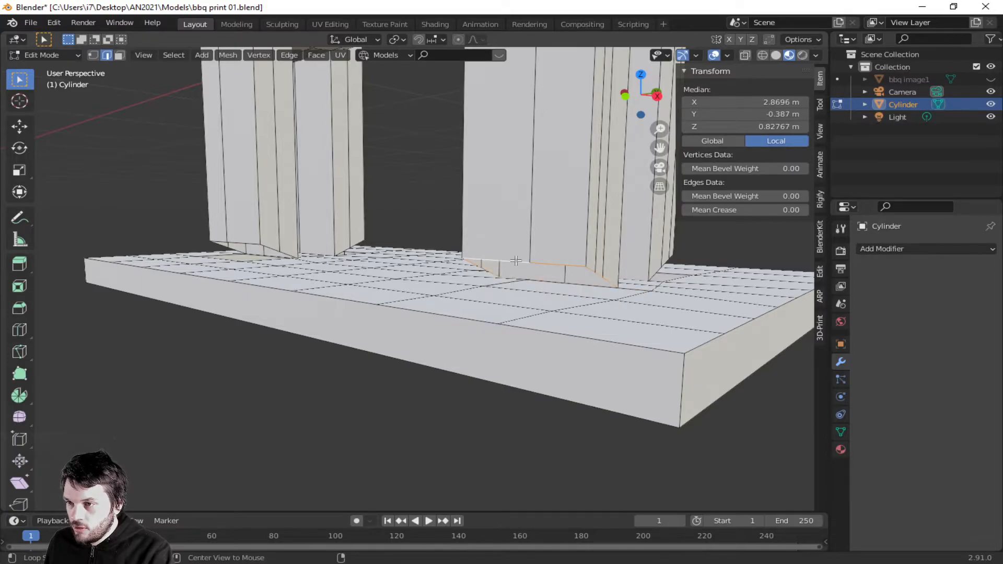
# - Add the edges of the slab hole beneath that leg to the selection and bridge the two edge loops
pyautogui.moveTo(580, 309); pyautogui.dragTo(523, 358, button='middle')
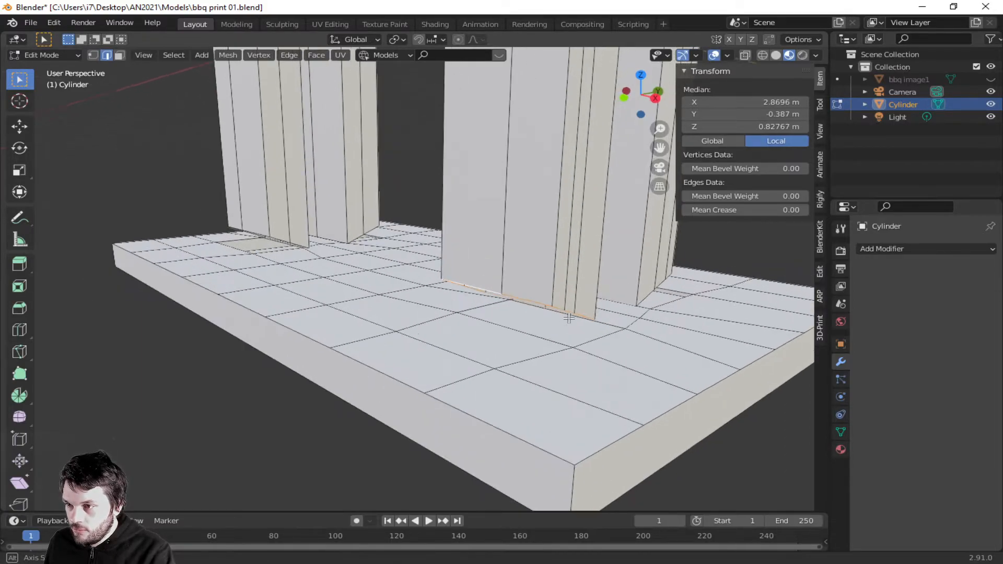
pyautogui.keyDown('shift'); pyautogui.click(514, 361); pyautogui.keyUp('shift')
pyautogui.keyDown('shift'); pyautogui.click(532, 339); pyautogui.keyUp('shift')
pyautogui.moveTo(517, 329)
pyautogui.mouseDown(button='middle')
pyautogui.moveTo(544, 307)
pyautogui.moveTo(522, 330)
pyautogui.mouseUp(button='middle')
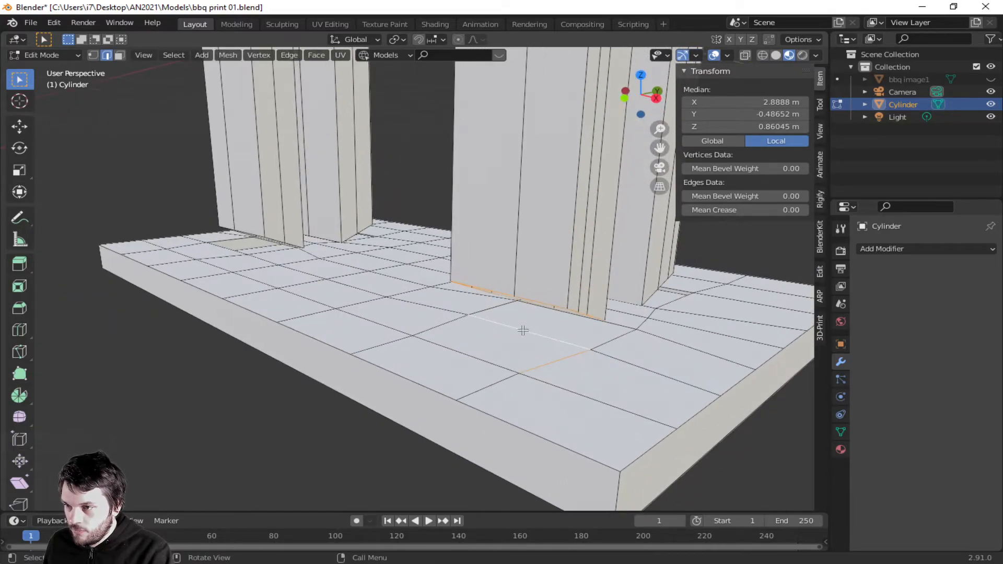
pyautogui.keyDown('shift'); pyautogui.click(549, 356); pyautogui.keyUp('shift')
pyautogui.keyDown('shift'); pyautogui.click(615, 336); pyautogui.keyUp('shift')
pyautogui.keyDown('shift'); pyautogui.click(612, 323); pyautogui.keyUp('shift')
pyautogui.moveTo(488, 310); pyautogui.dragTo(435, 289, button='middle')
pyautogui.rightClick(434, 288)
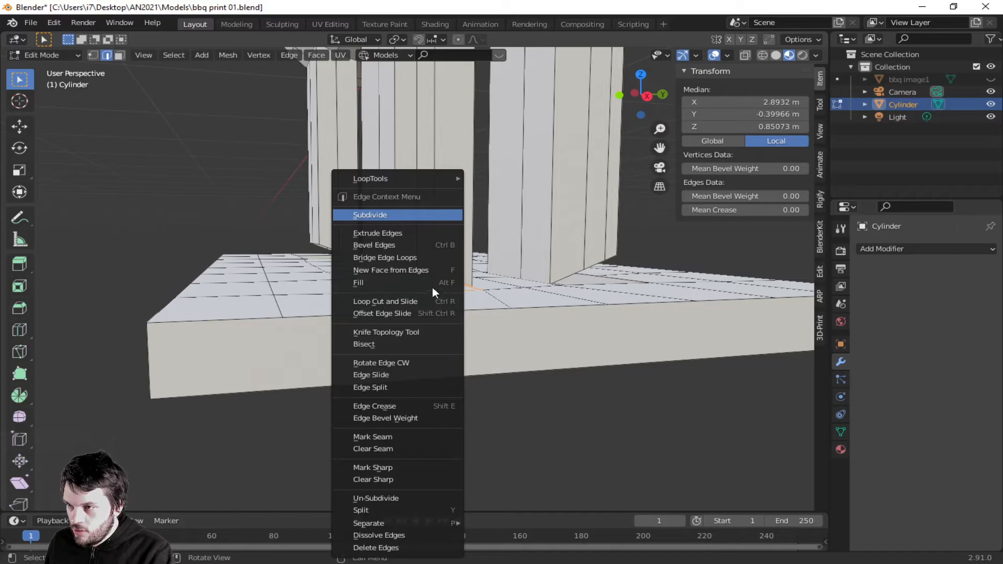
pyautogui.click(396, 258)
pyautogui.keyDown('shift'); pyautogui.moveTo(443, 270); pyautogui.dragTo(467, 356, button='middle'); pyautogui.keyUp('shift')
pyautogui.click(565, 441)
# - Bridge the open bottom edge loop of the firebox-end leg on the positive-Y side to the slab hole beneath it
pyautogui.moveTo(574, 444)
pyautogui.mouseDown(button='middle')
pyautogui.moveTo(598, 422)
pyautogui.moveTo(571, 421)
pyautogui.moveTo(563, 444)
pyautogui.mouseUp(button='middle')
pyautogui.moveTo(341, 353); pyautogui.dragTo(288, 284, button='middle')
pyautogui.keyDown('alt'); pyautogui.click(292, 274); pyautogui.keyUp('alt')
pyautogui.keyDown('alt'); pyautogui.keyDown('shift'); pyautogui.click(239, 305); pyautogui.keyUp('shift'); pyautogui.keyUp('alt')
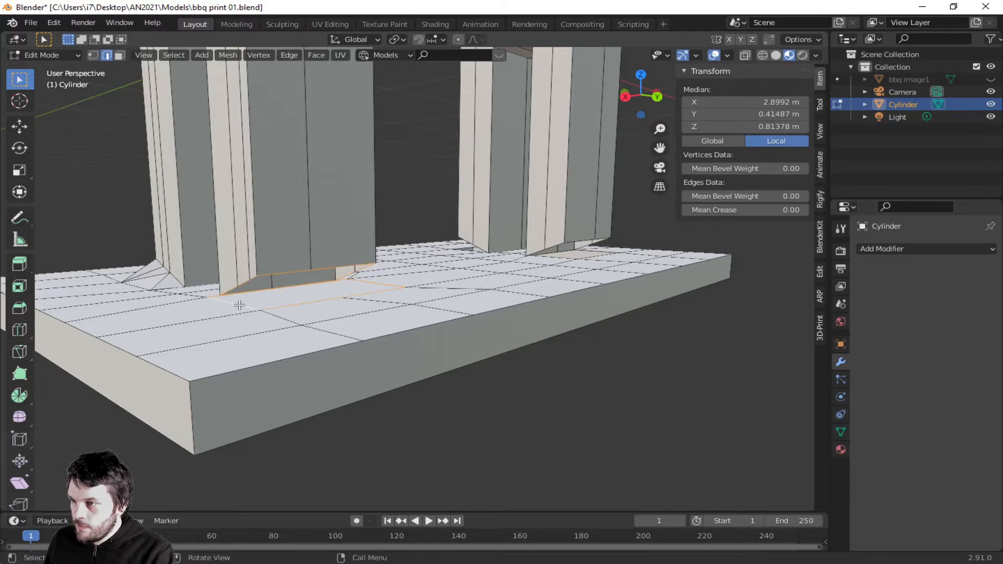
pyautogui.rightClick(244, 303)
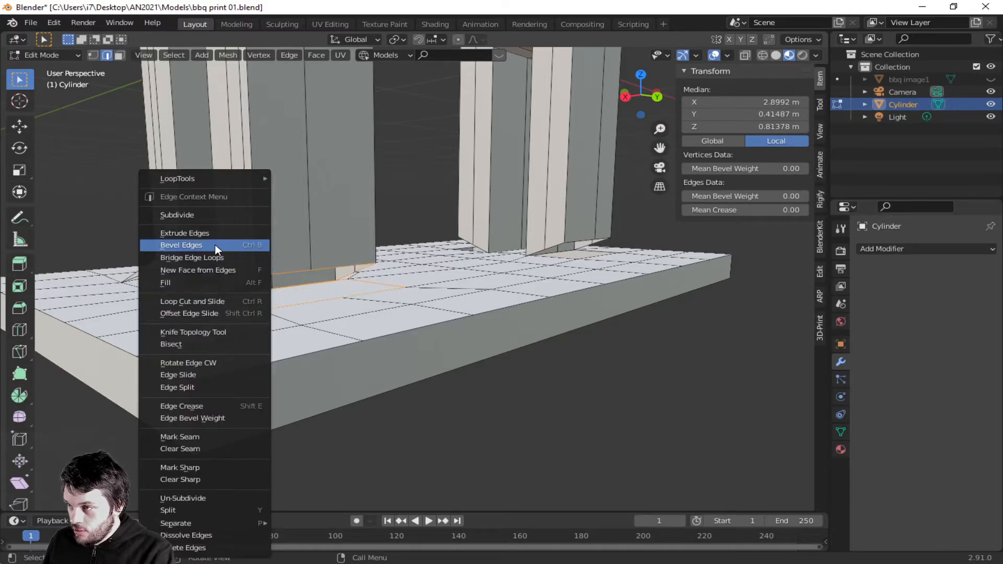
pyautogui.click(215, 259)
# - Bridge the bottom edge loop of the chimney-end leg on the positive-Y side to its slab hole
pyautogui.moveTo(497, 298); pyautogui.dragTo(426, 335, button='middle')
pyautogui.keyDown('alt'); pyautogui.keyDown('shift'); pyautogui.click(545, 263); pyautogui.keyUp('shift'); pyautogui.keyUp('alt')
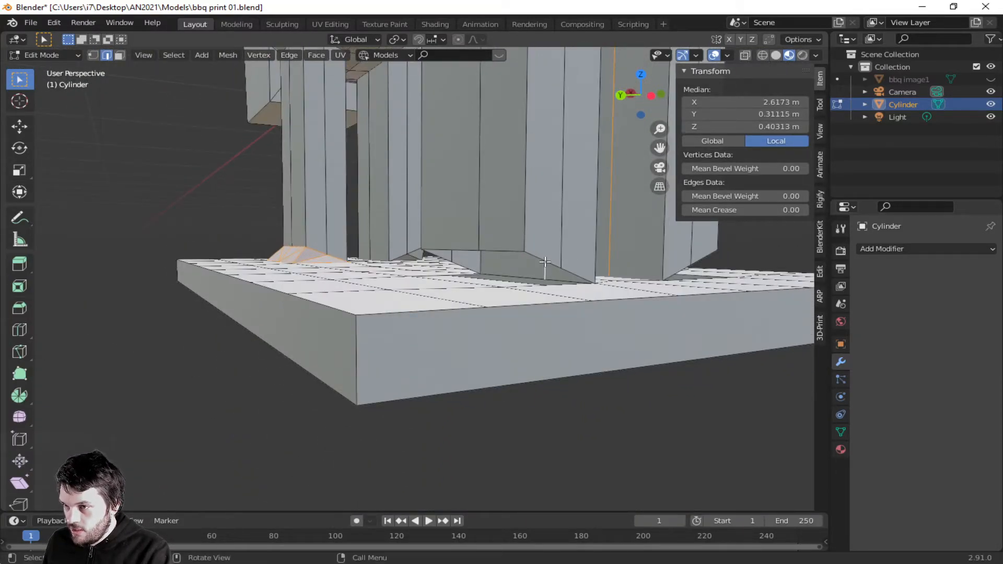
pyautogui.keyDown('alt'); pyautogui.click(544, 260); pyautogui.keyUp('alt')
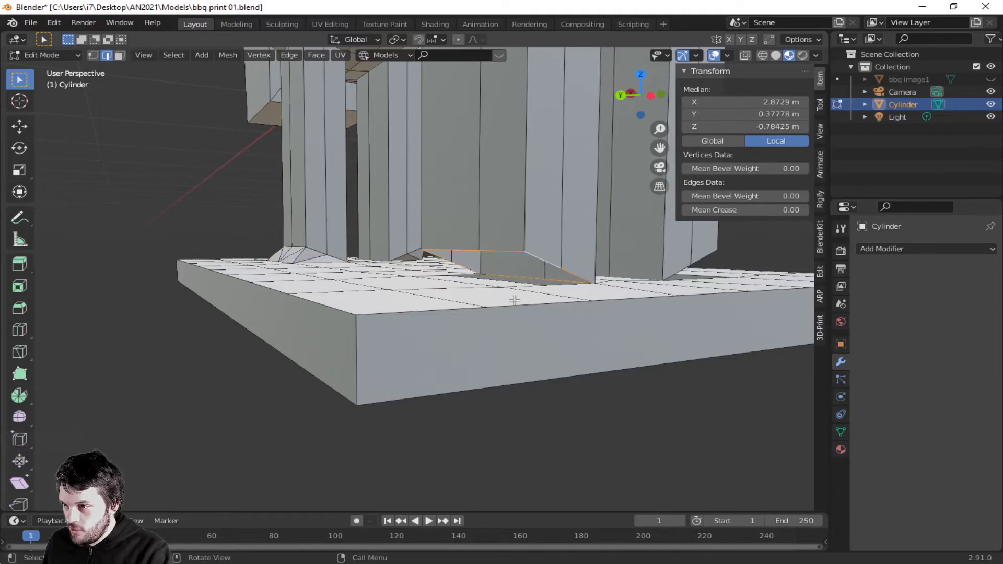
pyautogui.moveTo(526, 289); pyautogui.dragTo(524, 322, button='middle')
pyautogui.keyDown('alt'); pyautogui.keyDown('shift'); pyautogui.click(528, 325); pyautogui.keyUp('shift'); pyautogui.keyUp('alt')
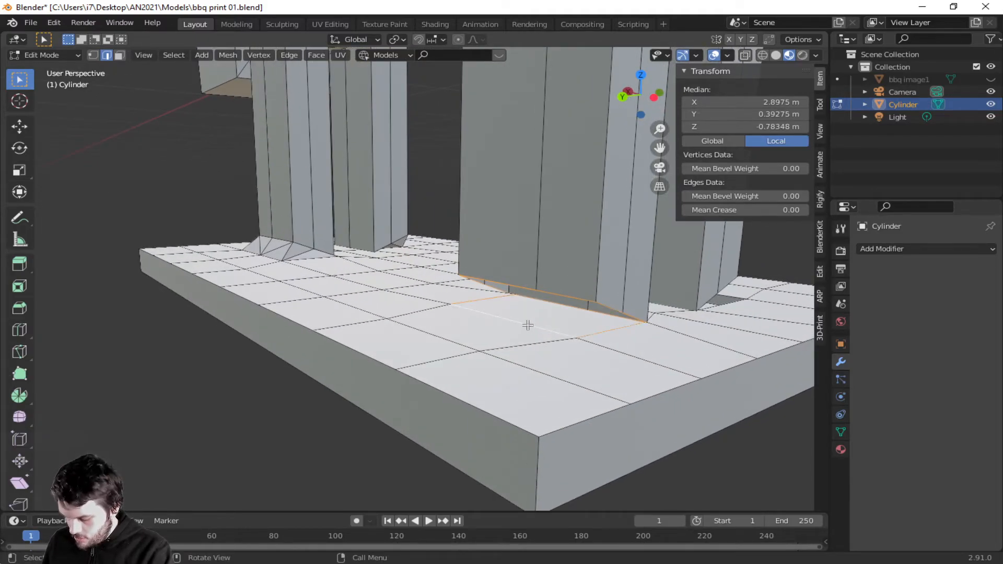
pyautogui.rightClick(483, 259)
pyautogui.click(475, 259)
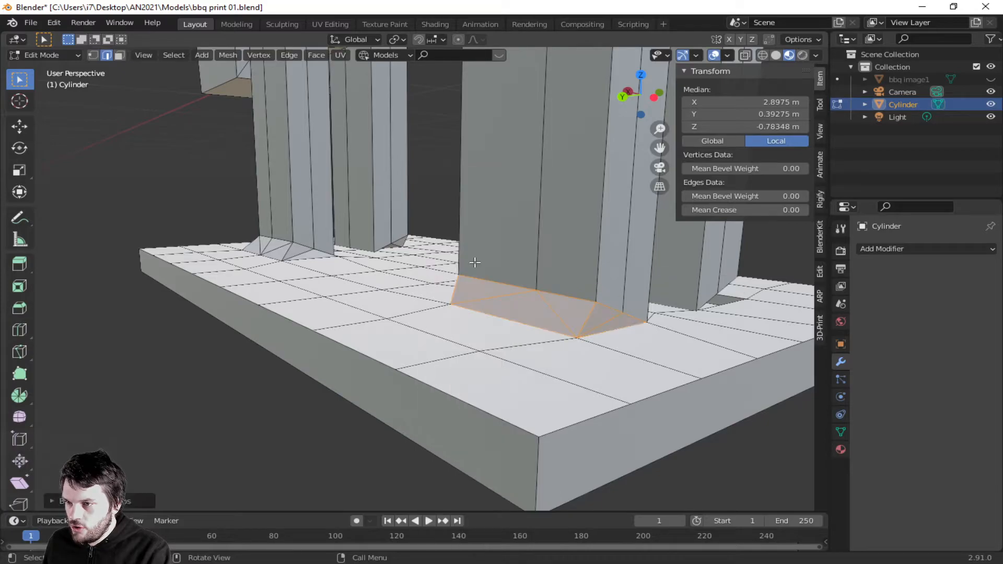
# - Select the last unconnected leg's bottom loop and its slab hole at the chimney end's negative-Y side, and bridge them
pyautogui.moveTo(743, 326); pyautogui.dragTo(303, 376, button='middle')
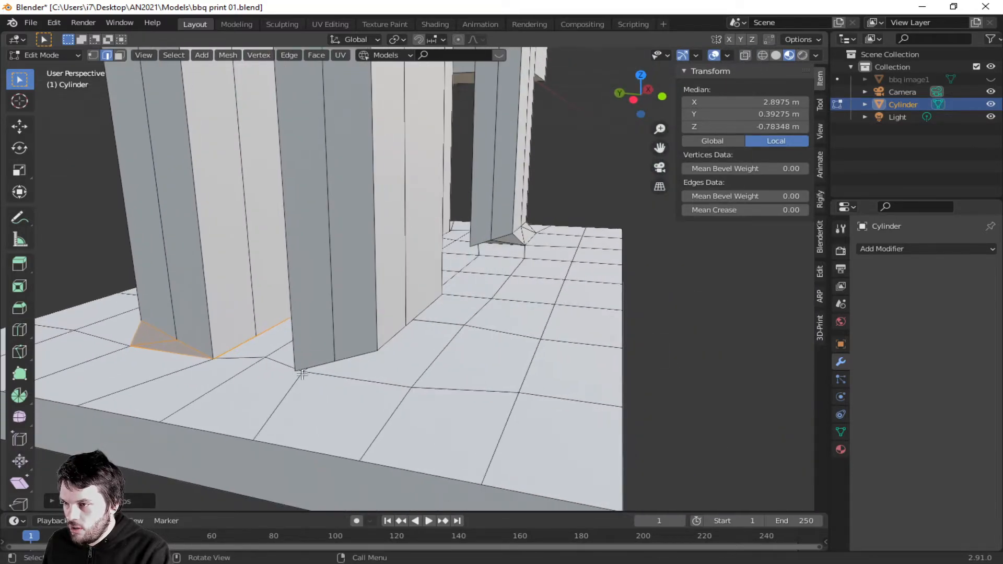
pyautogui.keyDown('alt'); pyautogui.keyDown('shift'); pyautogui.click(339, 377); pyautogui.keyUp('shift'); pyautogui.keyUp('alt')
pyautogui.keyDown('alt'); pyautogui.click(338, 377); pyautogui.keyUp('alt')
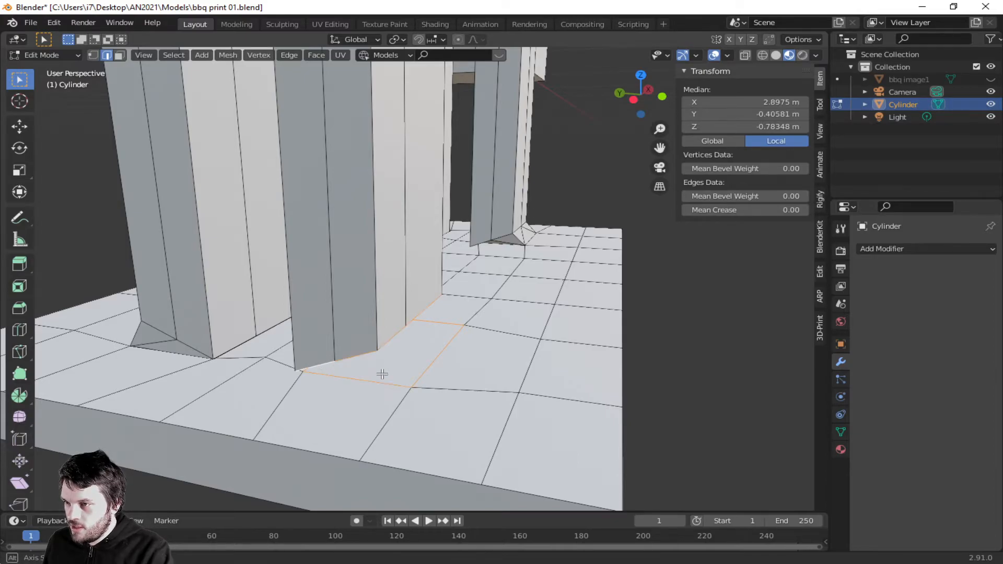
pyautogui.moveTo(386, 372); pyautogui.dragTo(364, 365, button='middle')
pyautogui.rightClick(347, 328)
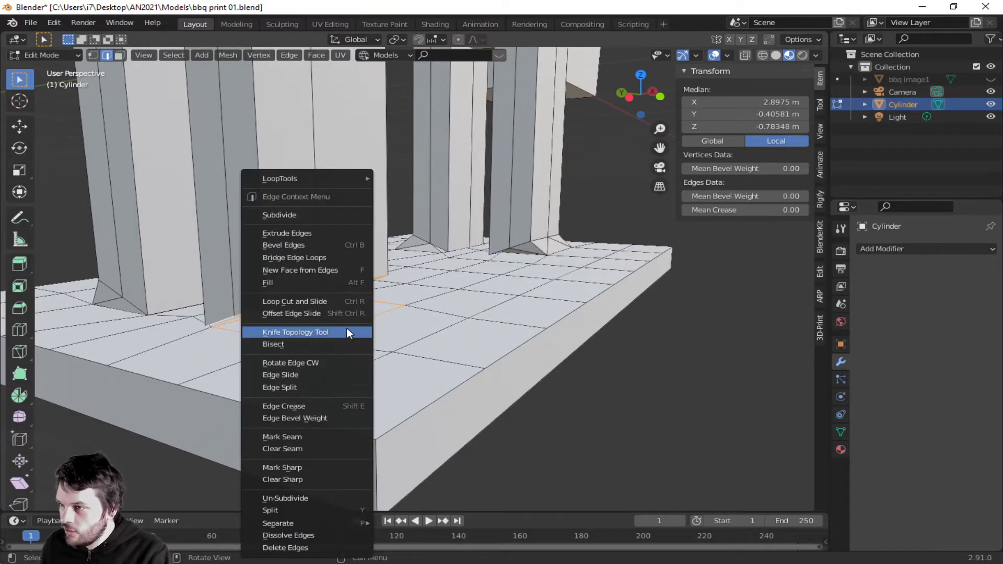
pyautogui.click(314, 257)
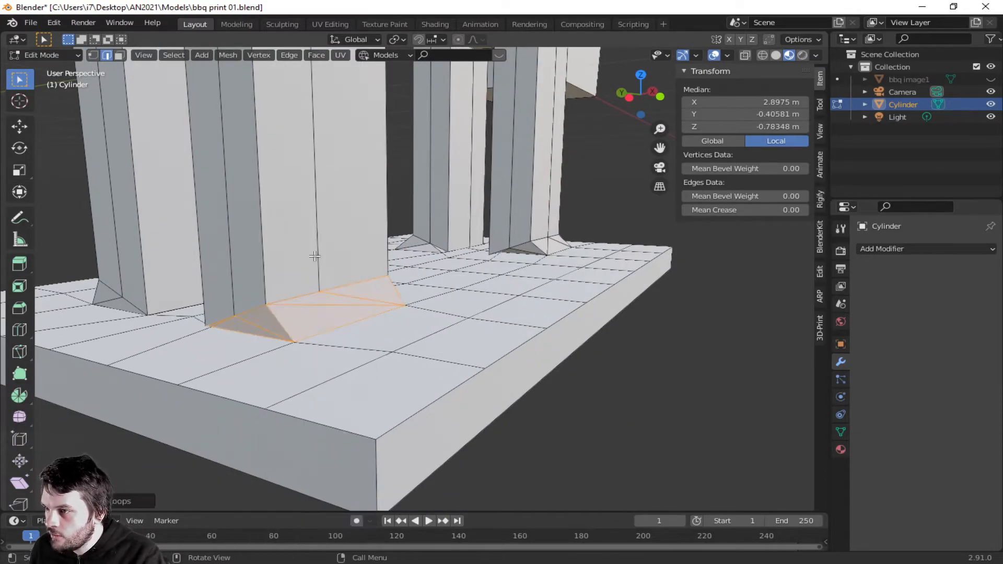
# - Leave Edit Mode and examine the bridged leg bases and the whole smoker from several sides
pyautogui.click(665, 386)
pyautogui.moveTo(550, 336); pyautogui.dragTo(538, 354, button='middle')
pyautogui.press('Tab')
pyautogui.scroll(-5, 538, 316)
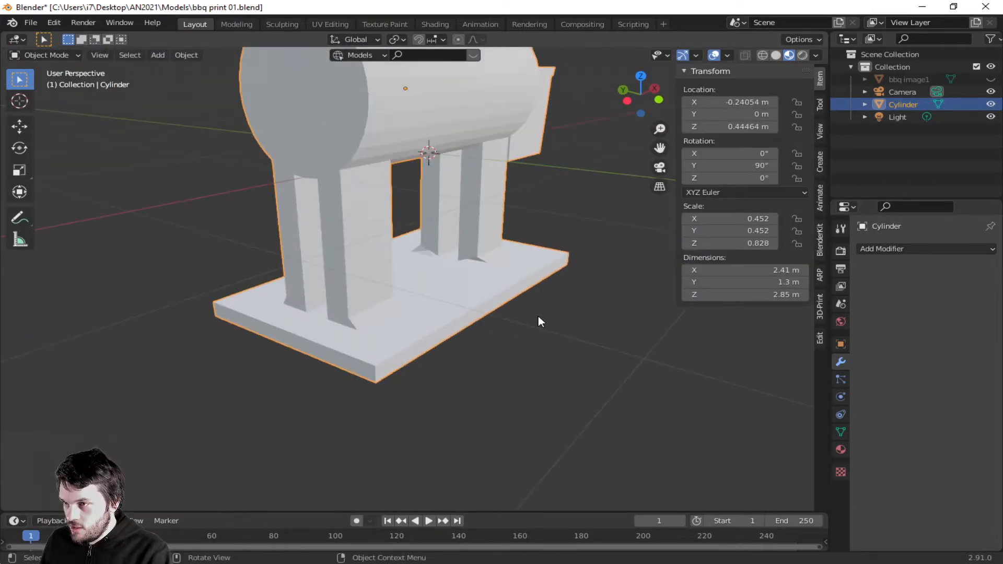
pyautogui.scroll(-3, 538, 315)
pyautogui.moveTo(538, 318); pyautogui.dragTo(246, 262, button='middle')
pyautogui.scroll(3, 438, 250)
pyautogui.moveTo(438, 250); pyautogui.dragTo(202, 237, button='middle')
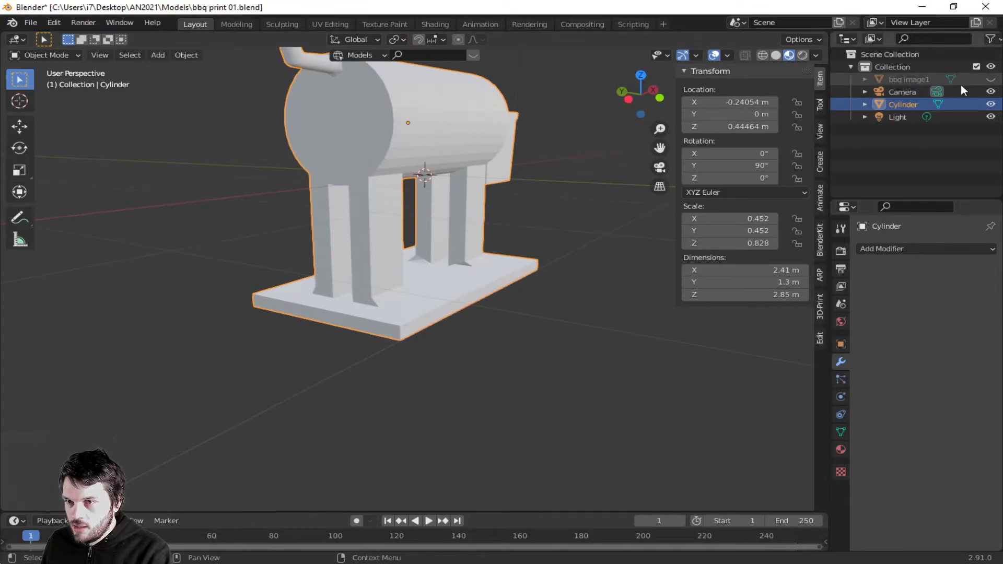
# - Show the bbq image1 reference again and reopen the smoker mesh for editing in the front orthographic view
pyautogui.click(991, 79)
pyautogui.moveTo(653, 173); pyautogui.dragTo(693, 252, button='middle')
pyautogui.moveTo(470, 193); pyautogui.dragTo(517, 154, button='middle')
pyautogui.scroll(-3, 518, 173)
pyautogui.moveTo(488, 224); pyautogui.dragTo(429, 296, button='middle')
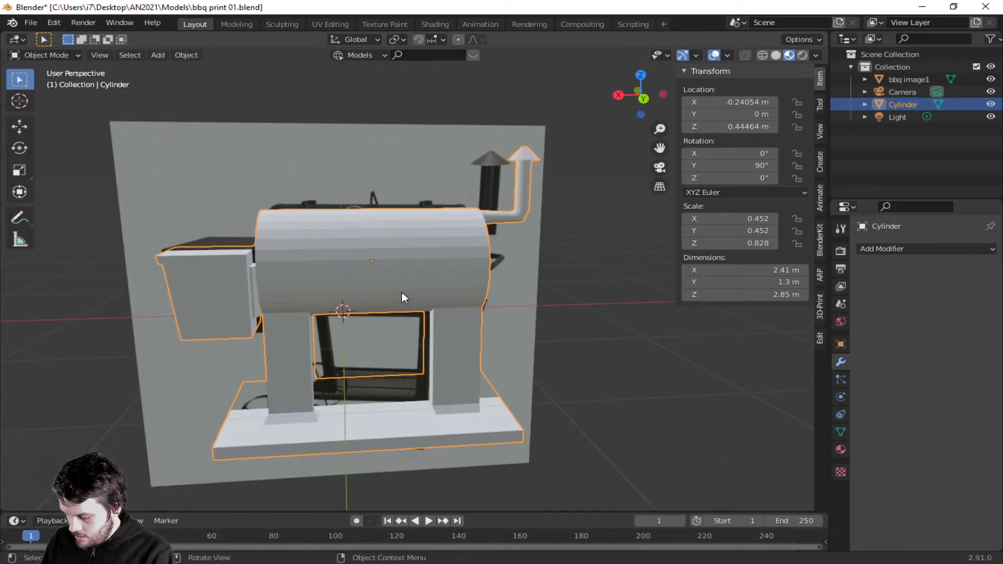
pyautogui.press('Tab')
pyautogui.click(352, 286)
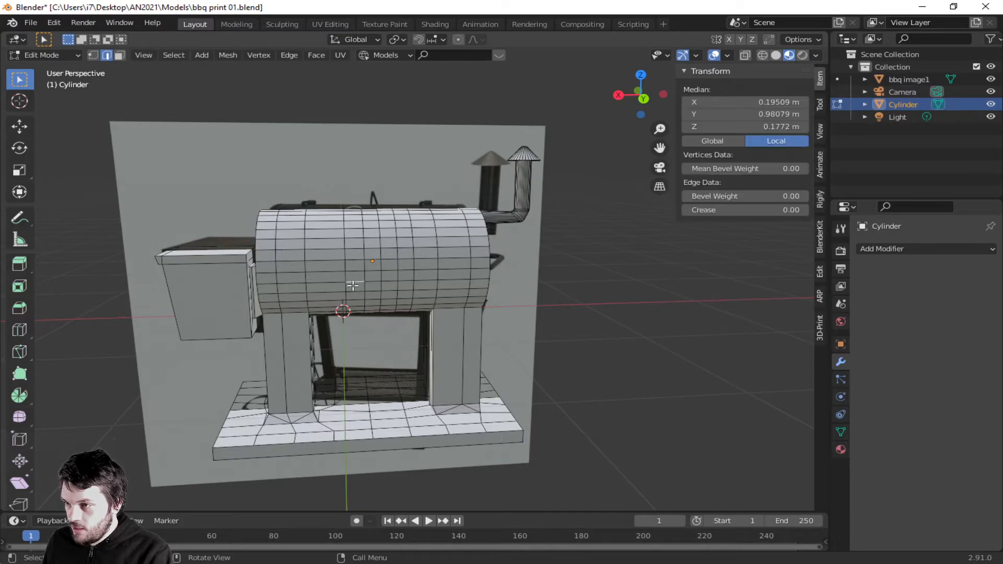
pyautogui.press('KP_1')
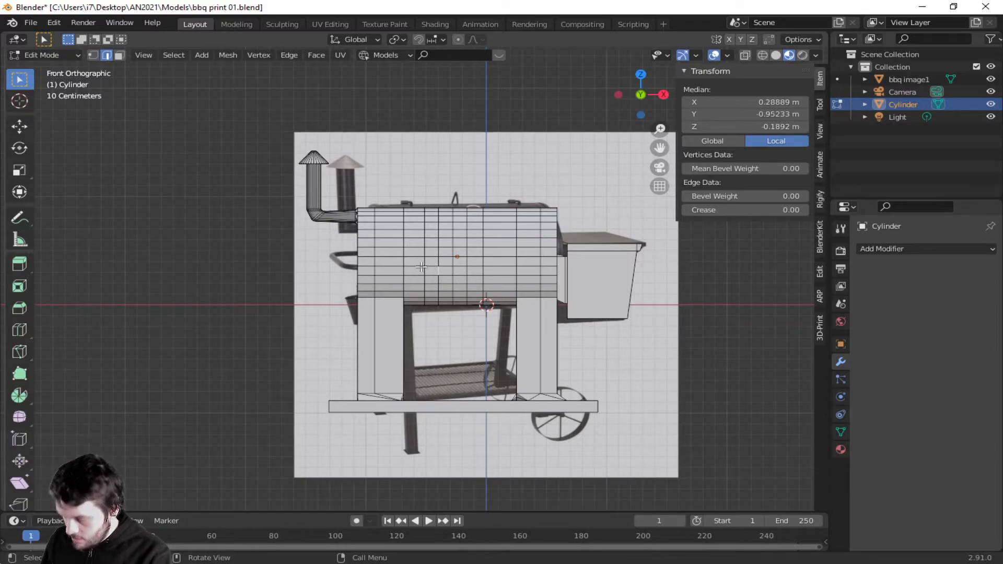
# - Circle-select the barrel's front faces from its top to just below mid-height, leaving one column at each end, and turn on X-ray
pyautogui.press('c')
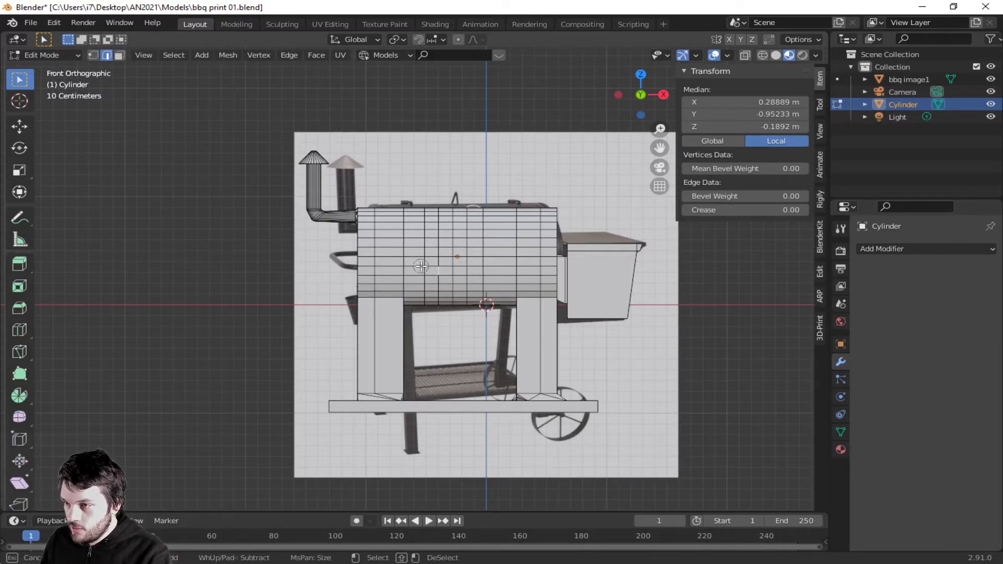
pyautogui.press('Escape')
pyautogui.press('3')
pyautogui.press('c')
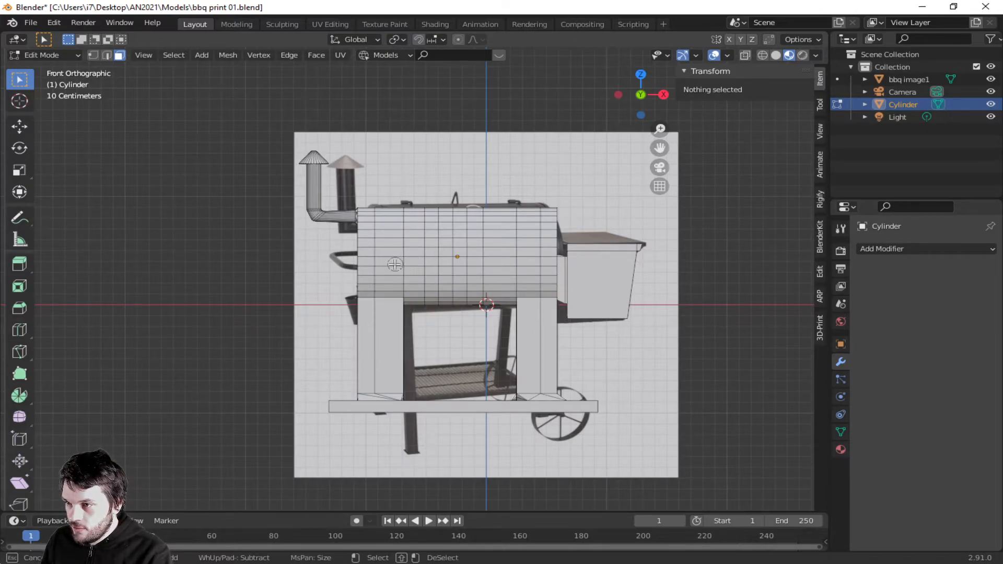
pyautogui.moveTo(394, 265)
pyautogui.mouseDown()
pyautogui.moveTo(513, 260)
pyautogui.moveTo(524, 241)
pyautogui.moveTo(518, 224)
pyautogui.moveTo(425, 220)
pyautogui.moveTo(387, 242)
pyautogui.moveTo(476, 244)
pyautogui.mouseUp()
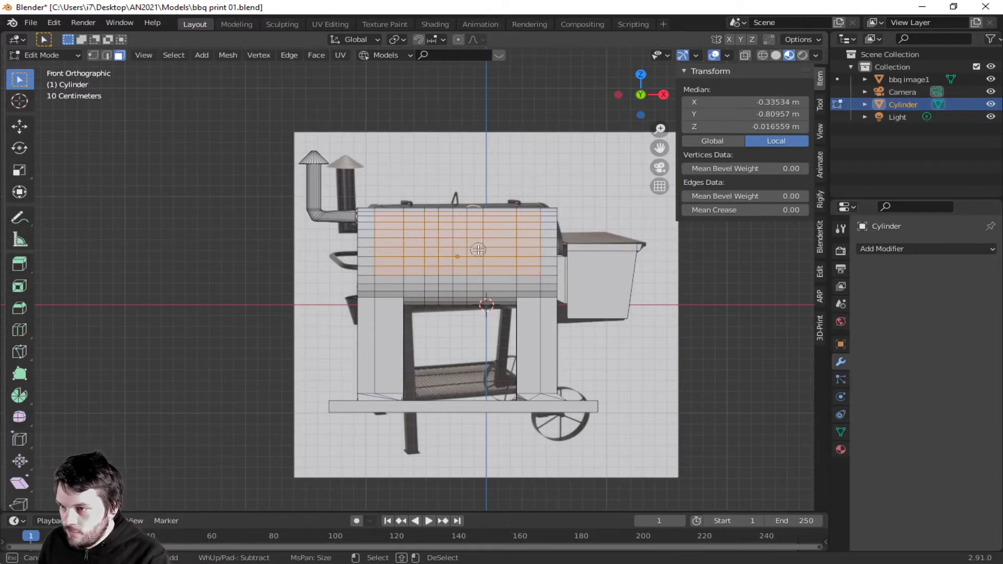
pyautogui.press('Escape')
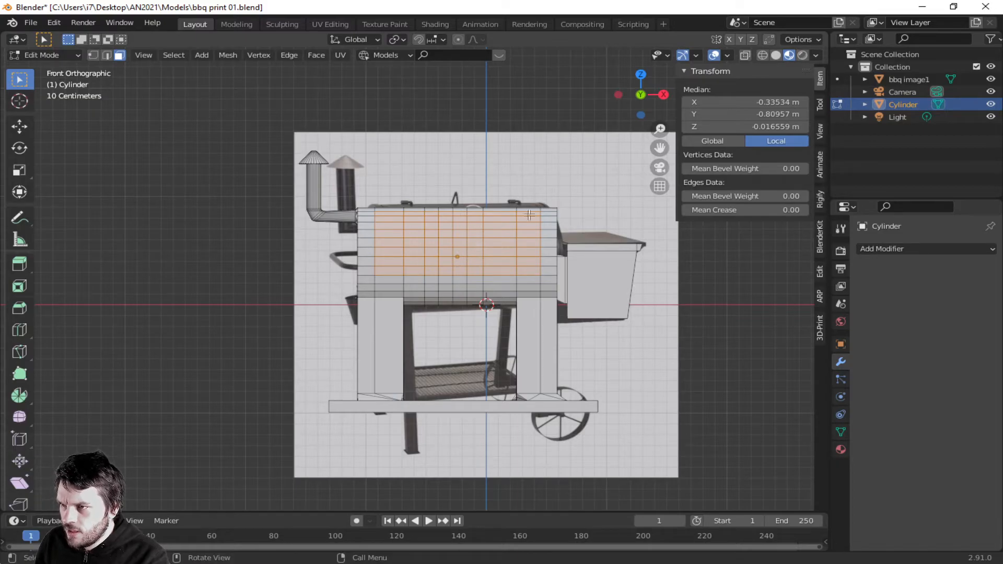
pyautogui.click(749, 55)
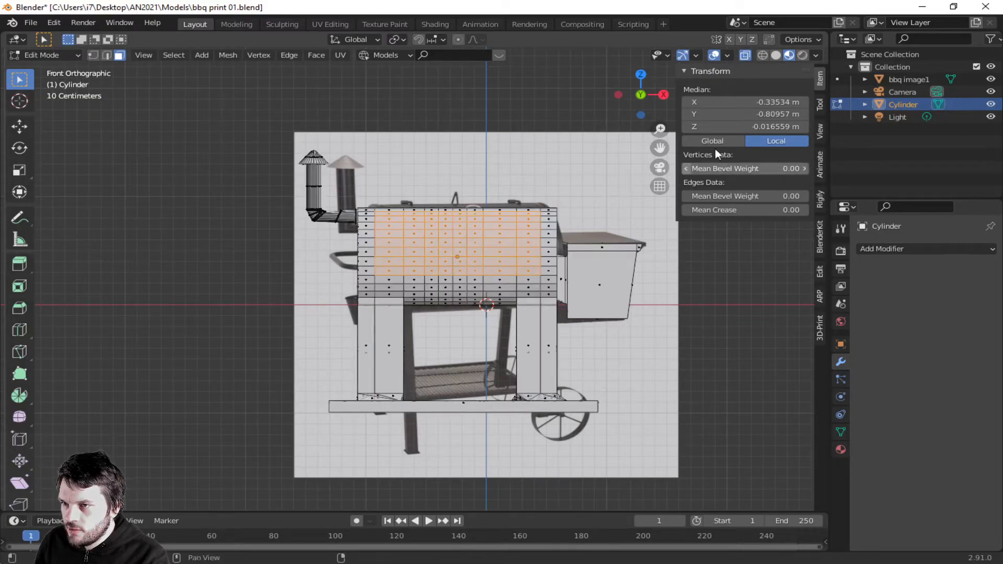
# - Turn off X-ray and extrude the selected front door faces slightly outward from the barrel
pyautogui.click(748, 53)
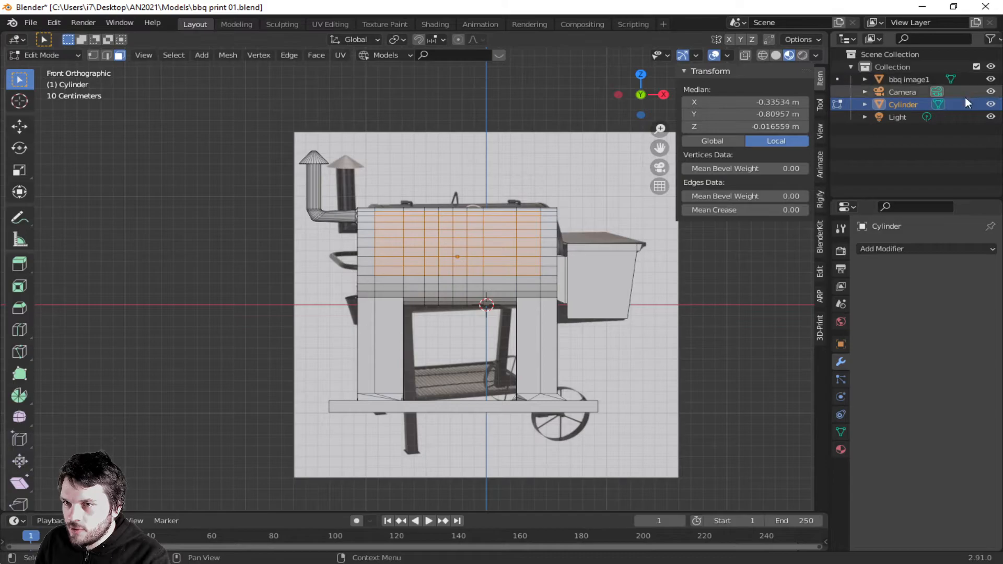
pyautogui.click(991, 105)
pyautogui.click(991, 105)
pyautogui.click(990, 104)
pyautogui.click(991, 105)
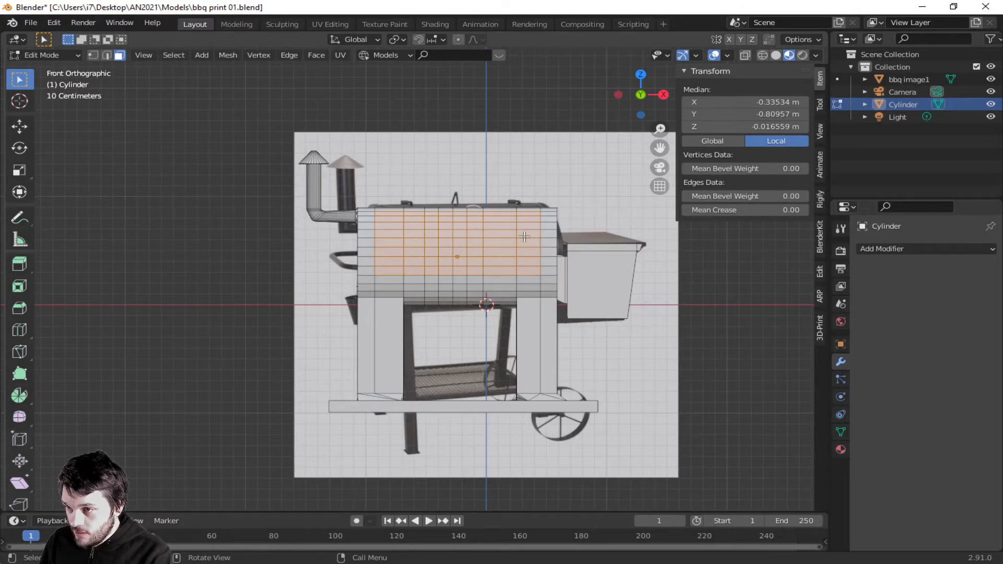
pyautogui.press('e')
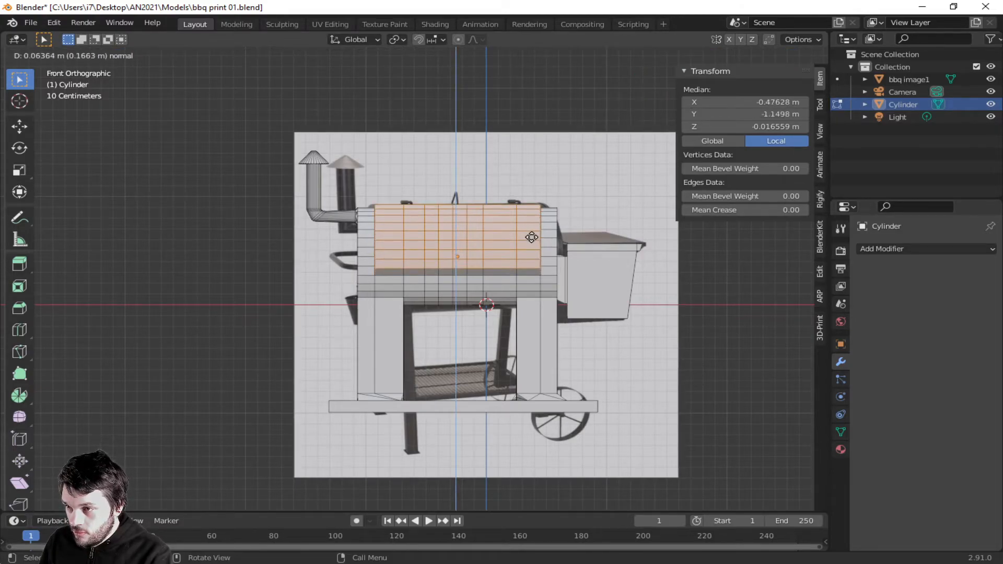
pyautogui.click(532, 242)
# - Select four adjacent faces in one row near the middle of the raised door and extrude them outward as a handle strip
pyautogui.moveTo(541, 258); pyautogui.dragTo(454, 263, button='middle')
pyautogui.click(463, 266)
pyautogui.keyDown('shift'); pyautogui.click(452, 267); pyautogui.keyUp('shift')
pyautogui.keyDown('shift'); pyautogui.click(424, 265); pyautogui.keyUp('shift')
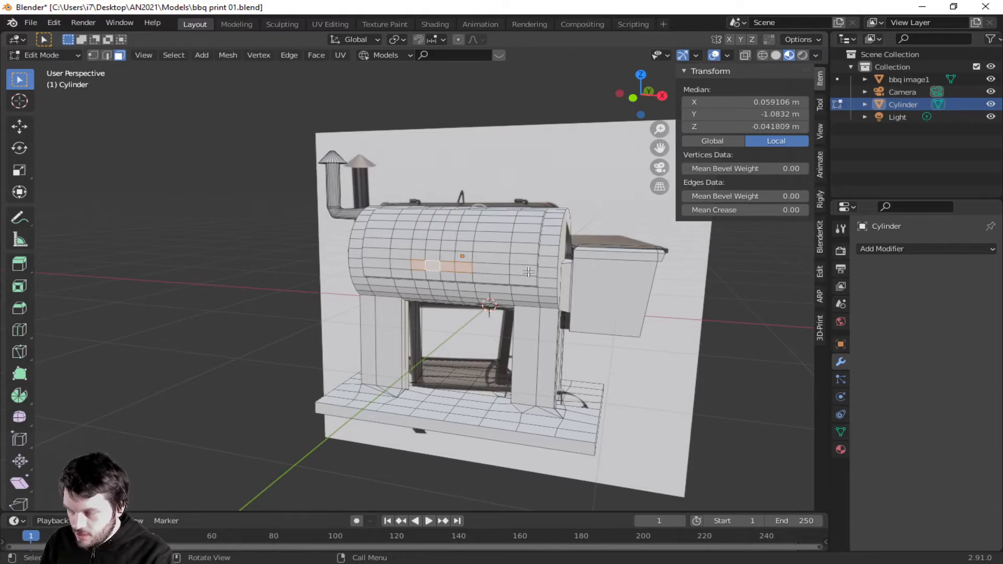
pyautogui.press('g')
pyautogui.press('z')
pyautogui.press('z')
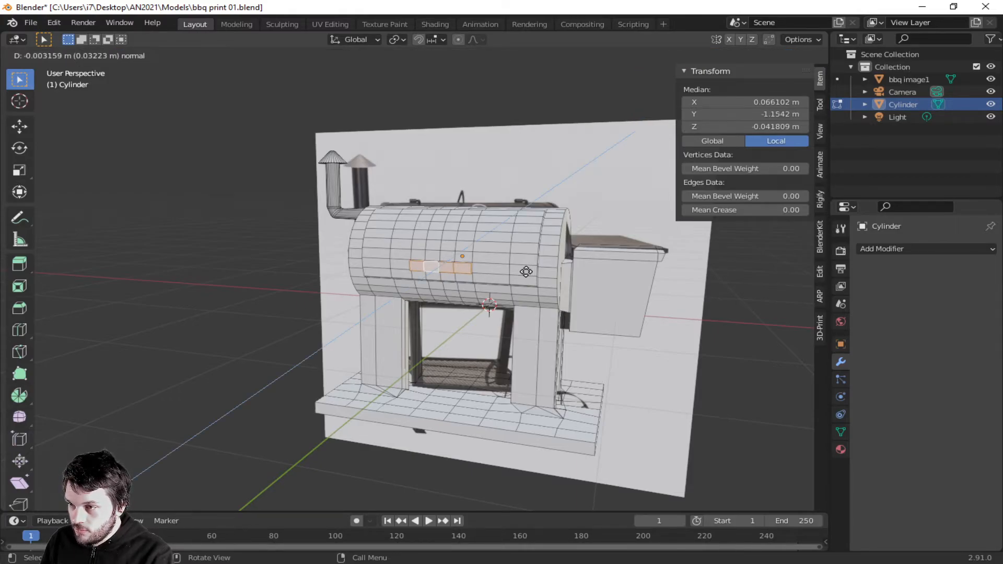
pyautogui.click(526, 272)
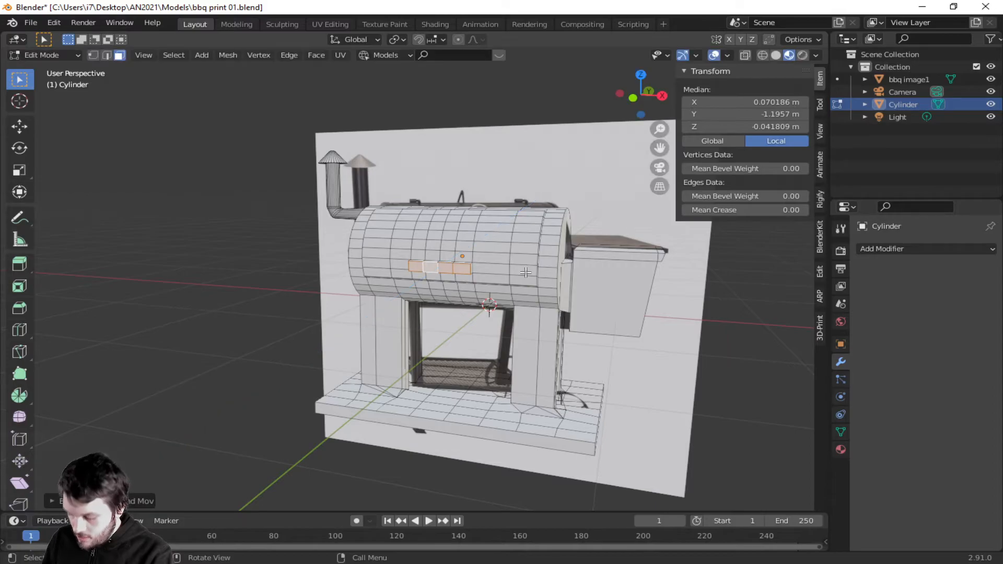
# - Try to apply Subdivide Edge-Ring to the handle strip's selected front faces
pyautogui.rightClick(434, 271)
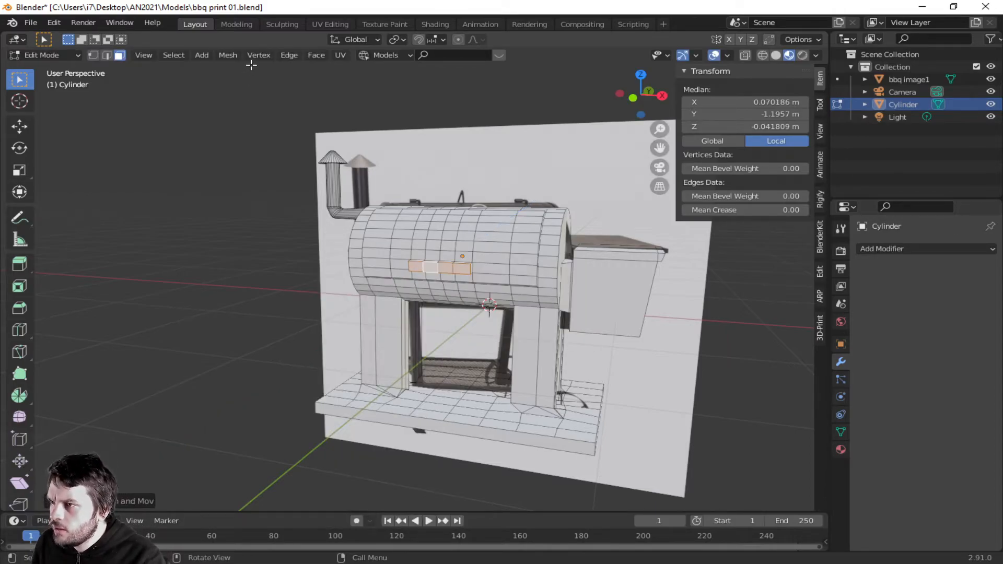
pyautogui.click(287, 54)
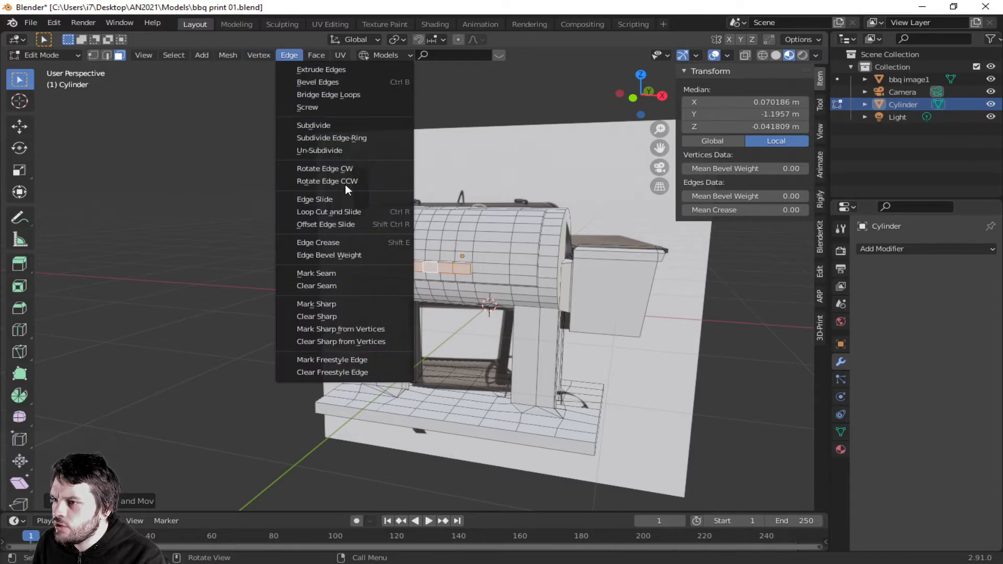
pyautogui.click(369, 138)
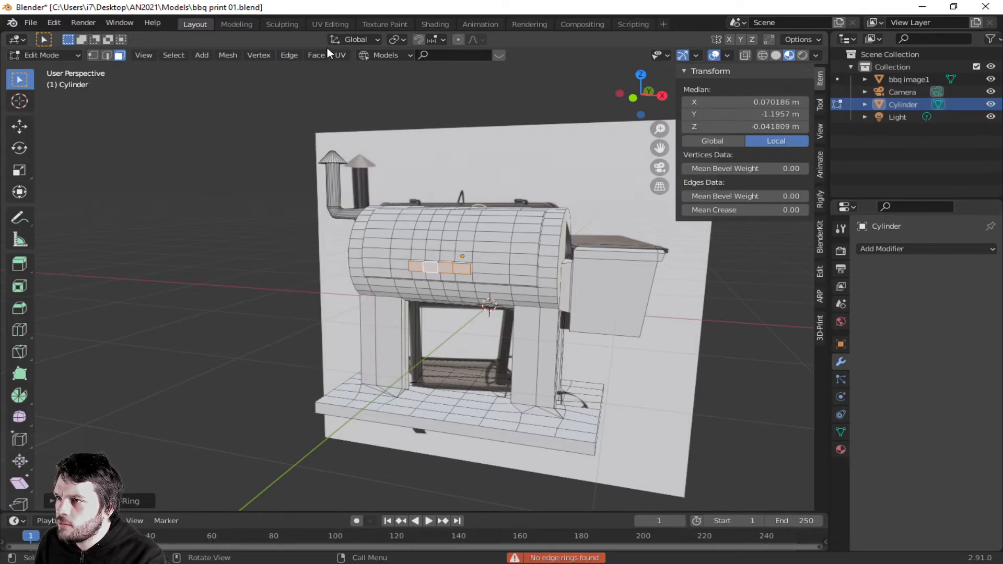
pyautogui.click(292, 54)
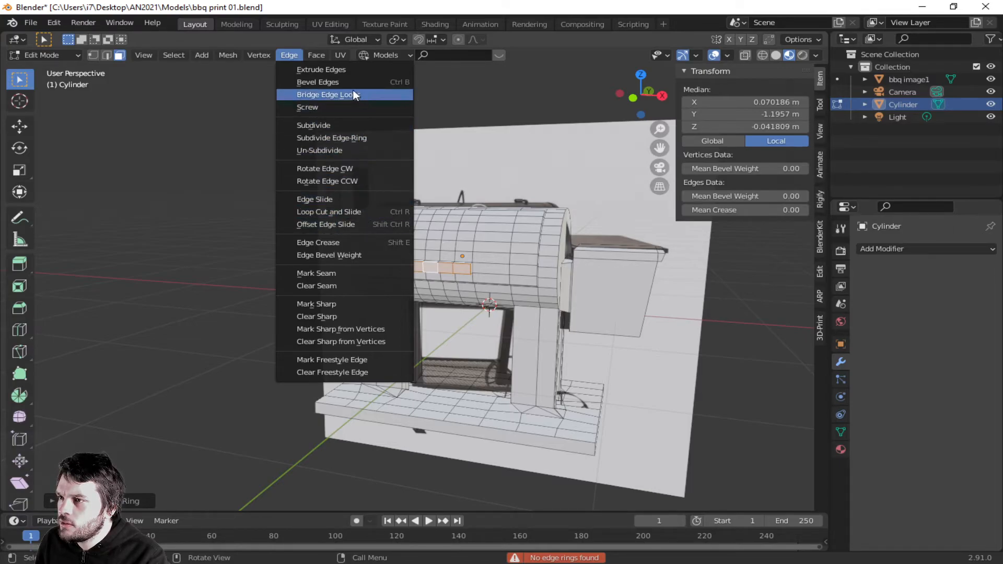
# - Select the boundary loop of the handle strip's front faces and bevel it slightly with two segments
pyautogui.click(181, 55)
pyautogui.moveTo(226, 246)
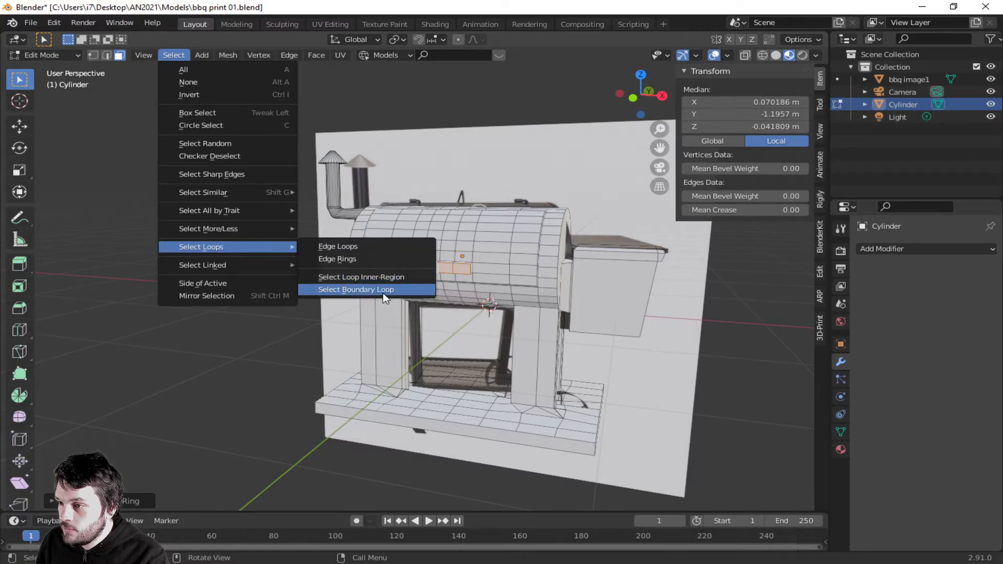
pyautogui.click(365, 290)
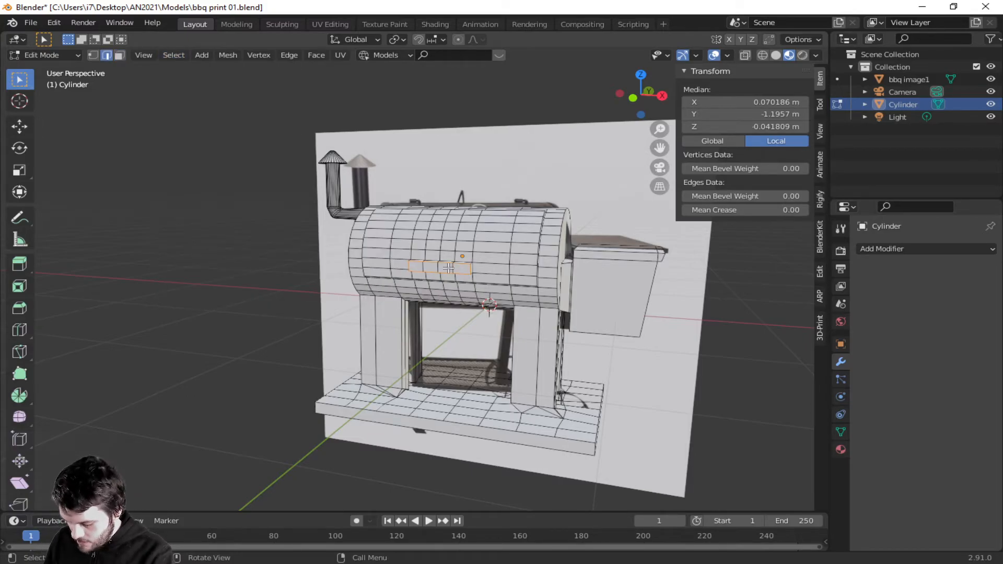
pyautogui.hotkey('ctrl', 'b')
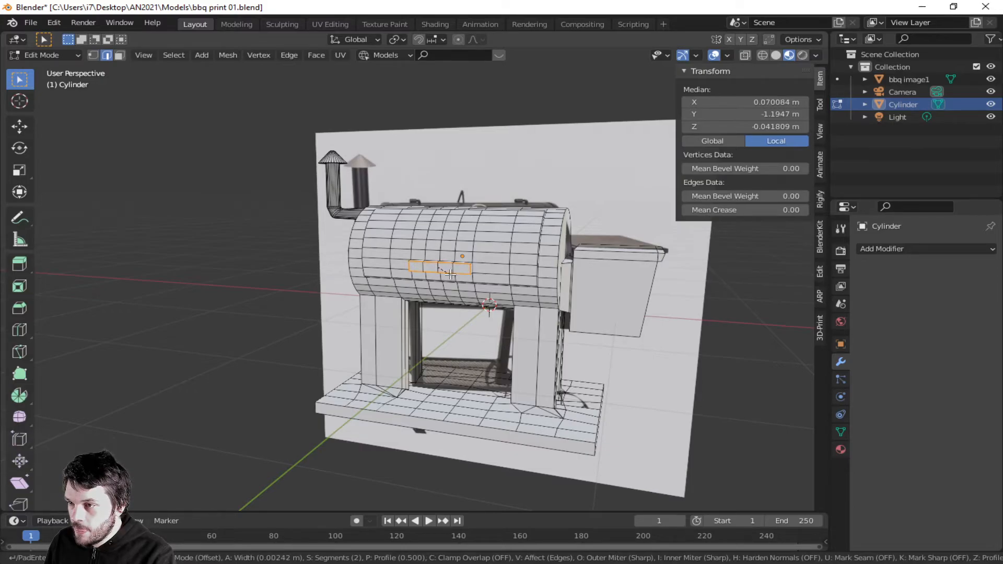
pyautogui.click(453, 274)
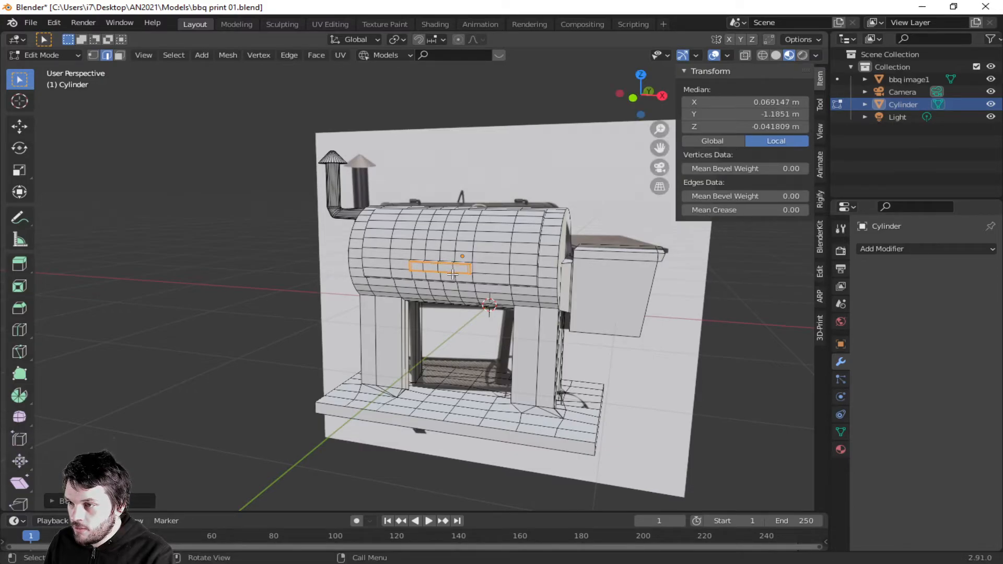
# - Switch to face selection and select one face on the barrel's underside, midway between the legs
pyautogui.moveTo(697, 304); pyautogui.dragTo(399, 359, button='middle')
pyautogui.click(532, 383)
pyautogui.moveTo(532, 383); pyautogui.dragTo(555, 284, button='middle')
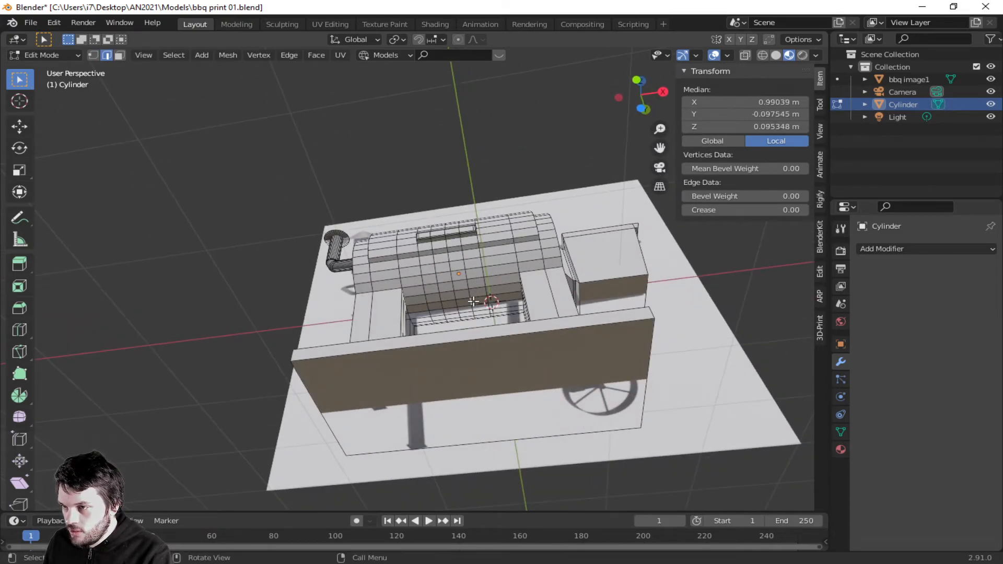
pyautogui.press('3')
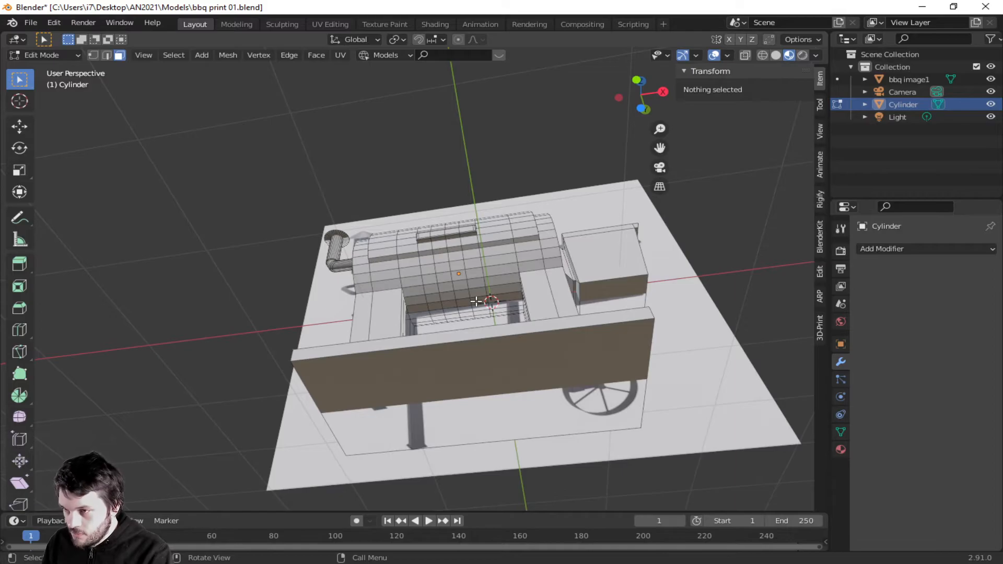
pyautogui.click(463, 302)
pyautogui.moveTo(510, 328); pyautogui.dragTo(530, 372, button='middle')
pyautogui.scroll(3, 530, 372)
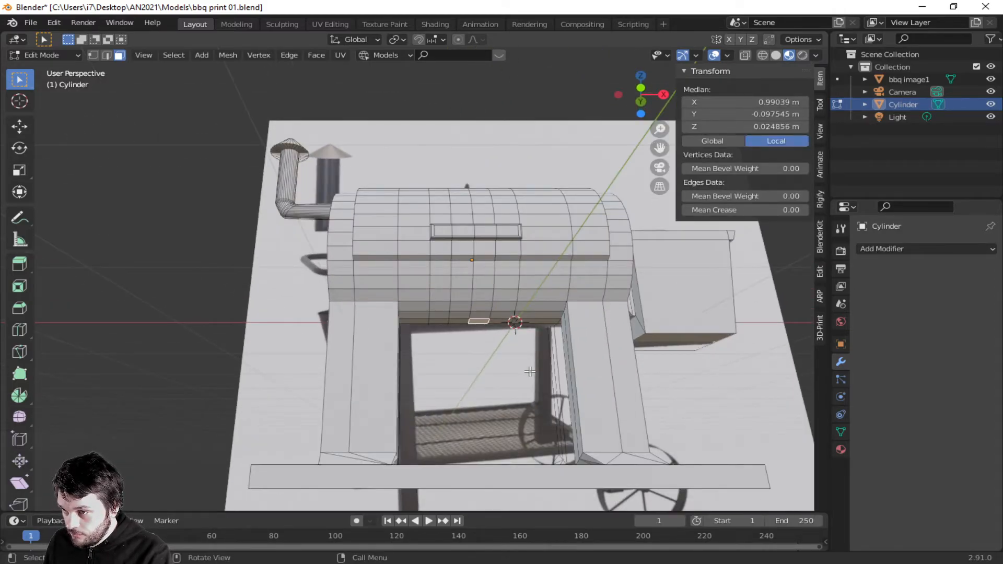
pyautogui.scroll(3, 530, 371)
pyautogui.moveTo(526, 368); pyautogui.dragTo(531, 316, button='middle')
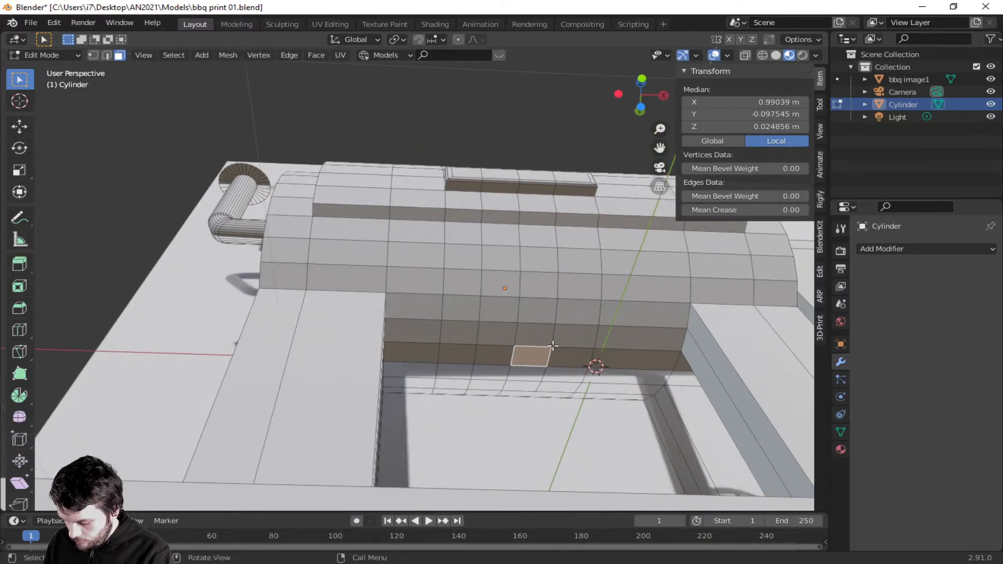
pyautogui.moveTo(556, 350); pyautogui.dragTo(495, 459, button='middle')
pyautogui.moveTo(528, 394); pyautogui.dragTo(634, 337, button='middle')
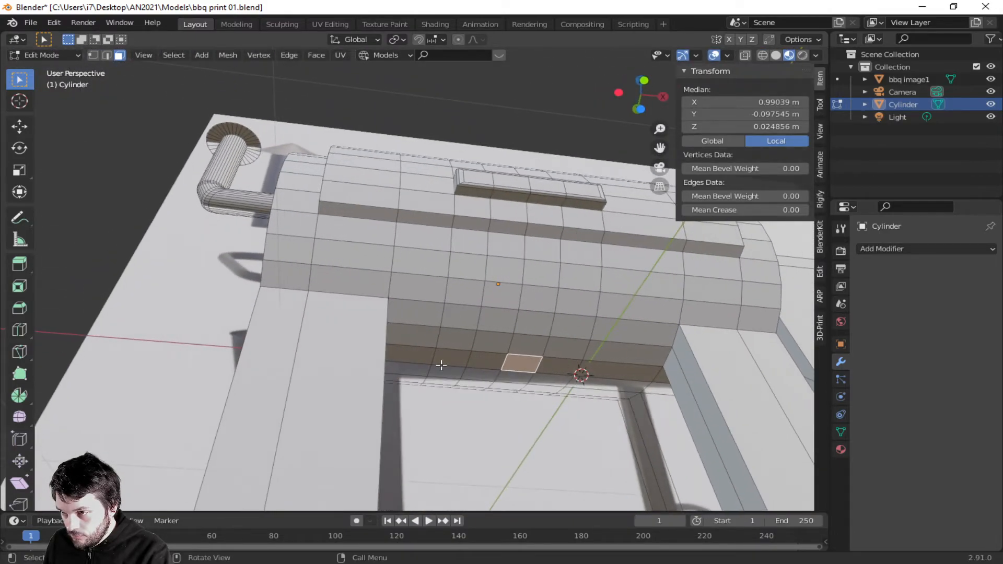
# - Add alternating faces from two neighbouring rows of the barrel's underside to the selection
pyautogui.keyDown('shift'); pyautogui.click(445, 357); pyautogui.keyUp('shift')
pyautogui.moveTo(457, 381); pyautogui.dragTo(761, 385, button='middle')
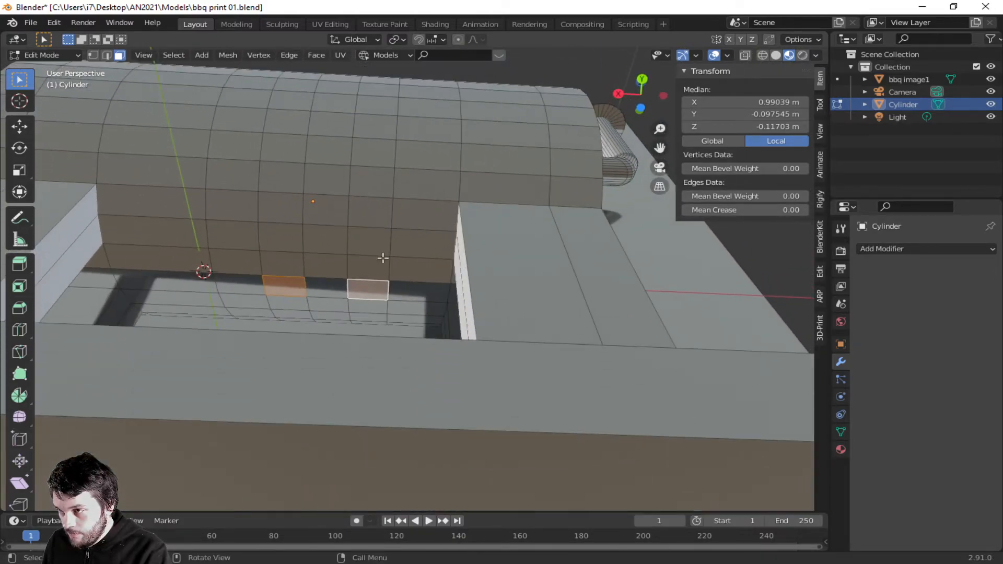
pyautogui.keyDown('shift'); pyautogui.click(323, 265); pyautogui.keyUp('shift')
pyautogui.keyDown('shift'); pyautogui.click(232, 265); pyautogui.keyUp('shift')
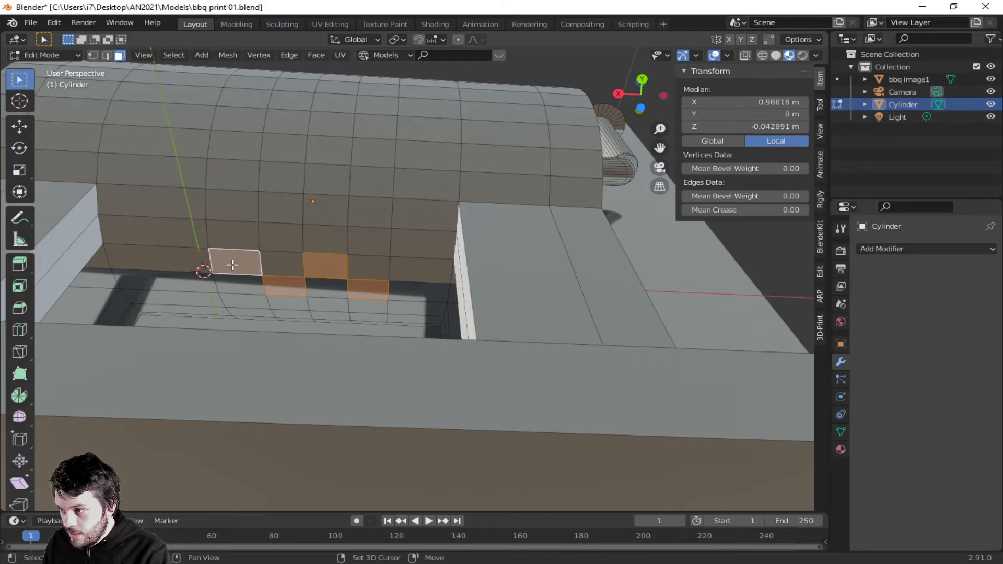
pyautogui.keyDown('shift'); pyautogui.click(171, 280); pyautogui.keyUp('shift')
pyautogui.moveTo(171, 281); pyautogui.dragTo(260, 307, button='middle')
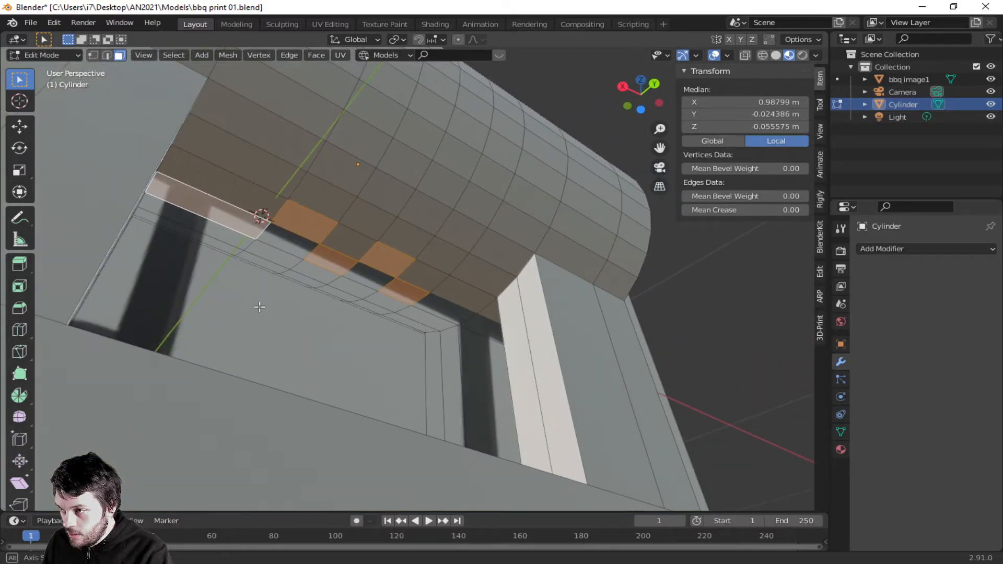
pyautogui.keyDown('shift'); pyautogui.click(226, 218); pyautogui.keyUp('shift')
# - Extend the checkerboard selection with two faces in a third underside row and the wide faces beside the legs
pyautogui.moveTo(226, 218); pyautogui.dragTo(610, 330, button='middle')
pyautogui.keyDown('shift'); pyautogui.click(585, 314); pyautogui.keyUp('shift')
pyautogui.keyDown('shift'); pyautogui.click(495, 335); pyautogui.keyUp('shift')
pyautogui.moveTo(495, 334); pyautogui.dragTo(427, 388, button='middle')
pyautogui.keyDown('shift'); pyautogui.click(405, 373); pyautogui.keyUp('shift')
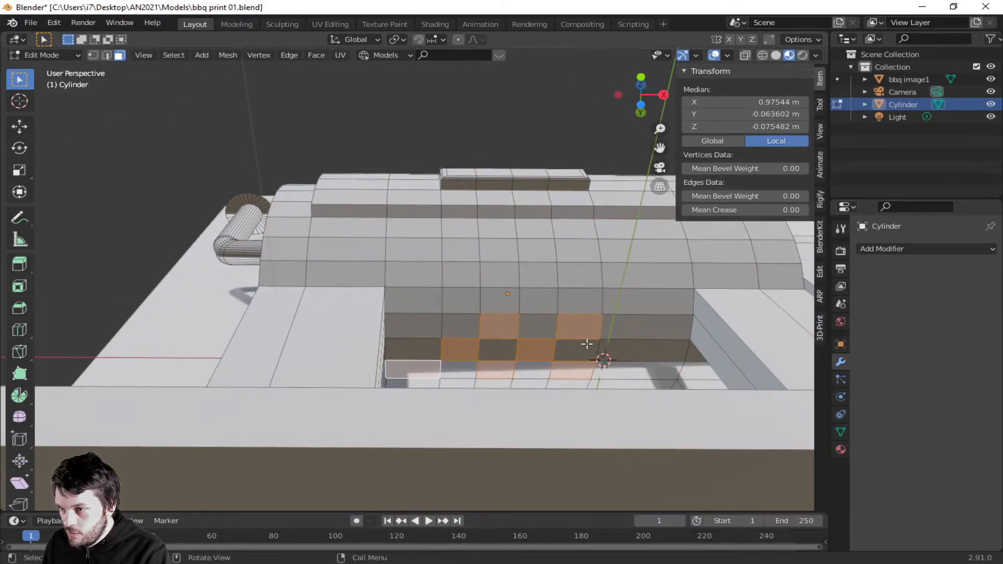
pyautogui.keyDown('shift'); pyautogui.click(627, 352); pyautogui.keyUp('shift')
# - Extrude the checkerboard faces downward from the barrel's underside into the gap between the legs
pyautogui.moveTo(627, 352); pyautogui.dragTo(630, 426, button='middle')
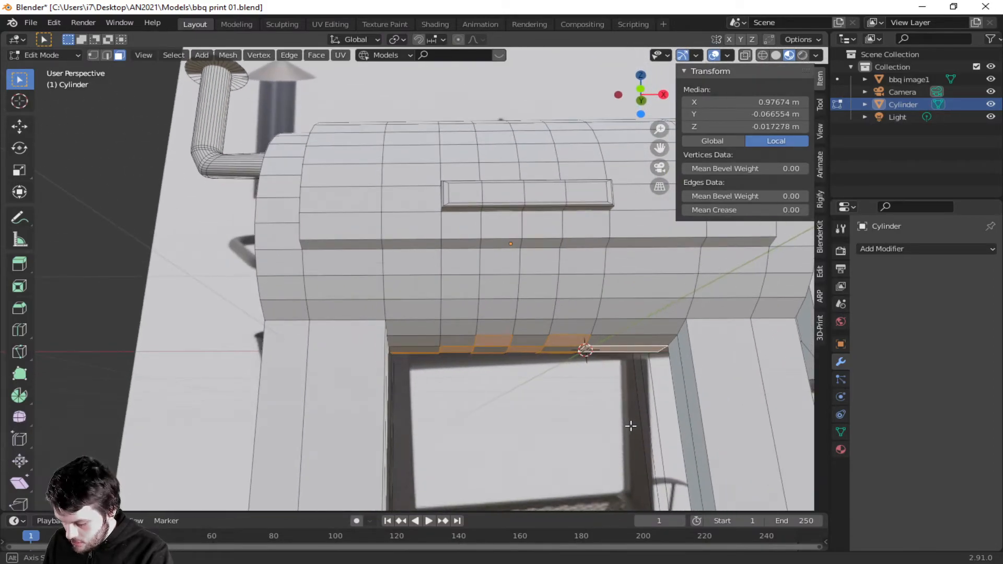
pyautogui.moveTo(626, 386); pyautogui.dragTo(629, 405, button='middle')
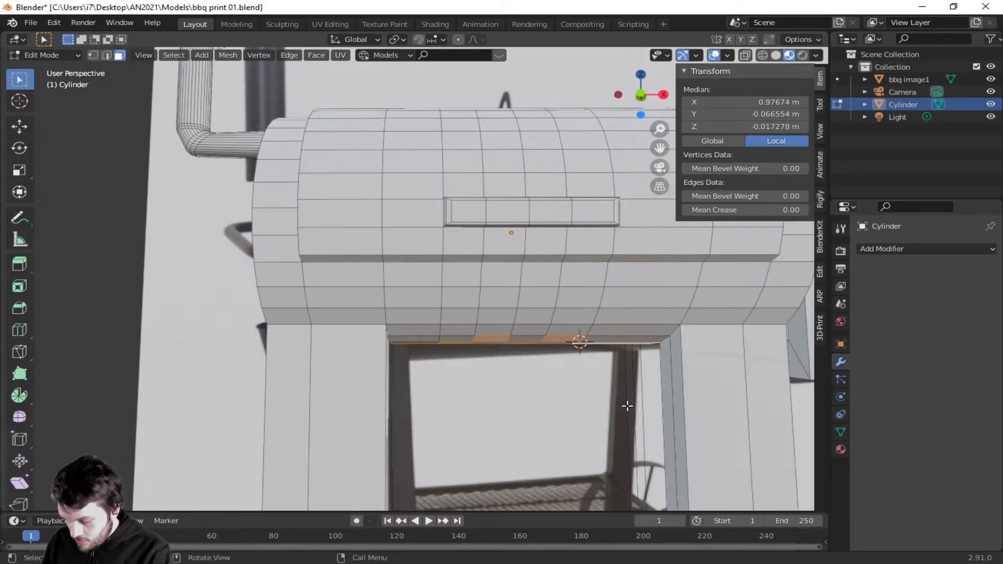
pyautogui.press('g')
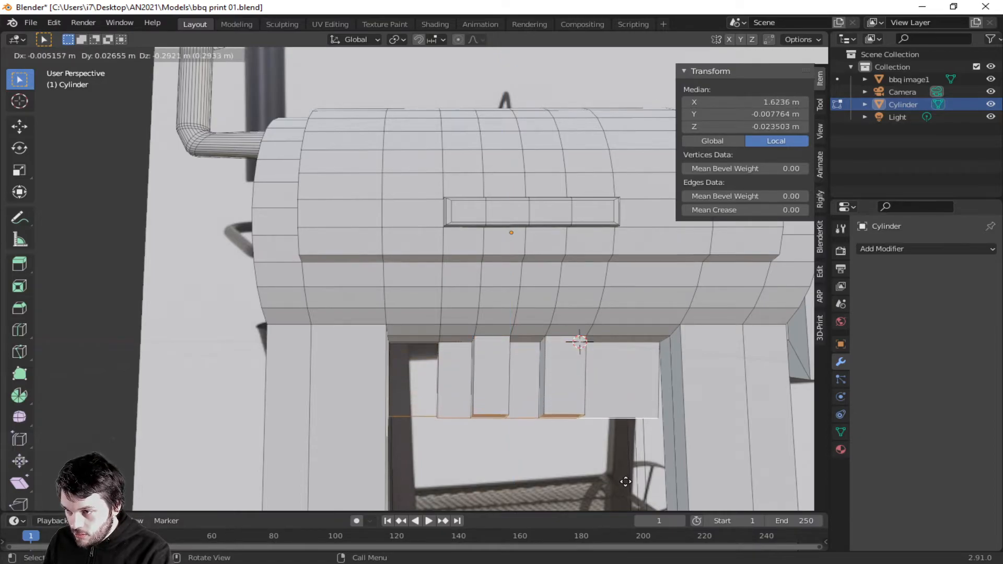
pyautogui.click(626, 492)
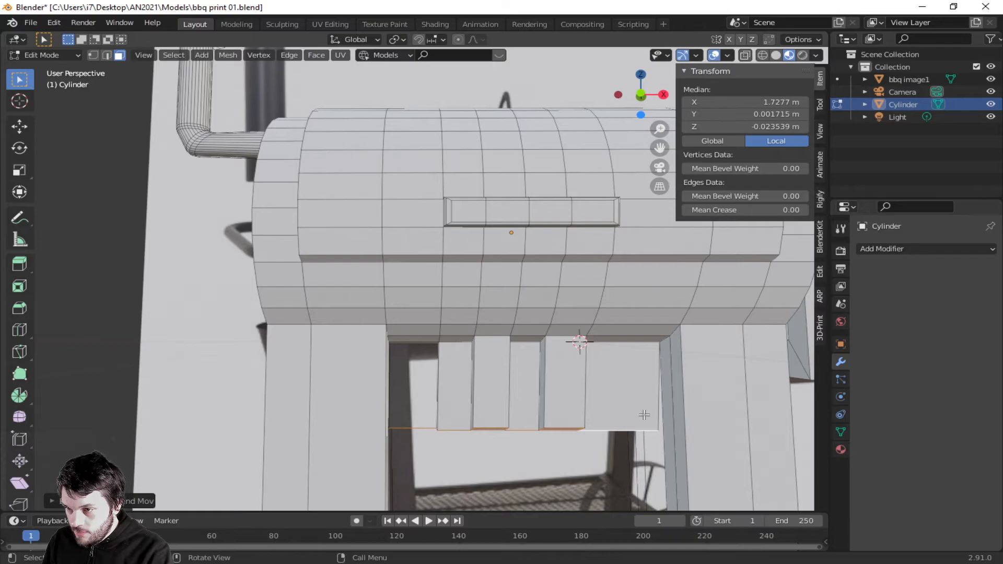
pyautogui.rightClick(576, 406)
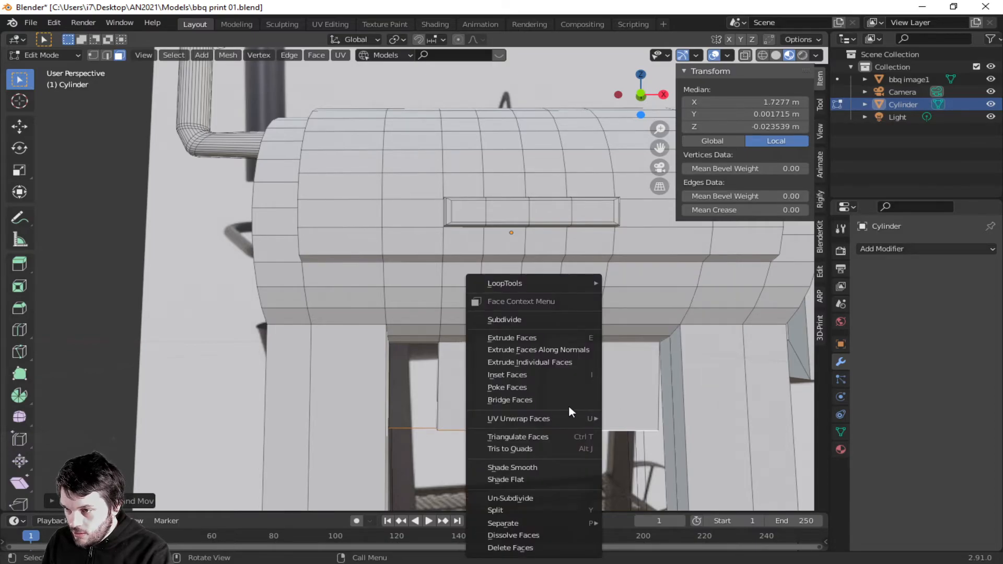
pyautogui.click(506, 511)
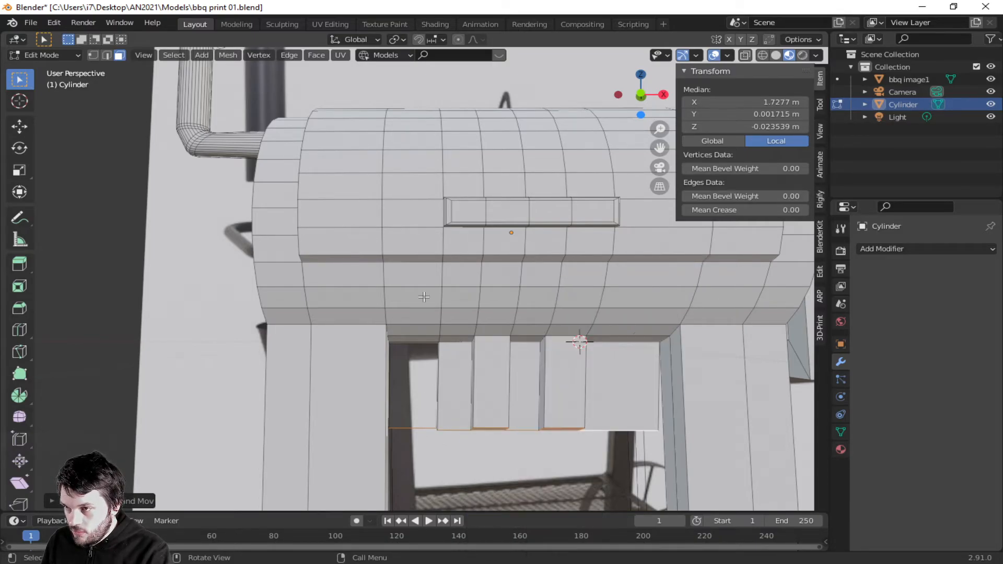
pyautogui.press('s')
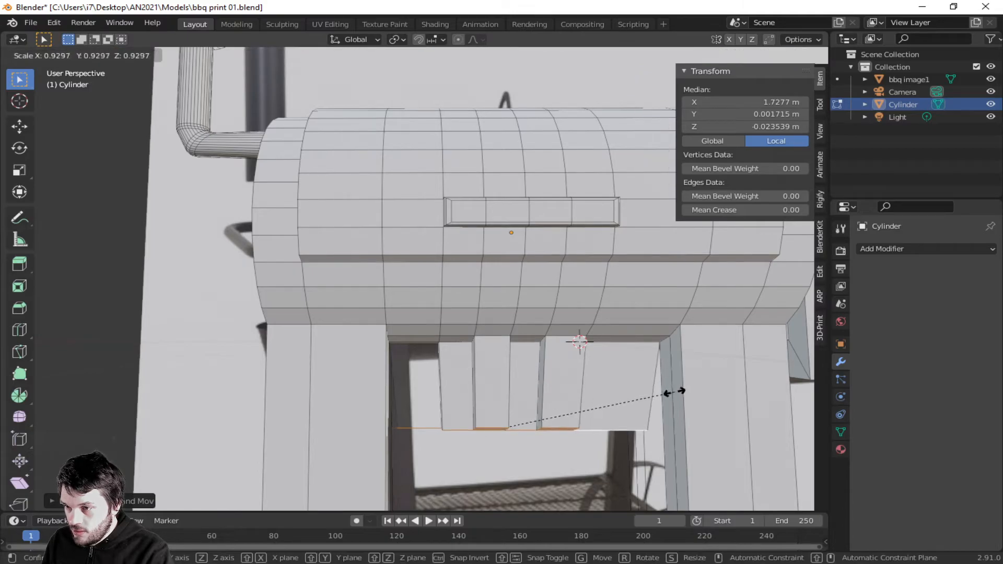
pyautogui.rightClick(671, 394)
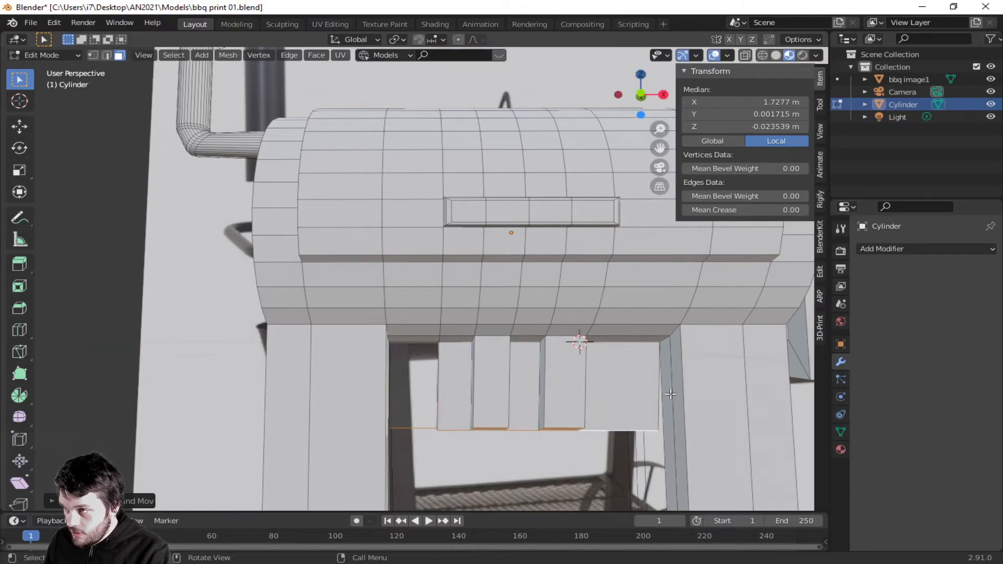
pyautogui.moveTo(615, 422); pyautogui.dragTo(653, 359, button='middle')
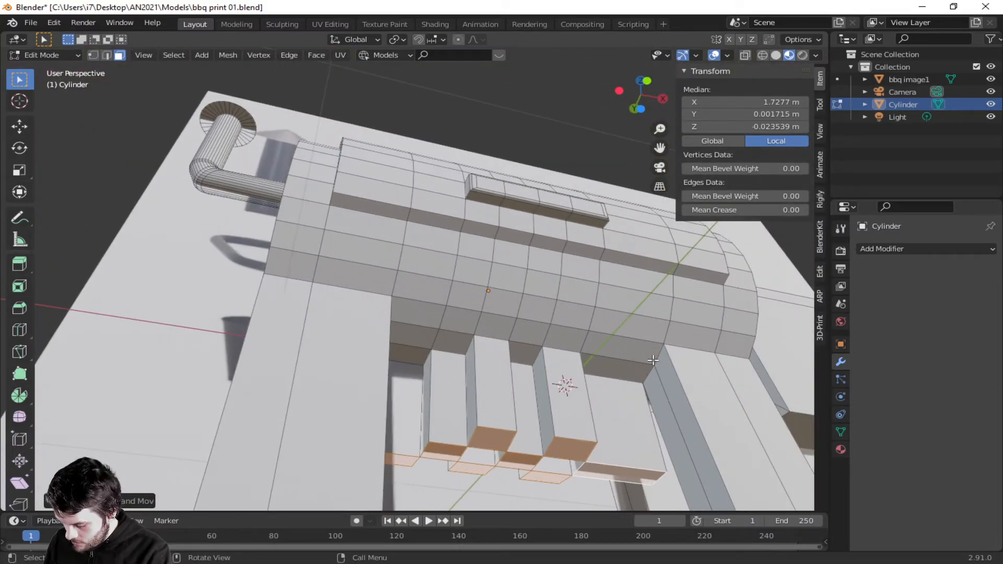
pyautogui.press('s')
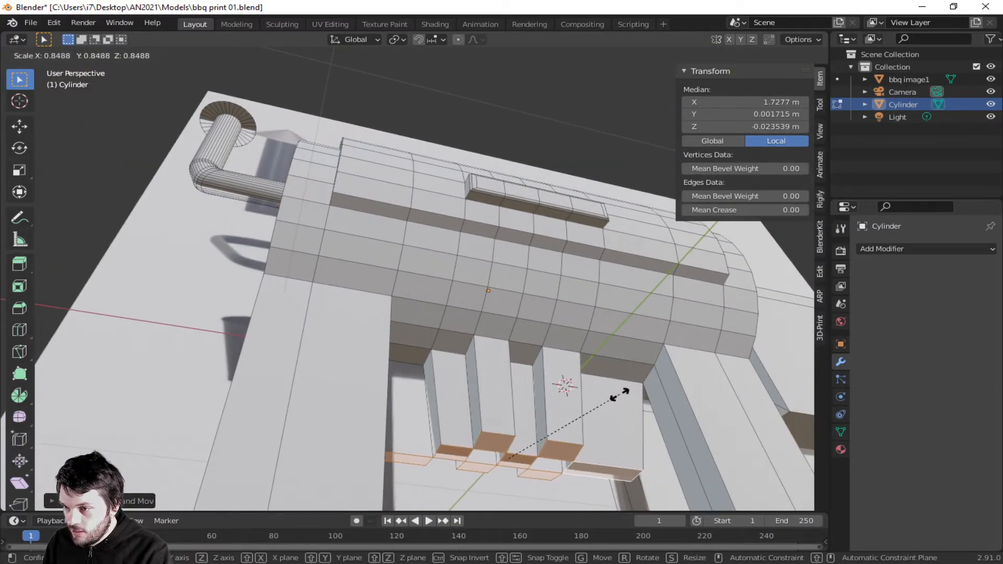
pyautogui.rightClick(621, 396)
pyautogui.click(369, 37)
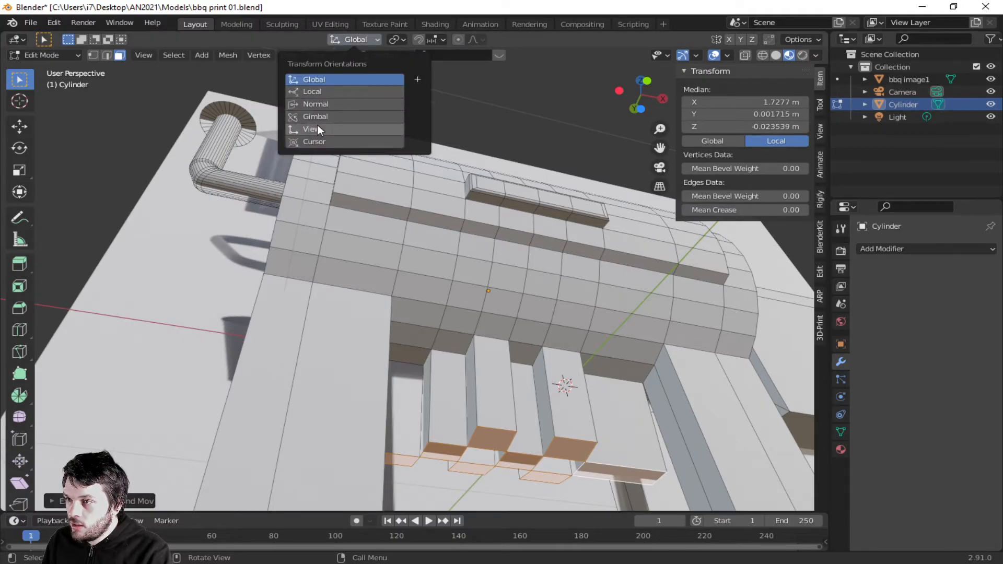
pyautogui.click(323, 106)
pyautogui.press('s')
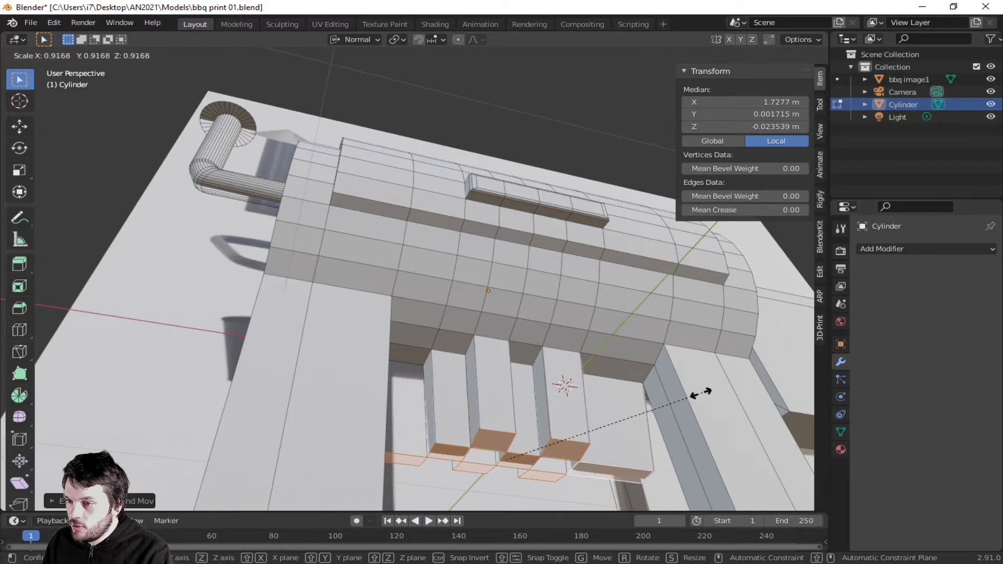
pyautogui.rightClick(685, 402)
pyautogui.click(369, 39)
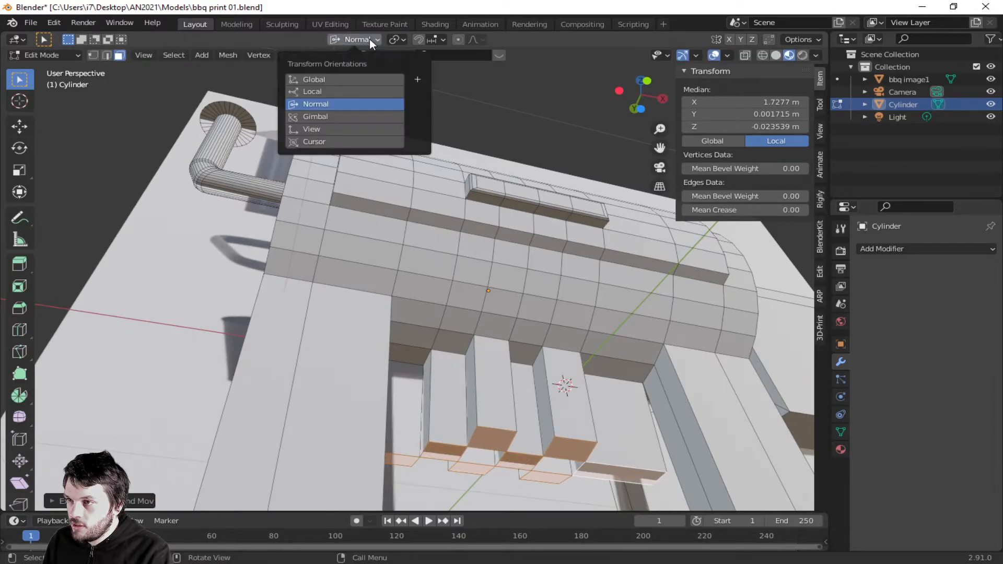
pyautogui.click(323, 80)
# - Set the transform pivot point to Individual Origins and scale the end faces of the extruded underside blocks
pyautogui.click(396, 40)
pyautogui.click(468, 41)
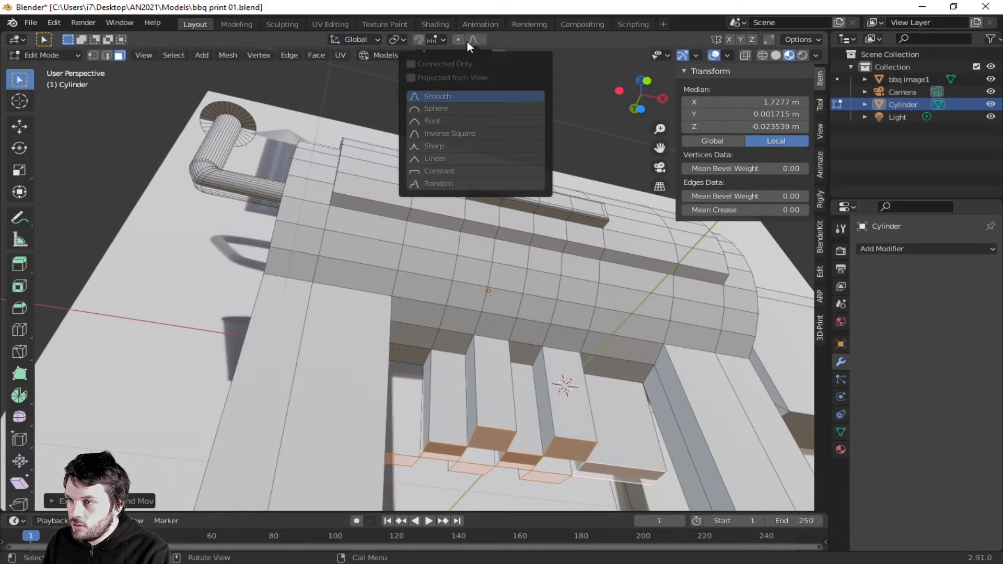
pyautogui.click(395, 40)
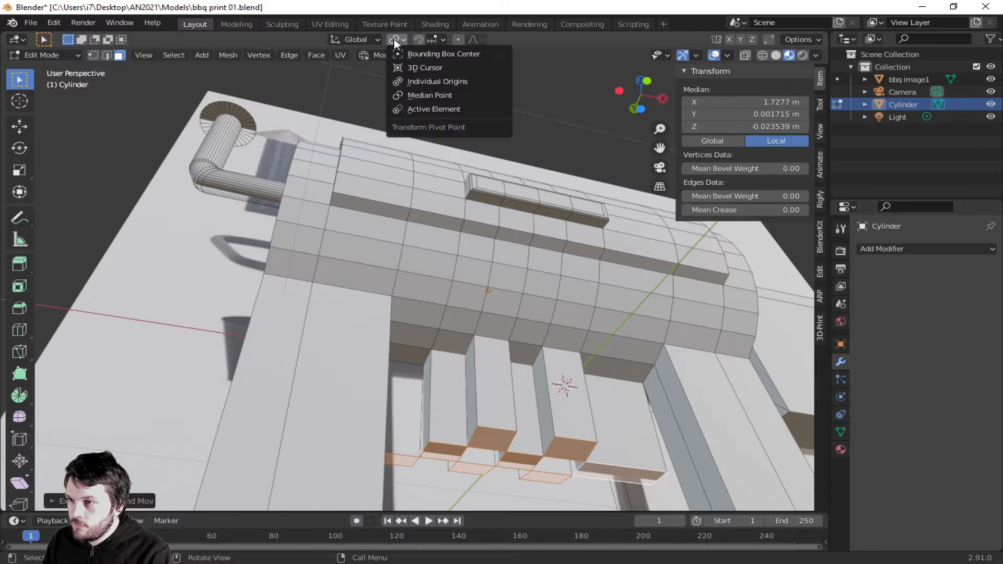
pyautogui.click(436, 82)
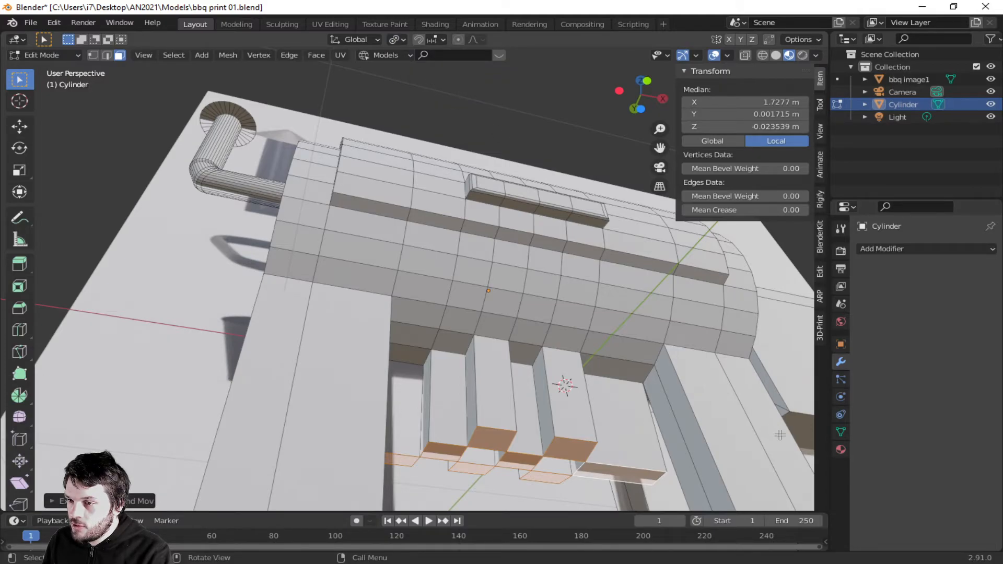
pyautogui.press('s')
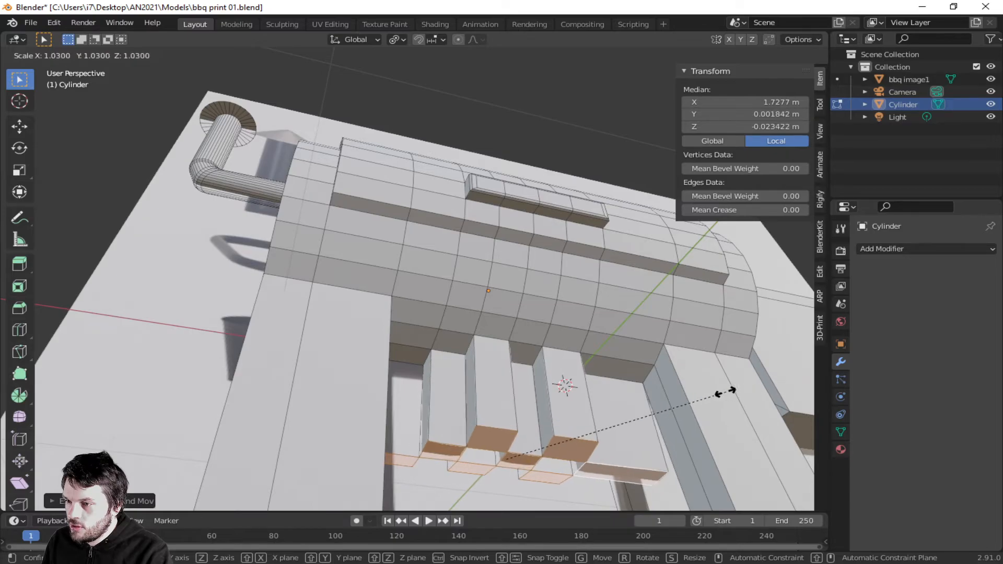
pyautogui.click(672, 393)
# - Inspect the extruded blocks, and undo their scaling and extrusion
pyautogui.moveTo(673, 393); pyautogui.dragTo(58, 406, button='middle')
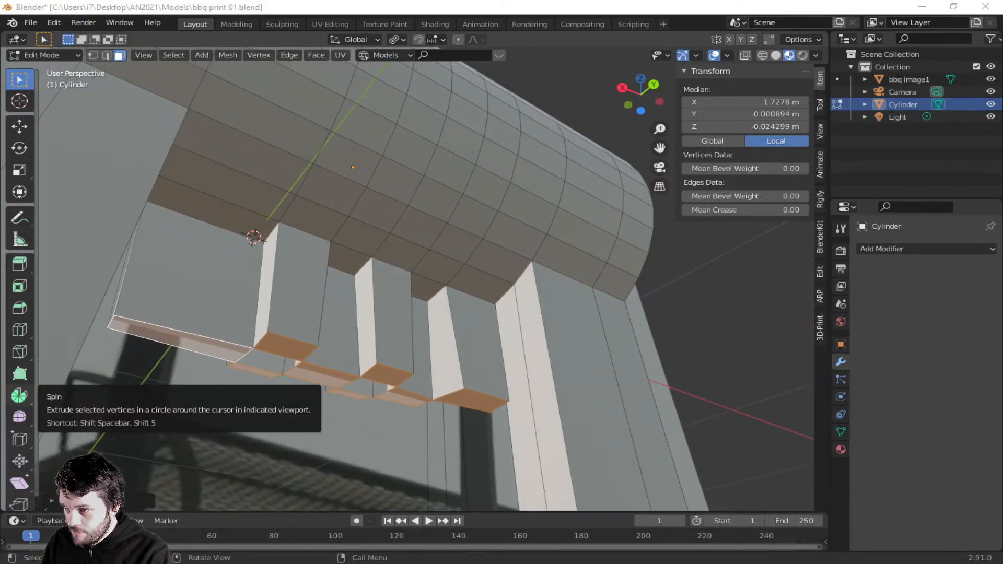
pyautogui.moveTo(520, 272); pyautogui.dragTo(441, 340, button='middle')
pyautogui.scroll(5, 386, 381)
pyautogui.scroll(-6, 389, 382)
pyautogui.moveTo(393, 381); pyautogui.dragTo(444, 354, button='middle')
pyautogui.scroll(4, 418, 339)
pyautogui.scroll(-5, 417, 340)
pyautogui.hotkey('ctrl', 'z')
pyautogui.hotkey('ctrl', 'z')
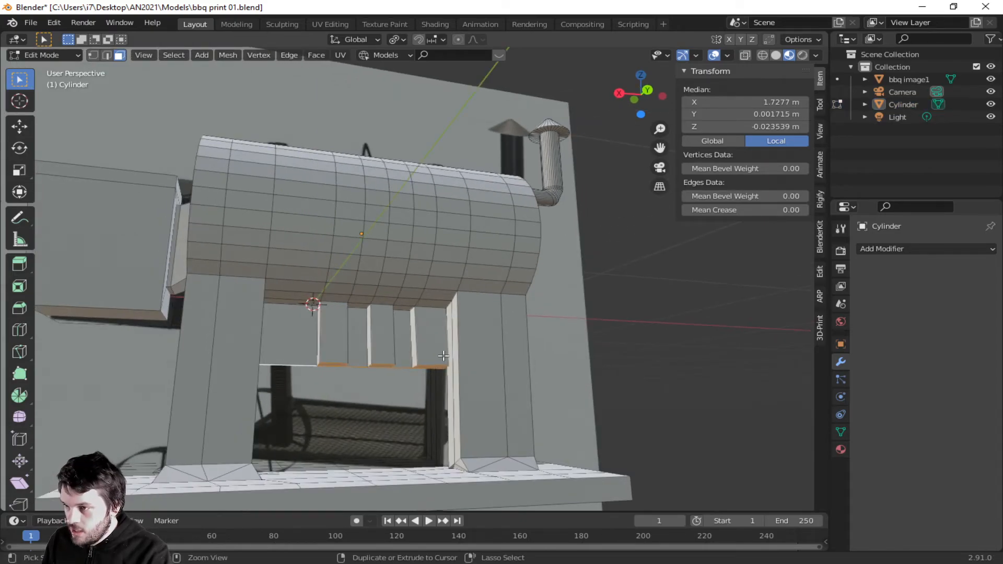
# - Add a centred loop cut through the wide column of barrel faces beside the leg nearest the firebox
pyautogui.scroll(2, 292, 273)
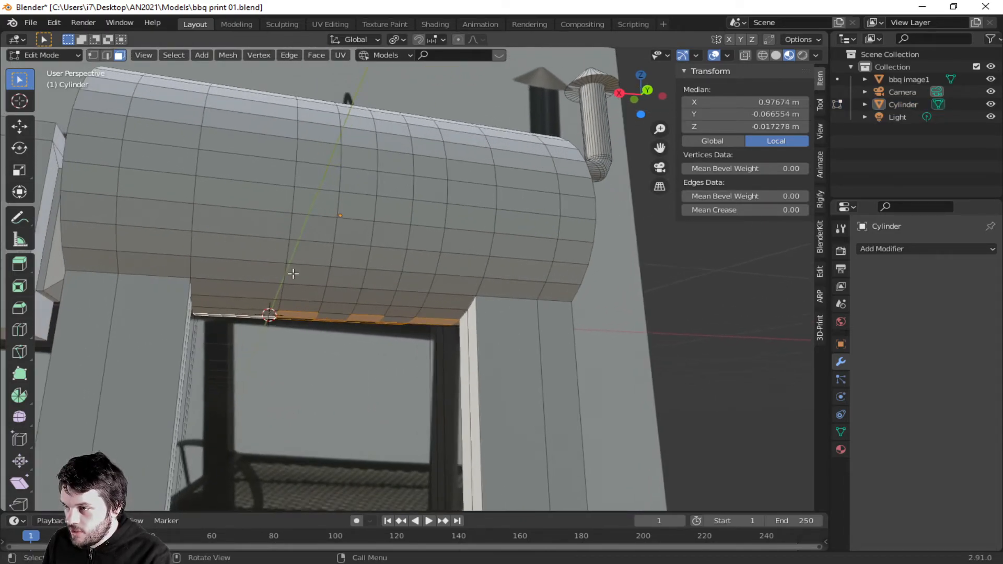
pyautogui.moveTo(337, 322); pyautogui.dragTo(229, 297, button='middle')
pyautogui.hotkey('ctrl', 'r')
pyautogui.click(214, 224)
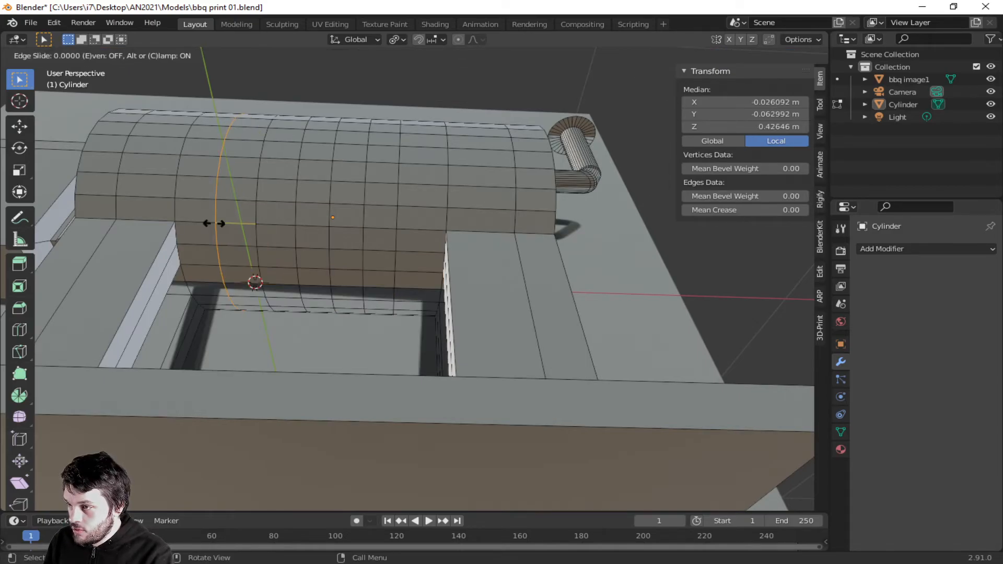
pyautogui.rightClick(214, 224)
# - In face selection, select four staggered faces on the barrel's underside, beginning beside the firebox-side leg
pyautogui.click(214, 279)
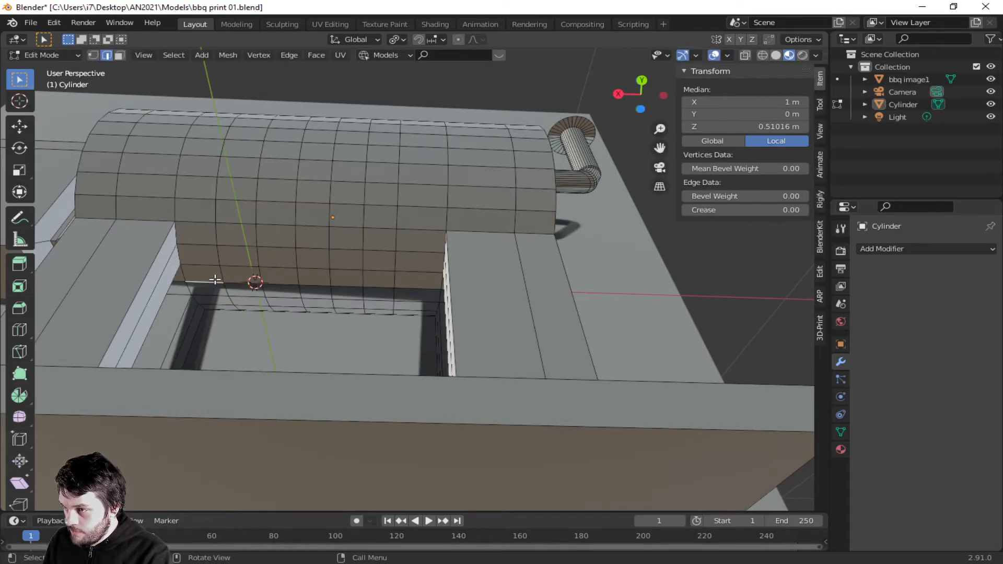
pyautogui.press('3')
pyautogui.click(215, 280)
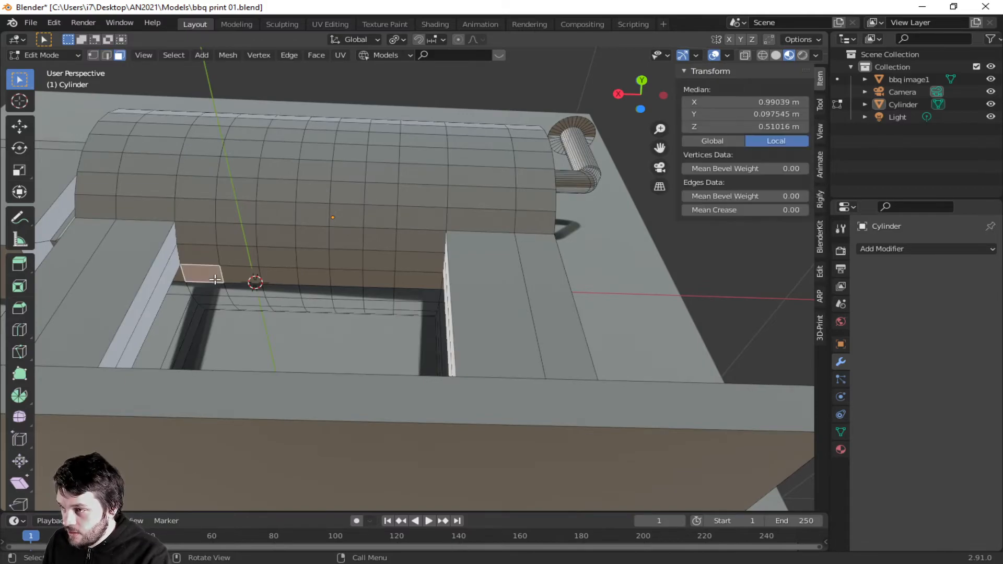
pyautogui.moveTo(234, 280); pyautogui.dragTo(285, 253, button='middle')
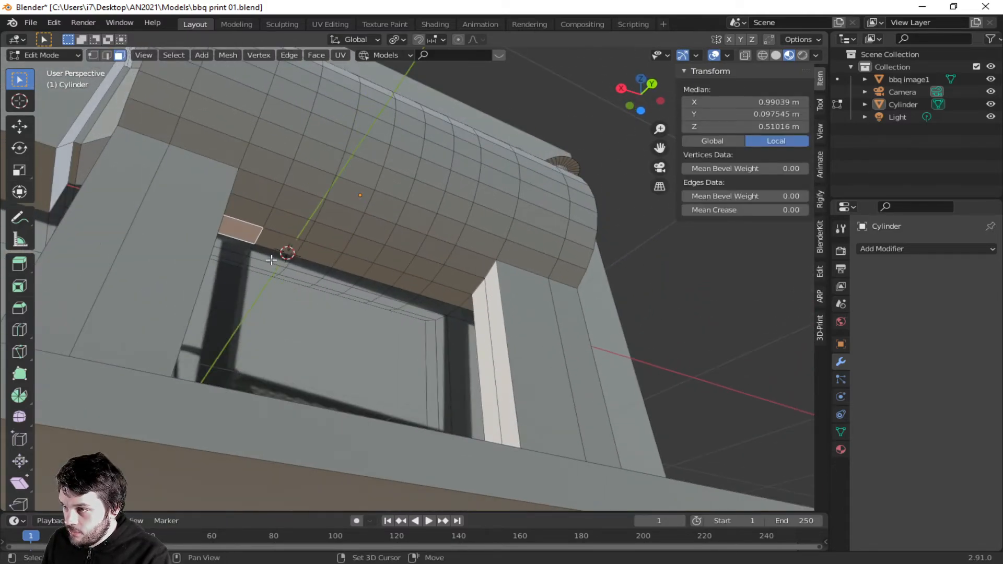
pyautogui.keyDown('shift'); pyautogui.click(293, 270); pyautogui.keyUp('shift')
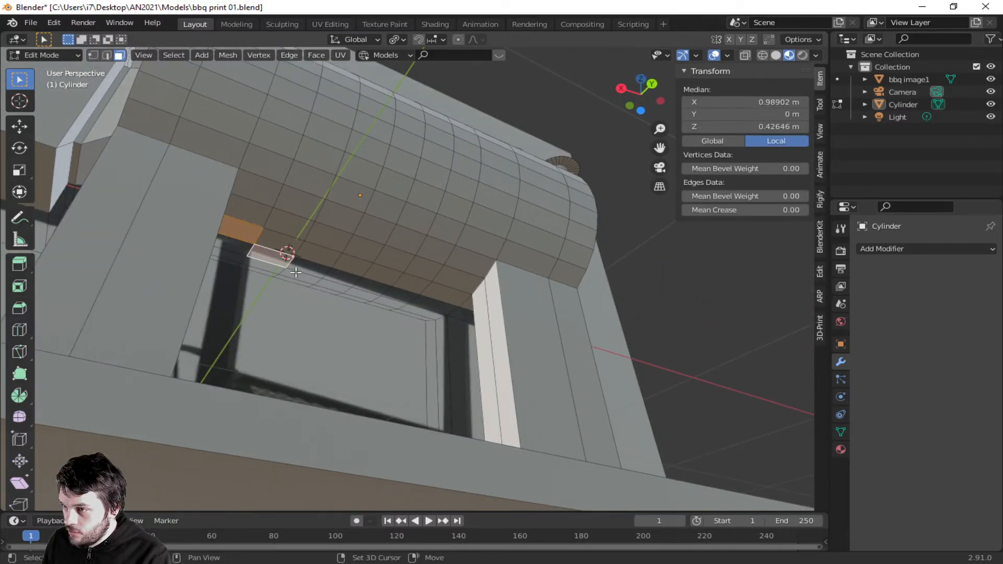
pyautogui.keyDown('shift'); pyautogui.click(234, 260); pyautogui.keyUp('shift')
pyautogui.keyDown('shift'); pyautogui.click(290, 275); pyautogui.keyUp('shift')
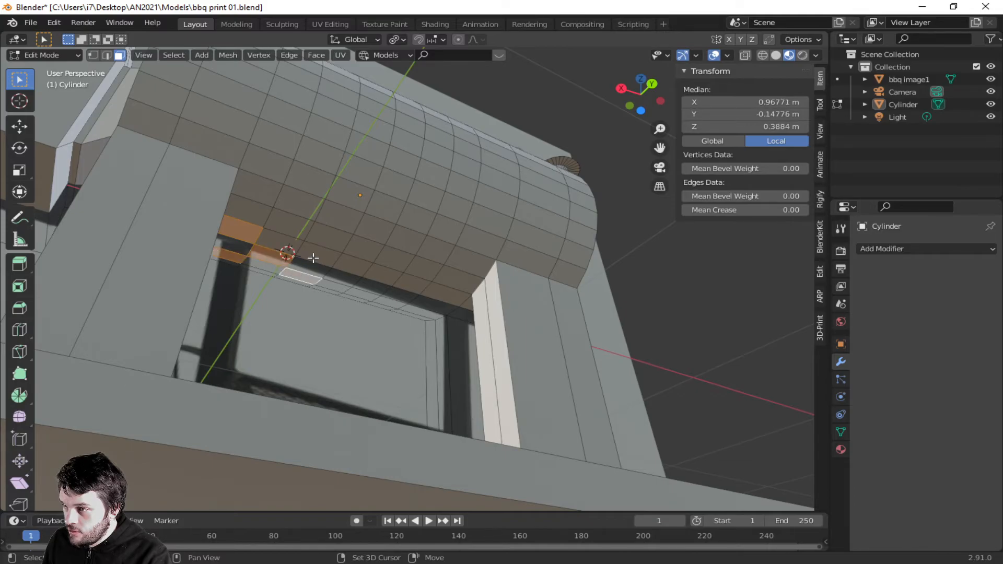
# - Extend the checkerboard face selection along the barrel's underside to the leg on the chimney side
pyautogui.keyDown('shift'); pyautogui.click(324, 260); pyautogui.keyUp('shift')
pyautogui.keyDown('shift'); pyautogui.click(345, 276); pyautogui.keyUp('shift')
pyautogui.keyDown('shift'); pyautogui.click(384, 274); pyautogui.keyUp('shift')
pyautogui.keyDown('shift'); pyautogui.click(364, 295); pyautogui.keyUp('shift')
pyautogui.keyDown('shift'); pyautogui.click(405, 297); pyautogui.keyUp('shift')
pyautogui.keyDown('shift'); pyautogui.click(441, 294); pyautogui.keyUp('shift')
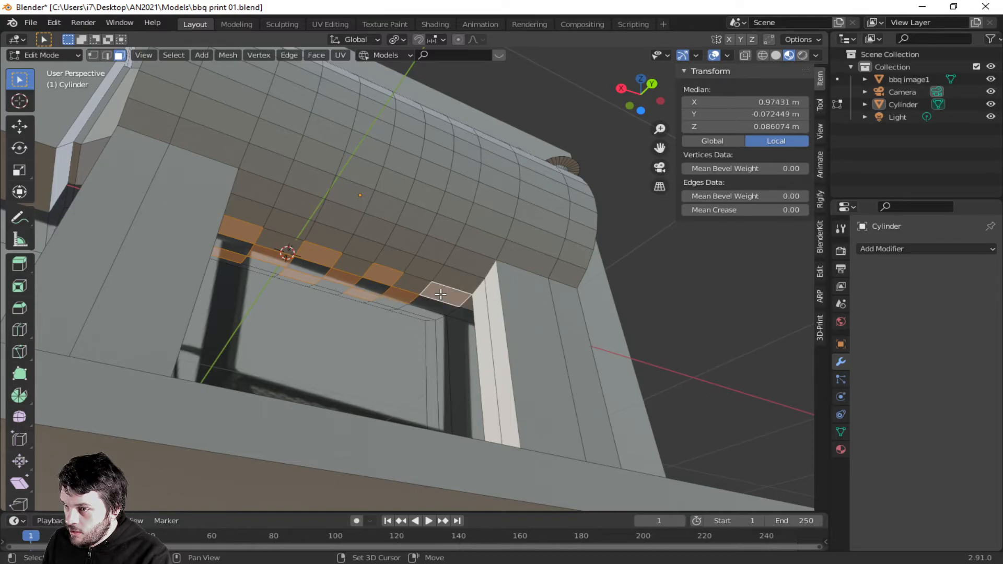
pyautogui.keyDown('shift'); pyautogui.click(425, 313); pyautogui.keyUp('shift')
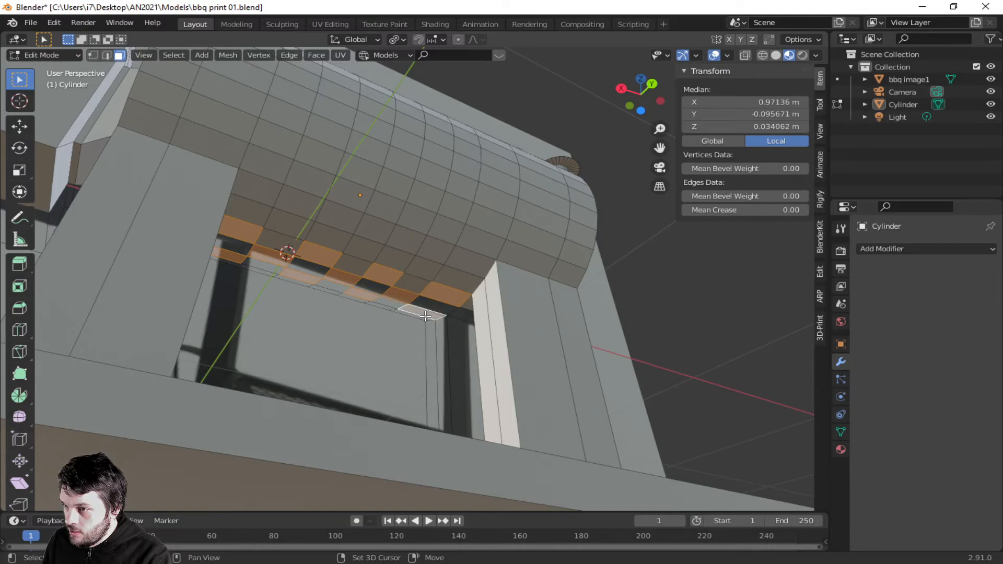
# - Try to extrude the checkerboard faces about 0.86 m along their normals down to the base, and inspect the blocks
pyautogui.moveTo(446, 317); pyautogui.dragTo(347, 399, button='middle')
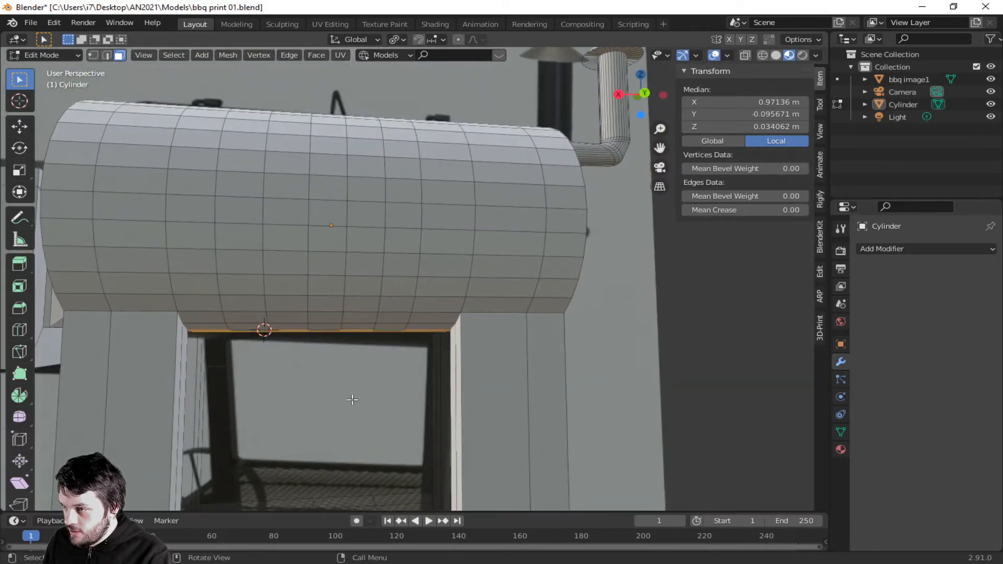
pyautogui.scroll(-6, 352, 400)
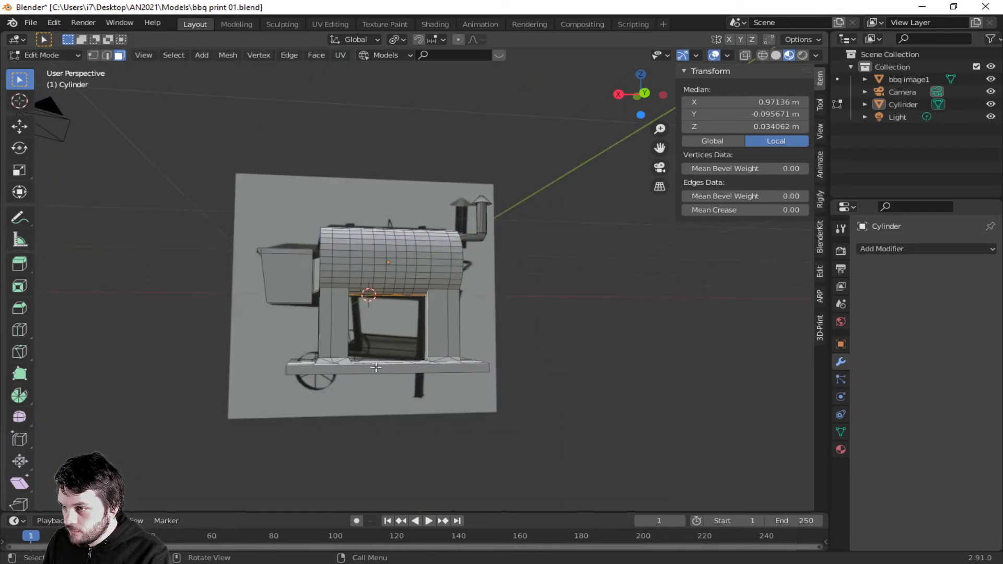
pyautogui.scroll(1, 376, 368)
pyautogui.press('g')
pyautogui.press('z')
pyautogui.press('z')
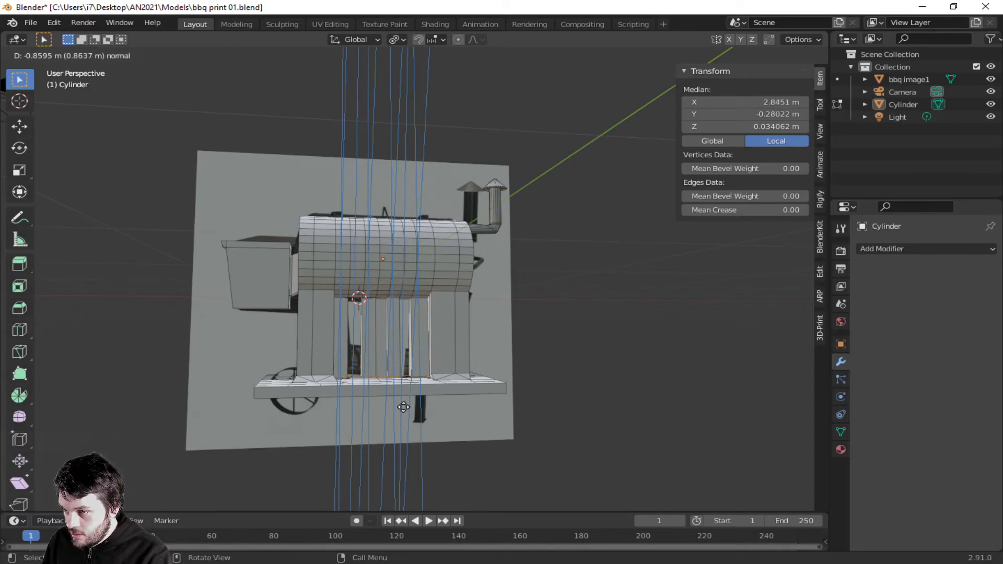
pyautogui.click(404, 407)
pyautogui.scroll(6, 413, 293)
pyautogui.moveTo(447, 426); pyautogui.dragTo(262, 446, button='middle')
pyautogui.scroll(4, 358, 446)
pyautogui.scroll(-7, 366, 444)
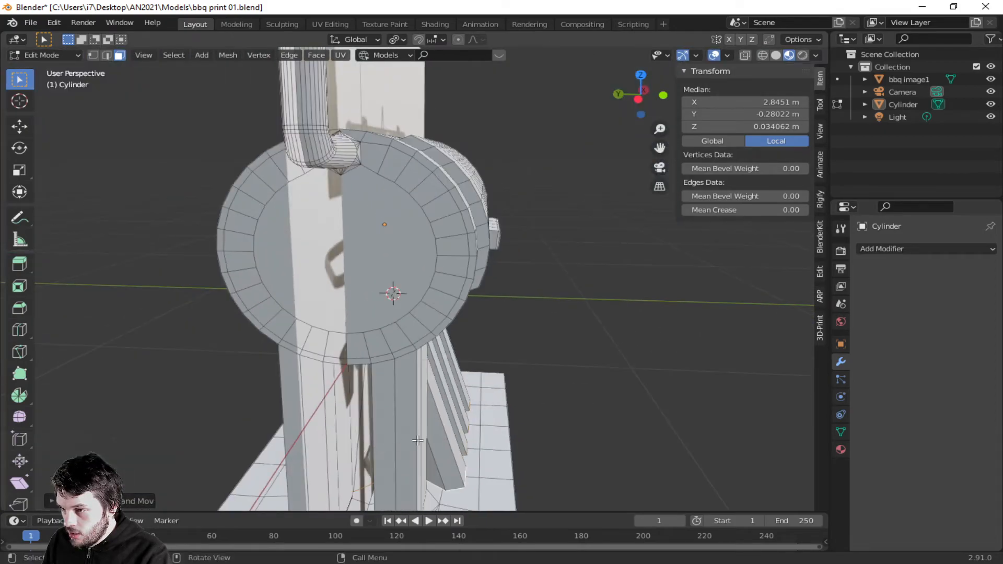
# - Try to extrude the checkerboard faces along global Z down to the base, and undo that extrusion
pyautogui.moveTo(451, 408); pyautogui.dragTo(625, 360, button='middle')
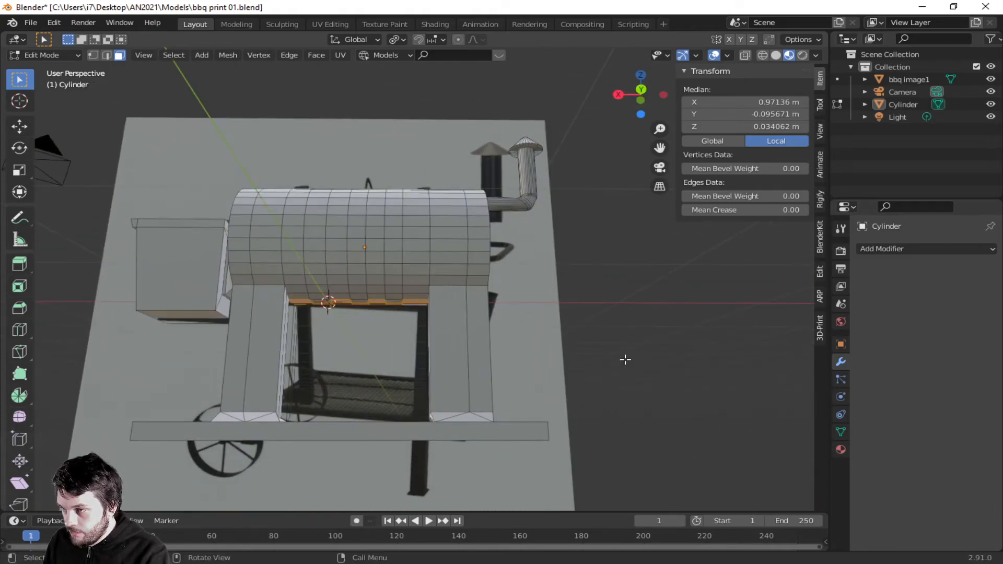
pyautogui.press('e')
pyautogui.press('z')
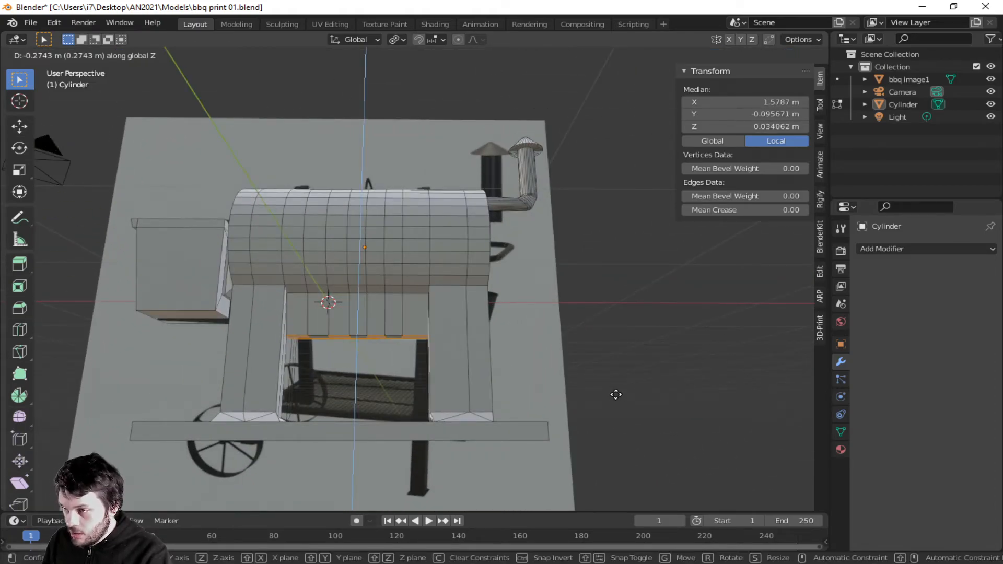
pyautogui.click(602, 478)
pyautogui.moveTo(598, 351); pyautogui.dragTo(588, 325, button='middle')
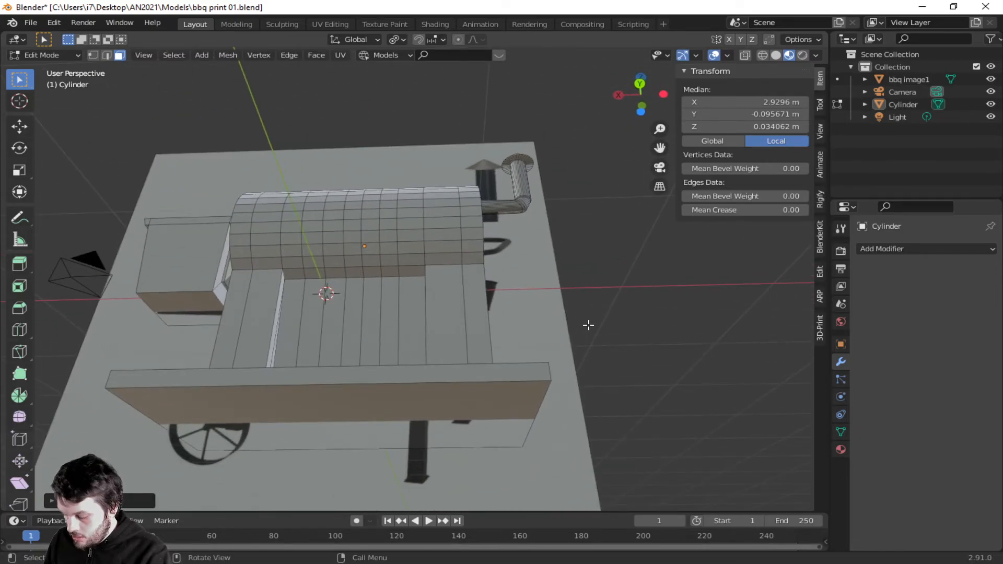
pyautogui.hotkey('ctrl', 'z')
# - Replace the selection with a single zigzag row of seven faces across the barrel's underside between the legs
pyautogui.moveTo(417, 298)
pyautogui.mouseDown(button='middle')
pyautogui.moveTo(439, 290)
pyautogui.moveTo(454, 261)
pyautogui.moveTo(414, 283)
pyautogui.mouseUp(button='middle')
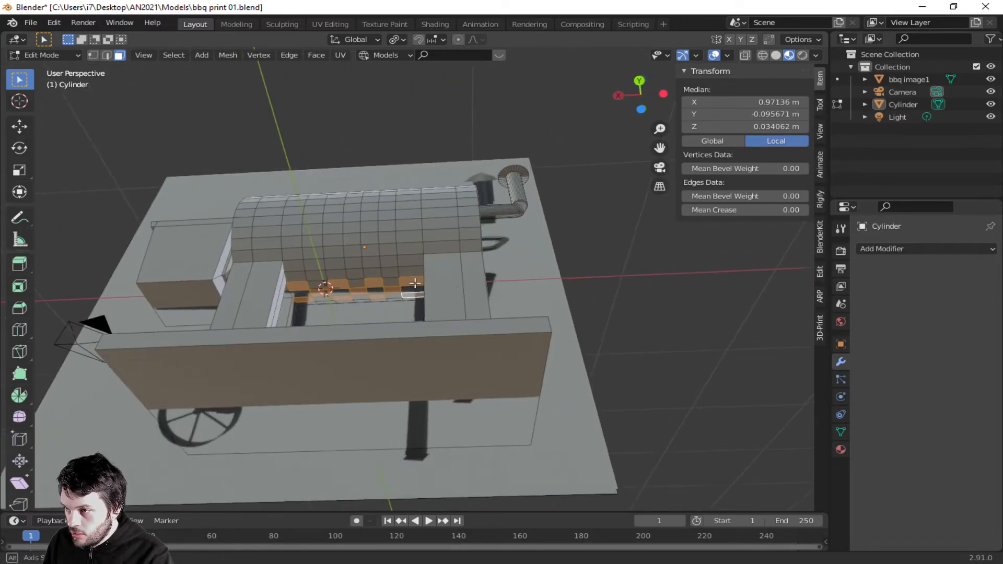
pyautogui.scroll(4, 418, 285)
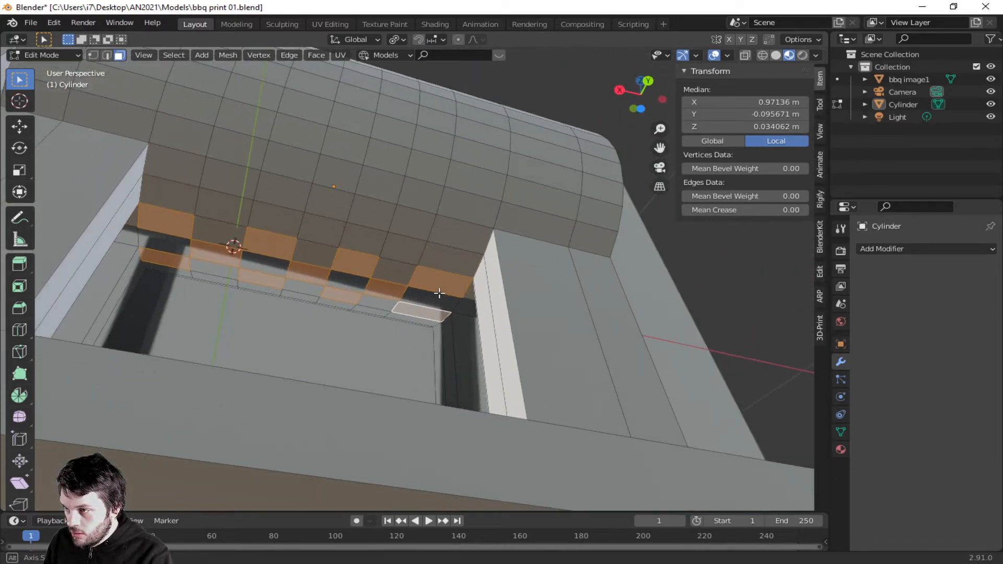
pyautogui.click(161, 218)
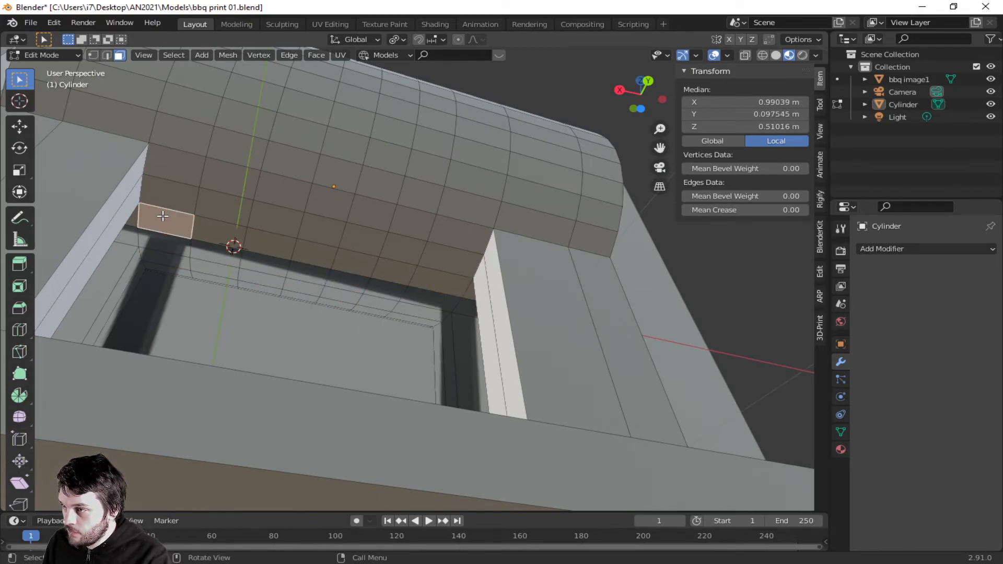
pyautogui.keyDown('shift'); pyautogui.click(222, 259); pyautogui.keyUp('shift')
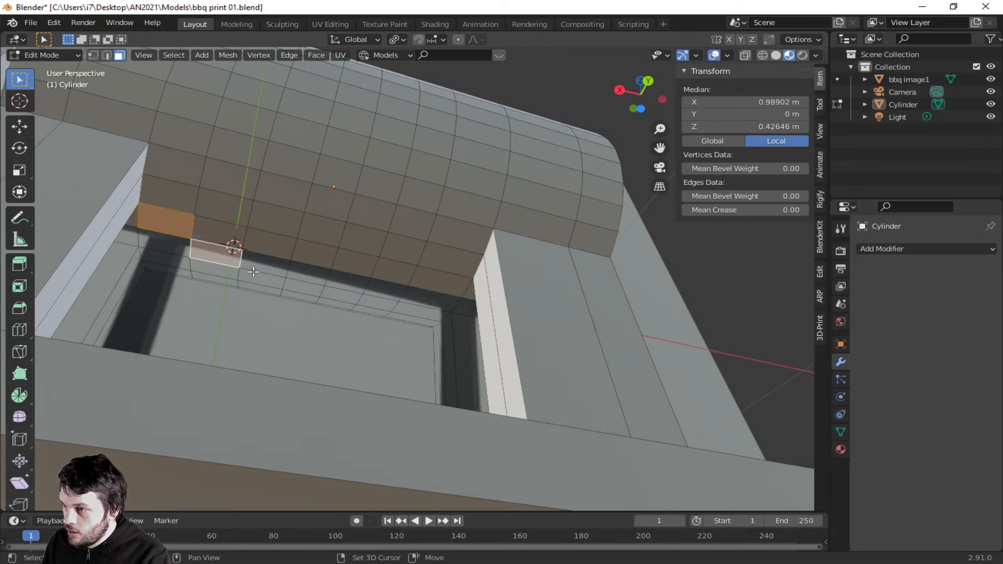
pyautogui.keyDown('shift'); pyautogui.click(261, 279); pyautogui.keyUp('shift')
pyautogui.keyDown('shift'); pyautogui.click(309, 273); pyautogui.keyUp('shift')
pyautogui.keyDown('shift'); pyautogui.click(360, 258); pyautogui.keyUp('shift')
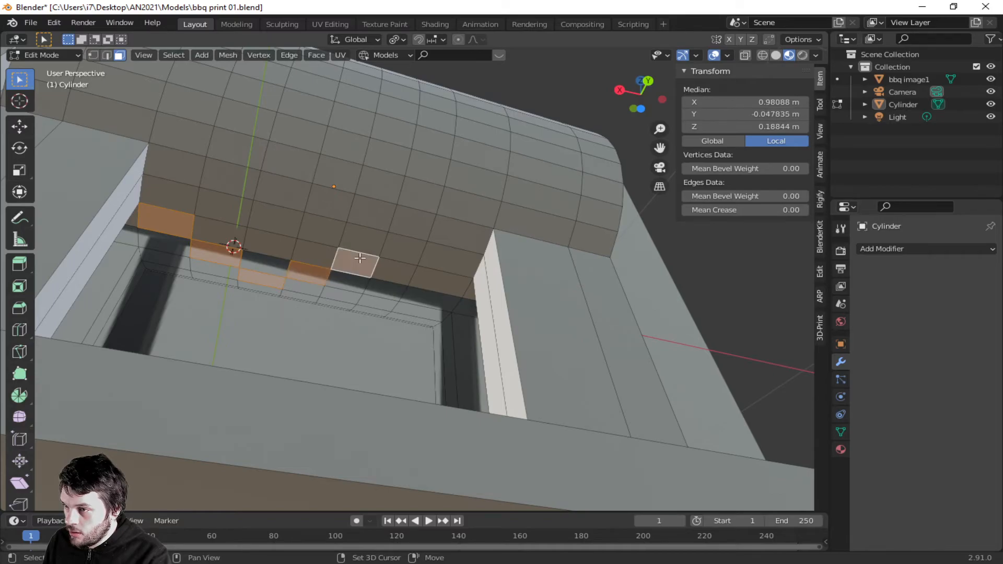
pyautogui.keyDown('shift'); pyautogui.click(387, 293); pyautogui.keyUp('shift')
pyautogui.keyDown('shift'); pyautogui.click(418, 312); pyautogui.keyUp('shift')
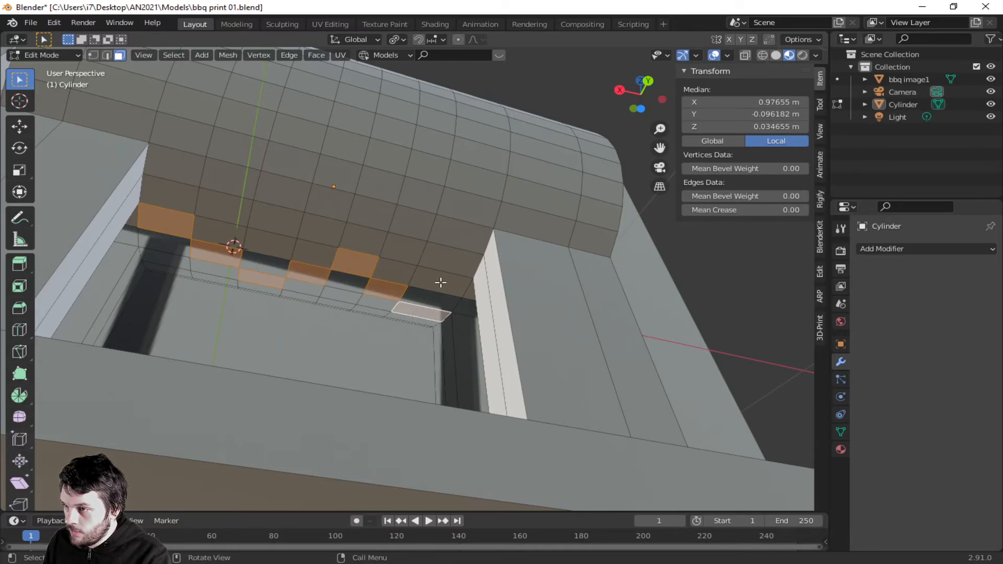
# - Try to extrude the zigzag faces downward, and set the transform pivot point to Median Point
pyautogui.press('g')
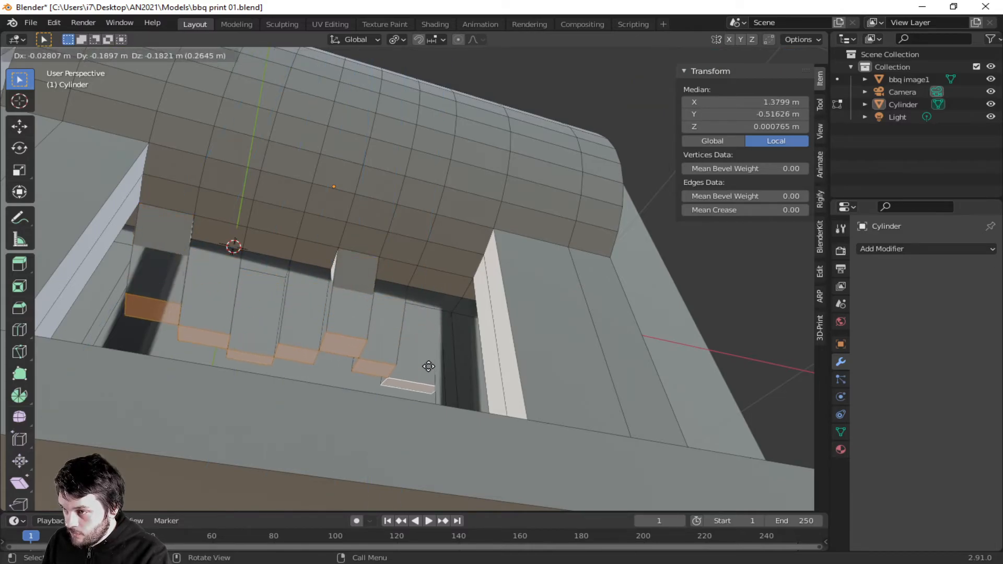
pyautogui.rightClick(427, 390)
pyautogui.moveTo(446, 303); pyautogui.dragTo(437, 366, button='middle')
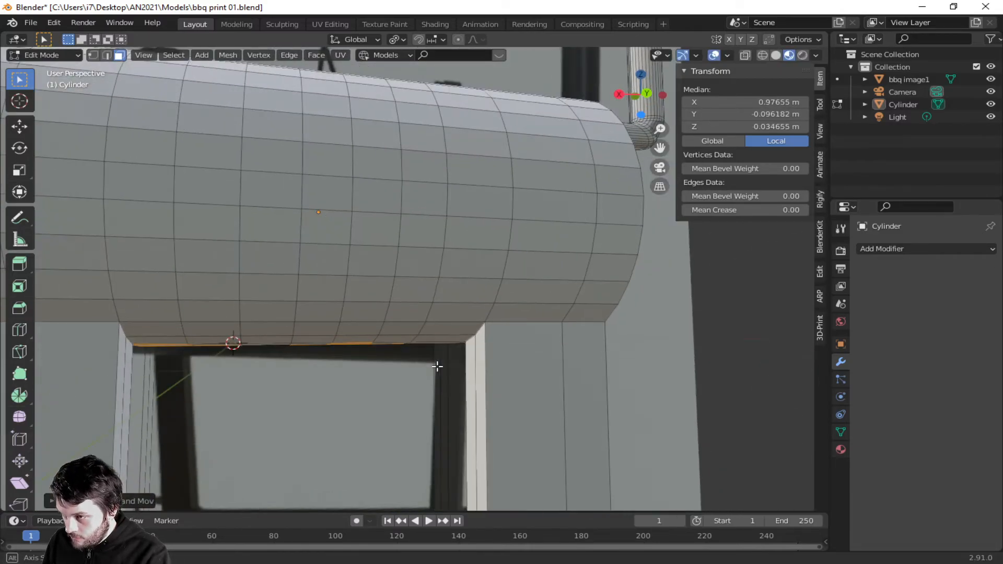
pyautogui.click(397, 39)
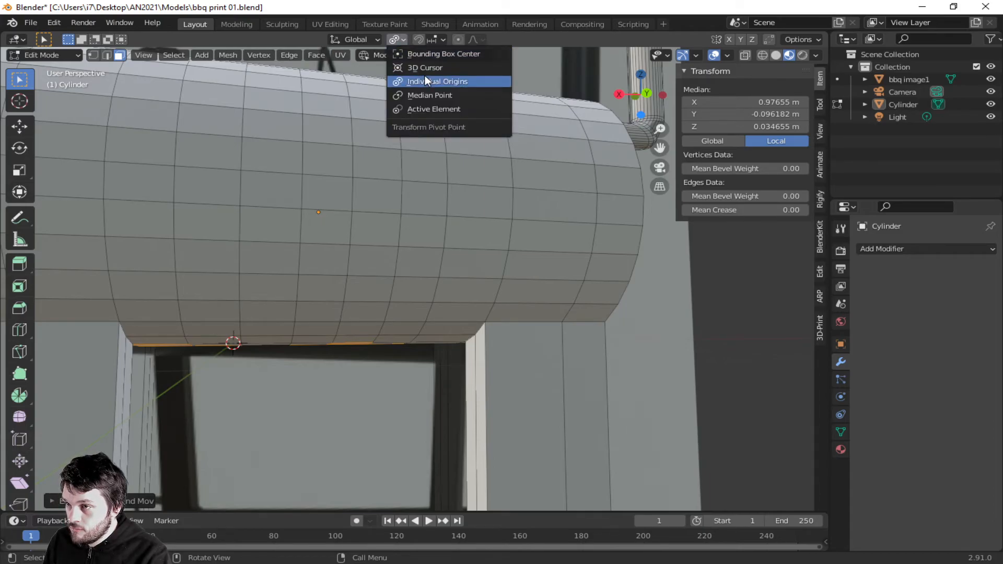
pyautogui.click(466, 97)
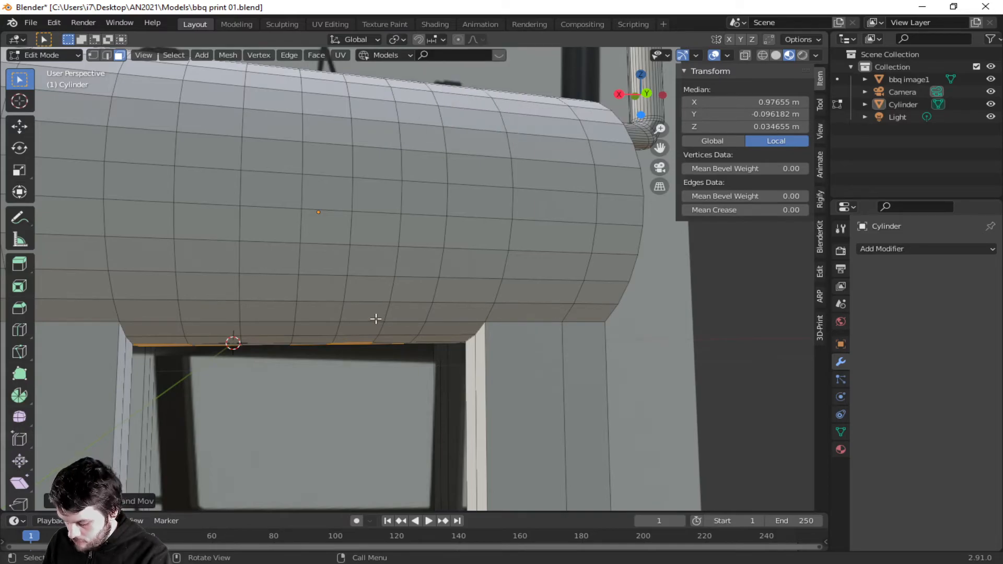
# - Try to extrude the zigzag faces under the barrel along global Z down to the base
pyautogui.press('e')
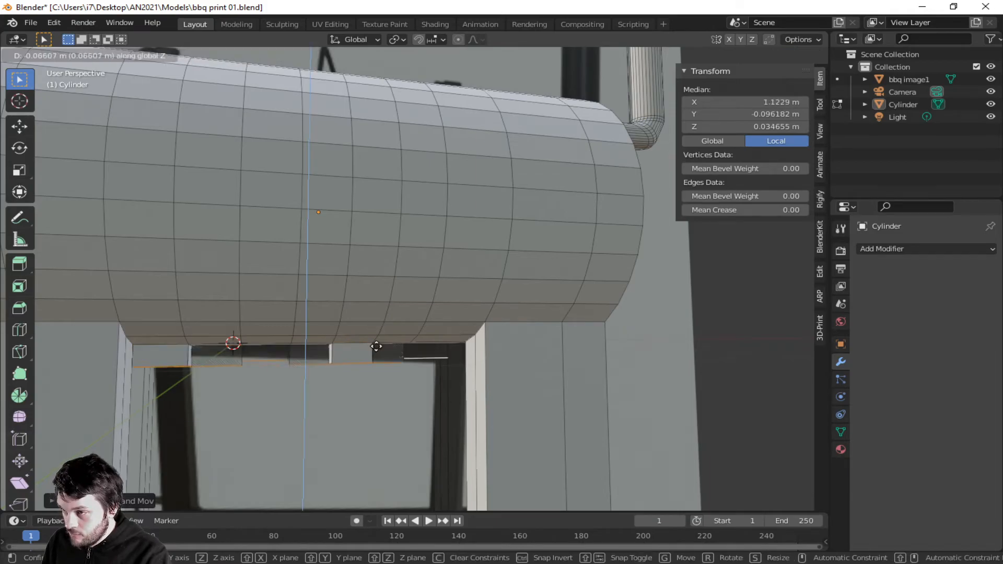
pyautogui.click(371, 507)
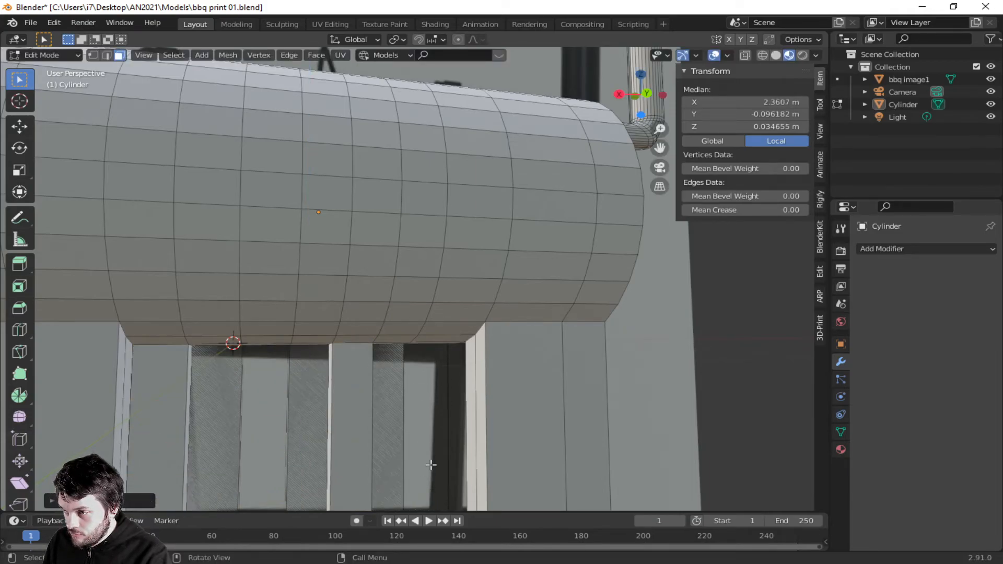
pyautogui.scroll(4, 432, 466)
pyautogui.scroll(-8, 432, 464)
pyautogui.scroll(-2, 431, 463)
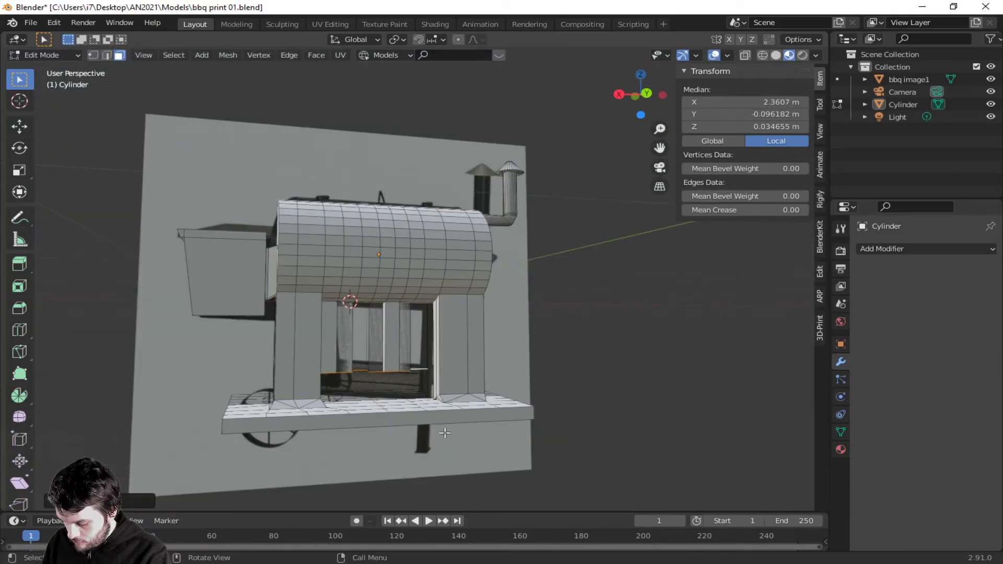
pyautogui.press('e')
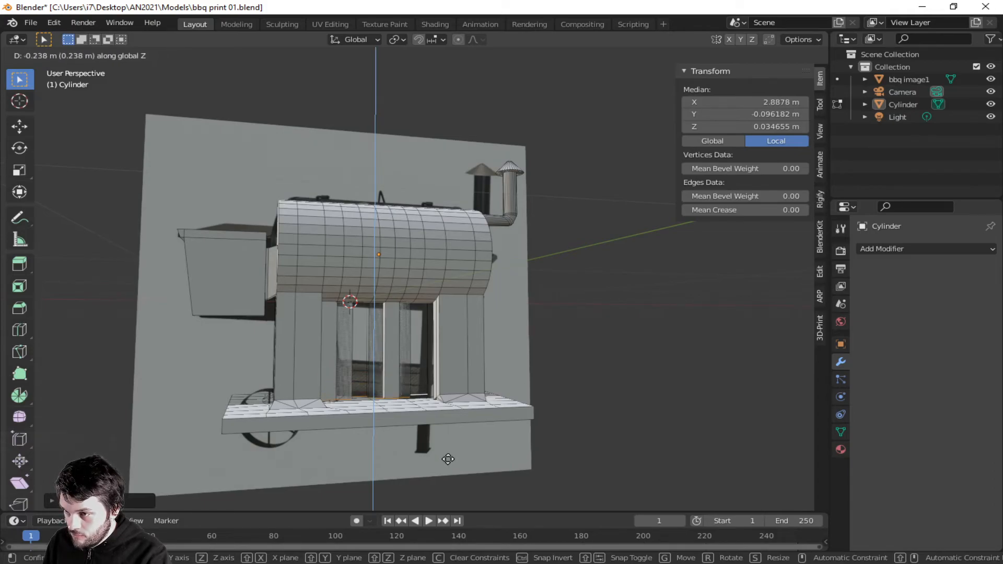
pyautogui.click(482, 388)
pyautogui.moveTo(482, 388)
pyautogui.mouseDown(button='middle')
pyautogui.moveTo(387, 390)
pyautogui.moveTo(416, 417)
pyautogui.moveTo(478, 405)
pyautogui.mouseUp(button='middle')
pyautogui.scroll(4, 384, 390)
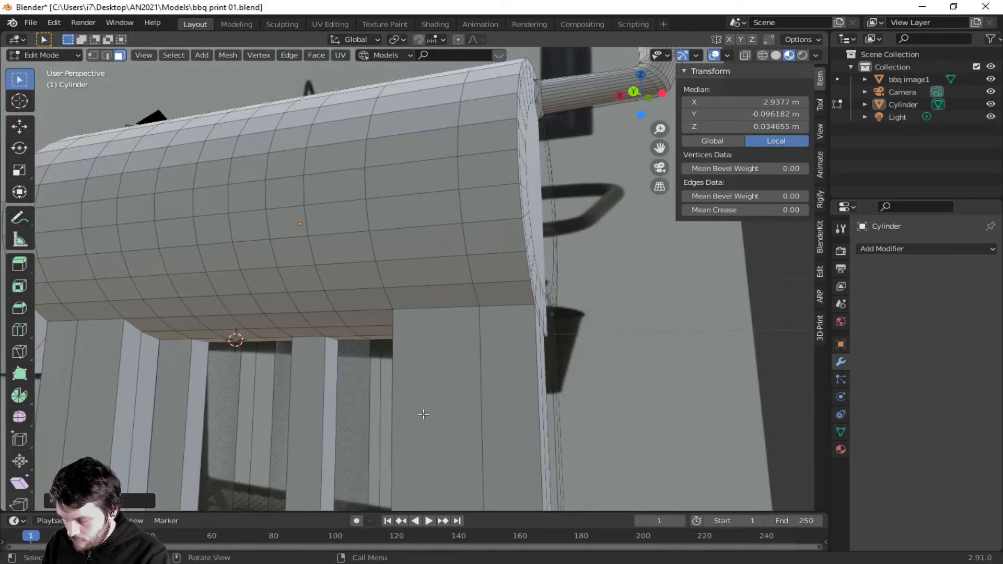
# - Try to move the ends of the extruded blocks along global Z to meet the base's top surface, and inspect the contact
pyautogui.moveTo(407, 414); pyautogui.dragTo(414, 359, button='middle')
pyautogui.scroll(3, 469, 377)
pyautogui.press('g')
pyautogui.press('z')
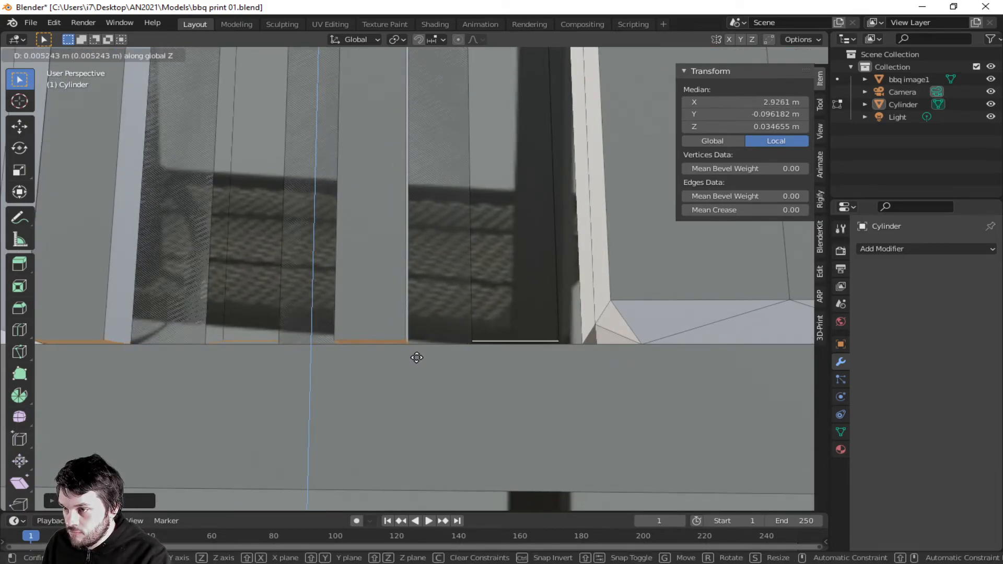
pyautogui.click(417, 357)
pyautogui.moveTo(417, 358); pyautogui.dragTo(572, 369, button='middle')
pyautogui.scroll(2, 449, 359)
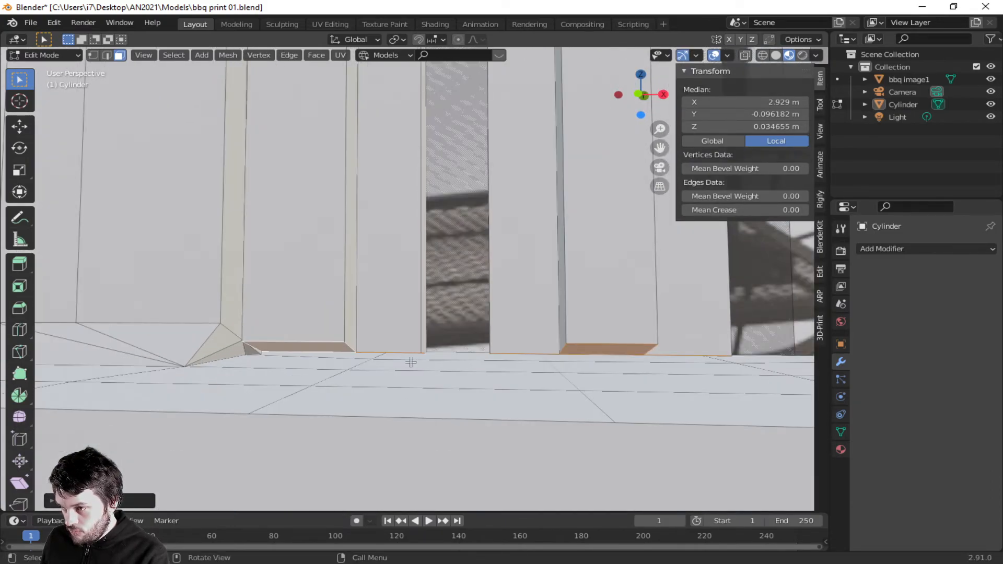
pyautogui.scroll(2, 425, 378)
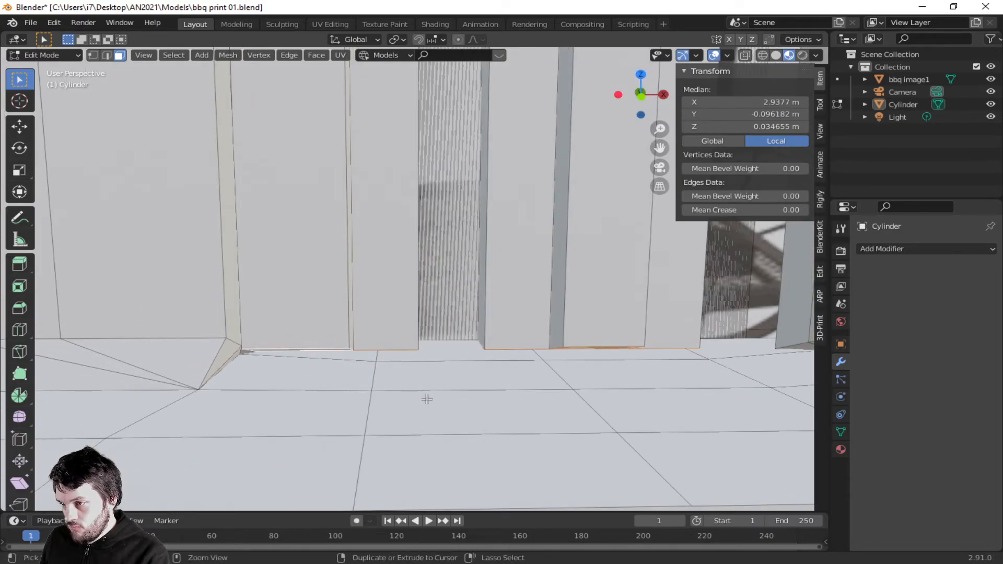
# - Undo the zigzag blocks' extrusion and height adjustment
pyautogui.hotkey('ctrl', 'z')
pyautogui.hotkey('ctrl', 'z')
pyautogui.scroll(-8, 439, 357)
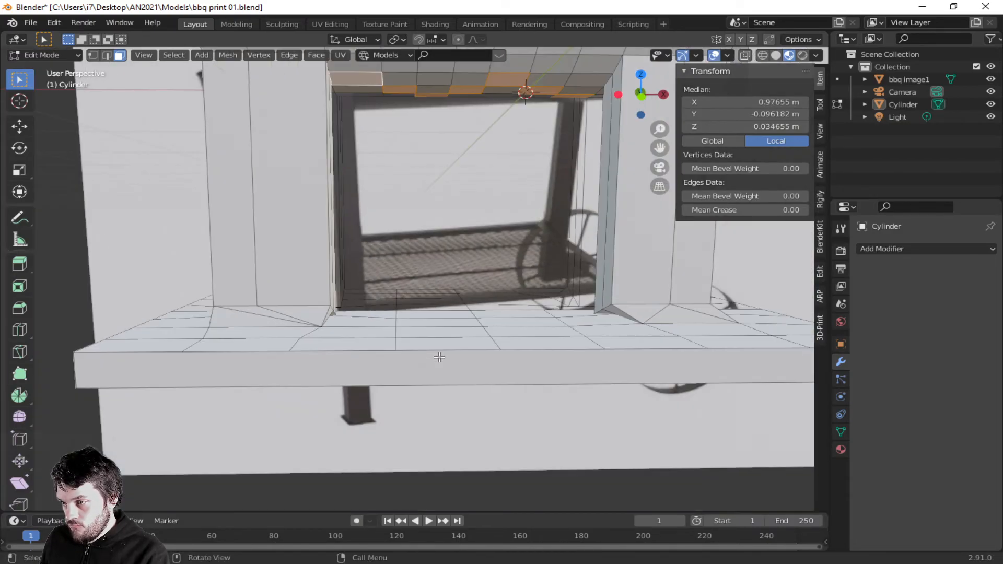
pyautogui.moveTo(467, 294); pyautogui.dragTo(433, 256, button='middle')
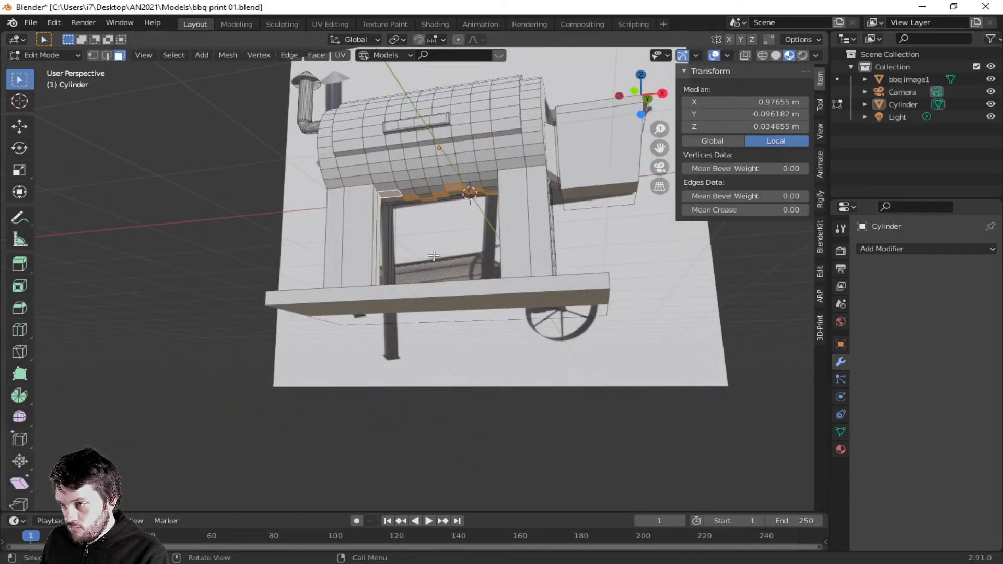
pyautogui.moveTo(436, 196); pyautogui.dragTo(423, 230, button='middle')
pyautogui.click(547, 218)
pyautogui.moveTo(548, 218); pyautogui.dragTo(718, 202, button='middle')
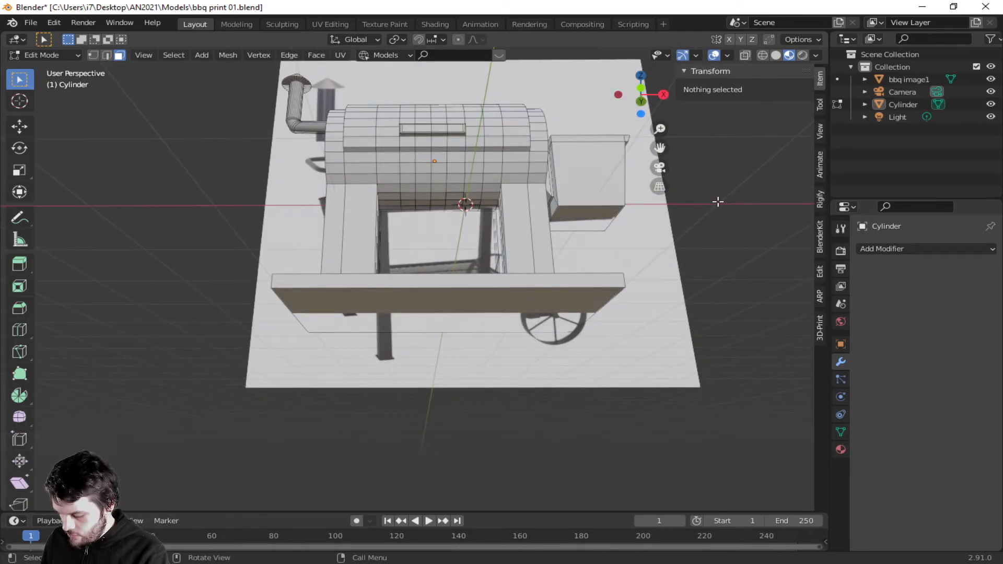
pyautogui.hotkey('ctrl', 'z')
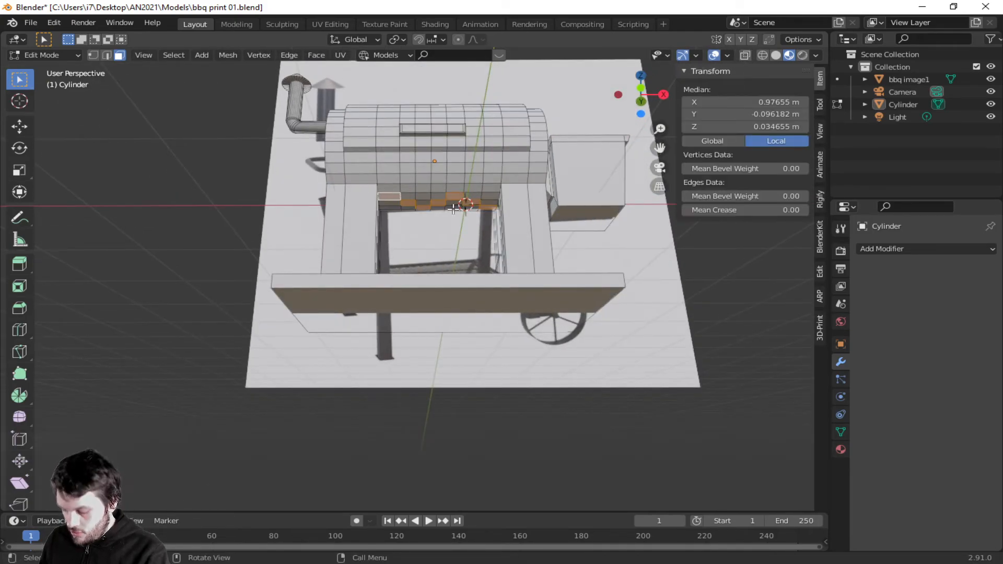
pyautogui.press('g')
pyautogui.press('Escape')
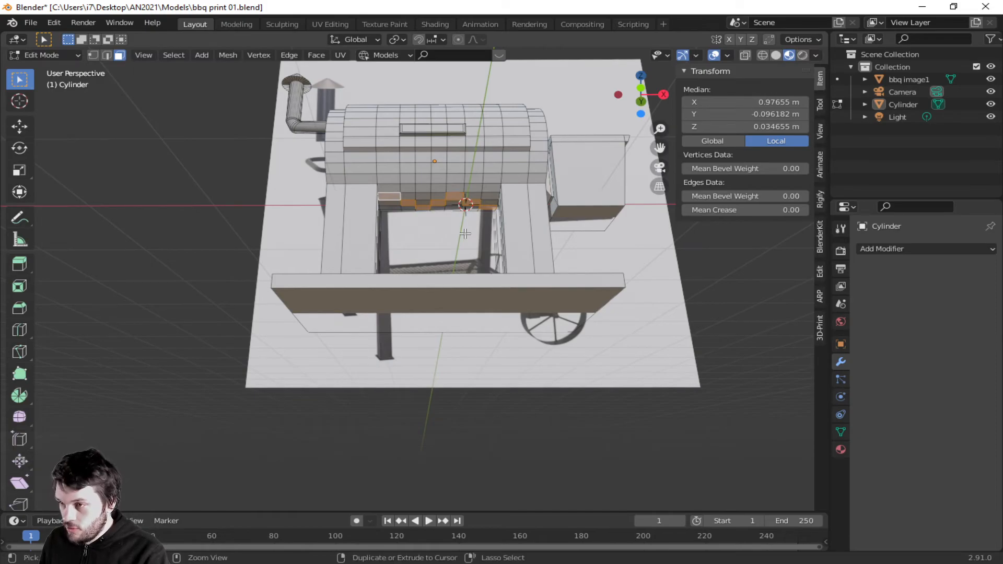
pyautogui.press('Escape')
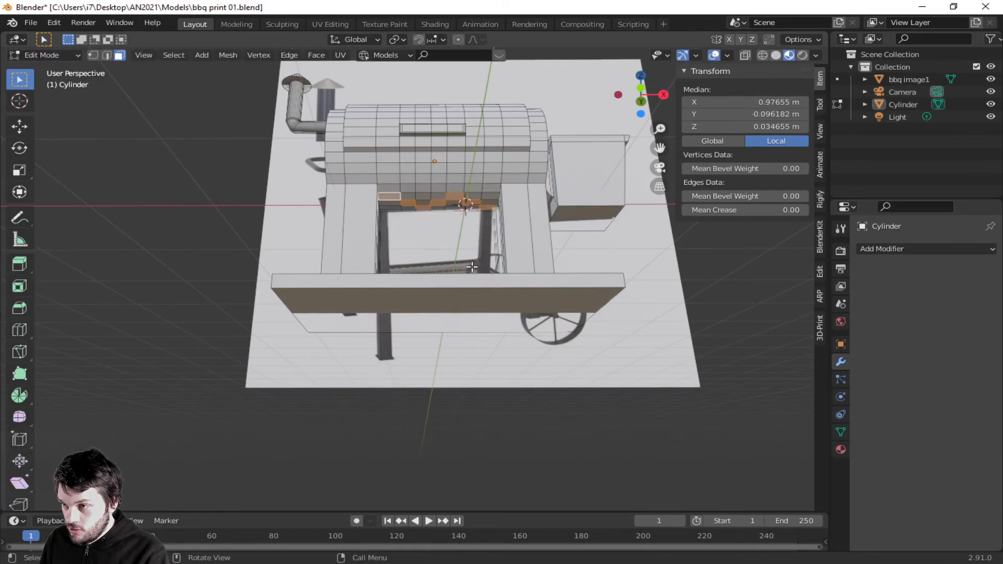
pyautogui.moveTo(470, 252); pyautogui.dragTo(364, 215, button='middle')
pyautogui.press('g')
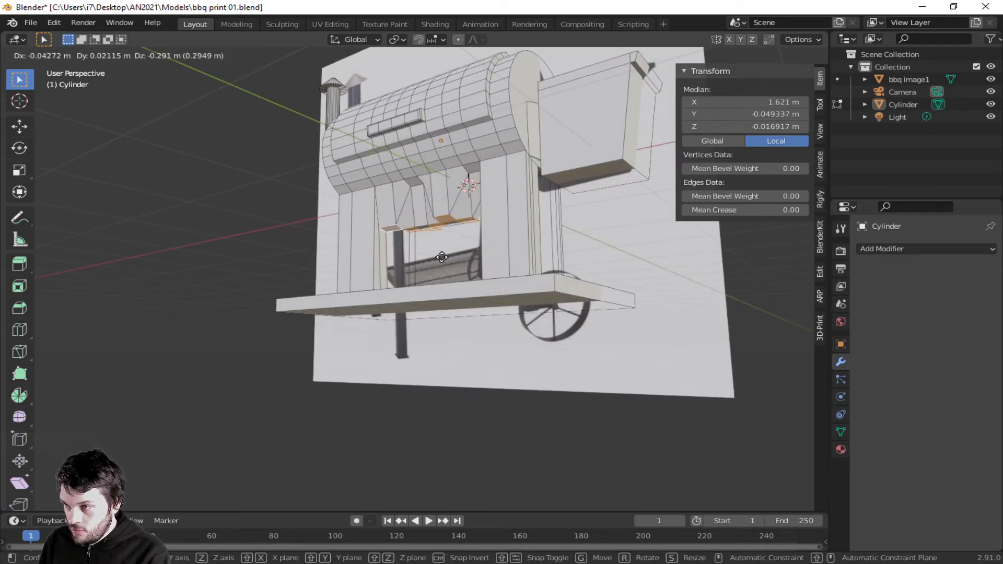
pyautogui.press('Escape')
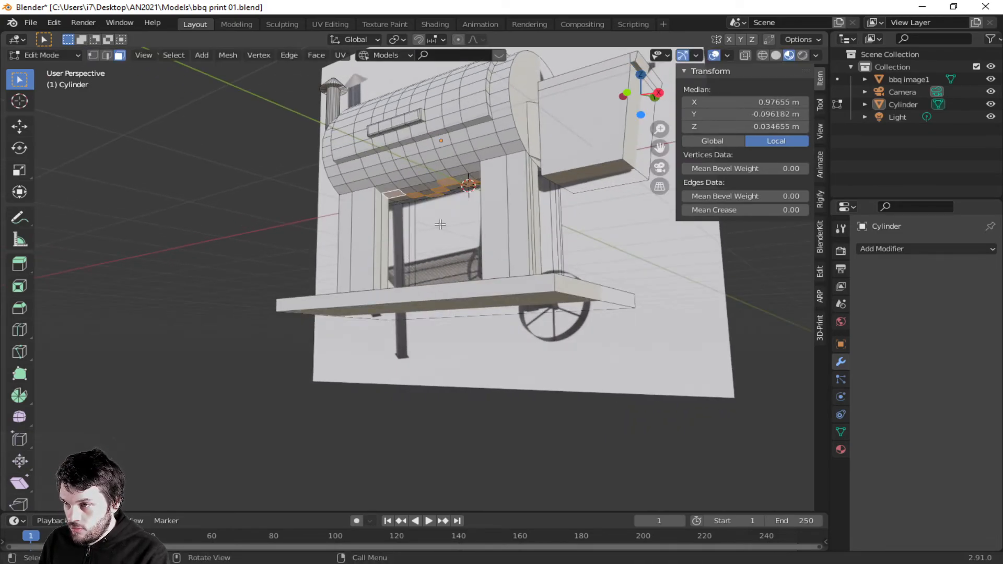
# - Replace the zigzag selection with the underside face of the side firebox, and save the file
pyautogui.moveTo(430, 222); pyautogui.dragTo(383, 218, button='middle')
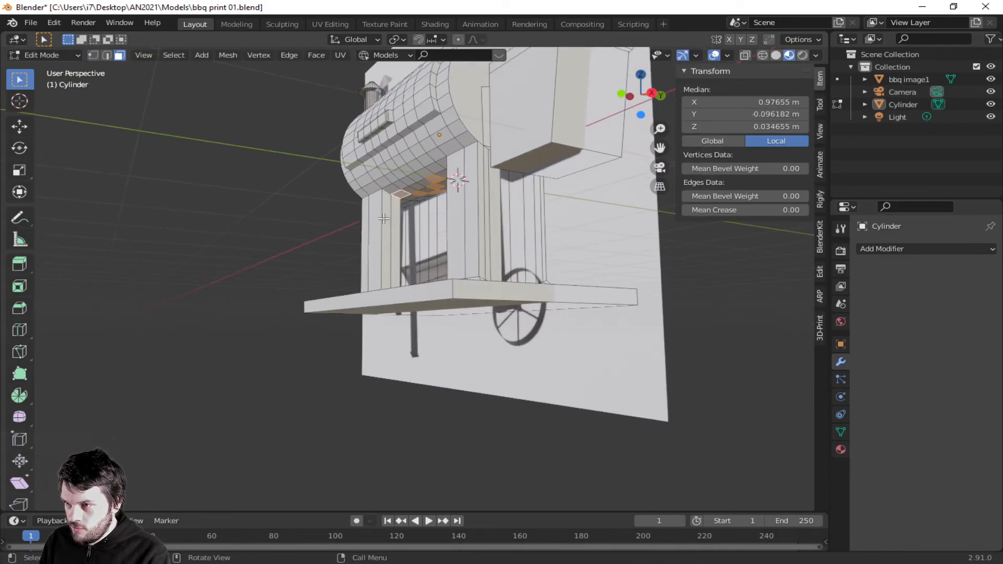
pyautogui.click(419, 192)
pyautogui.moveTo(437, 204); pyautogui.dragTo(409, 194, button='middle')
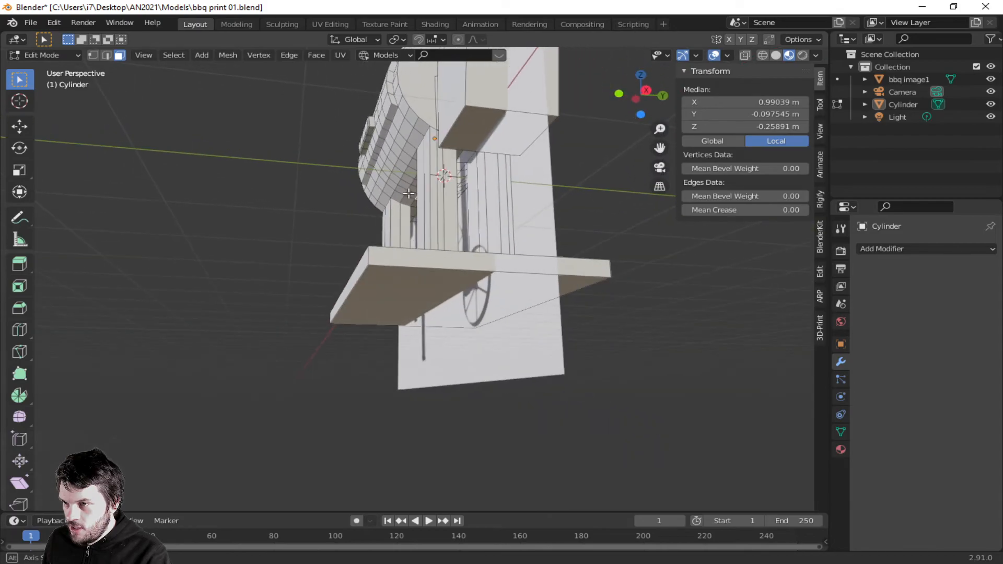
pyautogui.click(488, 137)
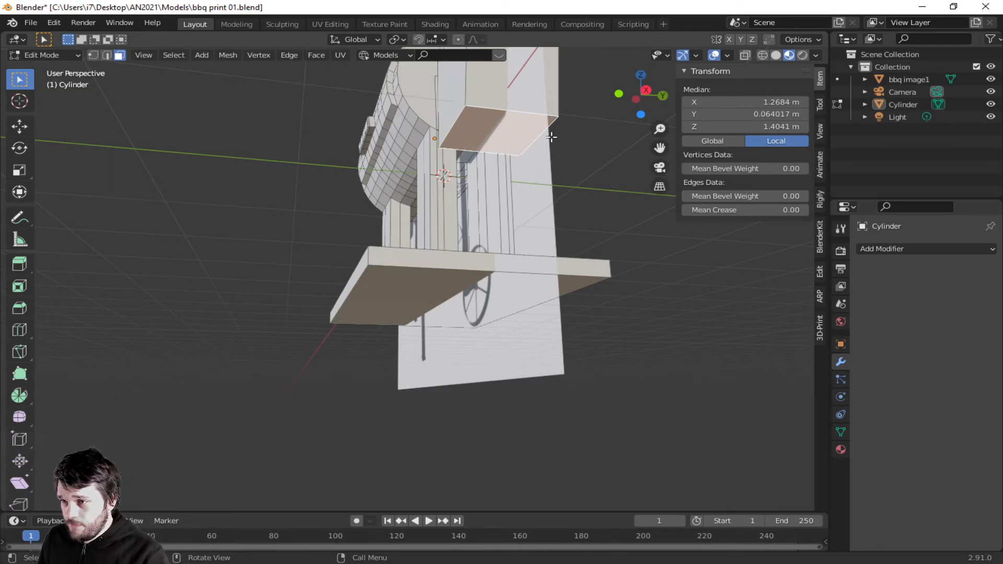
pyautogui.moveTo(552, 137); pyautogui.dragTo(591, 219, button='middle')
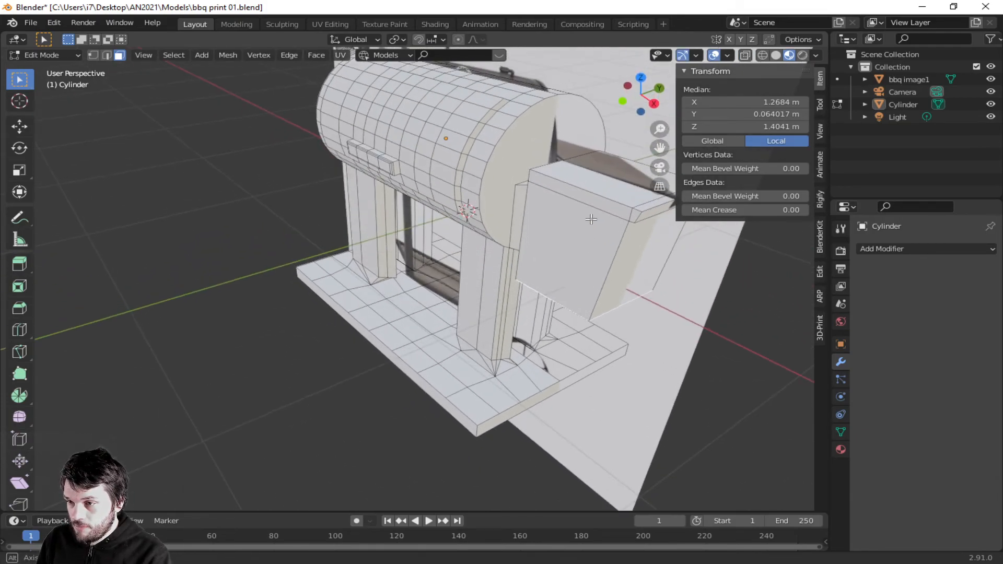
pyautogui.hotkey('ctrl', 's')
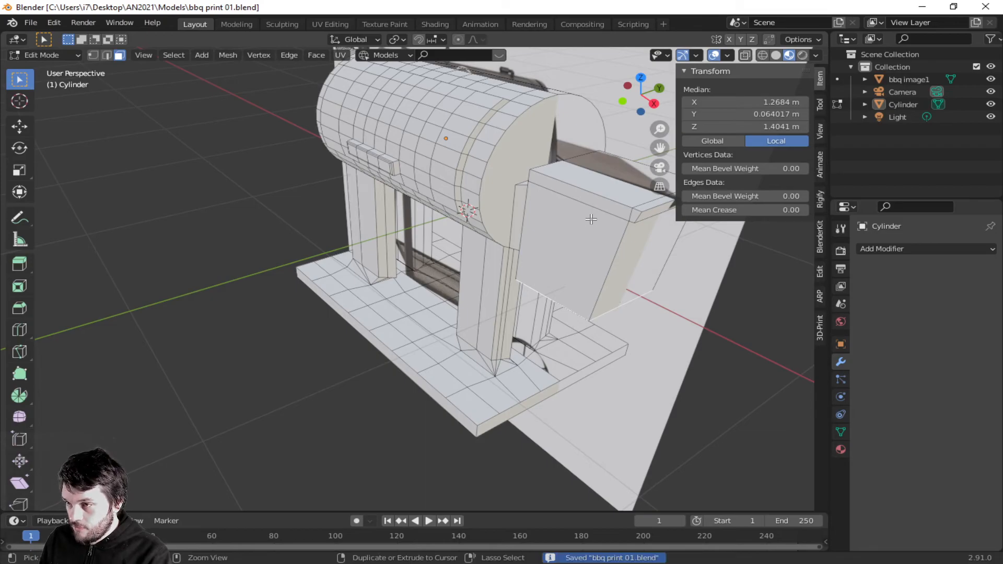
# - Leave Edit Mode and delete the bbq image1, Camera and Light objects from the scene
pyautogui.moveTo(561, 214); pyautogui.dragTo(667, 209, button='middle')
pyautogui.press('Tab')
pyautogui.scroll(4, 599, 212)
pyautogui.scroll(-4, 599, 212)
pyautogui.scroll(-4, 599, 211)
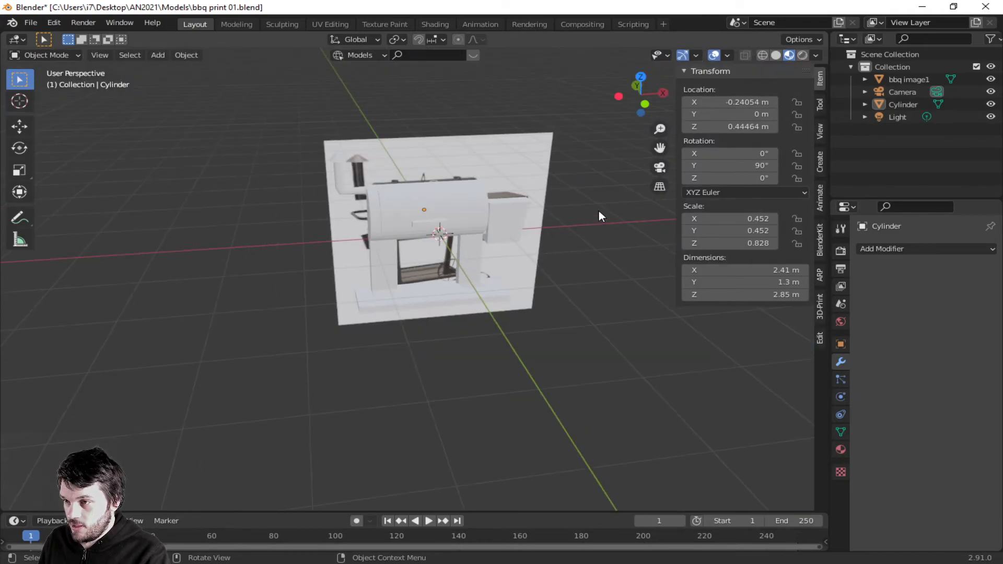
pyautogui.moveTo(519, 262); pyautogui.dragTo(478, 245, button='middle')
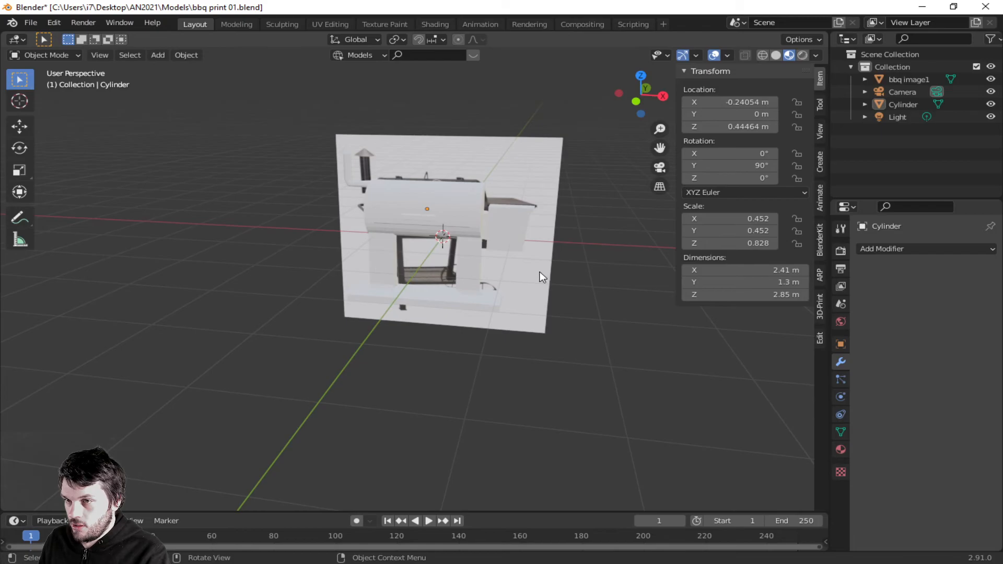
pyautogui.click(892, 80)
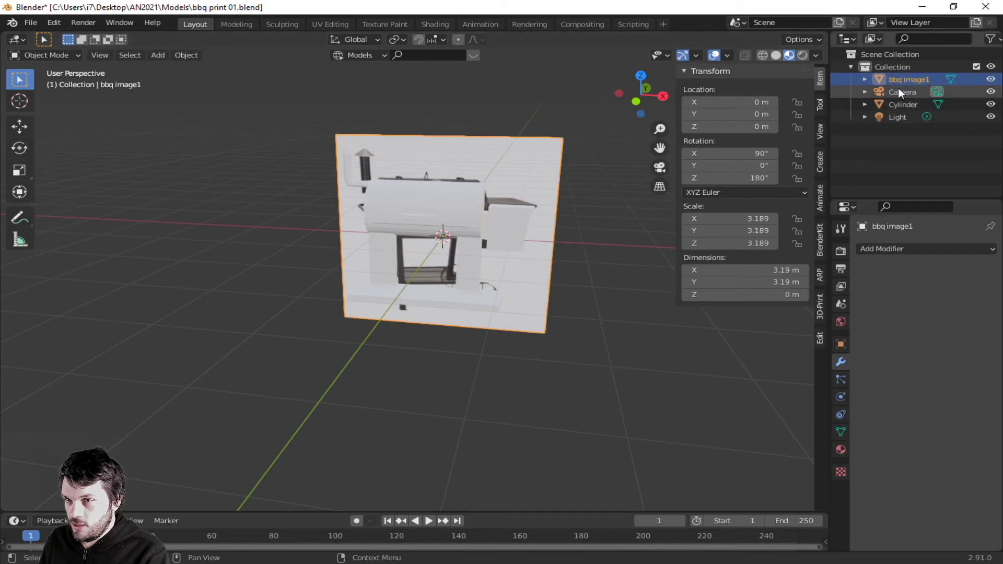
pyautogui.keyDown('shift'); pyautogui.click(898, 90); pyautogui.keyUp('shift')
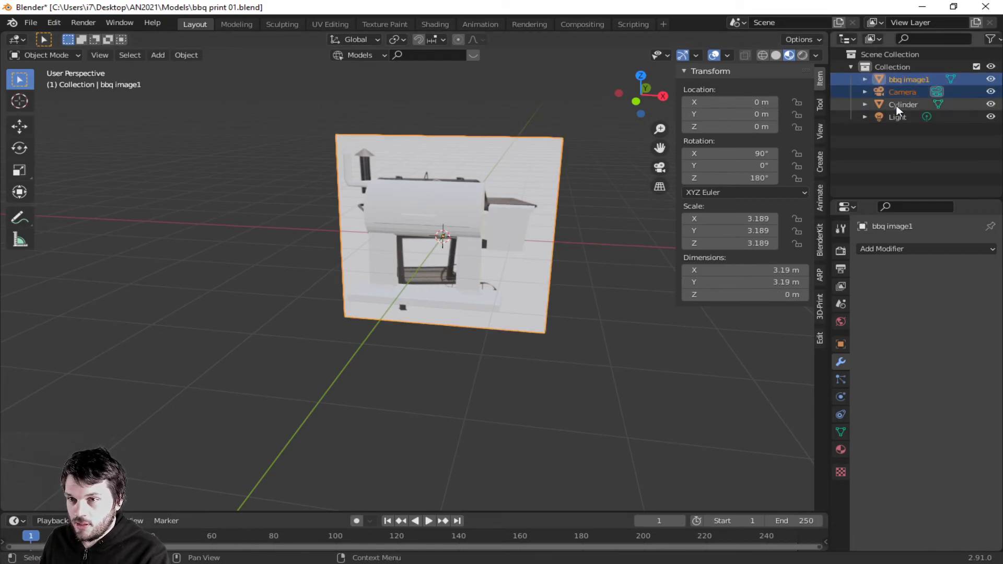
pyautogui.keyDown('shift'); pyautogui.click(893, 119); pyautogui.keyUp('shift')
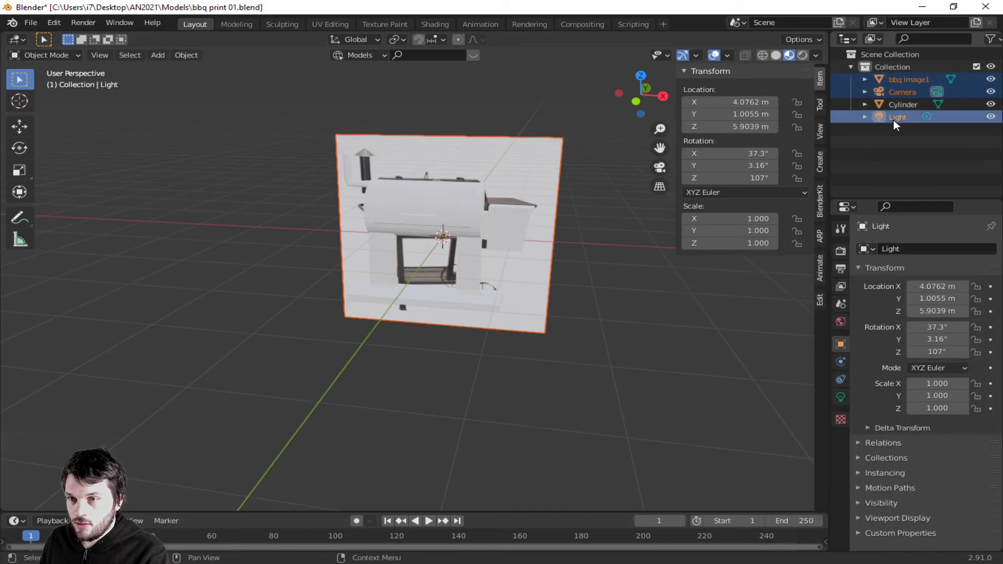
pyautogui.rightClick(893, 120)
pyautogui.click(865, 151)
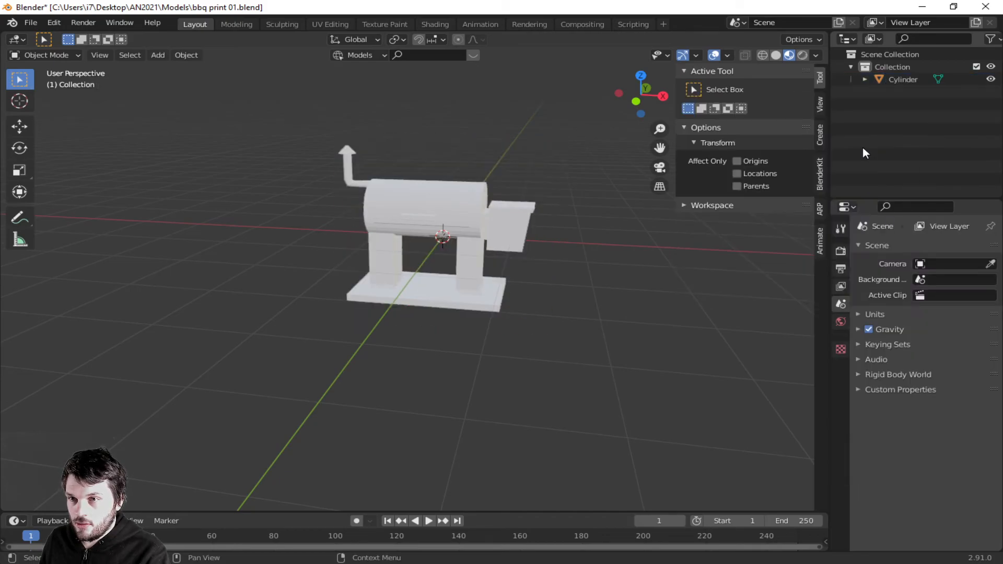
# - Inspect the remaining smoker model, select it in Object Mode, and save the file
pyautogui.scroll(4, 580, 271)
pyautogui.scroll(-1, 566, 271)
pyautogui.moveTo(566, 271); pyautogui.dragTo(578, 329, button='middle')
pyautogui.scroll(4, 578, 328)
pyautogui.scroll(-2, 580, 332)
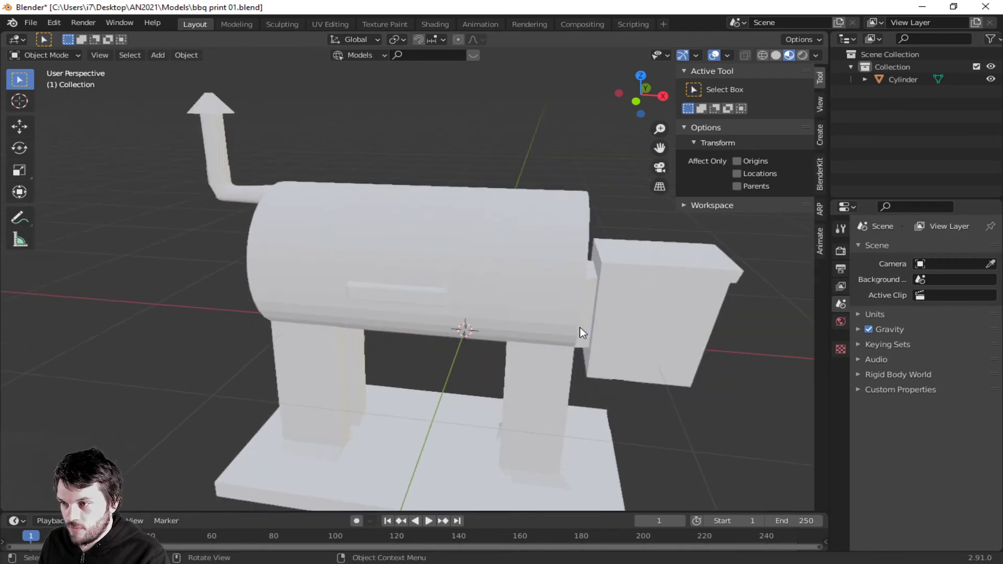
pyautogui.click(539, 299)
pyautogui.hotkey('ctrl', 's')
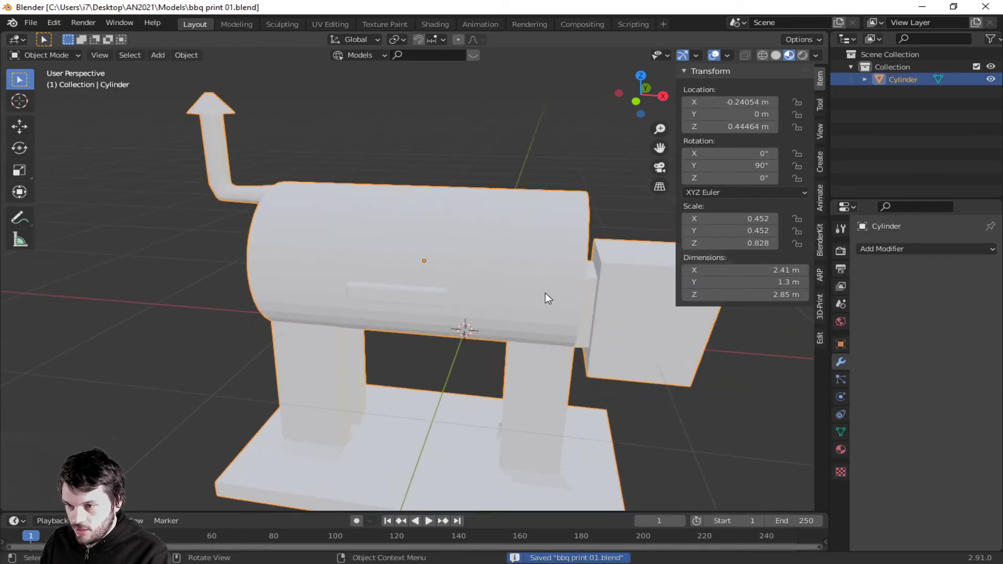
# - Add a Subdivision Surface modifier to the smoker model and inspect the smoothed shape
pyautogui.click(935, 248)
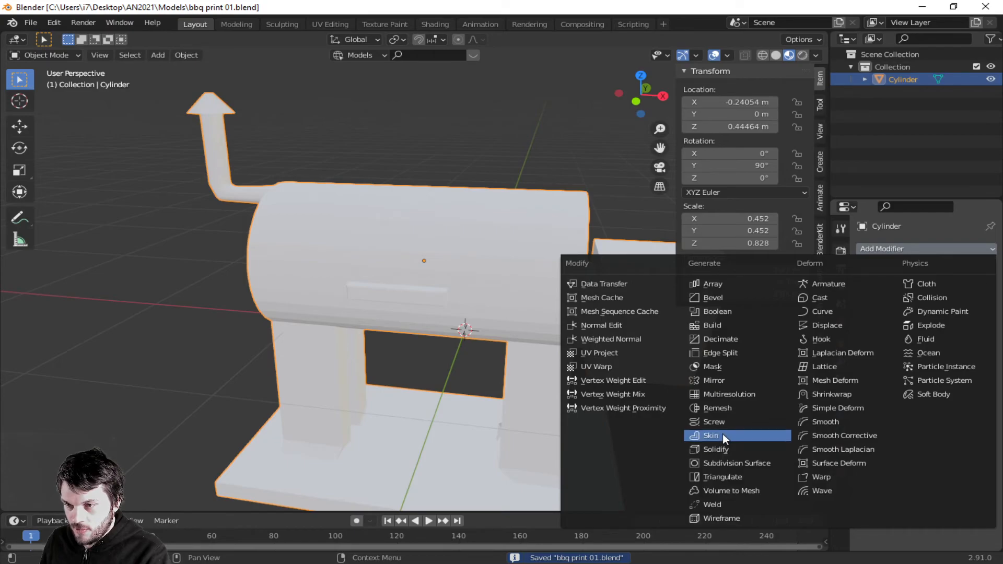
pyautogui.click(730, 465)
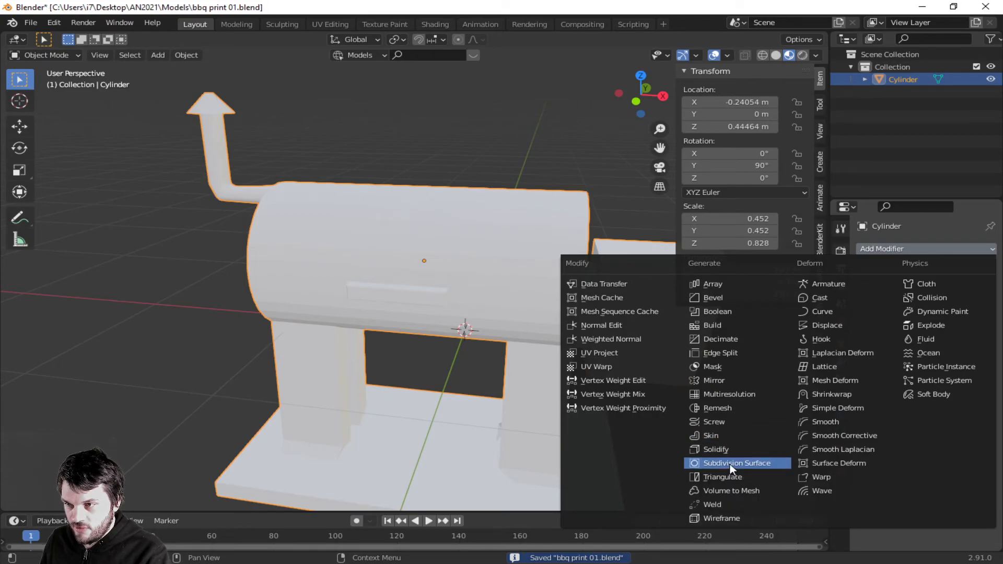
pyautogui.moveTo(654, 312); pyautogui.dragTo(579, 289, button='middle')
pyautogui.scroll(3, 534, 283)
pyautogui.scroll(-4, 533, 284)
pyautogui.scroll(1, 525, 251)
pyautogui.moveTo(525, 251); pyautogui.dragTo(580, 285, button='middle')
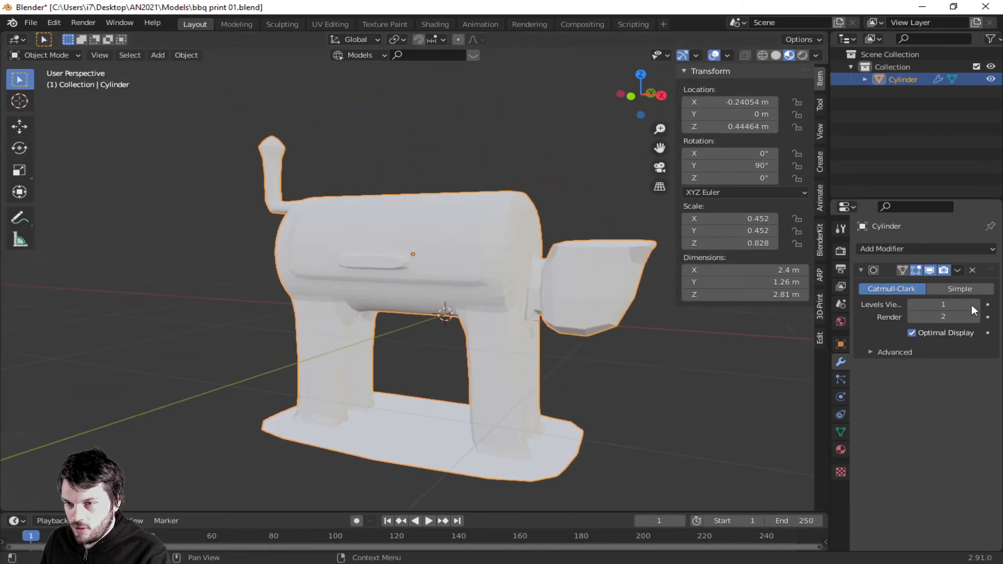
# - Set the subdivision modifier's viewport and render levels to 3
pyautogui.click(973, 305)
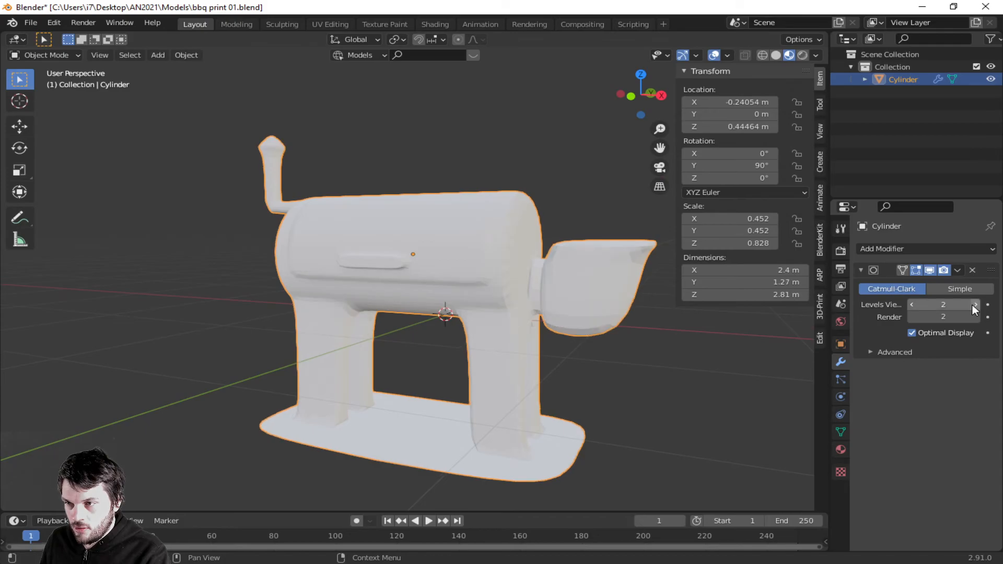
pyautogui.click(973, 305)
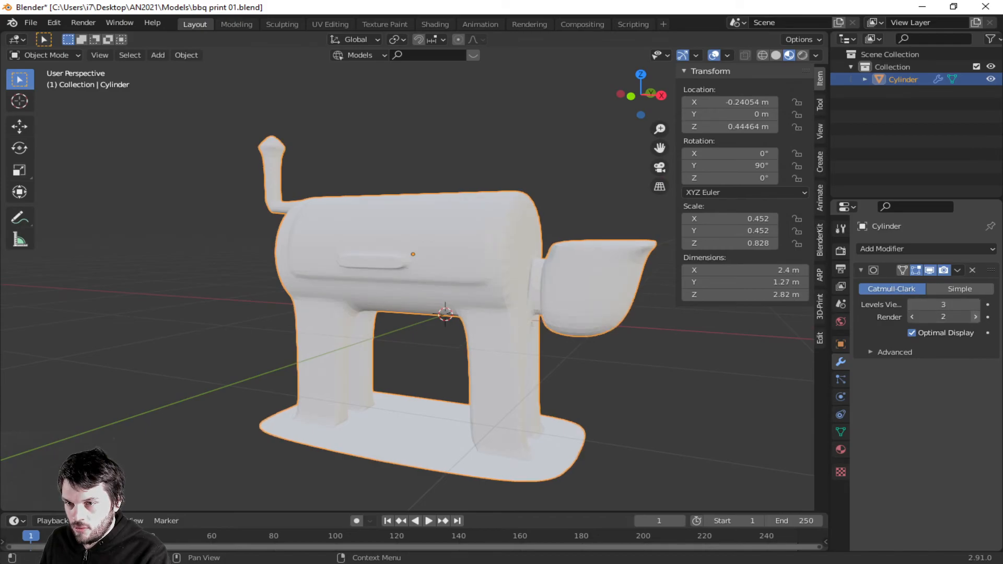
pyautogui.moveTo(611, 308); pyautogui.dragTo(570, 320, button='middle')
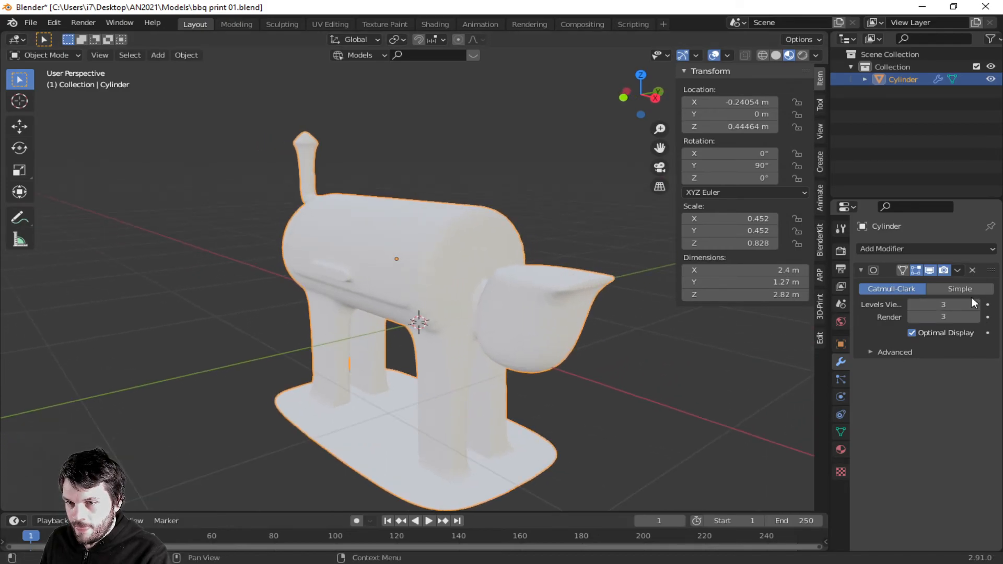
# - Remove the Subdivision Surface modifier from the smoker model, check the unsmoothed shape from several sides, and save the file
pyautogui.click(973, 270)
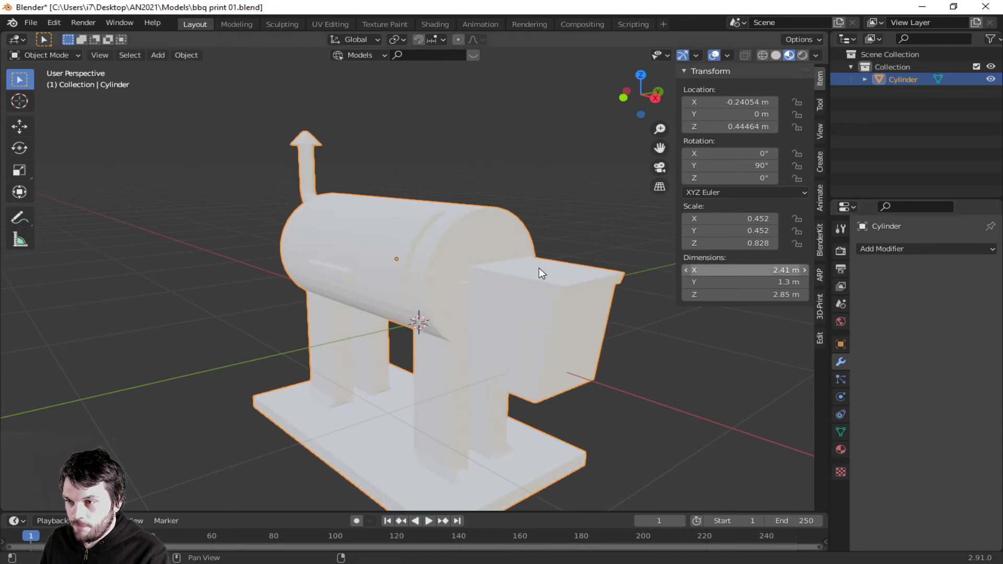
pyautogui.moveTo(433, 310); pyautogui.dragTo(561, 286, button='middle')
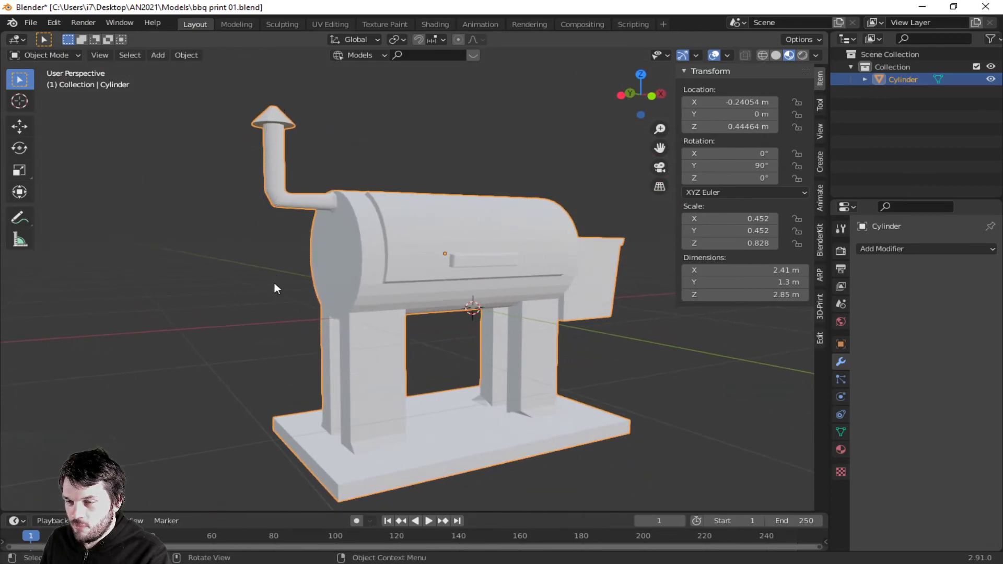
pyautogui.moveTo(359, 442); pyautogui.dragTo(321, 441, button='middle')
pyautogui.hotkey('ctrl', 's')
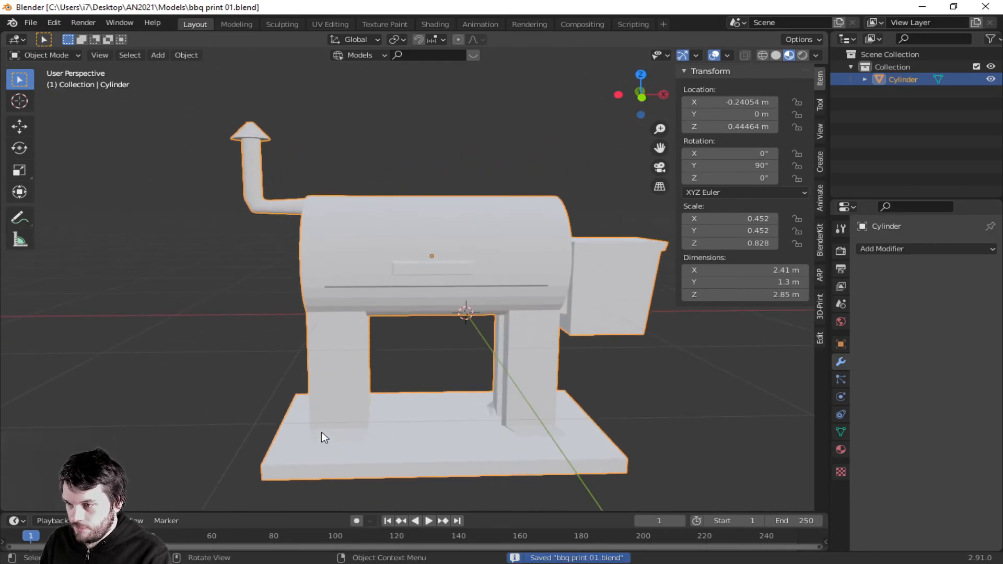
# - Start an STL export of the smoker model and create a new folder in the parent AN2021 directory
pyautogui.click(29, 23)
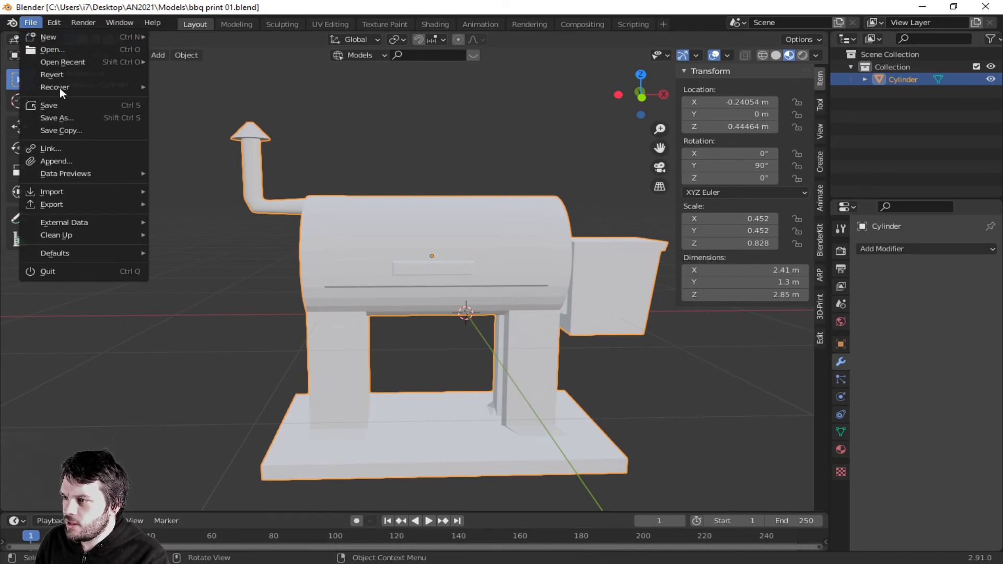
pyautogui.moveTo(76, 209)
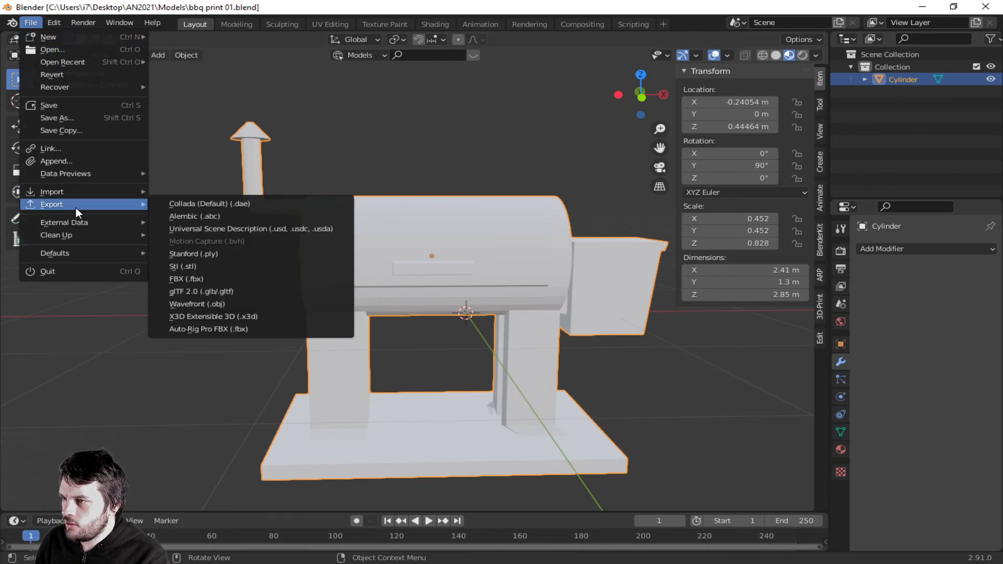
pyautogui.click(200, 265)
pyautogui.moveTo(978, 61); pyautogui.dragTo(361, 75)
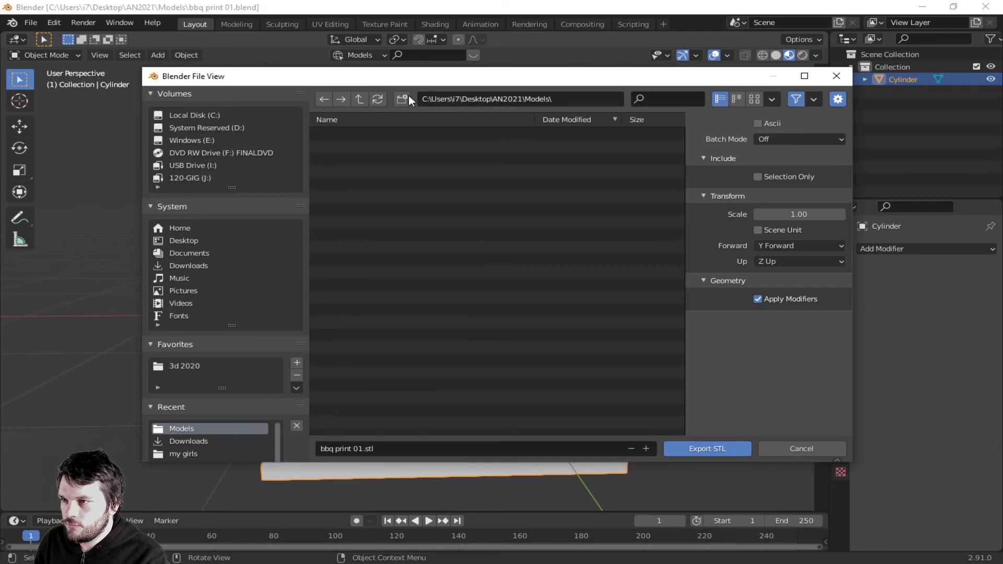
pyautogui.click(359, 99)
pyautogui.rightClick(486, 255)
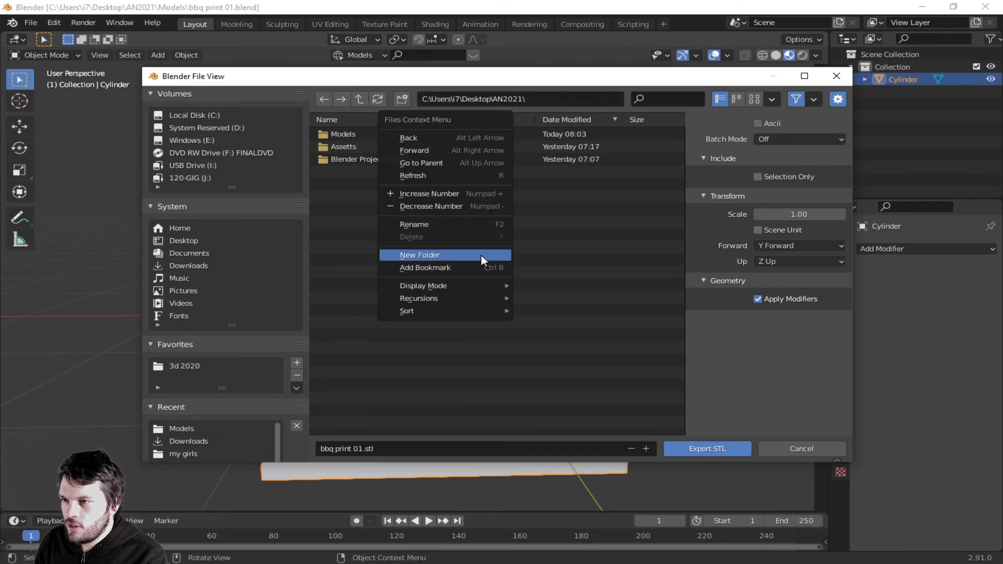
pyautogui.click(481, 255)
pyautogui.press('Return')
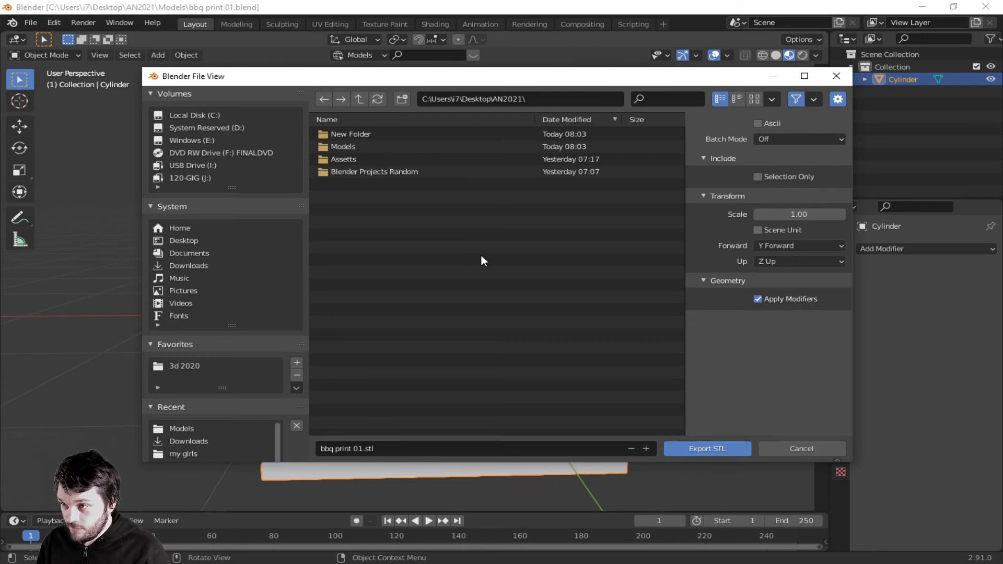
# - Rename the new folder to "stl files" and export the model into it as bbq print 01.stl
pyautogui.click(365, 134)
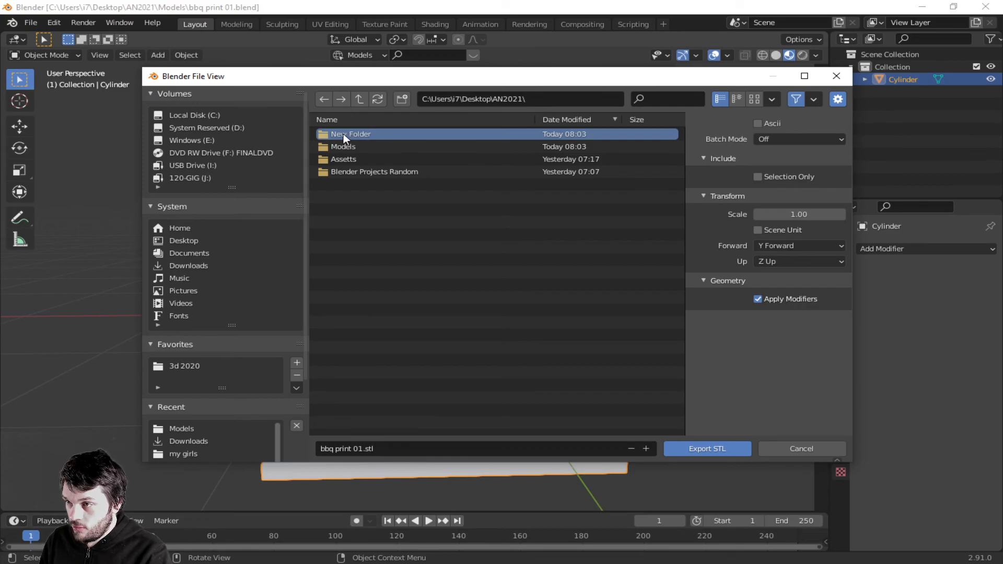
pyautogui.rightClick(344, 134)
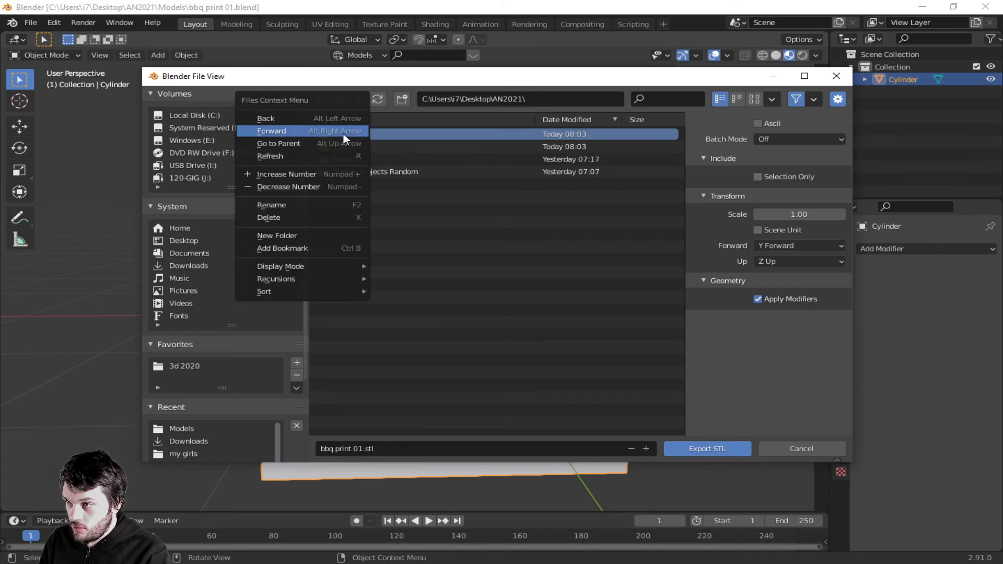
pyautogui.click(300, 202)
pyautogui.write('s')
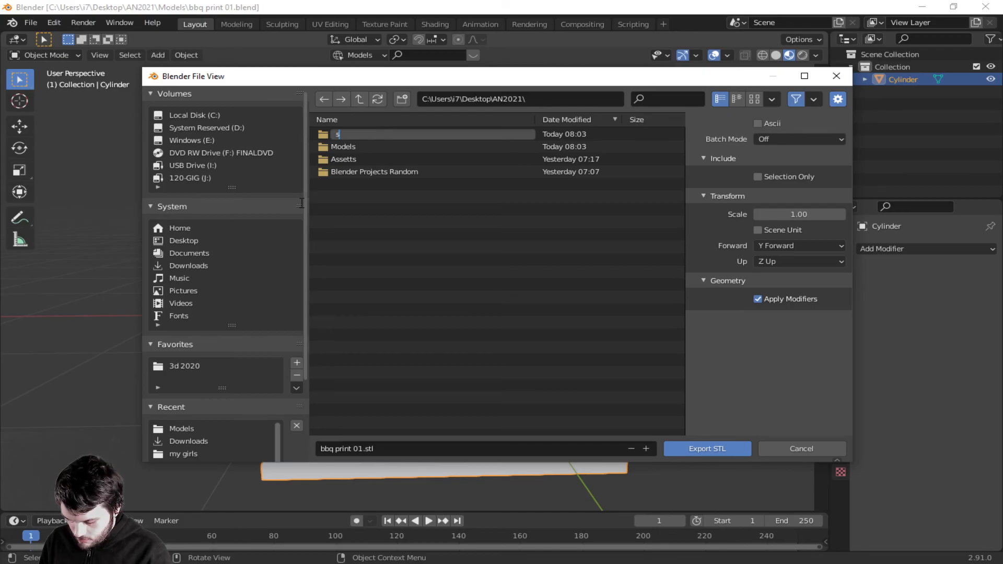
pyautogui.write('tl files')
pyautogui.press('Return')
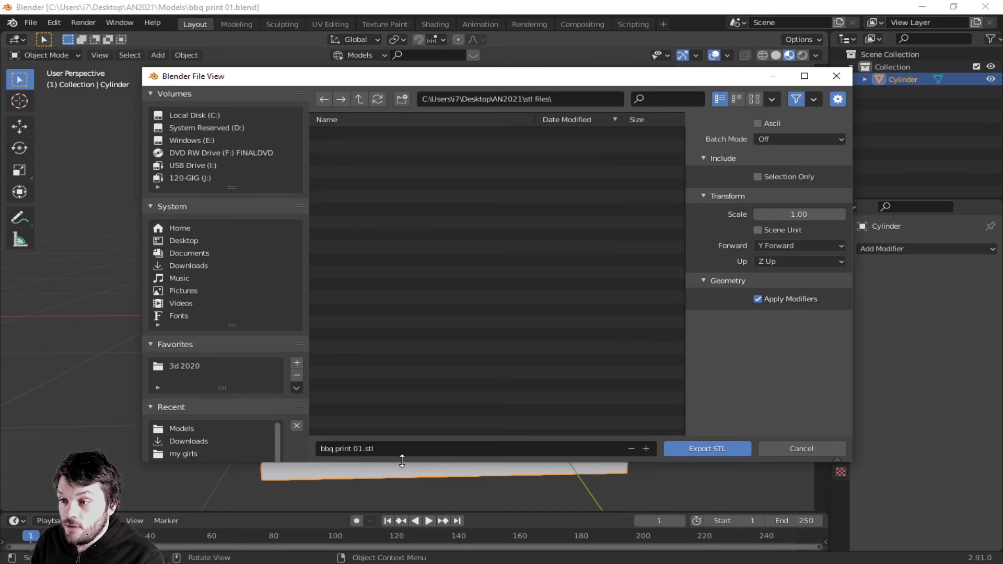
pyautogui.click(706, 449)
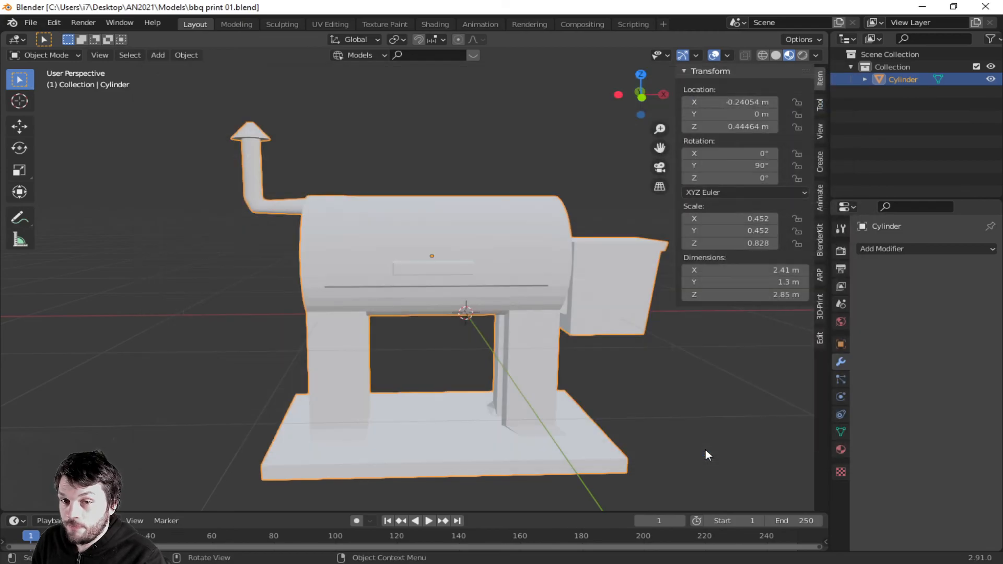